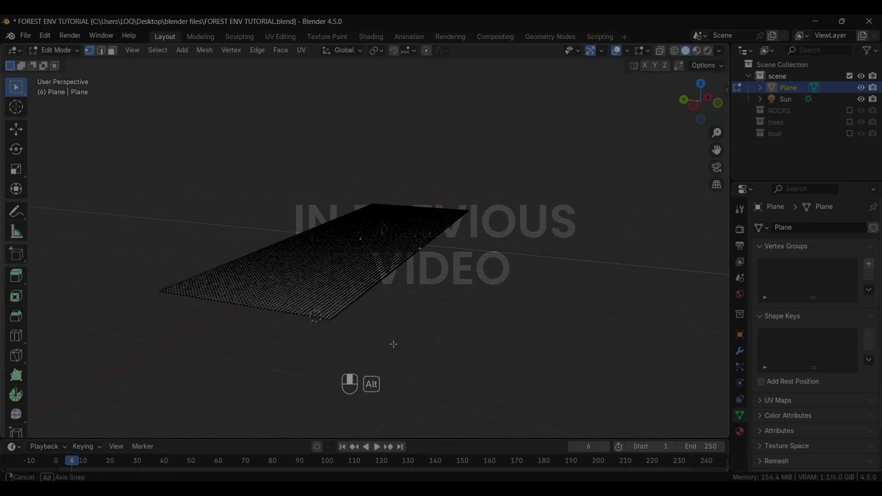
- Pull the plane's selected border edges downward using smooth proportional editing
middle_drag(392, 347, 353, 301)
key(g)
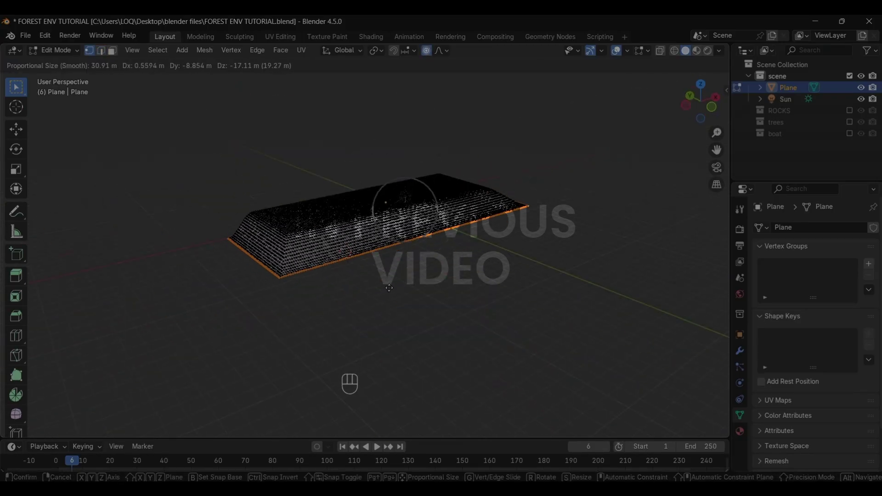
- Add a camera to the scene and align it to the current view
key(shift+c)
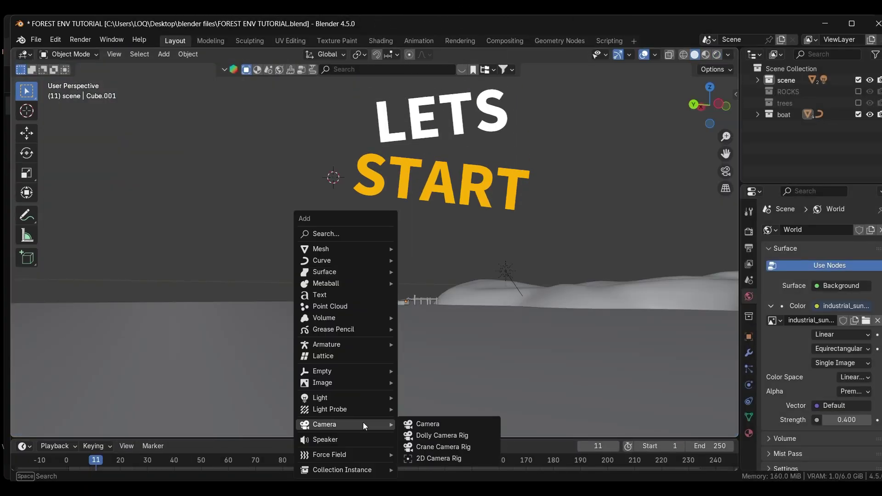
click(425, 421)
key(ctrl+alt+KP_0)
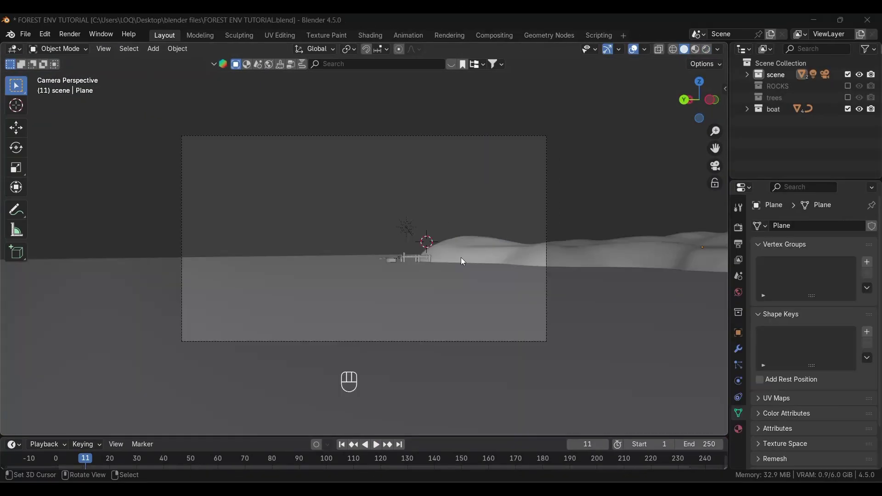
- Select the hilly terrain plane and switch to the Geometry Nodes workspace
click(462, 260)
right_click(464, 261)
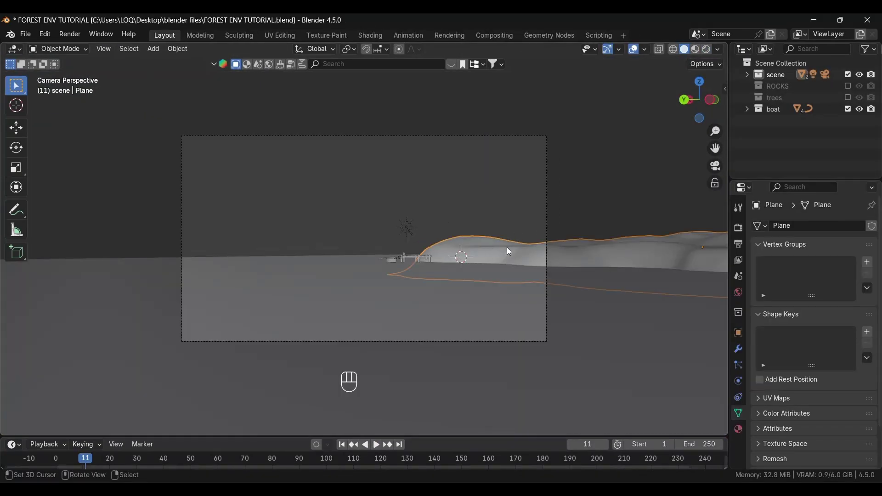
click(542, 35)
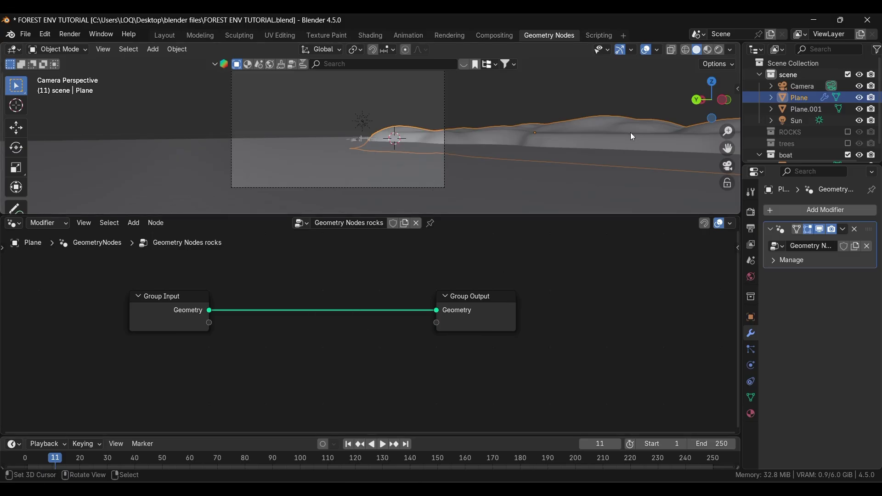
- Insert a Distribute Points on Faces node between Group Input and Group Output in the rocks node tree
key(shift+a)
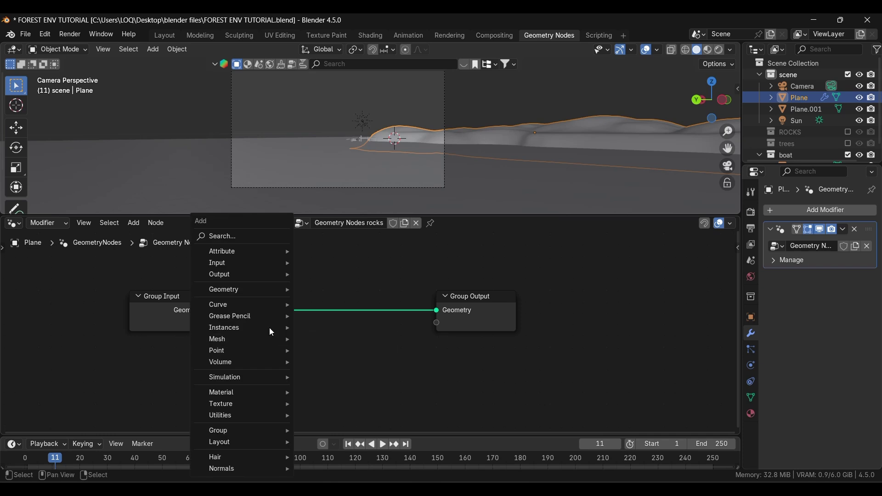
click(263, 239)
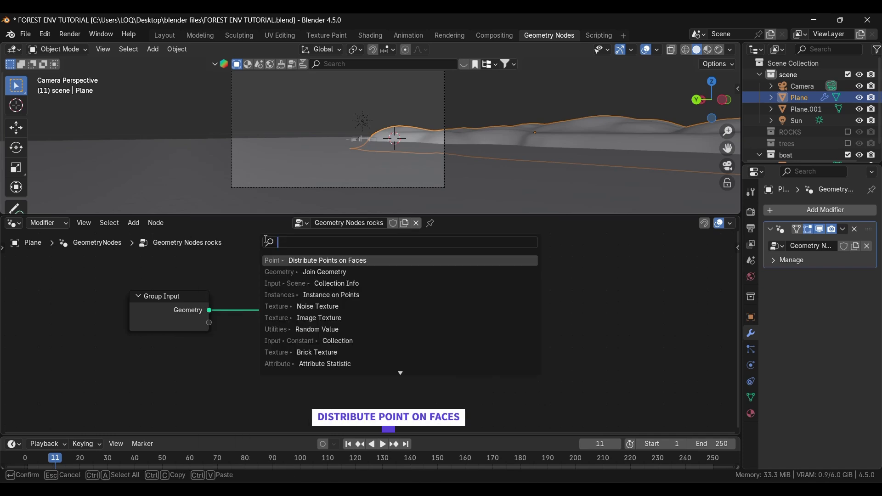
text(distri)
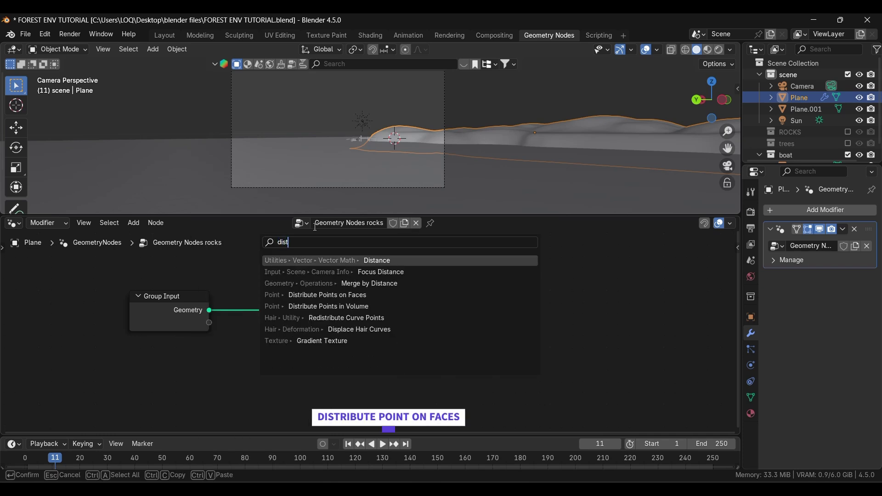
click(348, 262)
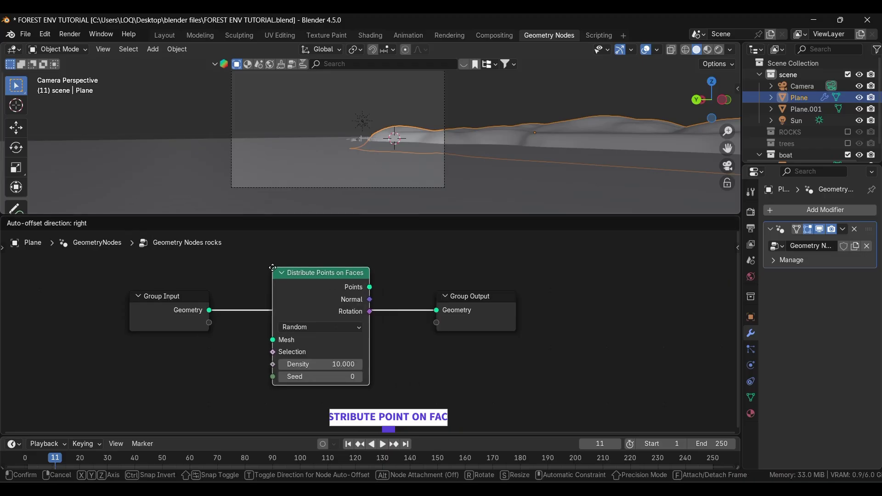
click(319, 331)
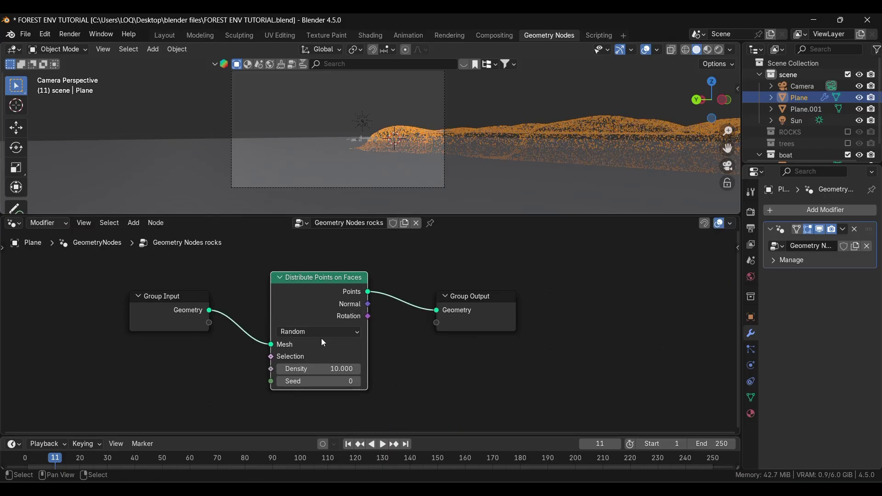
- Move Group Output farther along and insert an Instance on Points node between it and Distribute Points on Faces
drag(470, 296, 537, 289)
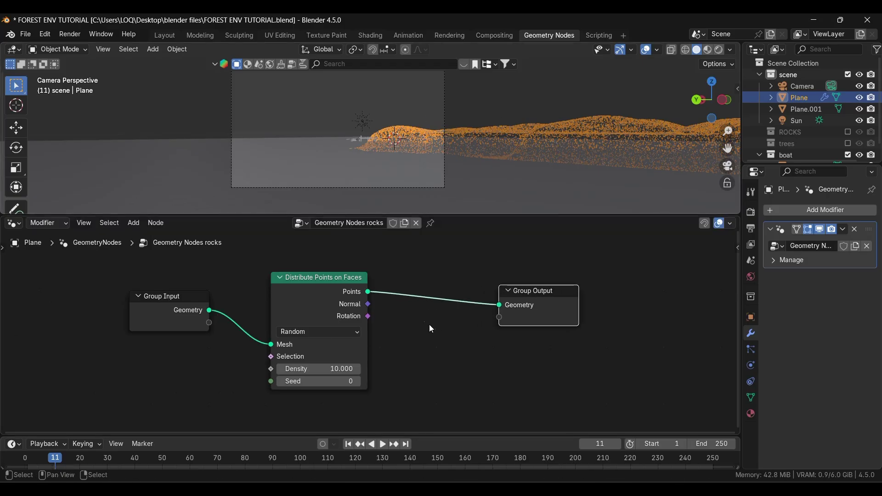
key(shift+a)
click(403, 233)
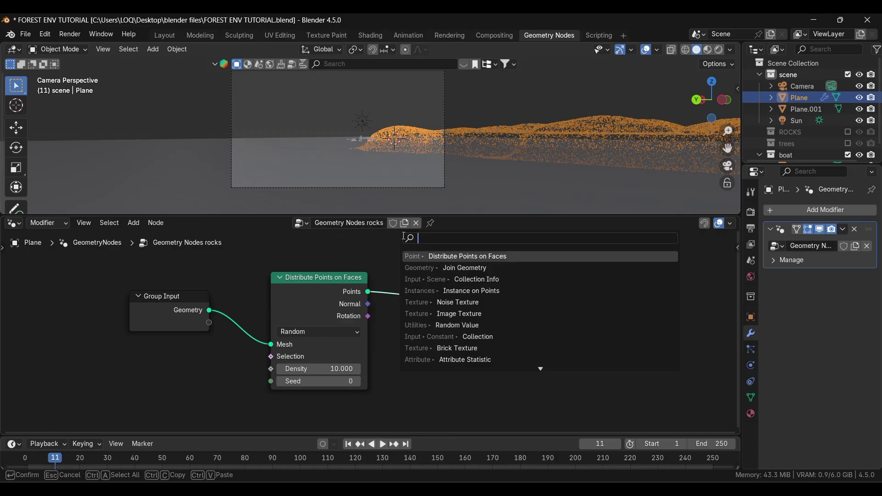
text(ins)
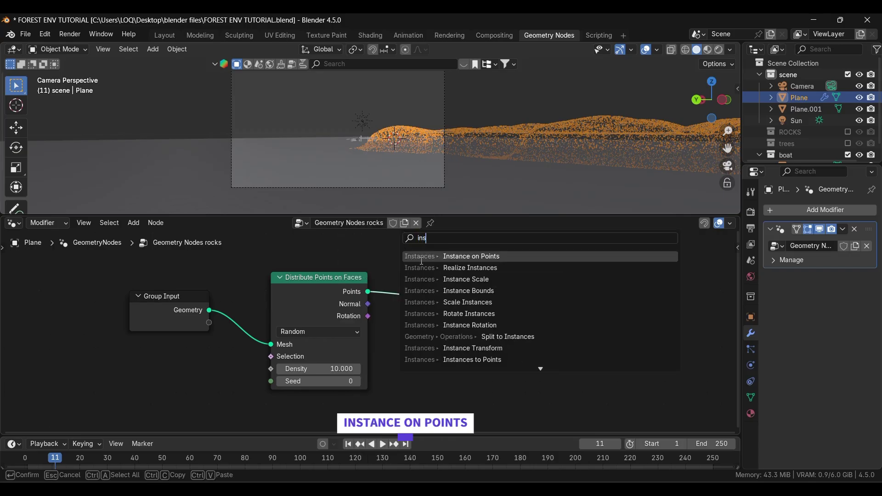
text(ta)
click(452, 256)
click(453, 258)
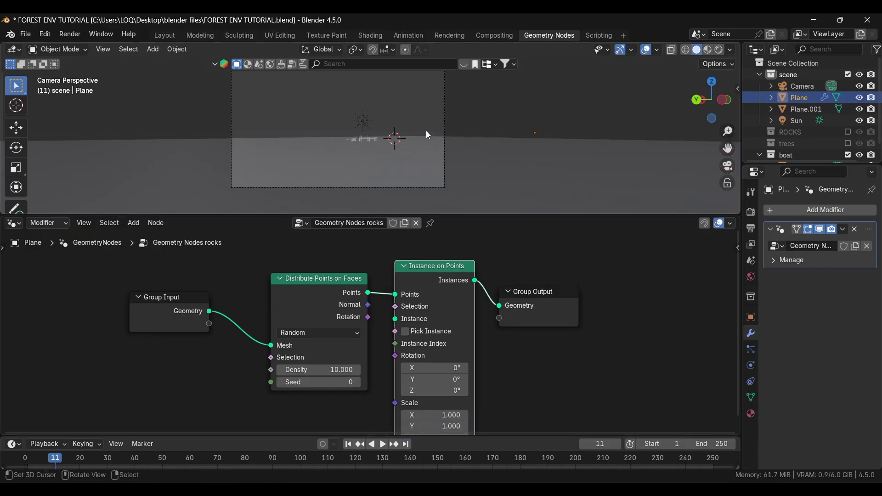
scroll(367, 405, down, 1)
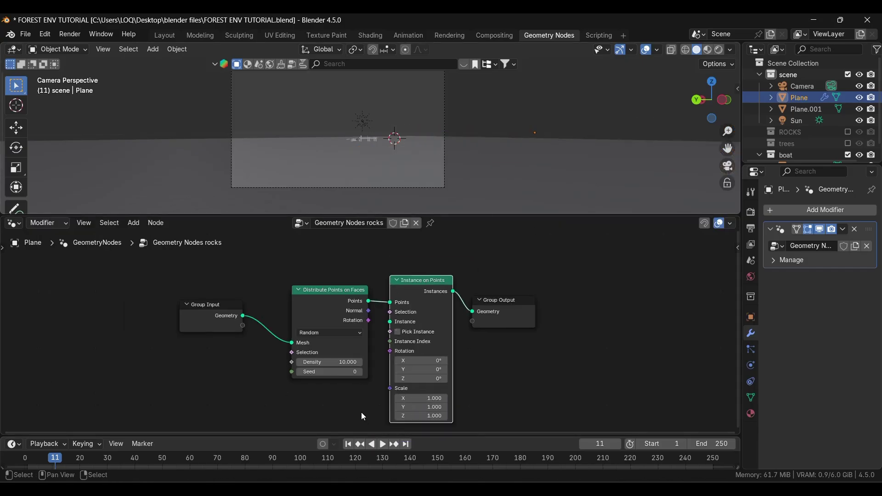
drag(369, 320, 392, 322)
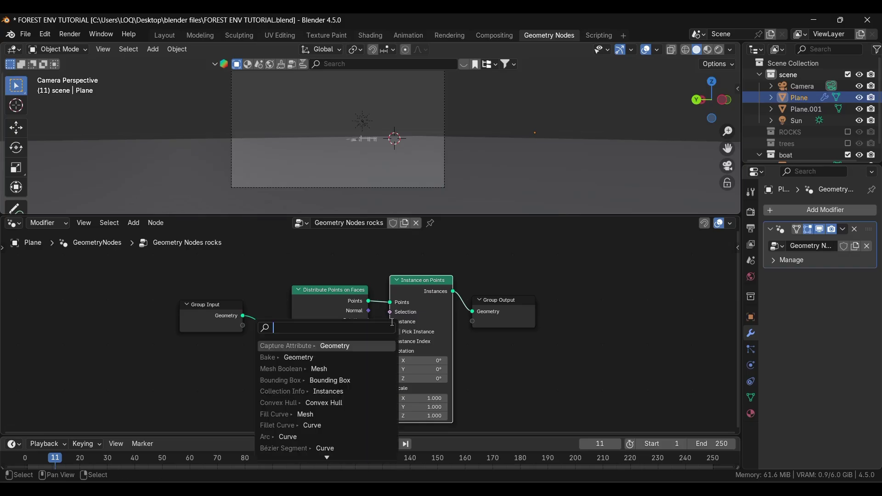
key(Escape)
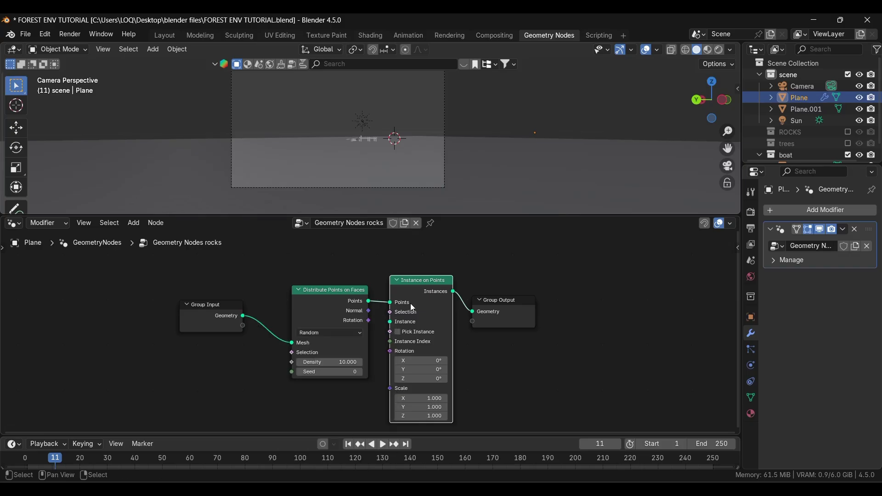
click(316, 405)
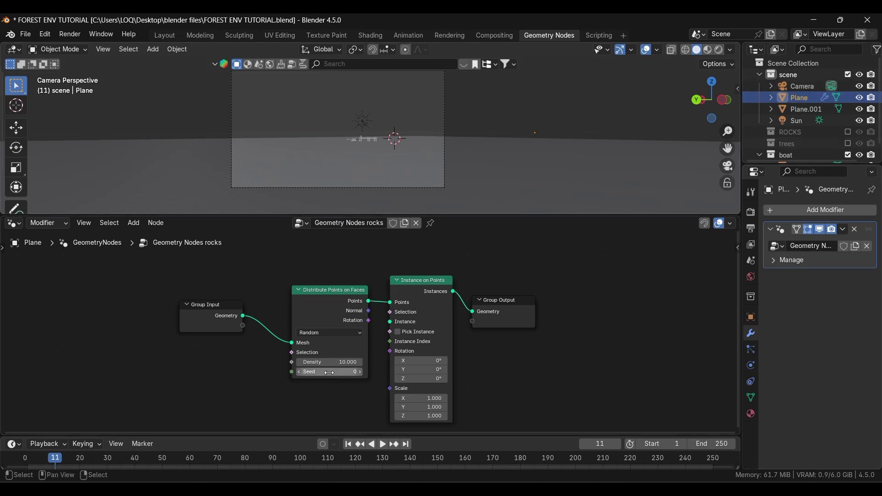
- Set the point distribution method to Poisson Disk with a Density Max of 0.1
click(331, 331)
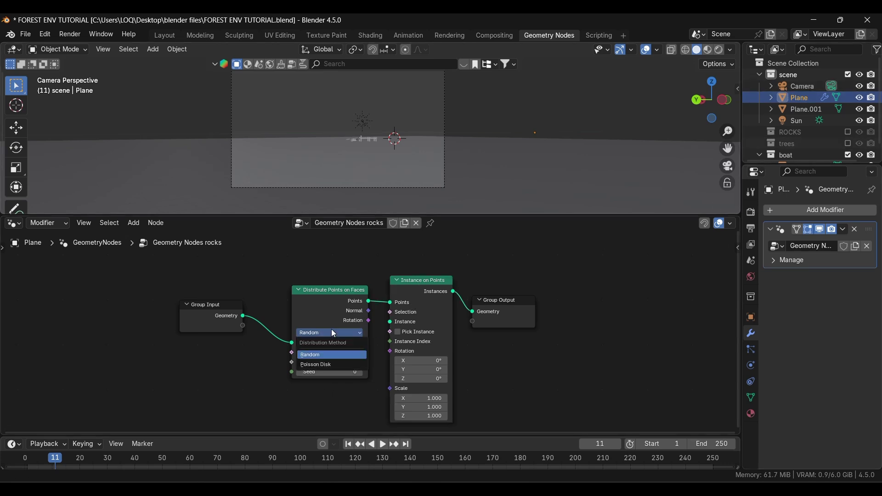
click(321, 365)
scroll(343, 371, up, 2)
double_click(344, 377)
text(0.1)
key(Return)
scroll(359, 381, down, 3)
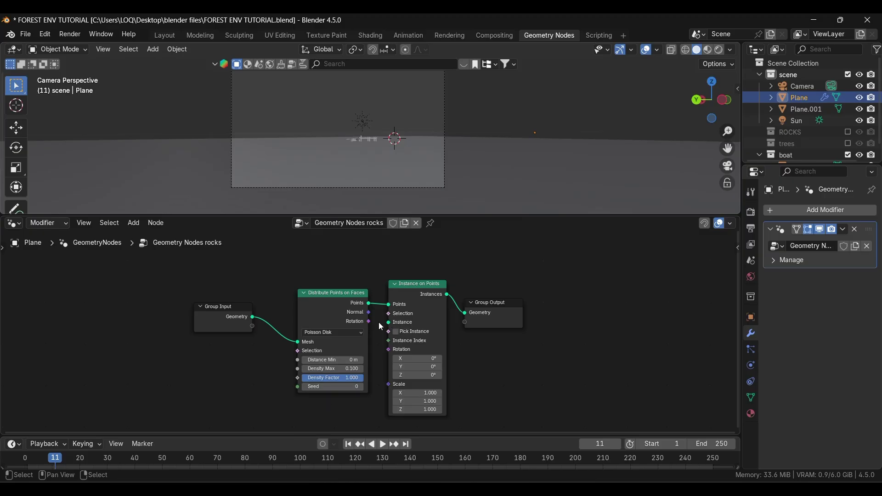
- Add a Collection Info node and place it below the Distribute Points on Faces node
key(shift+a)
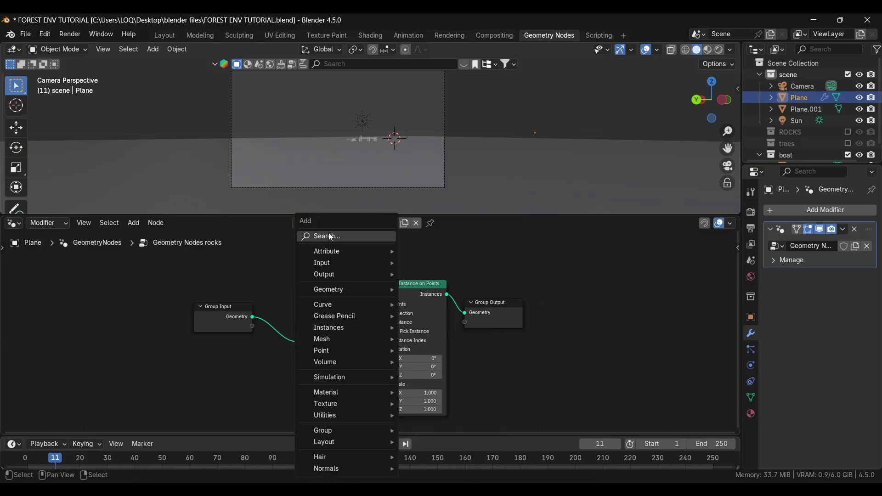
click(331, 238)
text(c)
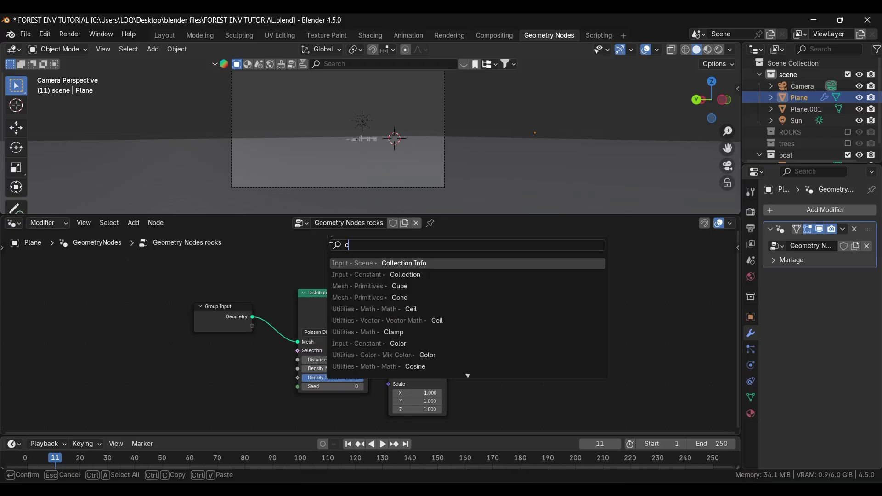
text(ool)
key(BackSpace)
key(BackSpace)
text(ll)
click(376, 274)
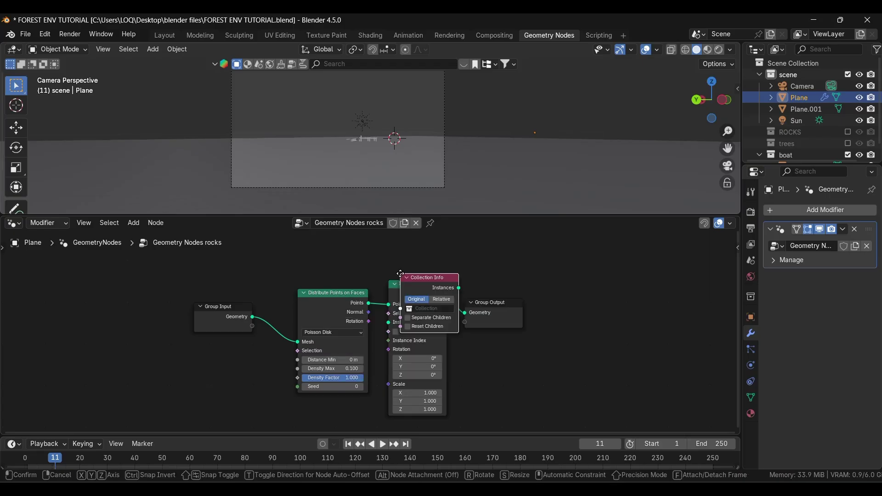
click(305, 406)
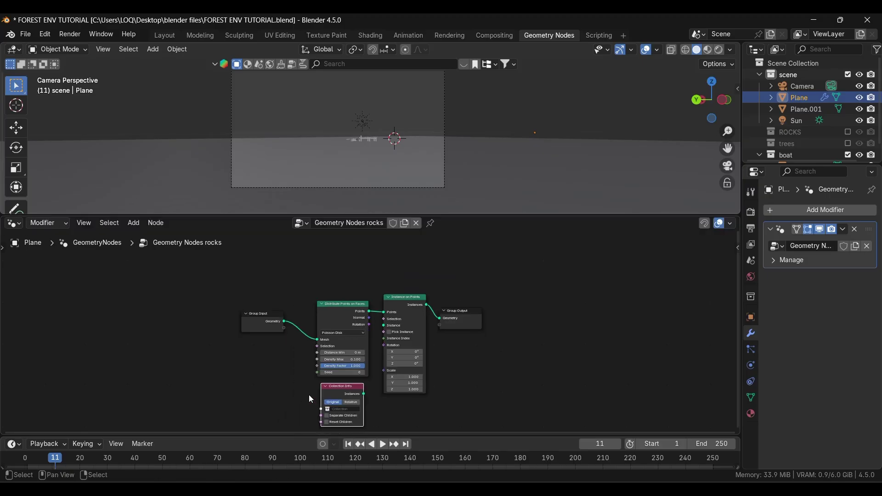
- Connect Collection Info's Instances output to the Instance input of Instance on Points and choose the ROCKS collection
scroll(294, 382, down, 3)
scroll(301, 363, up, 2)
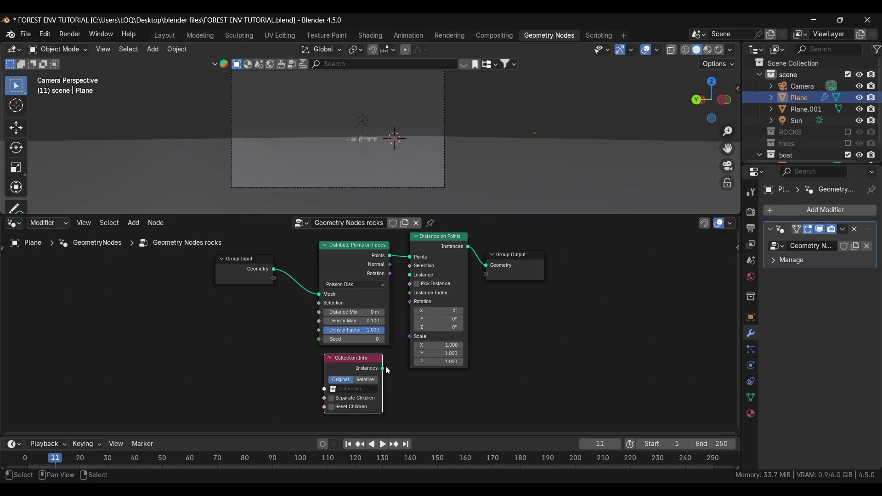
drag(384, 368, 410, 275)
click(354, 390)
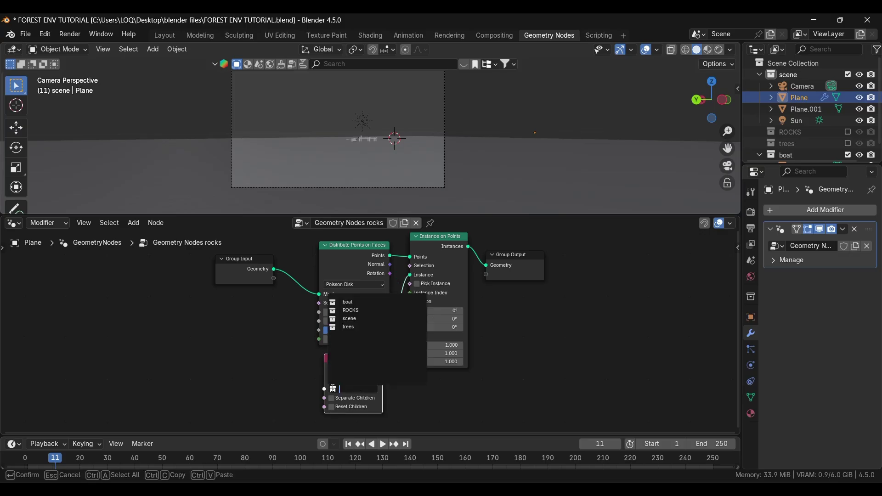
click(355, 311)
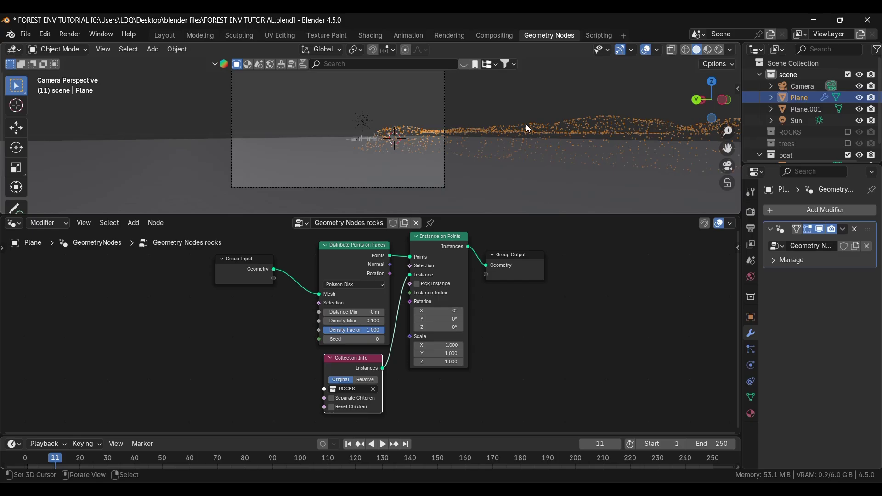
scroll(502, 156, up, 4)
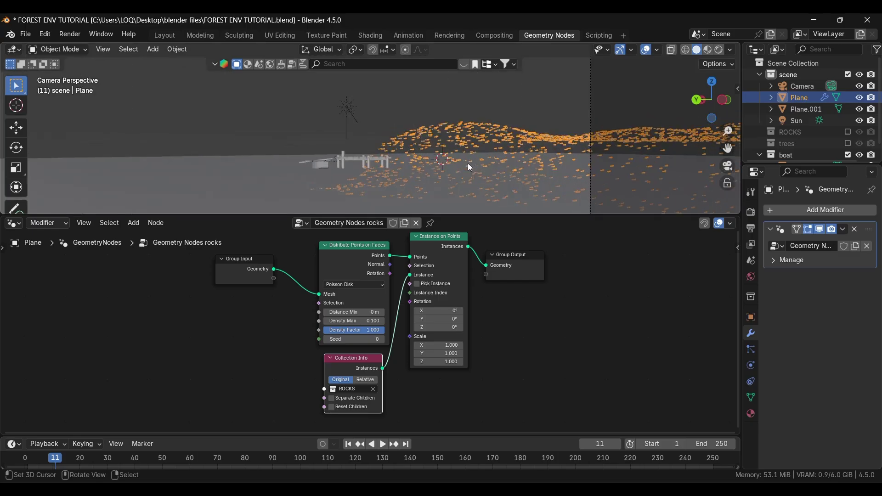
scroll(516, 160, down, 4)
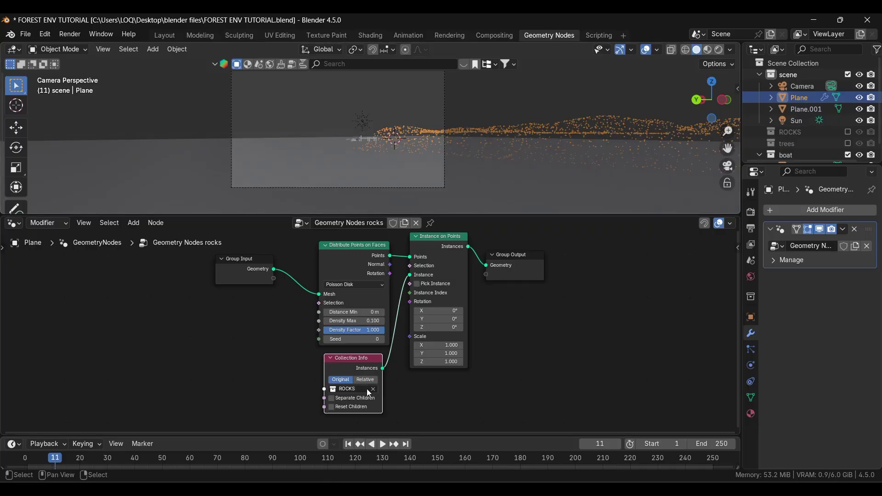
- Insert a Join Geometry node between Instance on Points and Group Output
scroll(455, 279, down, 2)
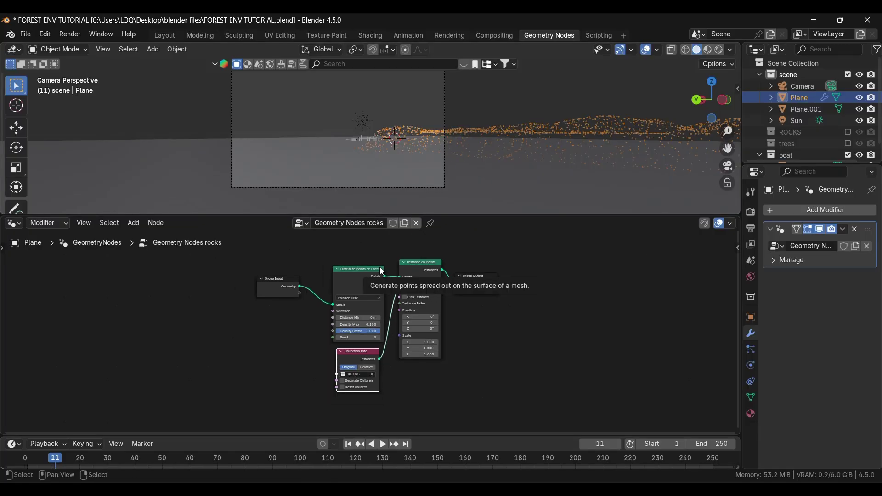
key(shift+a)
mouse_move(369, 253)
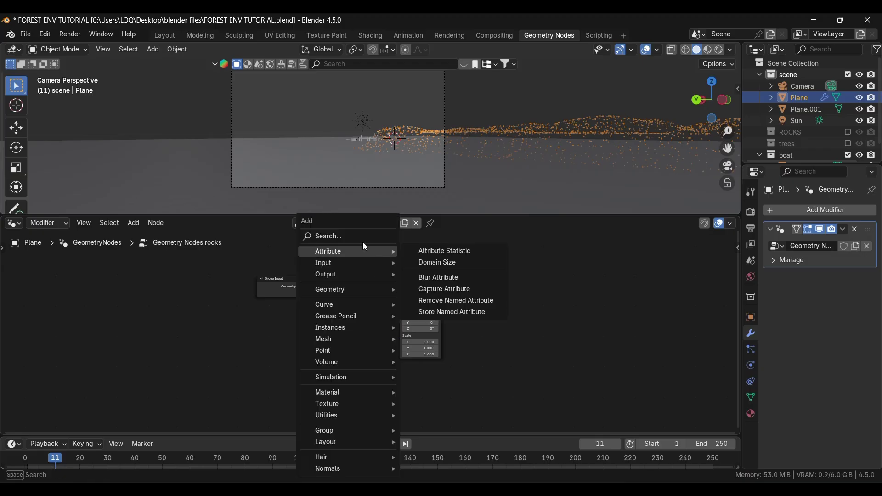
click(359, 237)
text(join)
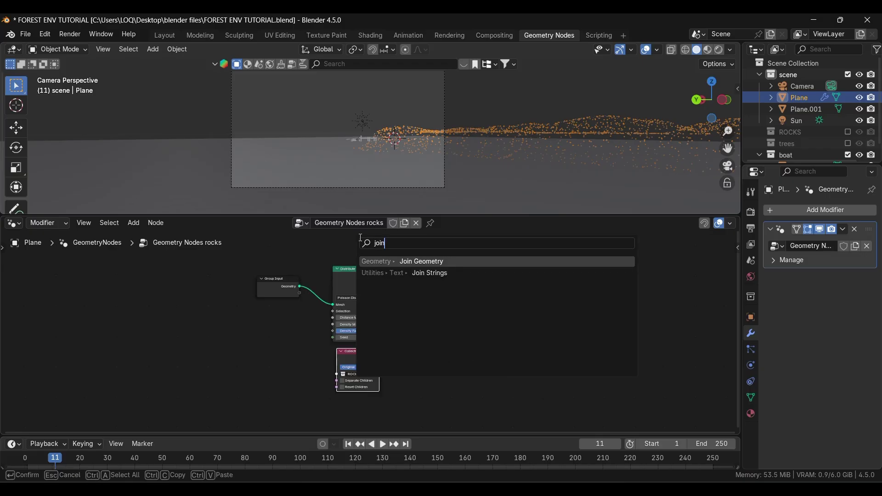
key(Return)
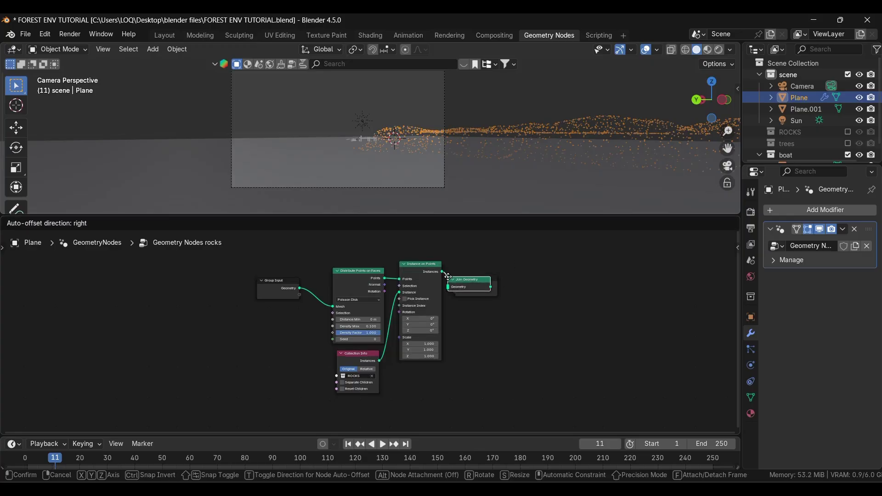
click(447, 278)
- Space out the Group Output and Join Geometry nodes and connect Group Input's Geometry to Join Geometry
drag(524, 283, 552, 276)
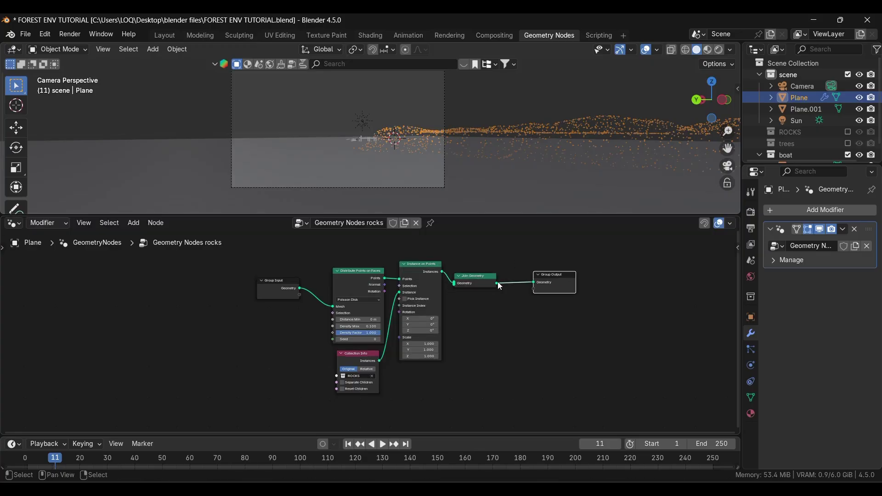
drag(473, 276, 493, 280)
drag(299, 336, 474, 283)
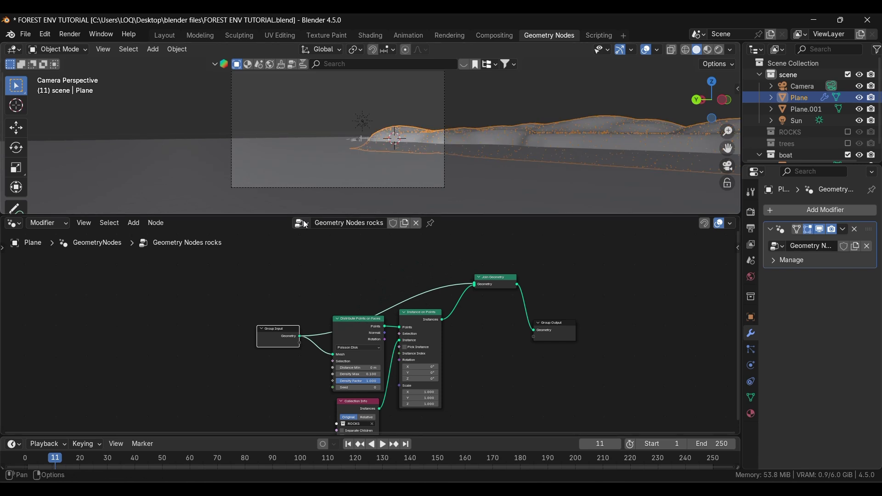
- Rearrange Group Input and Distribute Points on Faces above Collection Info so the nodes no longer overlap, and enlarge the node editor area
scroll(523, 168, up, 4)
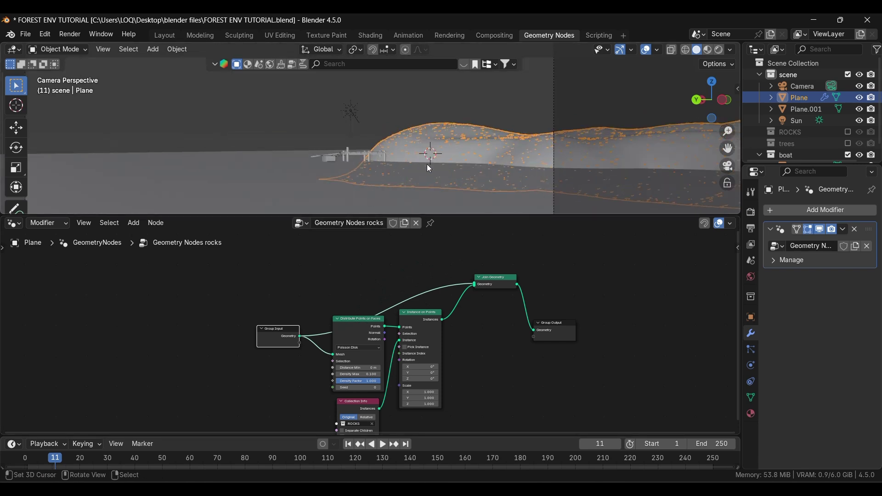
scroll(468, 166, down, 5)
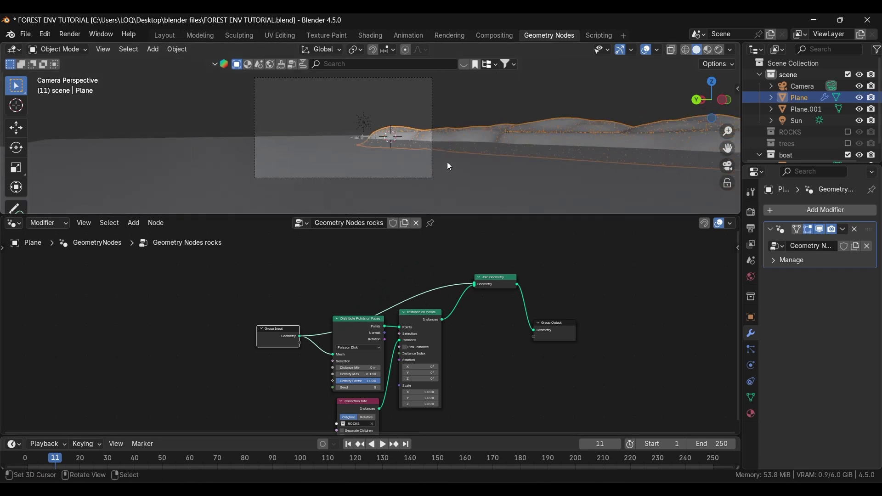
drag(353, 318, 351, 331)
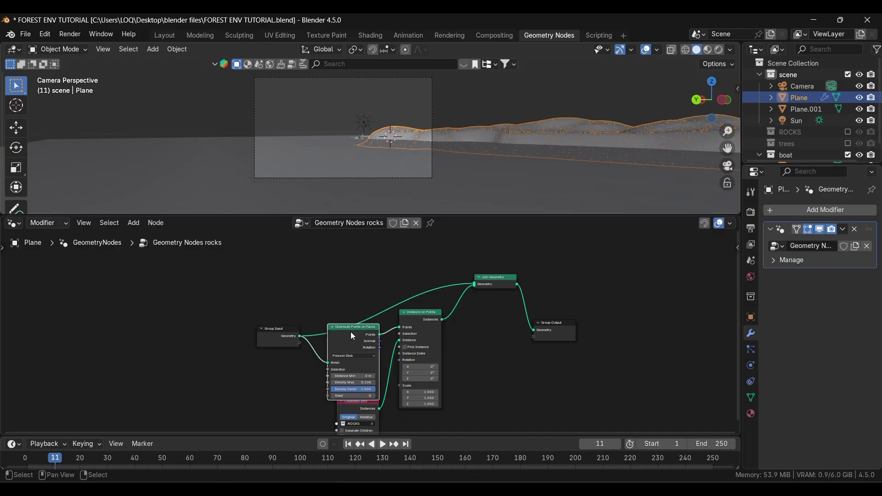
drag(282, 337, 276, 285)
drag(345, 325, 345, 304)
drag(424, 213, 443, 127)
scroll(462, 323, up, 2)
middle_drag(225, 361, 221, 319)
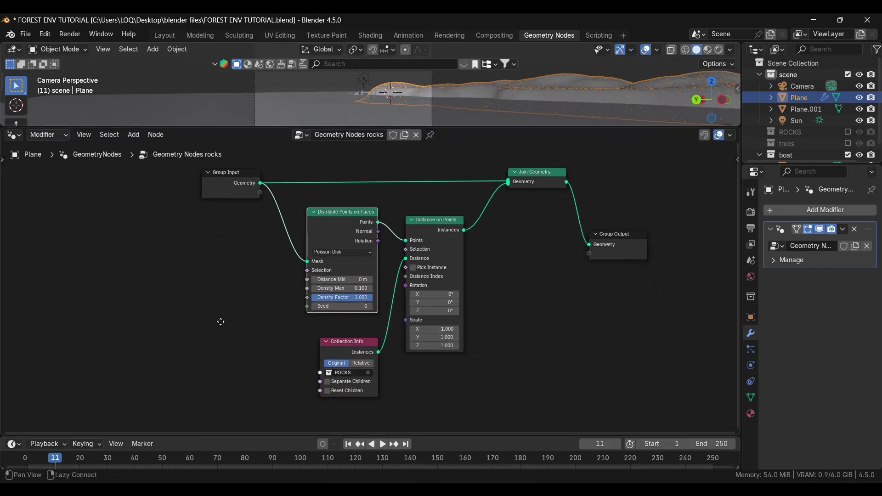
scroll(258, 329, up, 1)
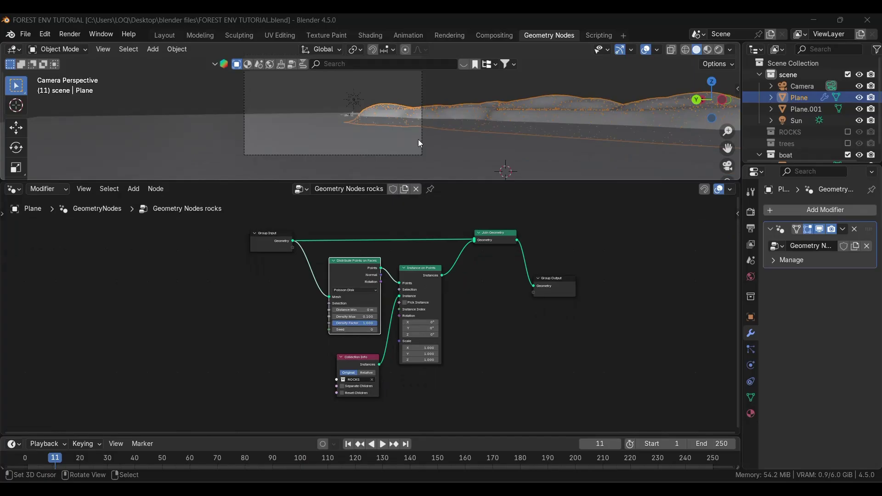
- Display the viewport in Material Preview shading and make the terrain plane the selected object
scroll(419, 140, up, 2)
scroll(419, 139, up, 2)
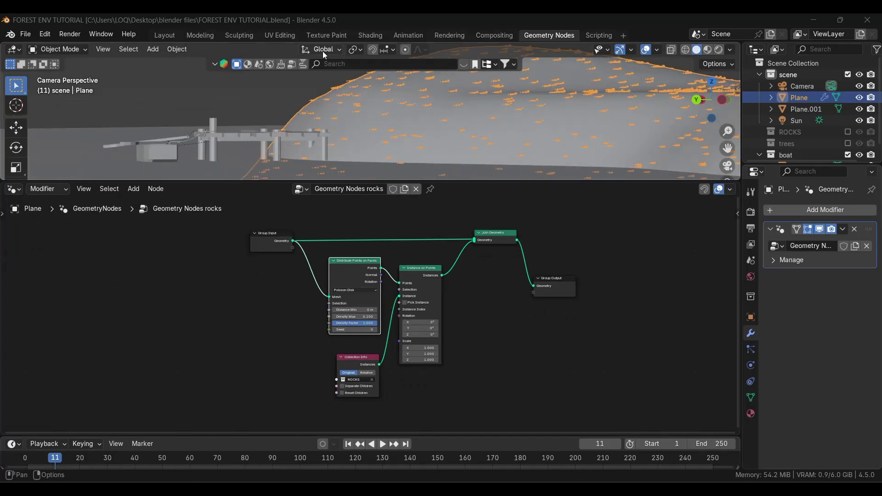
click(707, 49)
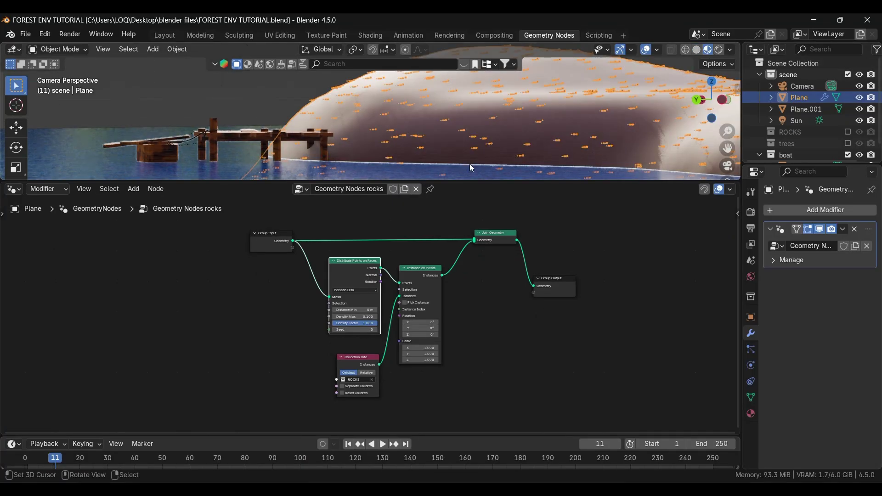
click(434, 151)
scroll(424, 150, up, 4)
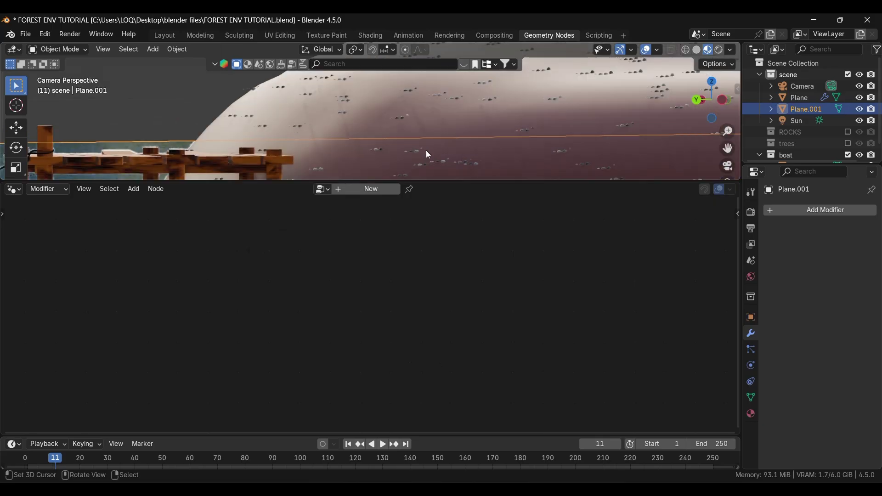
click(393, 133)
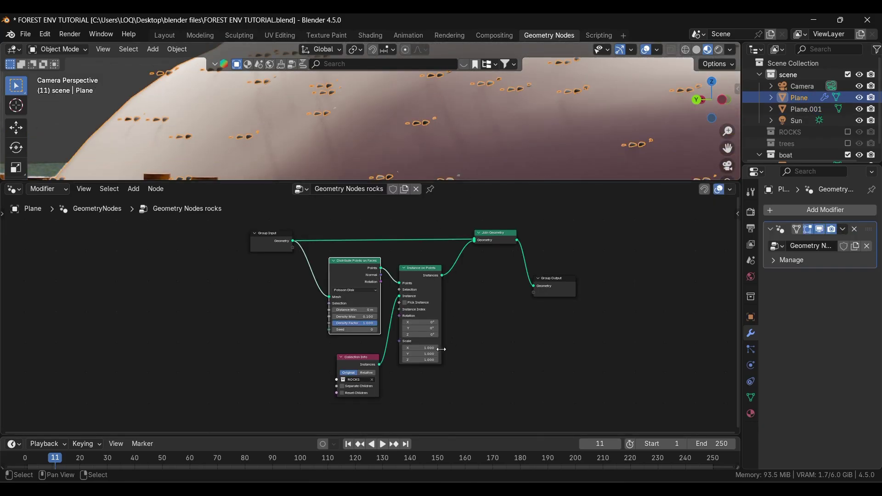
- Move the Instance on Points node farther from Distribute Points on Faces and set its X, Y and Z scale to 3
scroll(398, 342, up, 3)
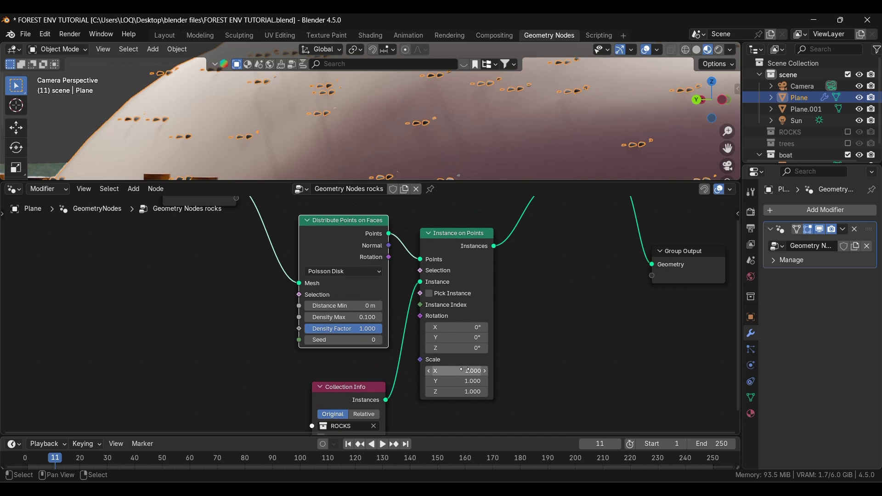
key(g)
click(460, 368)
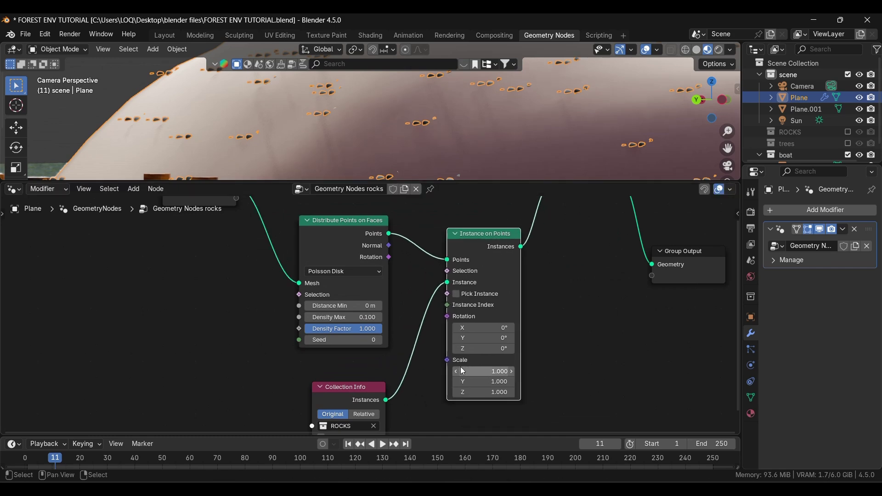
drag(460, 368, 487, 392)
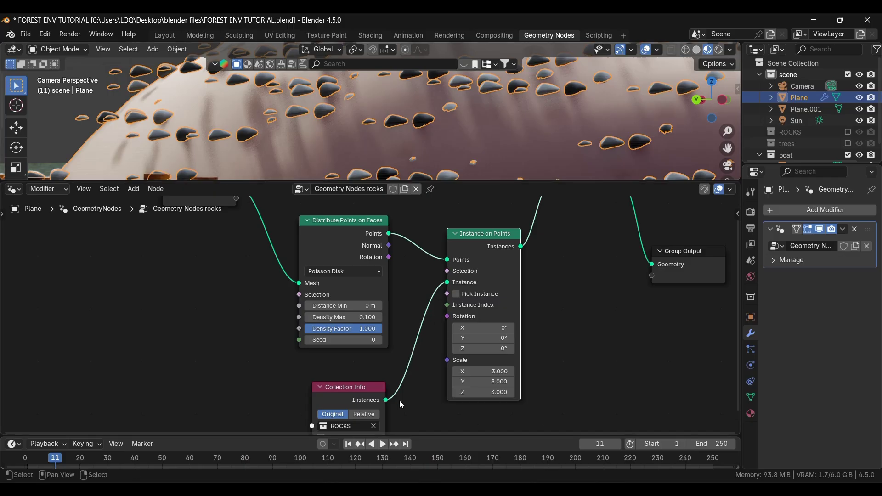
- Enable Separate Children and Reset Children on Collection Info, and Pick Instance on Instance on Points
scroll(353, 410, down, 1)
scroll(353, 408, down, 1)
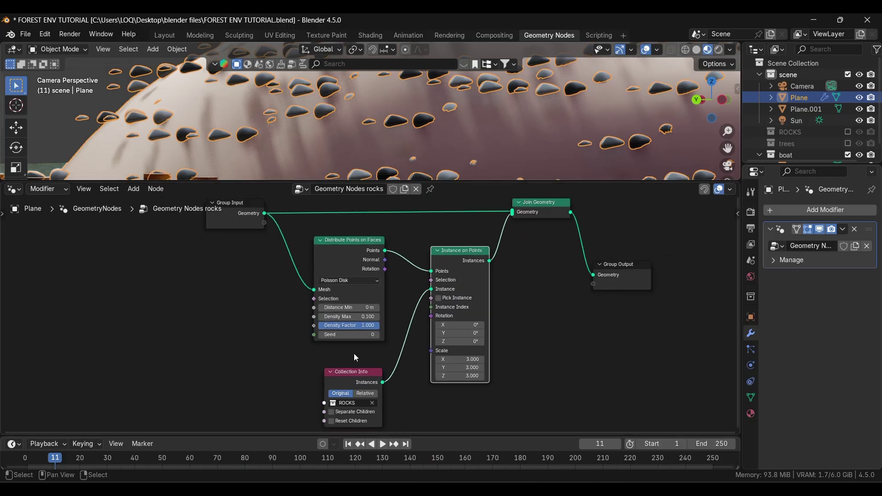
click(329, 412)
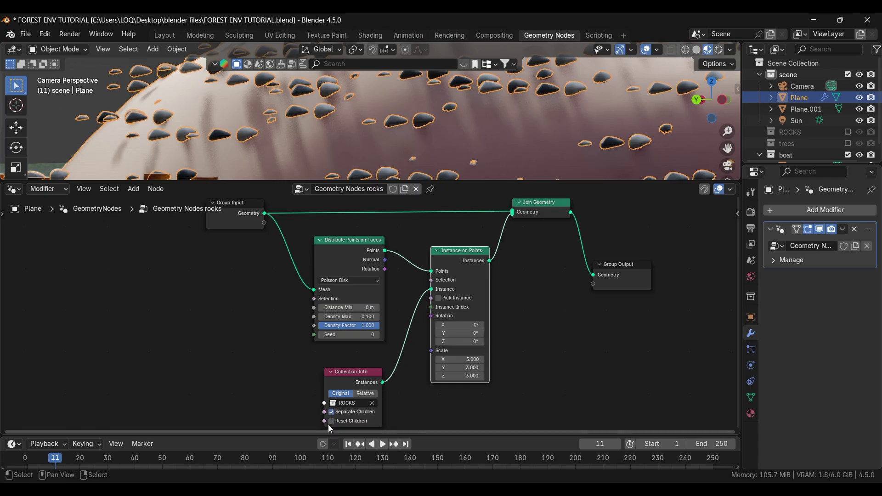
click(330, 422)
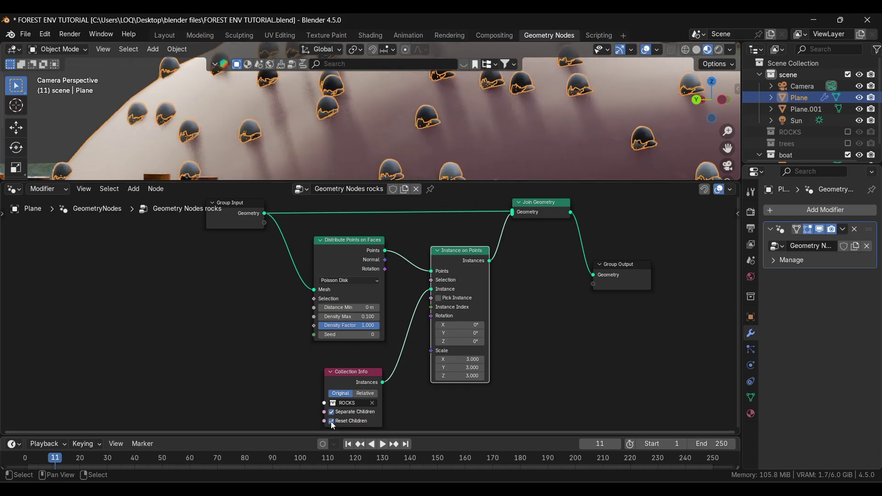
click(439, 298)
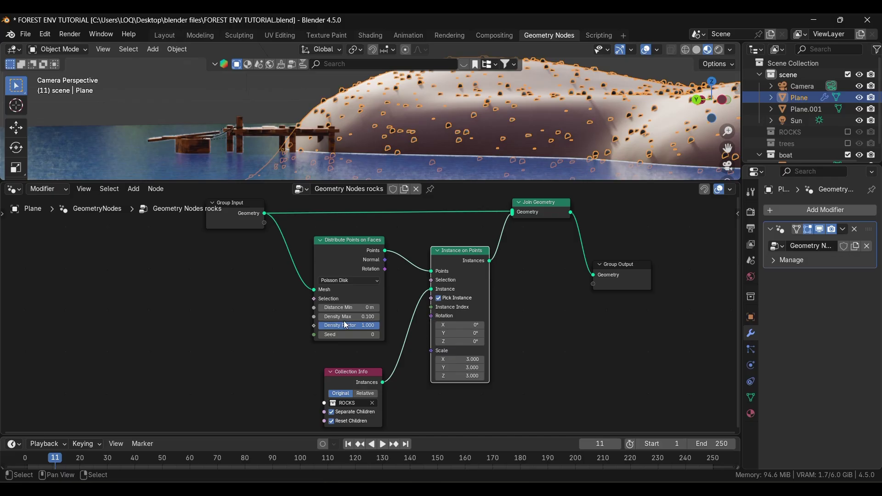
- Set Distance Min on Distribute Points on Faces to 1.5 m and deselect the terrain in the viewport
scroll(346, 325, up, 2)
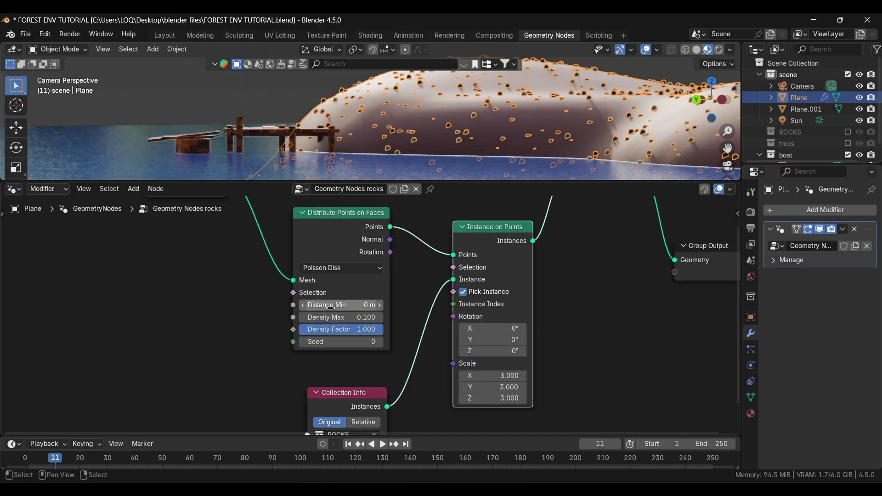
mouse_move(333, 307)
mouse_down()
mouse_move(366, 307)
mouse_move(352, 318)
mouse_move(379, 318)
mouse_move(321, 317)
mouse_up()
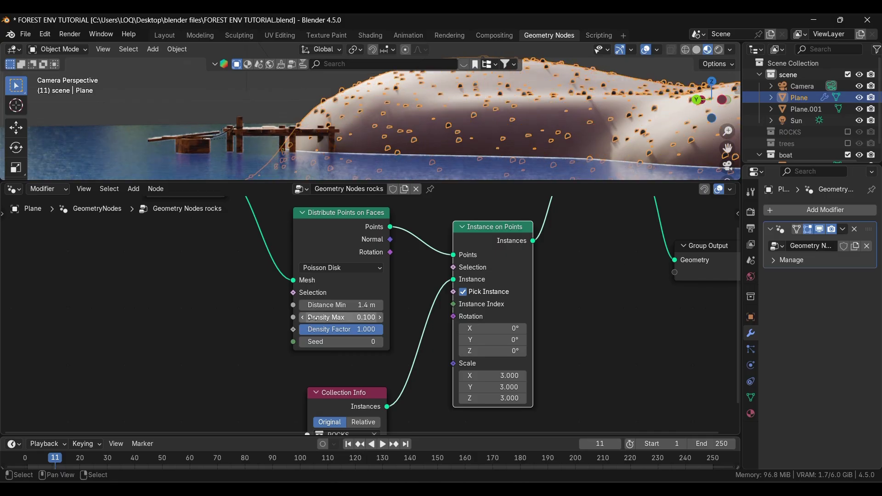
click(380, 305)
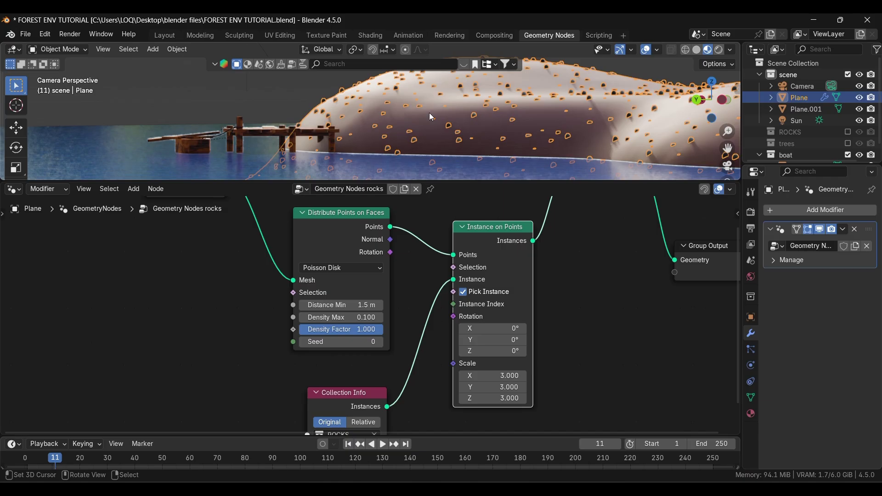
click(296, 99)
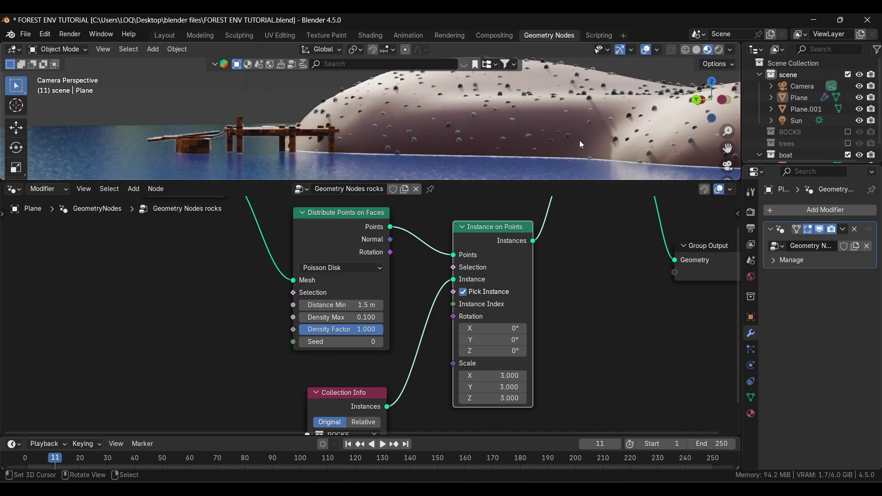
- Shift the Instance on Points node slightly and set its X, Y and Z scale to 1.5
drag(487, 364, 503, 362)
drag(503, 374, 506, 396)
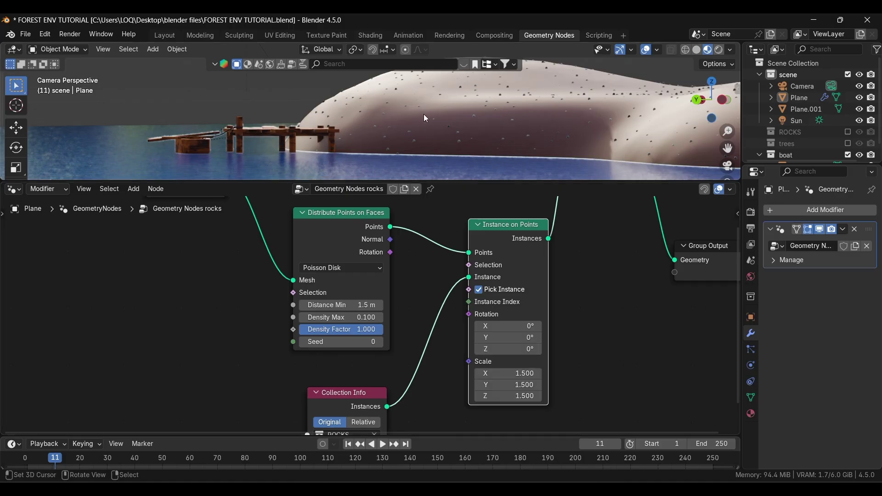
scroll(550, 149, up, 11)
scroll(407, 151, down, 6)
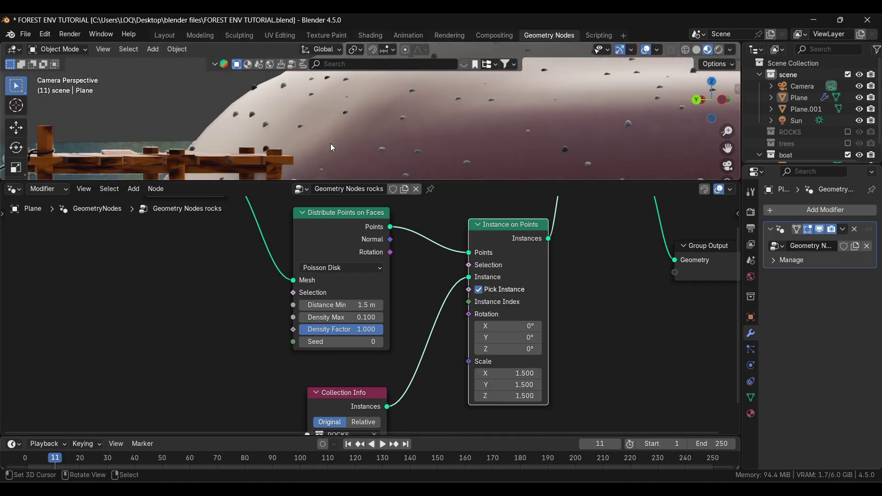
- Turn the viewport overlays on and examine the scattered rocks on the hillside behind the dock
scroll(363, 144, down, 3)
scroll(514, 134, down, 7)
scroll(388, 122, down, 5)
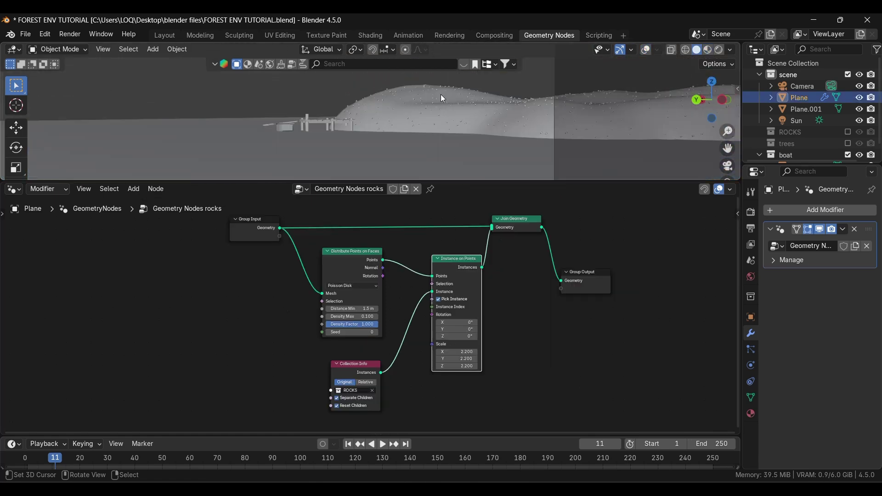
click(646, 50)
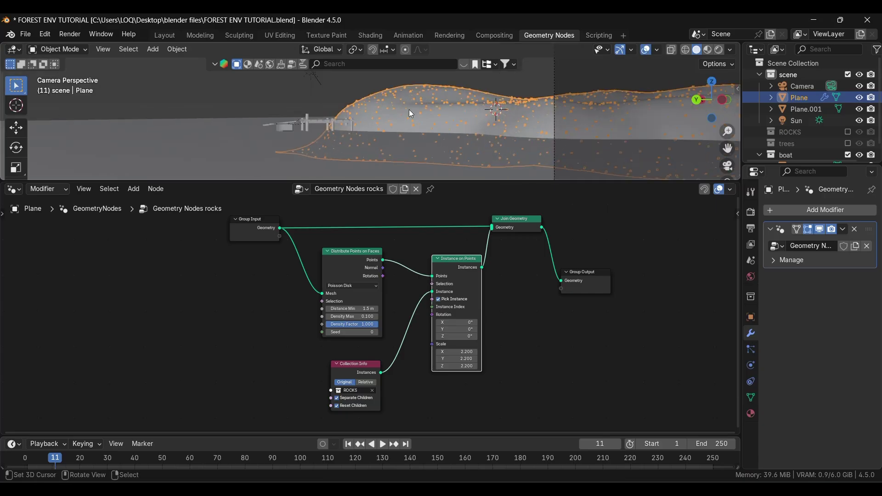
scroll(462, 100, up, 5)
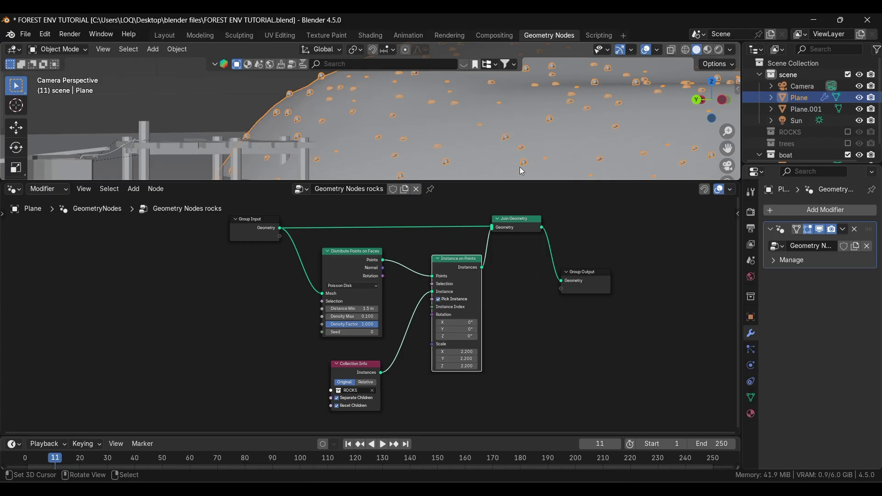
- Add a Random Value node beside Collection Info and connect its Value output to the Scale input of Instance on Points
click(417, 390)
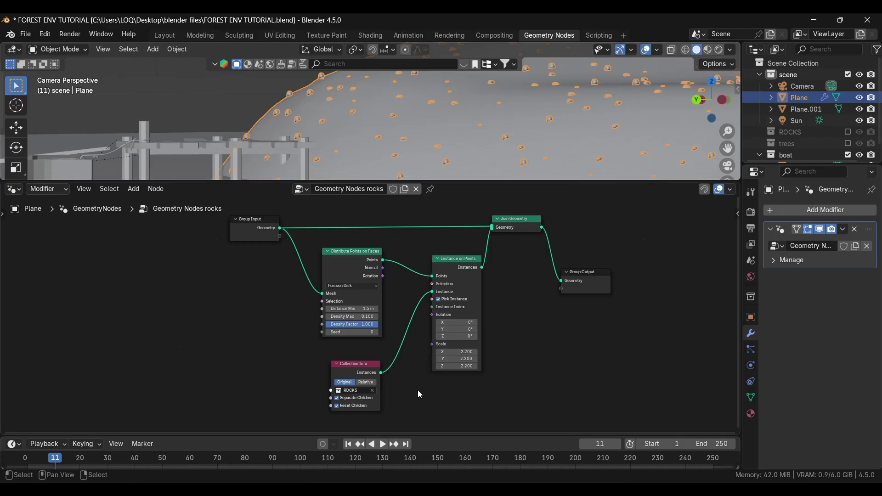
key(shift+a)
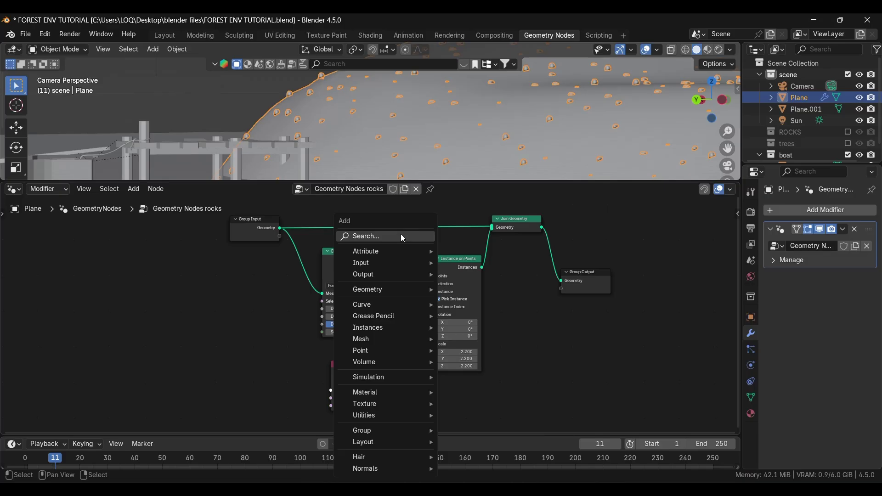
click(403, 236)
text(random)
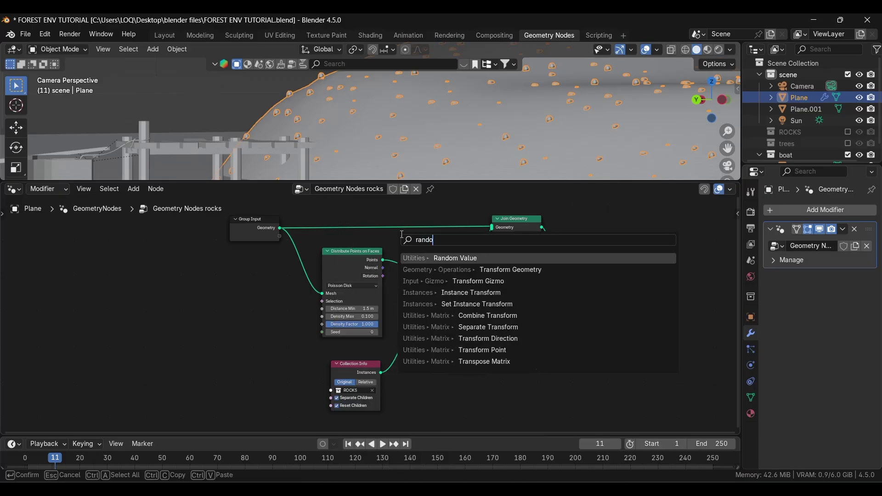
click(453, 258)
click(393, 381)
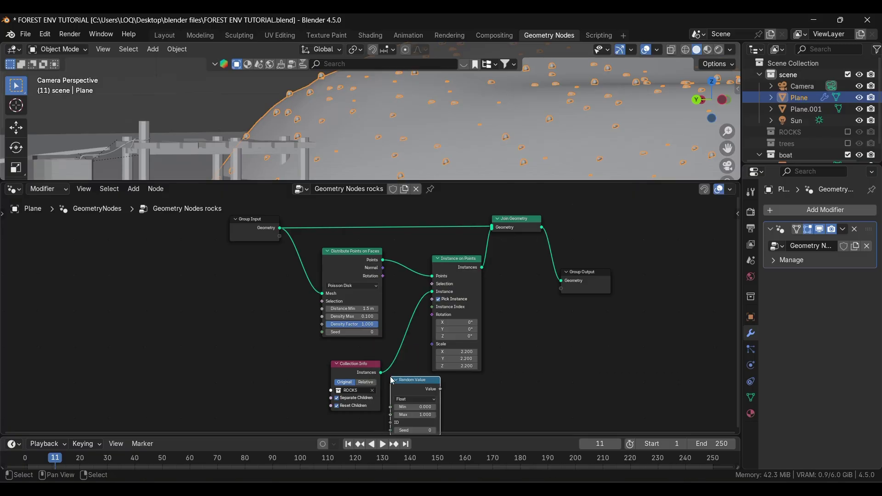
drag(440, 389, 433, 344)
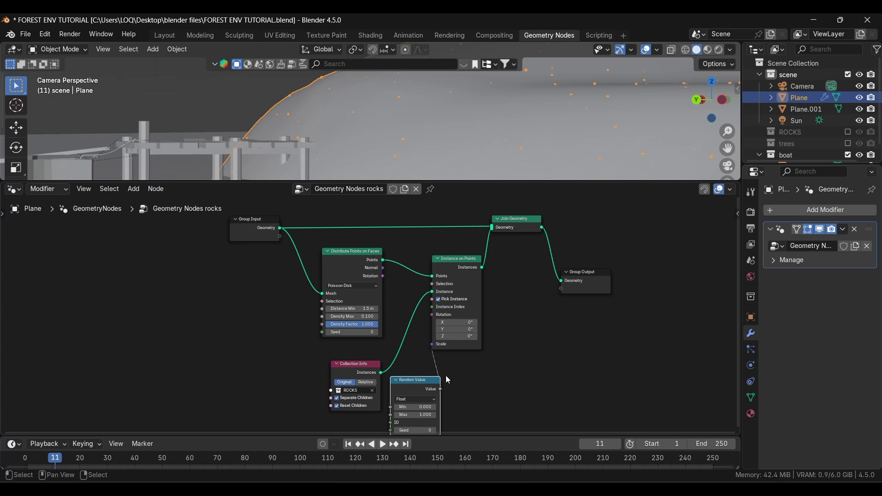
- Shift the Instance on Points and Join Geometry nodes toward Group Output to make room in the node tree
drag(462, 258, 483, 266)
drag(502, 220, 524, 225)
scroll(472, 392, down, 2)
scroll(472, 392, down, 1)
alt+scroll(258, 381, up, 4)
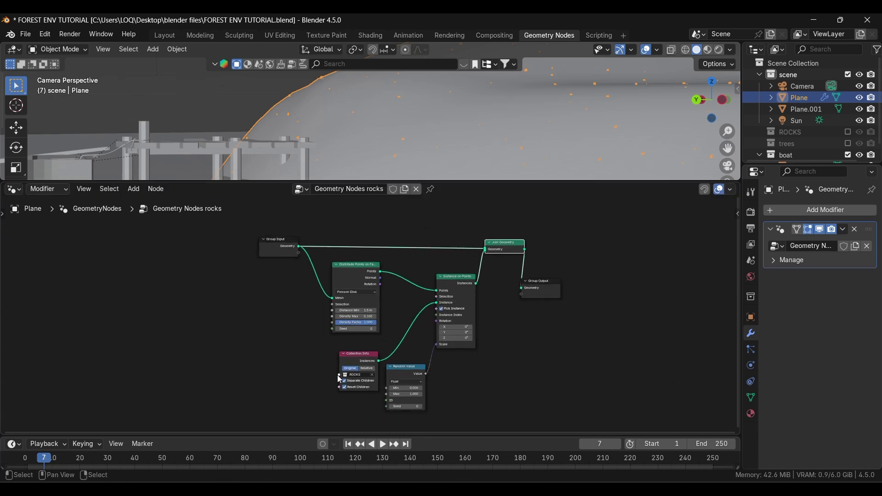
- Set the Random Value node's Min to 1.5 and Max to 5
scroll(459, 381, up, 5)
alt+drag(424, 368, 397, 265)
scroll(397, 294, up, 2)
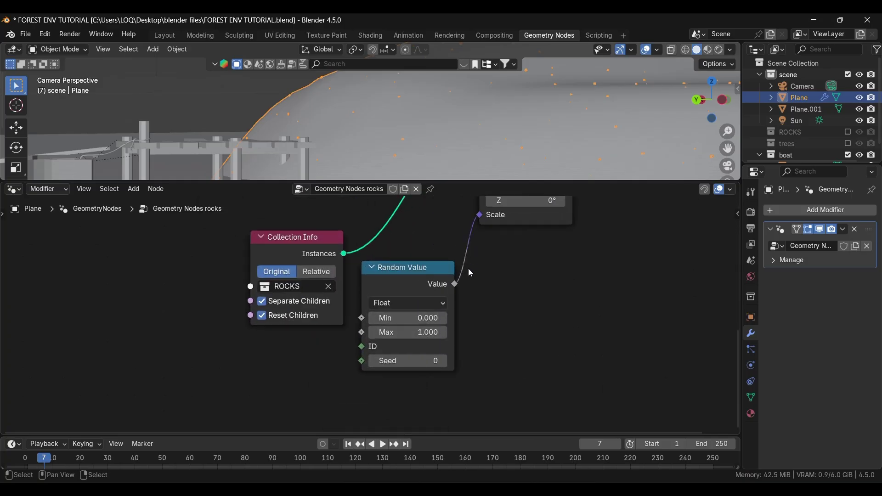
click(414, 319)
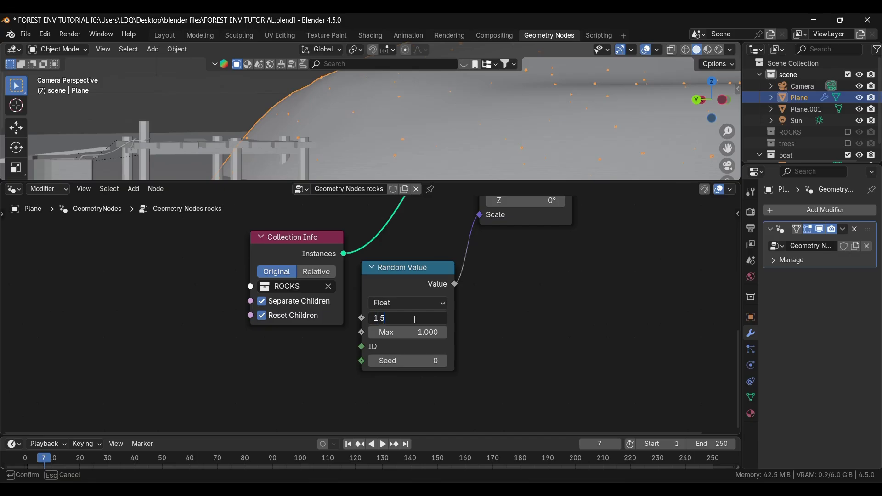
key(Return)
click(423, 334)
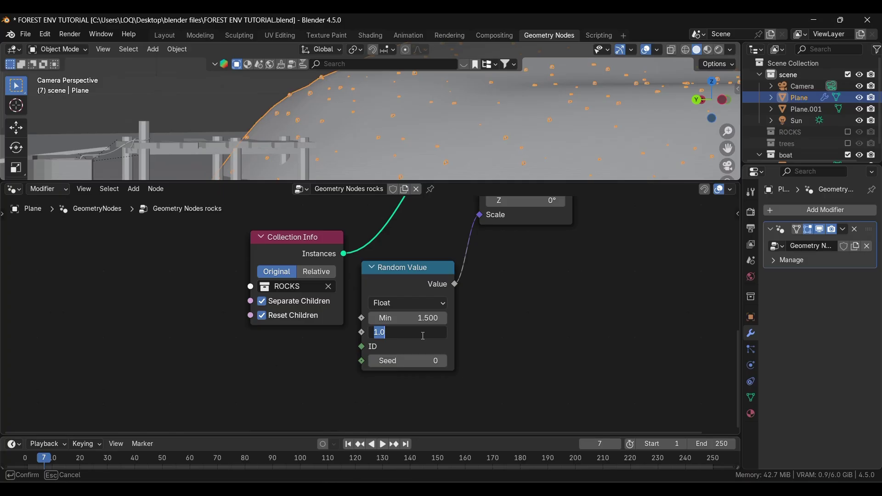
text(5)
key(Return)
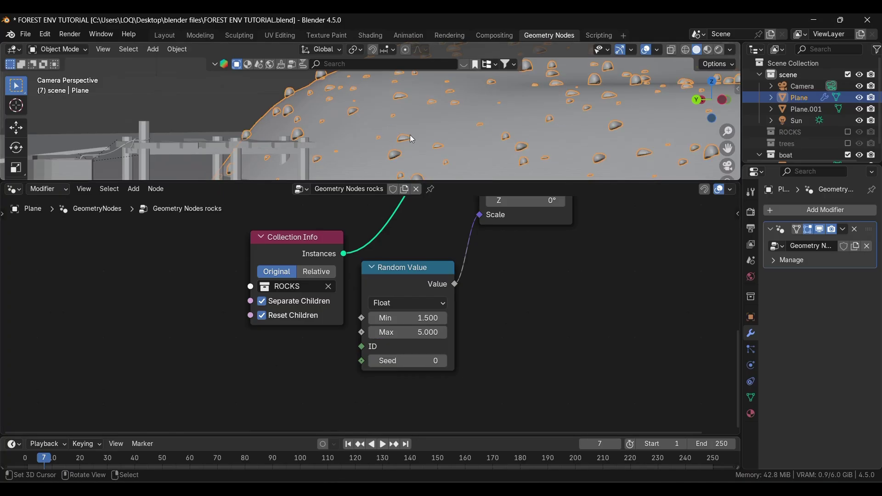
- Examine the rock distribution across the hills and look over the complete rocks node tree
scroll(478, 152, down, 3)
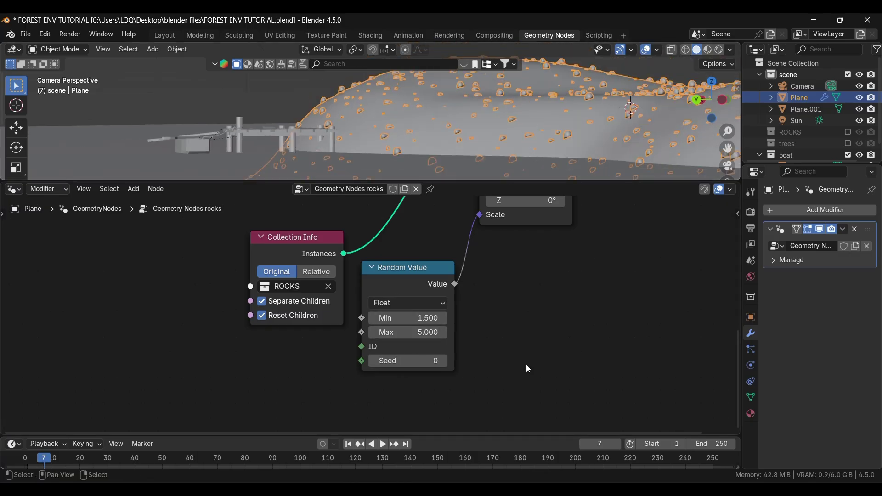
scroll(473, 332, down, 6)
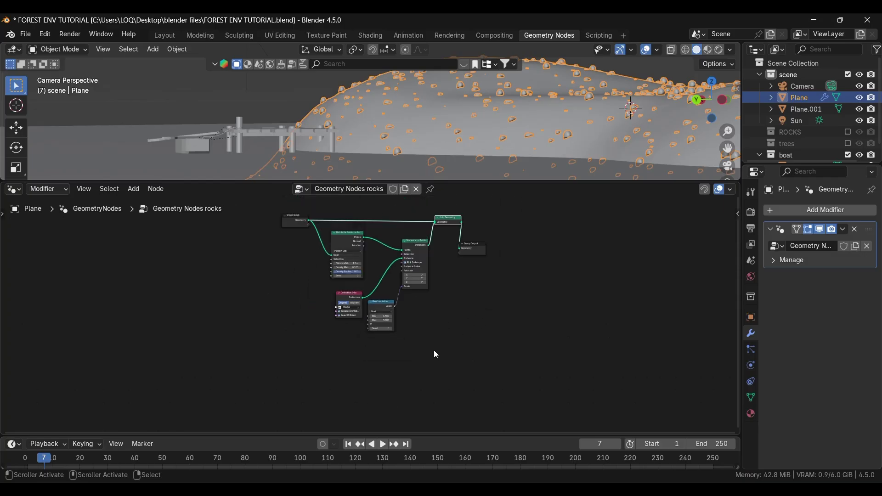
scroll(439, 363, up, 4)
scroll(445, 394, up, 2)
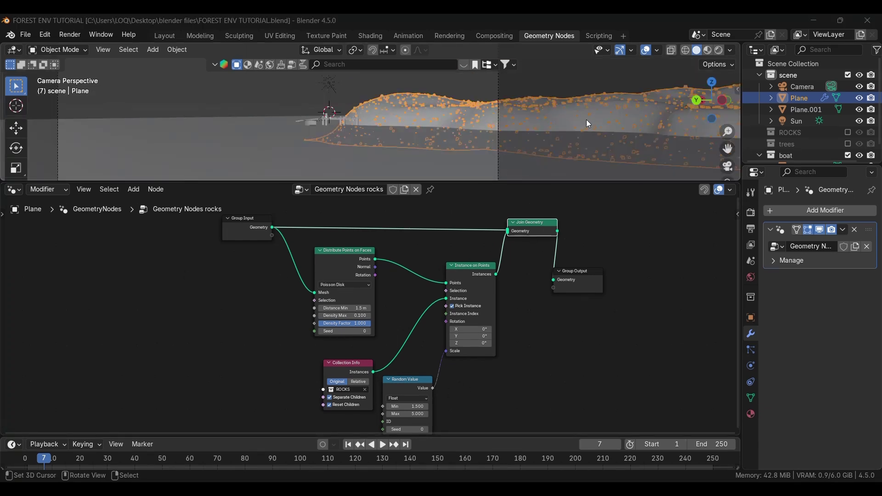
scroll(586, 120, down, 3)
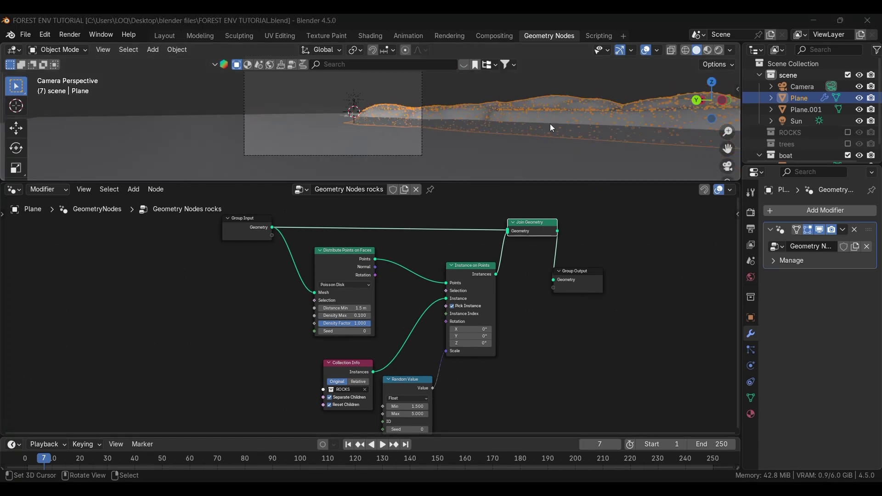
scroll(575, 125, down, 2)
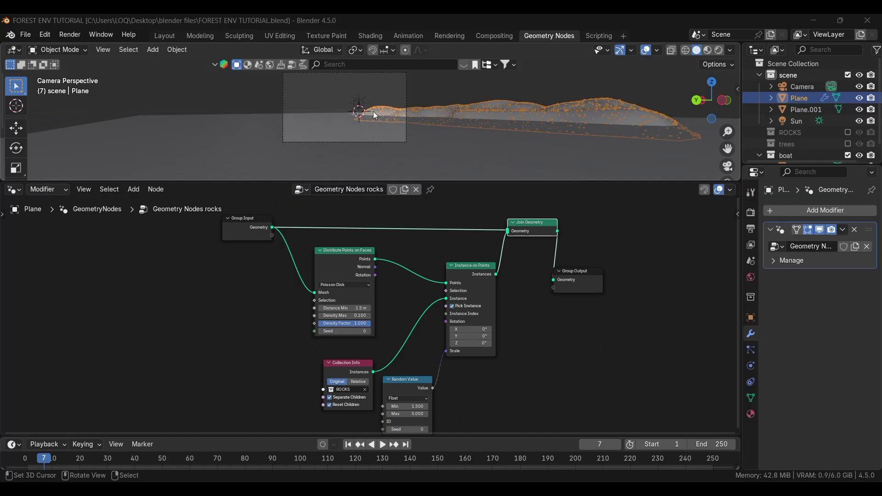
scroll(370, 137, up, 5)
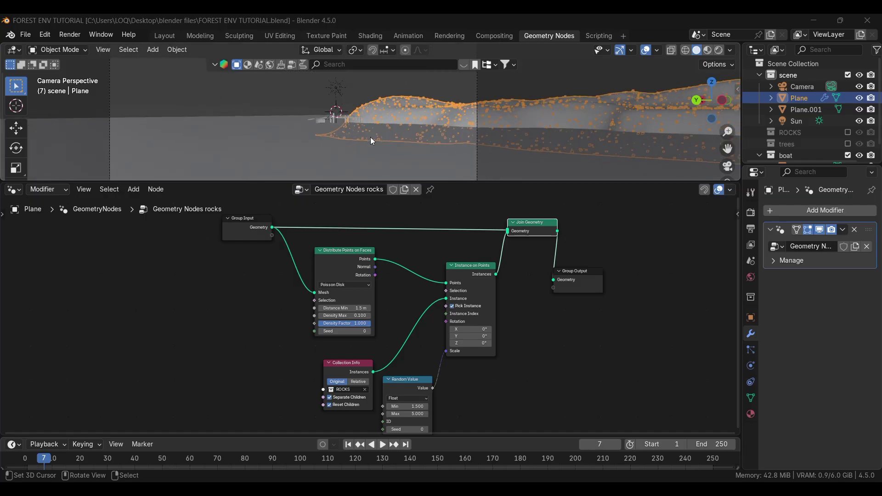
- Open the Layout workspace and put the terrain plane into Weight Paint mode
click(159, 34)
scroll(487, 291, down, 1)
click(48, 51)
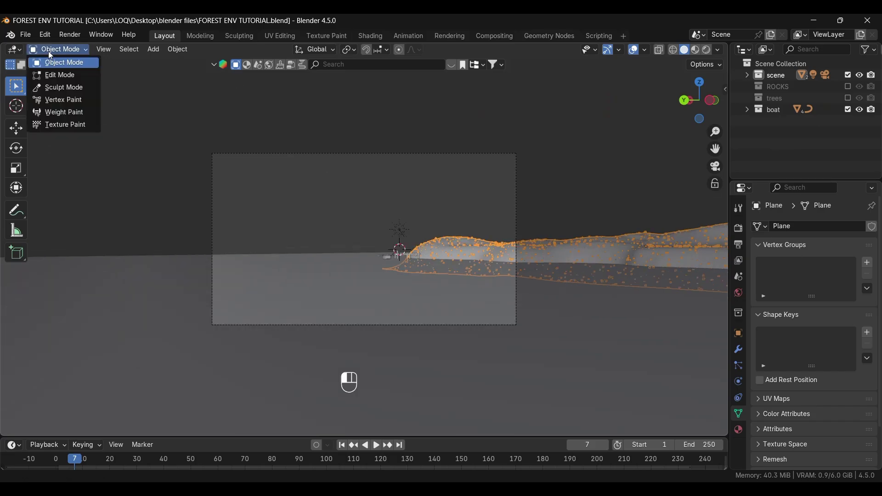
click(55, 112)
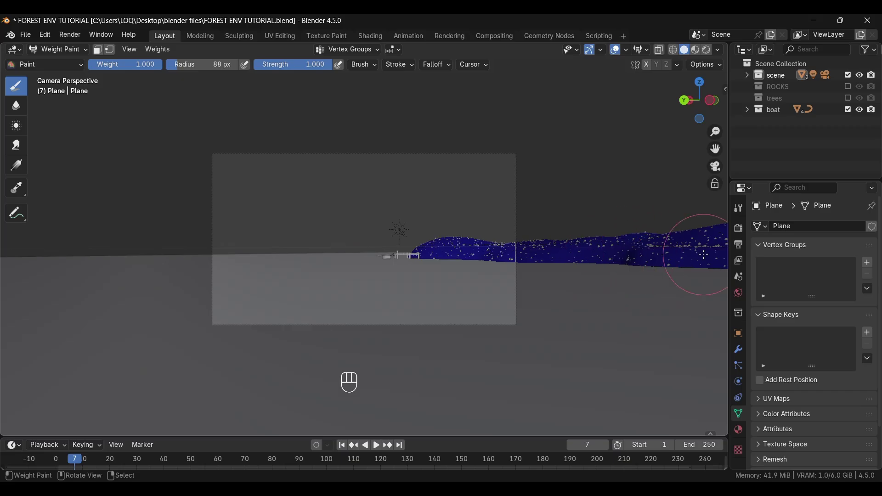
- Switch the terrain plane to Sculpt Mode and return it to Weight Paint mode
key(ctrl+Tab)
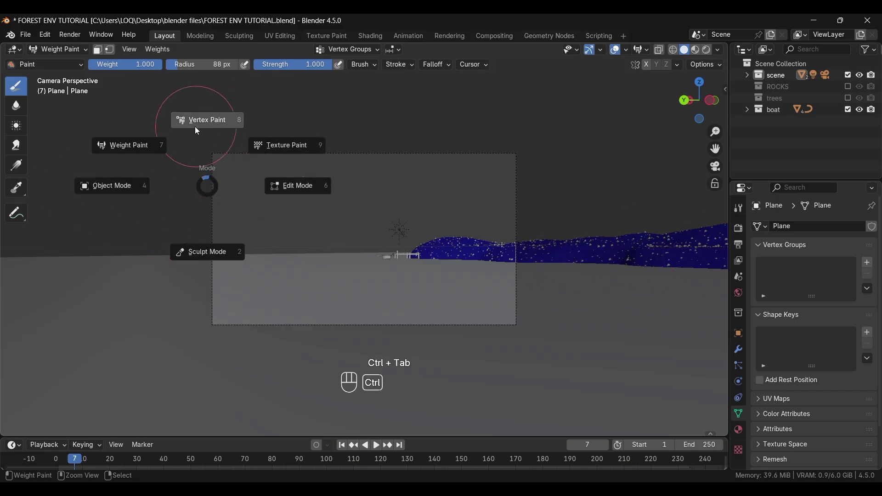
click(379, 365)
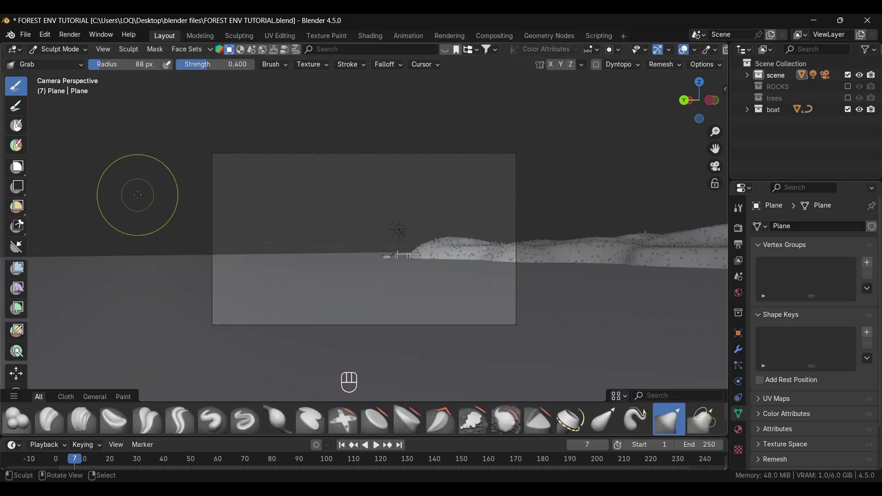
key(ctrl+Tab)
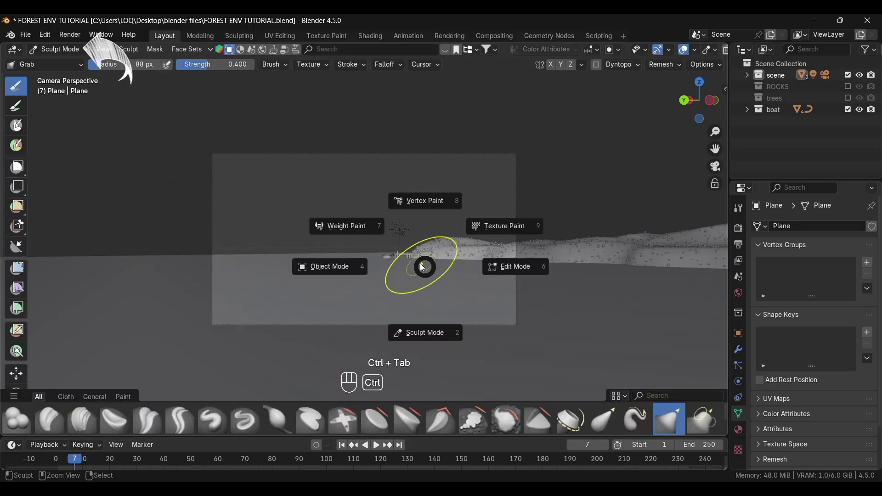
click(326, 226)
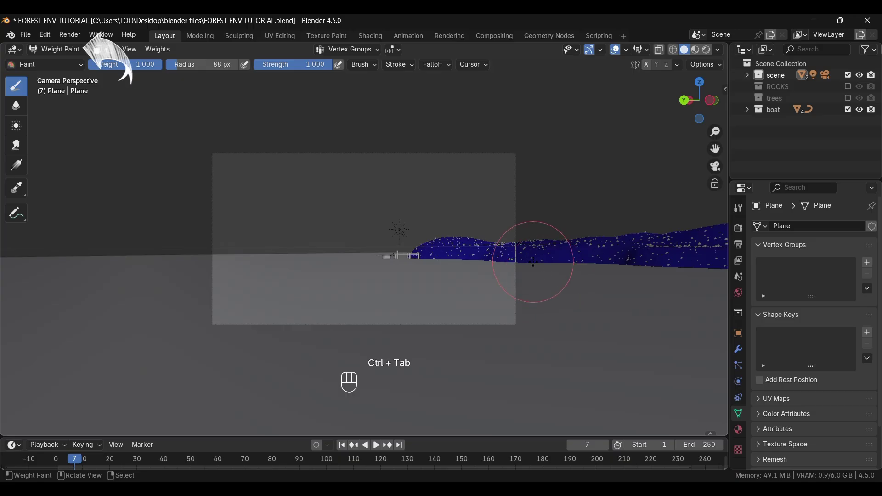
- Paint a weight patch on the hill beside the dock, then set the brush radius to 35 px and paint a thinner stroke behind it
middle_drag(541, 210, 532, 266)
drag(461, 233, 498, 246)
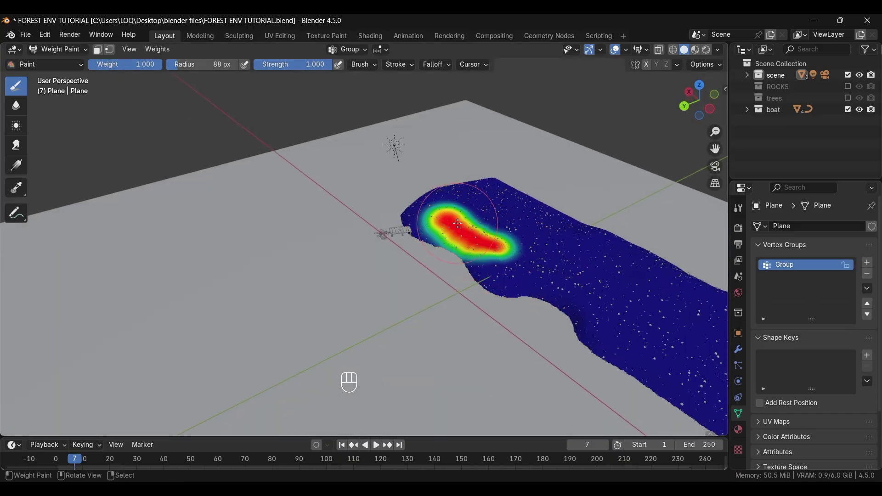
drag(212, 64, 188, 64)
drag(496, 203, 579, 249)
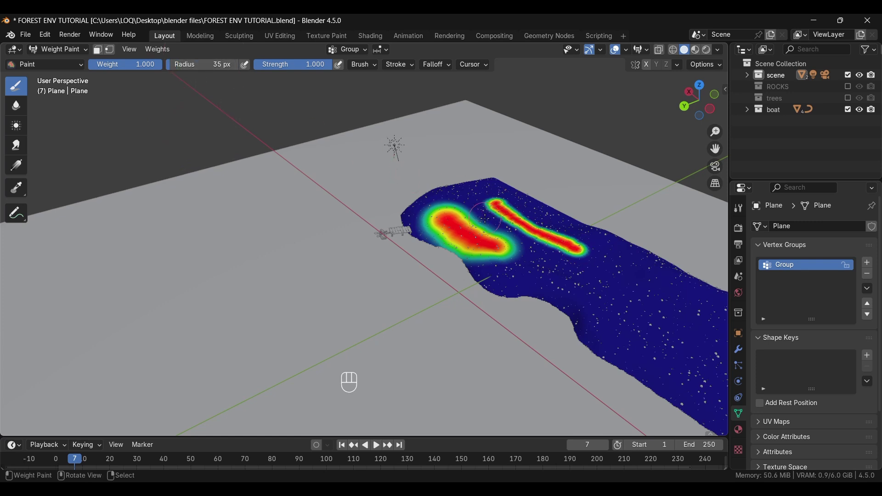
- Set the brush weight to 0.908 and strength to 0.480, and paint two short test strokes farther along the terrain
mouse_move(151, 72)
mouse_down()
mouse_move(142, 73)
mouse_move(151, 64)
mouse_up()
drag(317, 64, 302, 64)
drag(535, 261, 607, 290)
drag(544, 293, 589, 305)
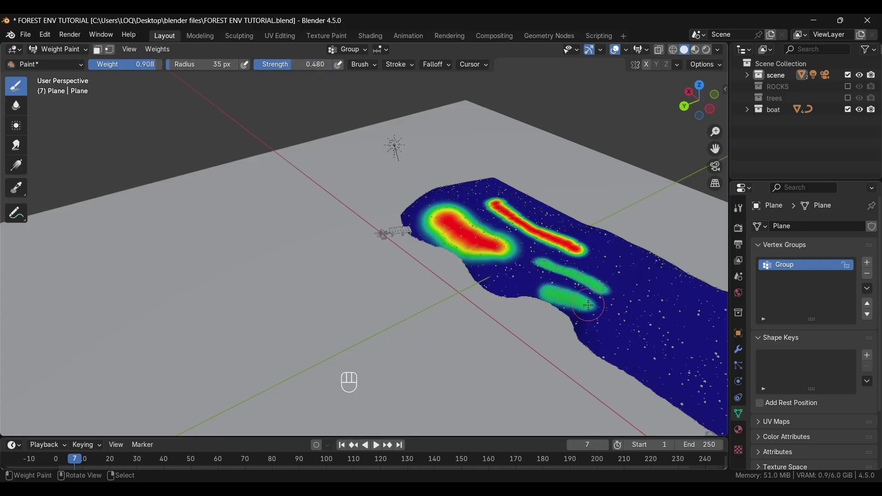
- Raise the brush strength and weight to 1.000 and paint test strokes over the faint ones and near the dock
drag(317, 67, 336, 70)
drag(577, 276, 640, 292)
mouse_move(563, 271)
mouse_down()
mouse_move(593, 278)
mouse_move(575, 274)
mouse_up()
drag(131, 68, 158, 69)
mouse_move(560, 261)
mouse_down()
mouse_move(591, 273)
mouse_move(529, 276)
mouse_up()
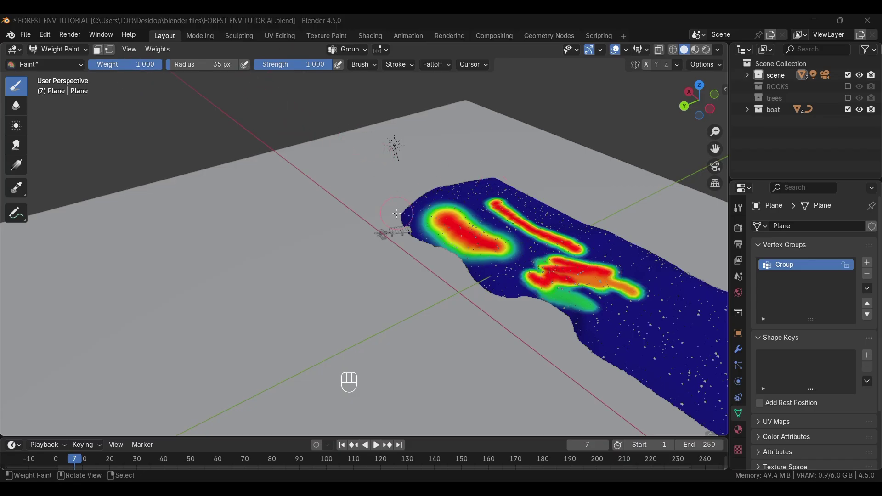
click(422, 207)
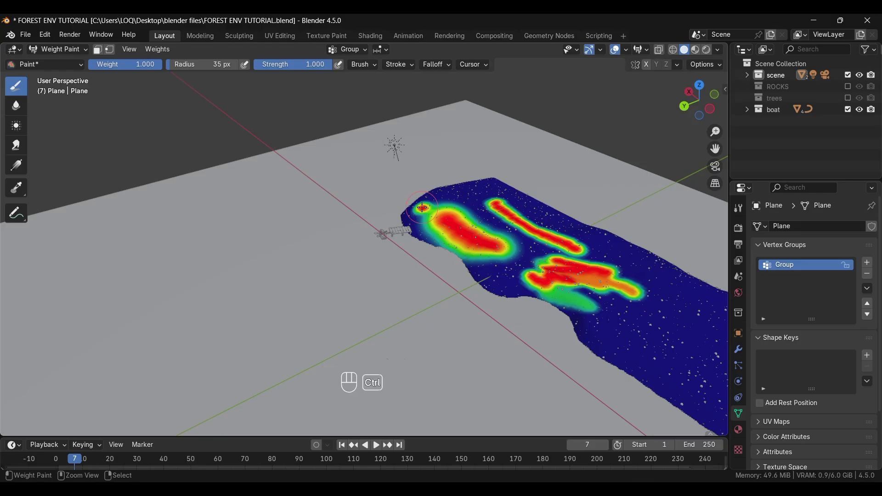
- Undo the test weight strokes on the terrain and try one more stroke beside the first patch
key(ctrl+z)
key(ctrl+z)
key(ctrl+z)
key(ctrl+z)
key(ctrl+z)
key(ctrl+z)
key(ctrl+z)
key(ctrl+z)
key(ctrl+z)
key(ctrl+z)
key(ctrl+z)
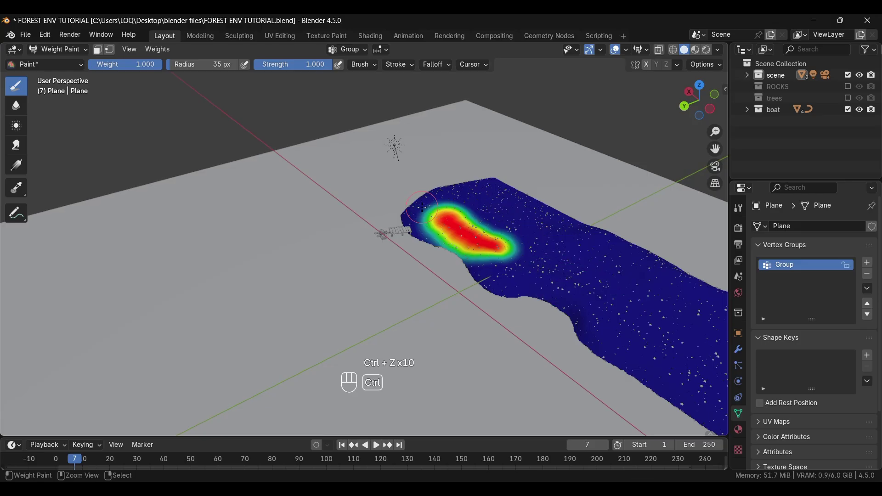
mouse_move(486, 222)
mouse_down()
mouse_move(544, 248)
mouse_move(489, 221)
mouse_move(510, 240)
mouse_up()
- In the Geometry Nodes workspace, expose the Distribute Points on Faces Density Factor through Group Input and switch its modifier field to attribute input
click(536, 39)
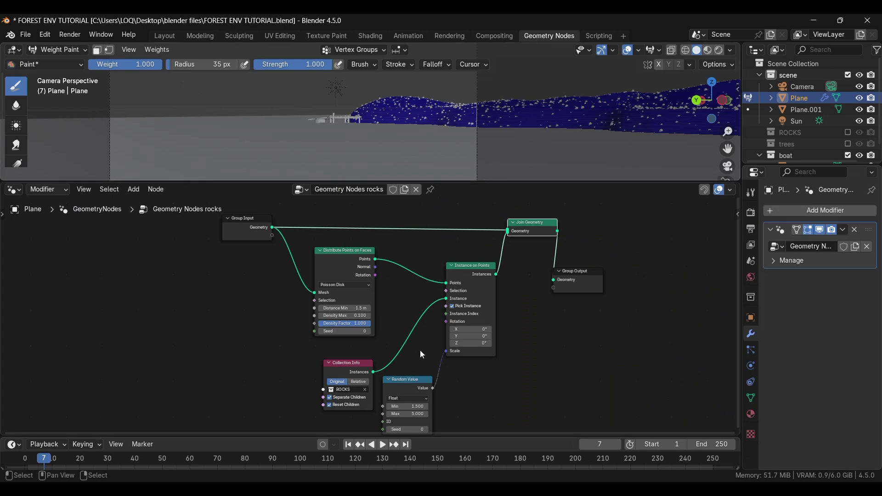
scroll(308, 358, up, 2)
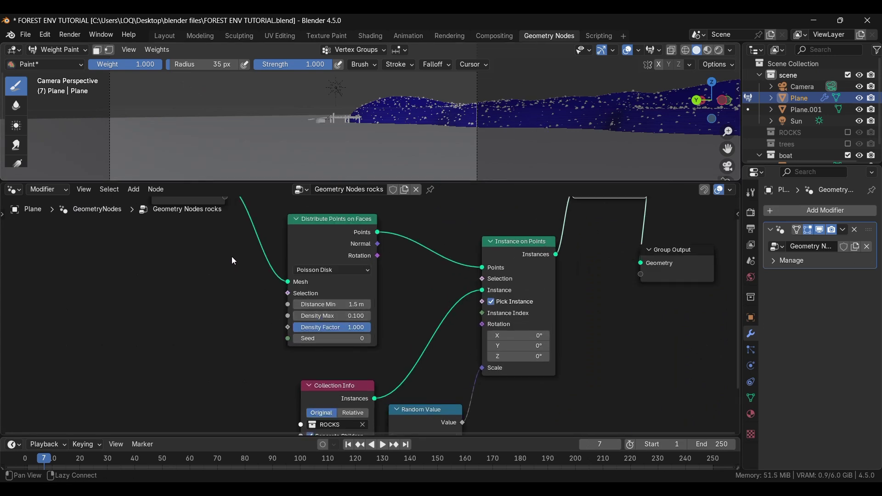
middle_drag(233, 260, 240, 328)
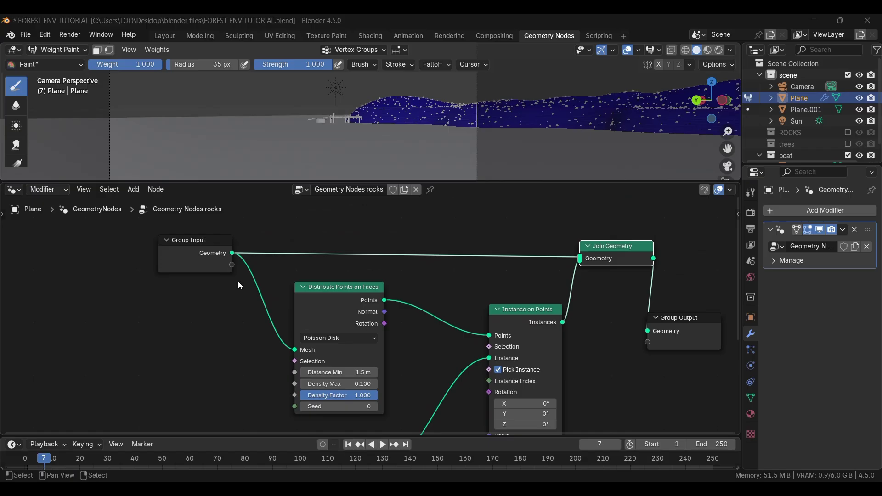
drag(232, 265, 292, 394)
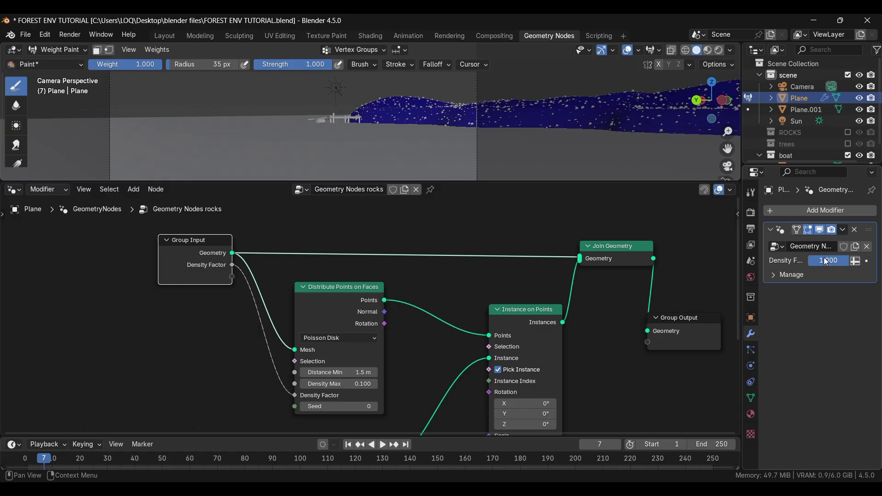
drag(741, 288, 662, 285)
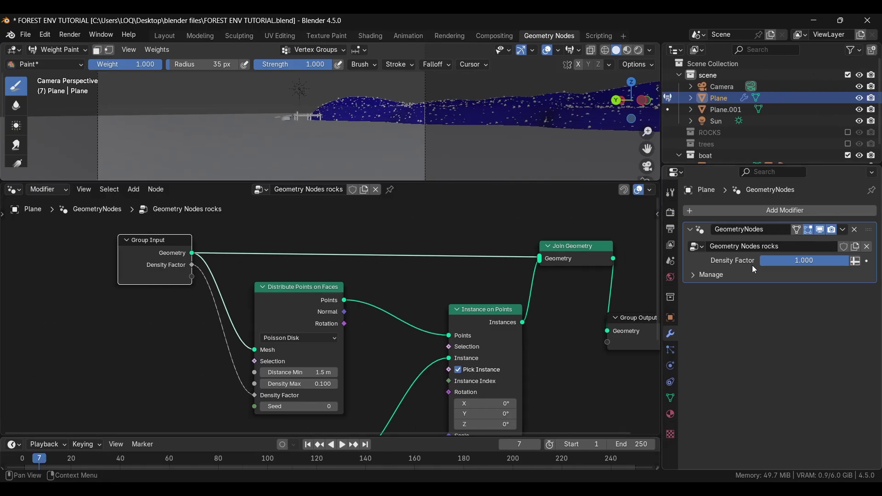
click(856, 261)
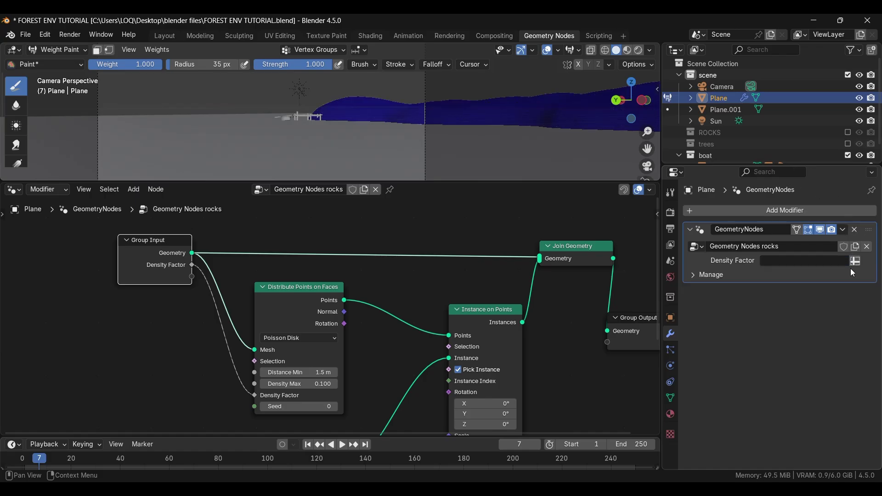
- Paint and undo a test weight stroke, then try the position attribute as the modifier's Density Factor
drag(384, 111, 416, 113)
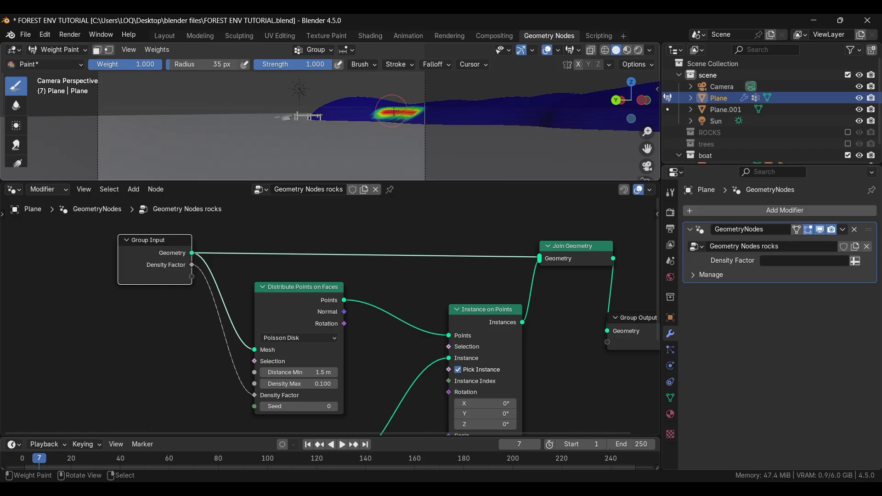
key(ctrl+z)
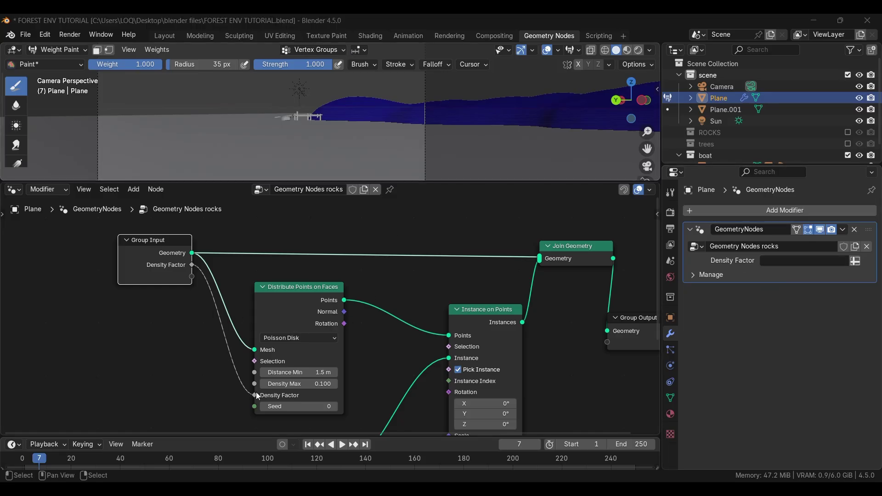
click(766, 260)
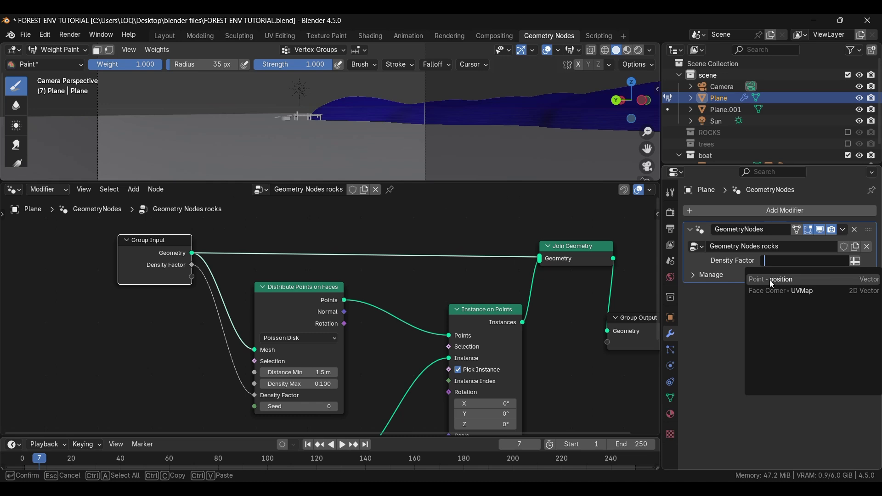
click(771, 280)
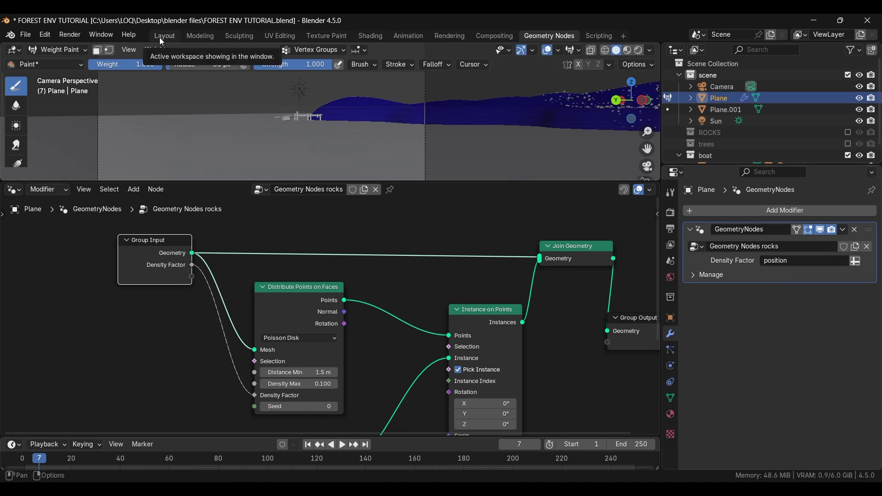
- Add a vertex group named rocks to the plane and choose it as the modifier's Density Factor attribute
click(321, 50)
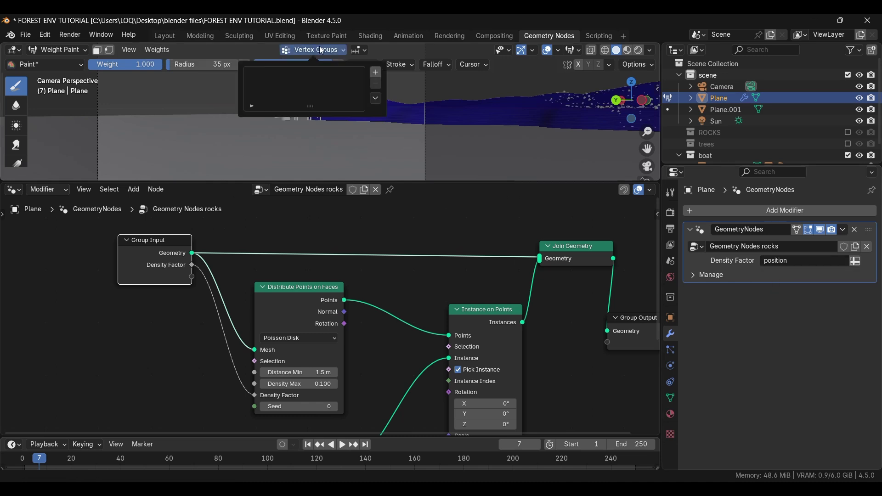
click(375, 72)
double_click(300, 75)
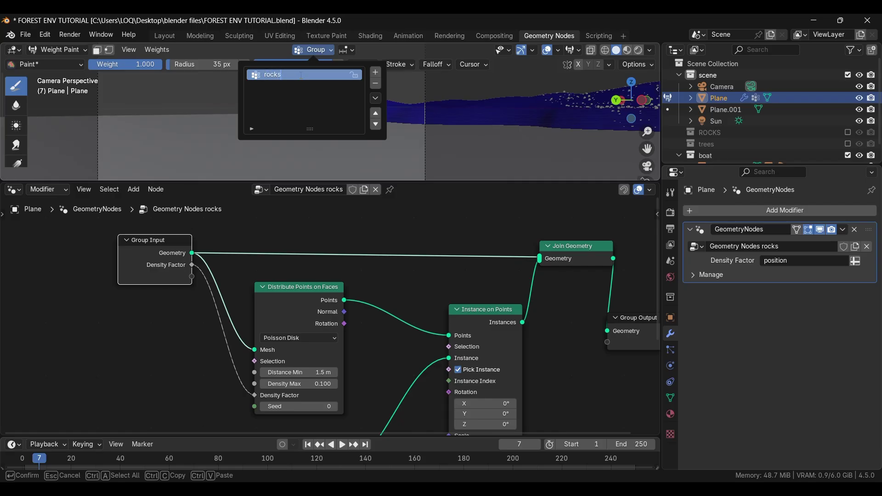
key(Return)
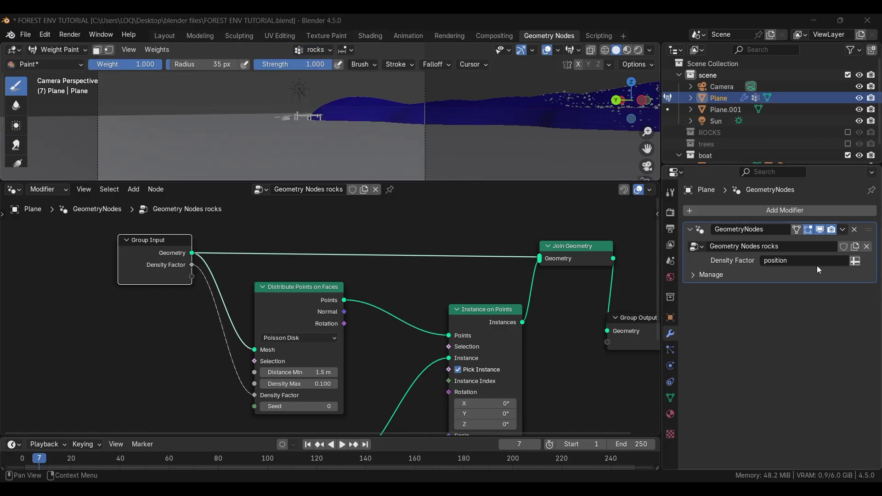
click(805, 260)
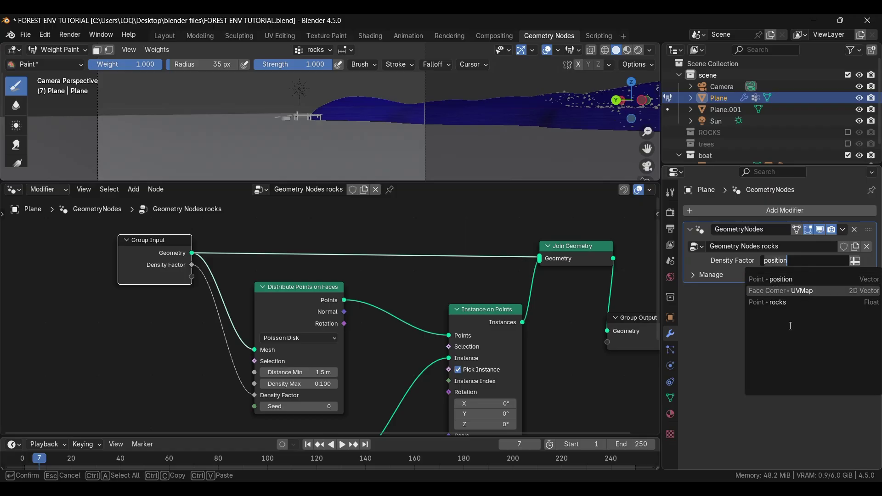
click(779, 302)
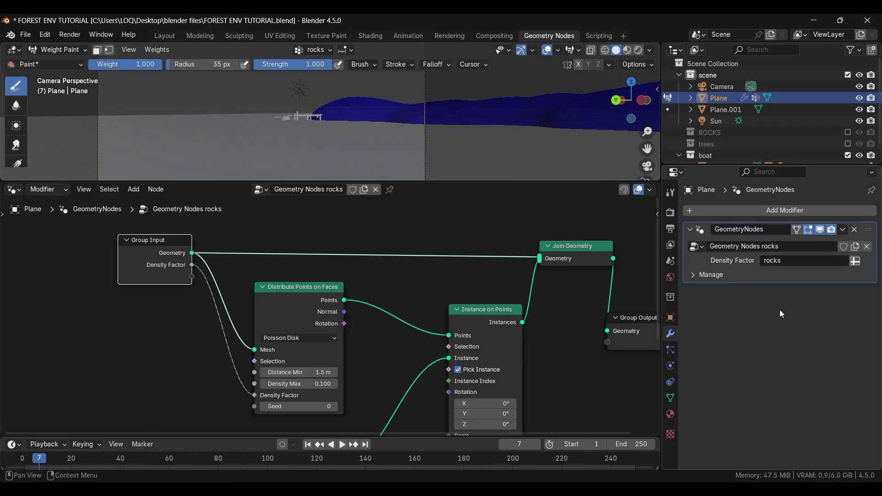
- Paint weight 1.000 areas into the rocks vertex group across the hills behind and around the dock
mouse_move(353, 122)
mouse_down()
mouse_move(349, 115)
mouse_move(388, 112)
mouse_move(334, 108)
mouse_move(352, 101)
mouse_move(413, 114)
mouse_move(394, 103)
mouse_up()
scroll(402, 130, up, 2)
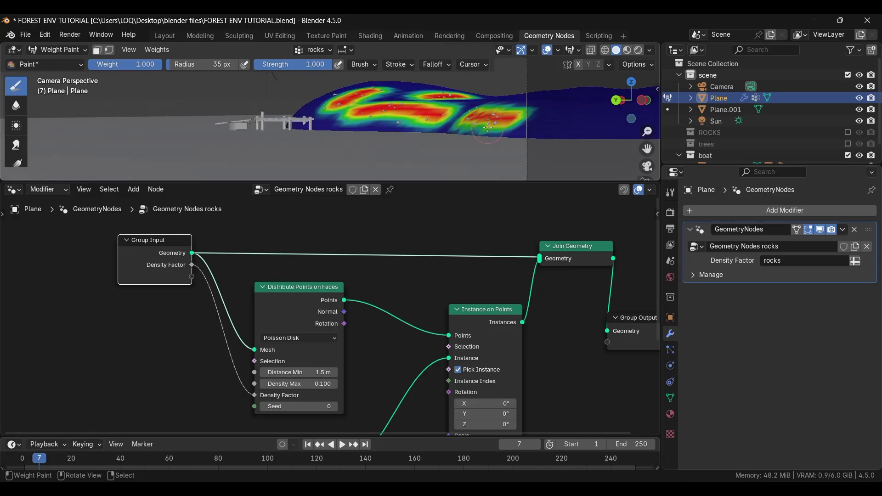
mouse_move(318, 113)
mouse_down()
mouse_move(353, 118)
mouse_move(310, 109)
mouse_move(441, 126)
mouse_move(465, 106)
mouse_move(406, 88)
mouse_move(390, 93)
mouse_move(535, 127)
mouse_move(592, 120)
mouse_move(549, 102)
mouse_move(559, 107)
mouse_up()
mouse_move(522, 114)
middle_down()
mouse_move(537, 124)
mouse_move(501, 128)
mouse_move(434, 113)
middle_up()
drag(420, 115, 461, 140)
middle_drag(348, 120, 481, 138)
mouse_move(213, 104)
mouse_down()
mouse_move(245, 104)
mouse_move(200, 96)
mouse_move(224, 93)
mouse_up()
scroll(224, 92, up, 1)
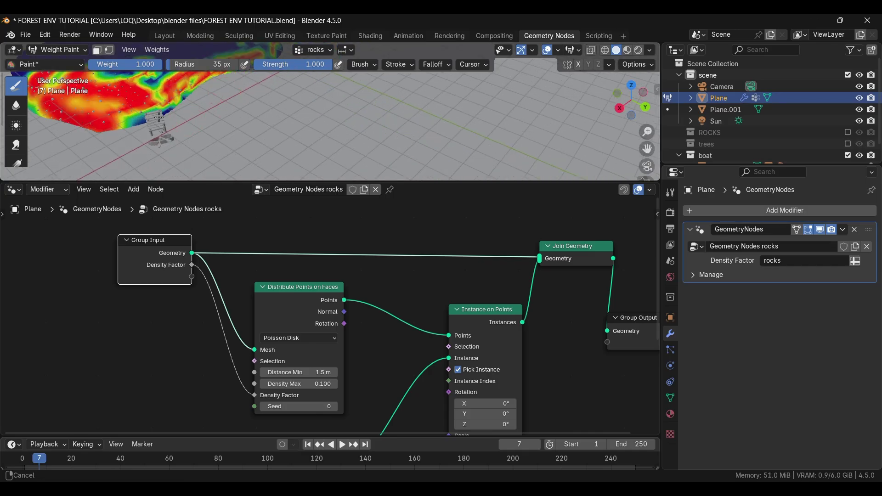
- Subtract small patches from the rocks weights on the near hill and paint weight 1.000 along the hill's outer edge
shift+middle_drag(189, 119, 324, 179)
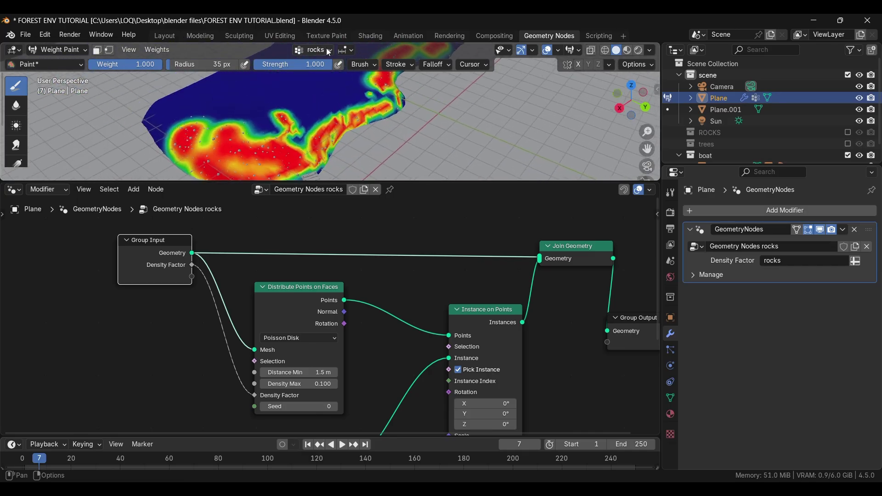
ctrl+click(241, 152)
ctrl+click(257, 141)
ctrl+click(228, 141)
ctrl+click(240, 134)
ctrl+click(226, 127)
ctrl+click(278, 147)
mouse_move(156, 123)
mouse_down()
mouse_move(160, 129)
mouse_move(176, 109)
mouse_up()
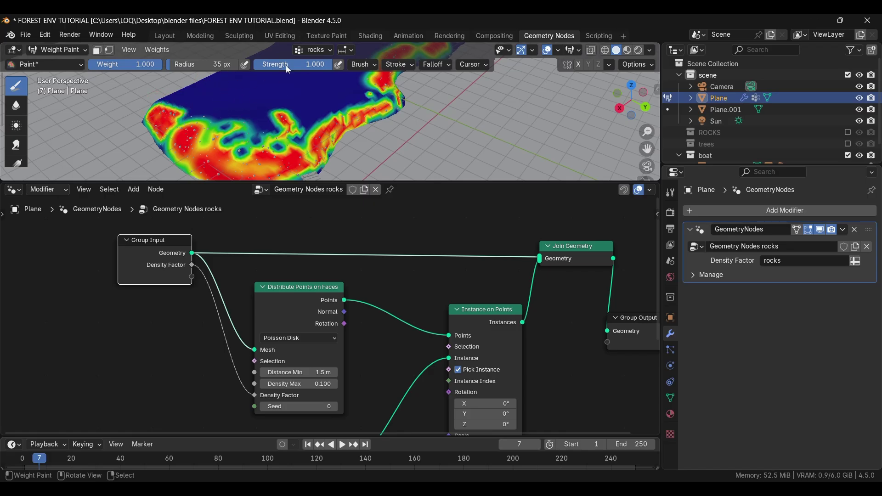
- Paint weight 1.000 patches into the rocks vertex group along the shoreline at the far end of the terrain
scroll(372, 109, down, 5)
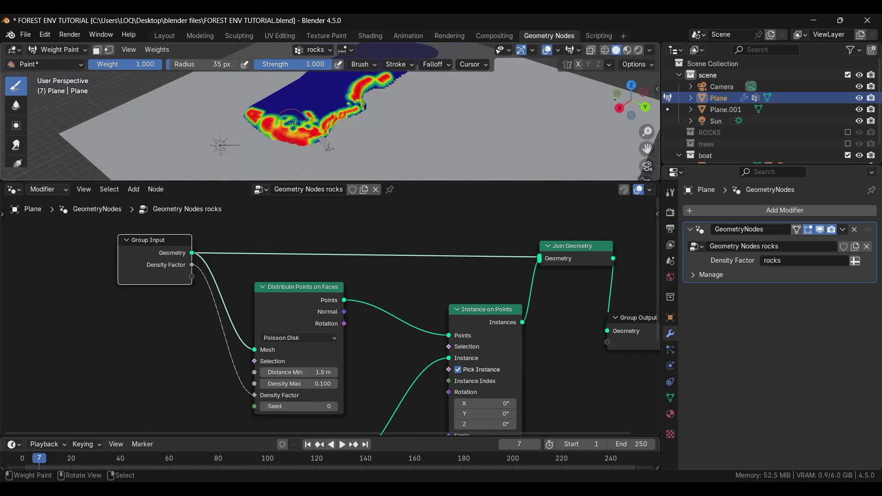
scroll(372, 108, down, 2)
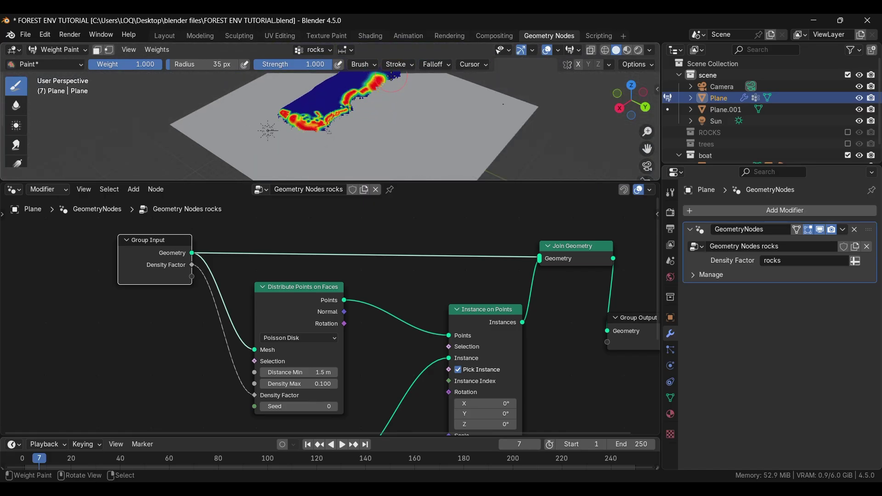
shift+middle_drag(401, 86, 353, 157)
scroll(354, 151, up, 5)
click(374, 162)
click(379, 157)
click(375, 152)
click(389, 157)
scroll(352, 161, down, 1)
scroll(353, 160, down, 1)
click(329, 159)
middle_drag(333, 162, 289, 148)
shift+middle_drag(362, 123, 383, 63)
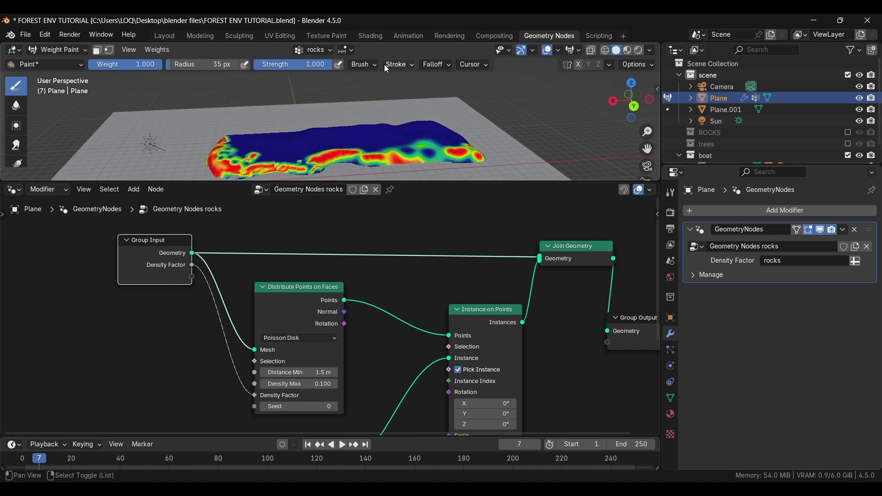
- Return the plane to Object Mode and inspect the rock scatter through the camera in rendered shading with nothing selected
key(KP_0)
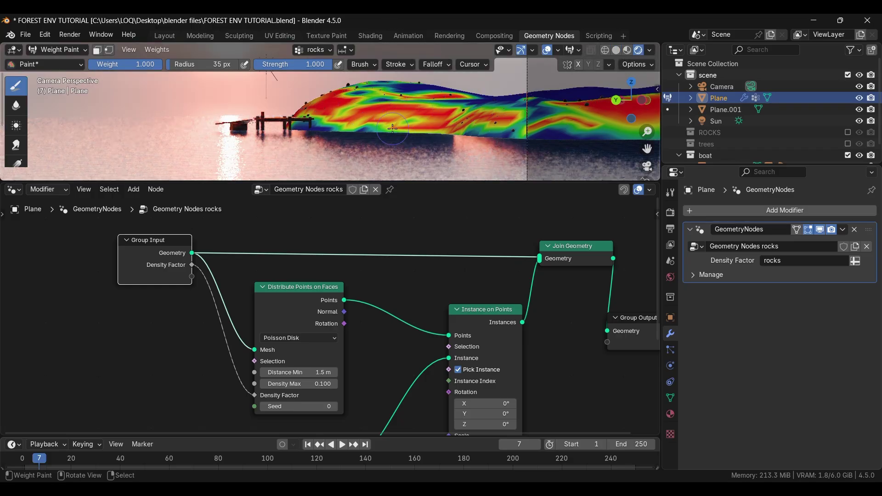
click(61, 50)
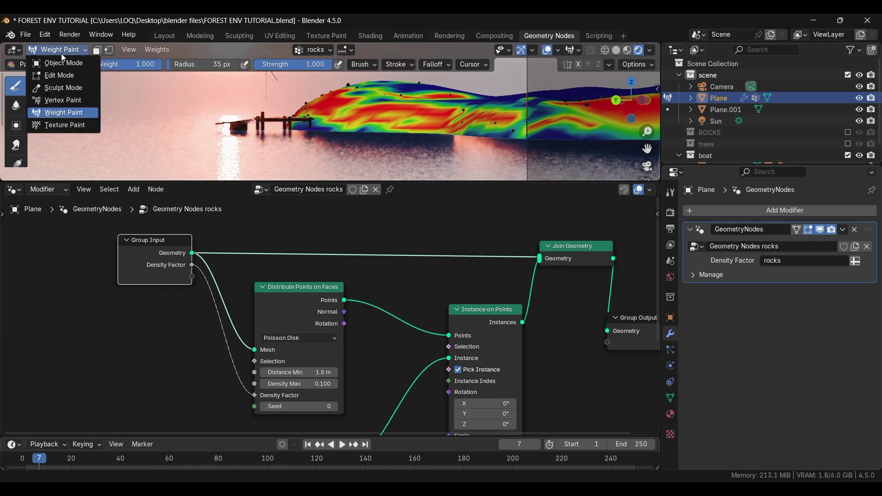
click(67, 67)
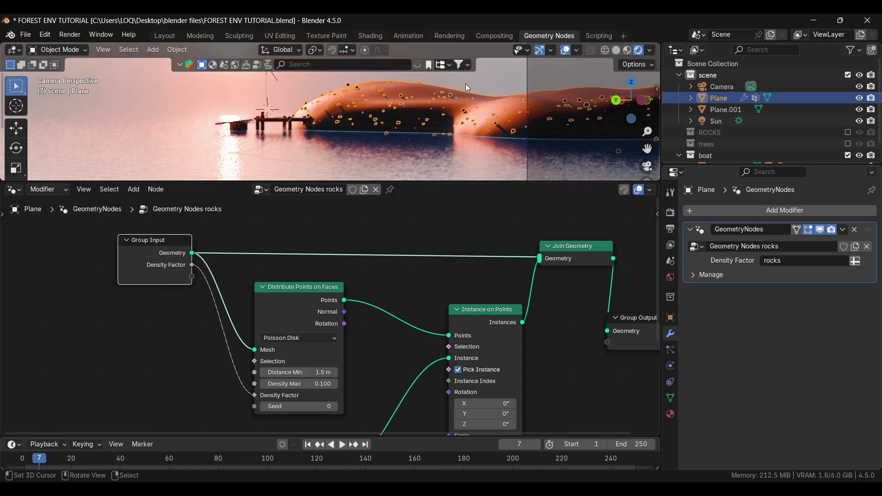
key(alt+a)
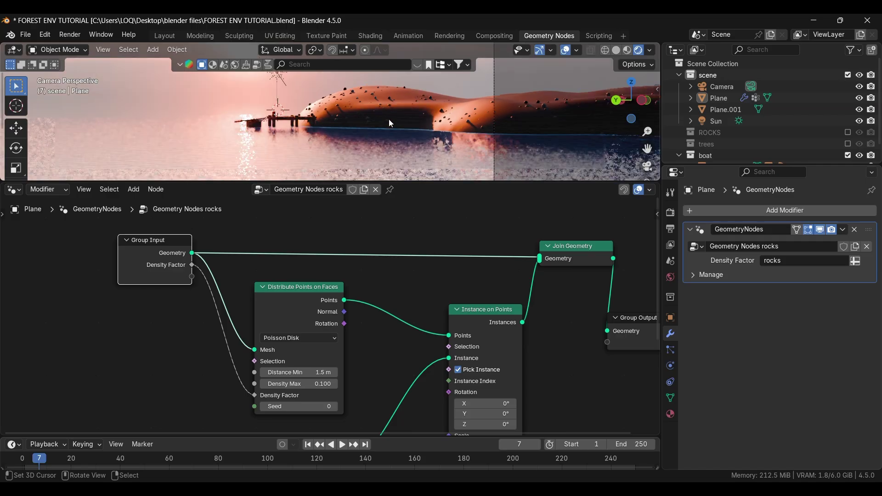
scroll(389, 120, down, 4)
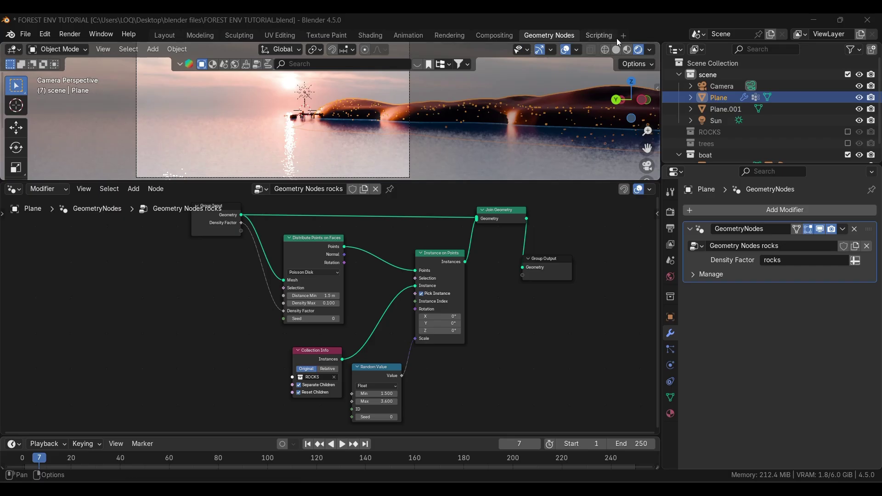
- Use solid shading and add a second Geometry Nodes modifier to the plane with a single-user copy of the Geometry Nodes rocks group
click(618, 50)
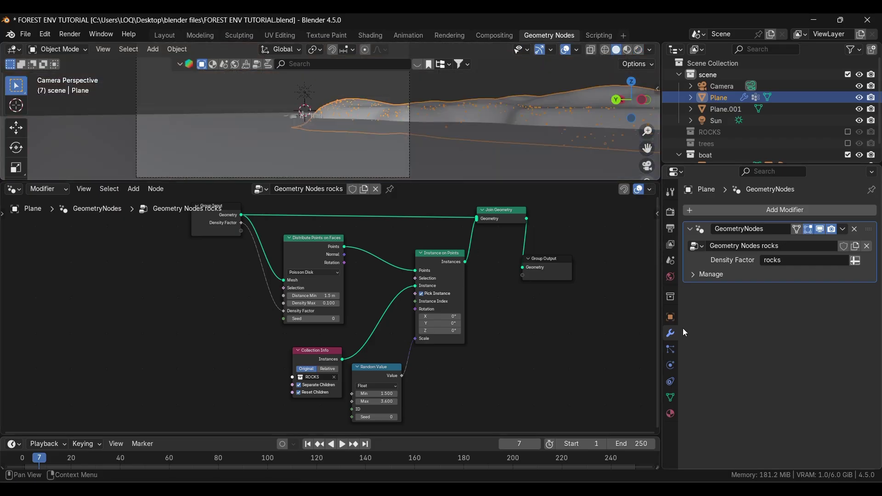
click(722, 213)
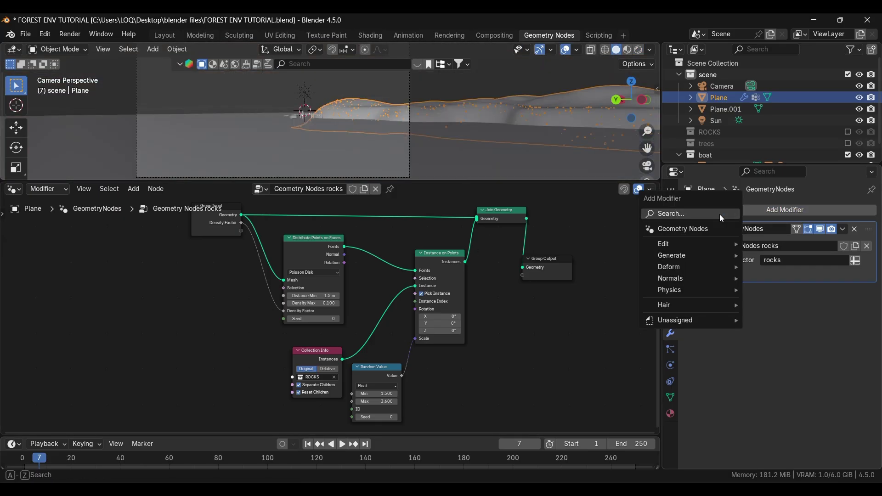
click(664, 230)
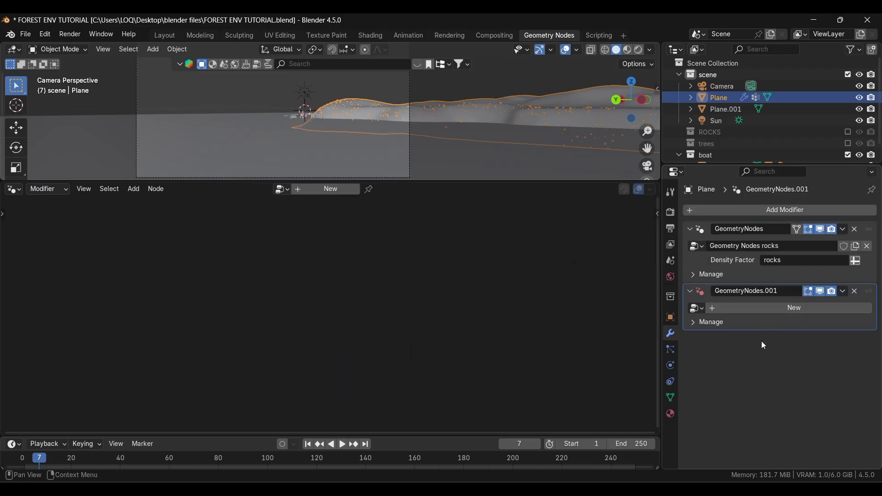
click(697, 308)
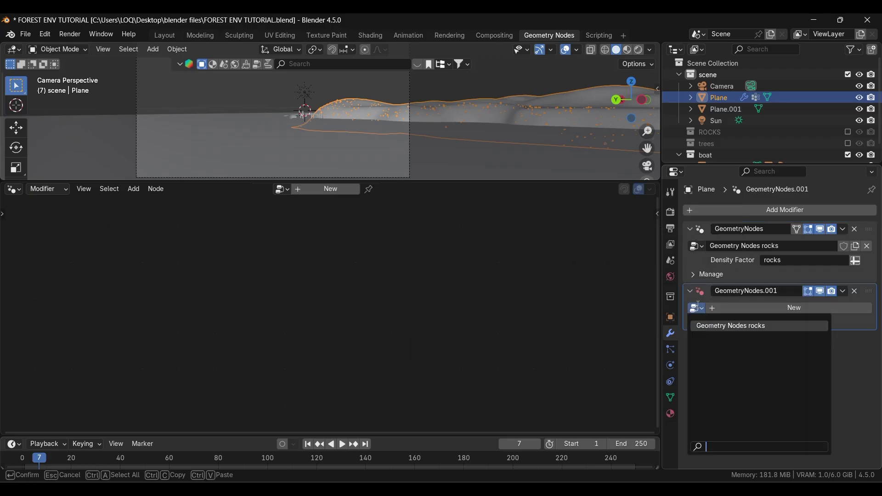
click(722, 327)
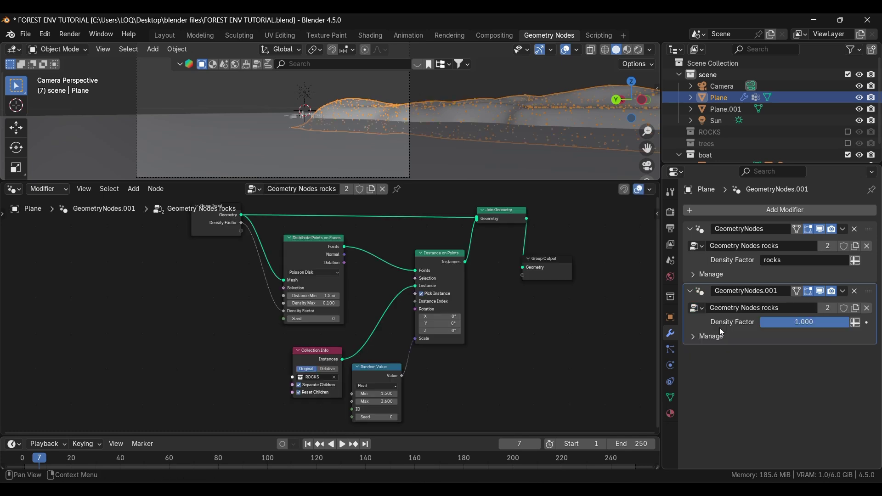
click(855, 311)
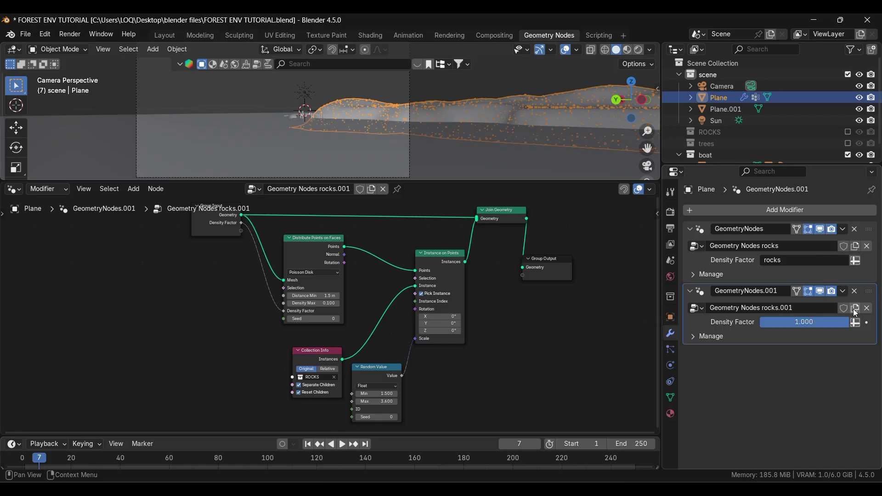
- Rename the copied node group as Geometry Nodes tree
click(808, 308)
click(808, 308)
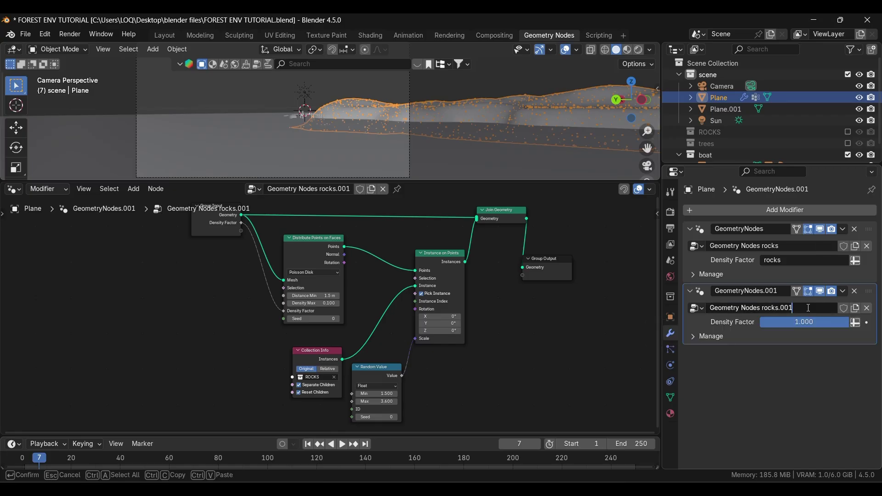
key(BackSpace)
key(BackSpace)
key(BackSpace)
key(BackSpace)
key(BackSpace)
key(BackSpace)
key(BackSpace)
key(BackSpace)
text(tree)
key(Return)
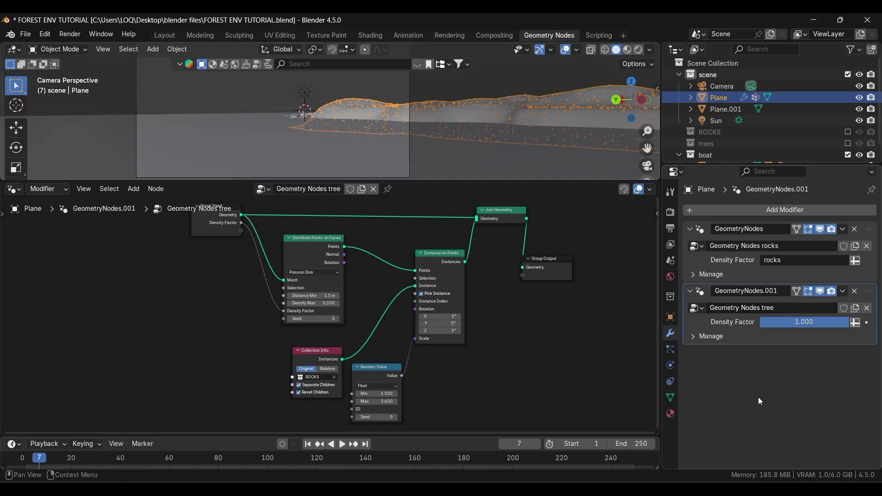
- Rename the second Geometry Nodes modifier as GeometryNodes tree
double_click(776, 291)
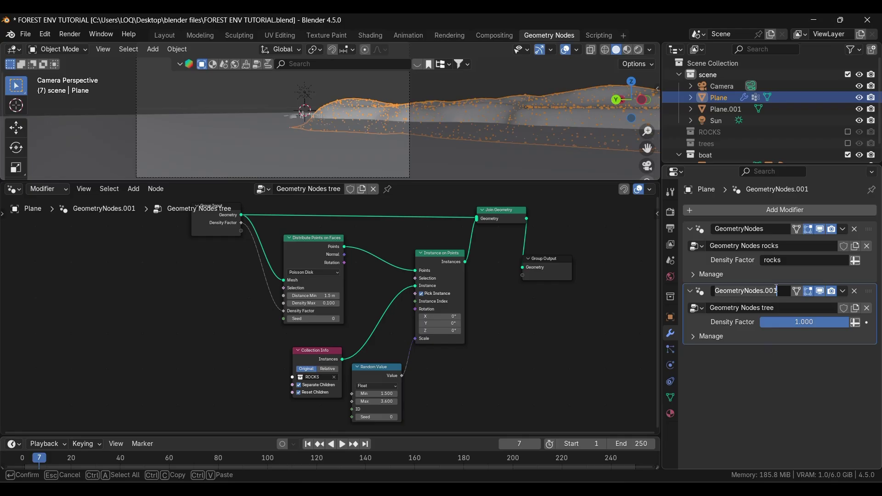
click(777, 291)
key(BackSpace)
key(BackSpace)
key(BackSpace)
key(BackSpace)
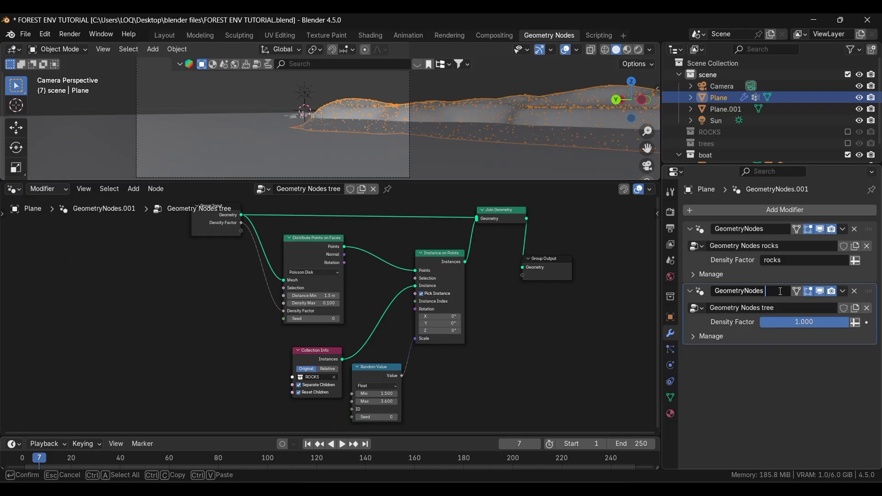
text(tree)
key(Return)
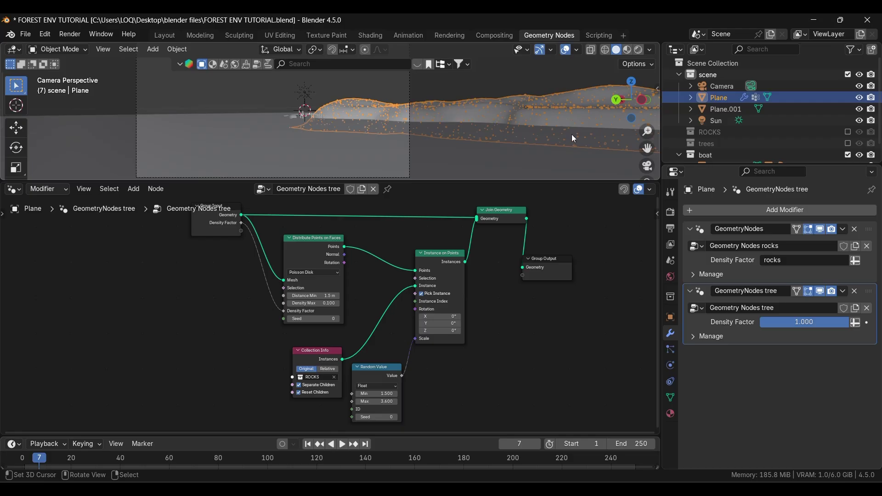
- Replace the ROCKS collection with the trees collection in the Collection Info node
click(334, 378)
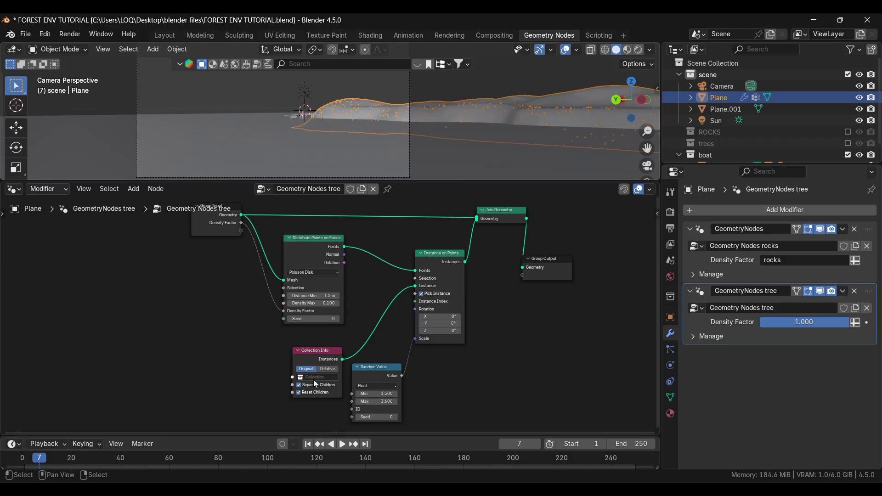
click(317, 378)
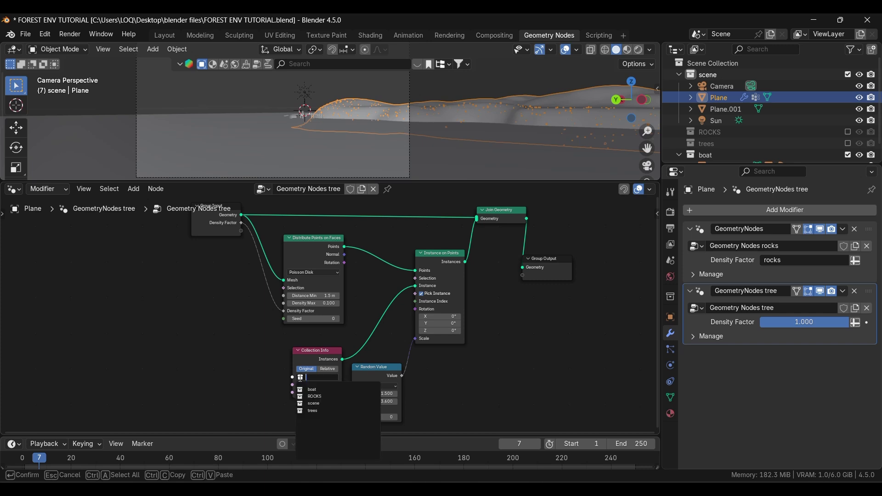
click(307, 411)
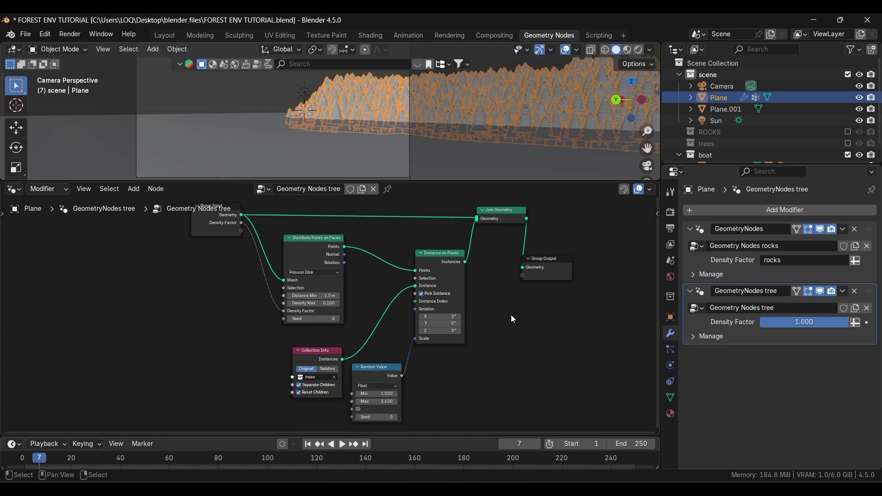
- Set Density Max of the Distribute Points on Faces node to 0.010 and check the tree spacing in the camera view
scroll(328, 304, up, 2)
click(325, 300)
text(.012)
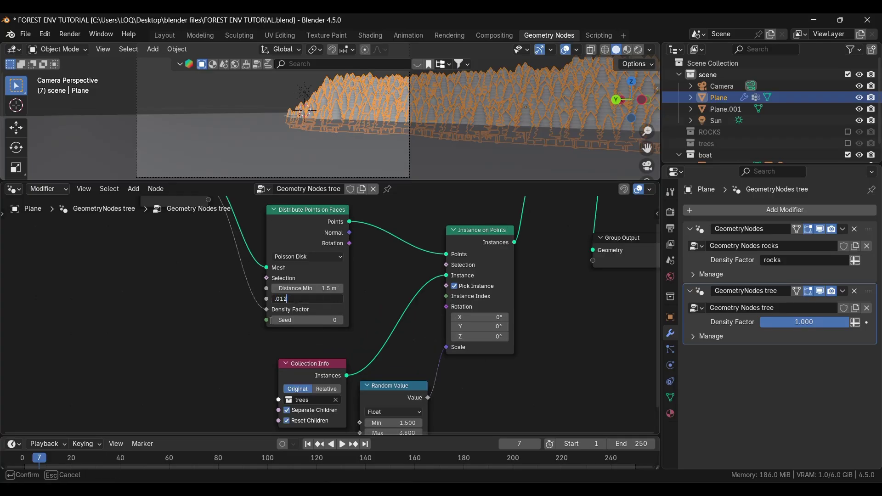
key(Return)
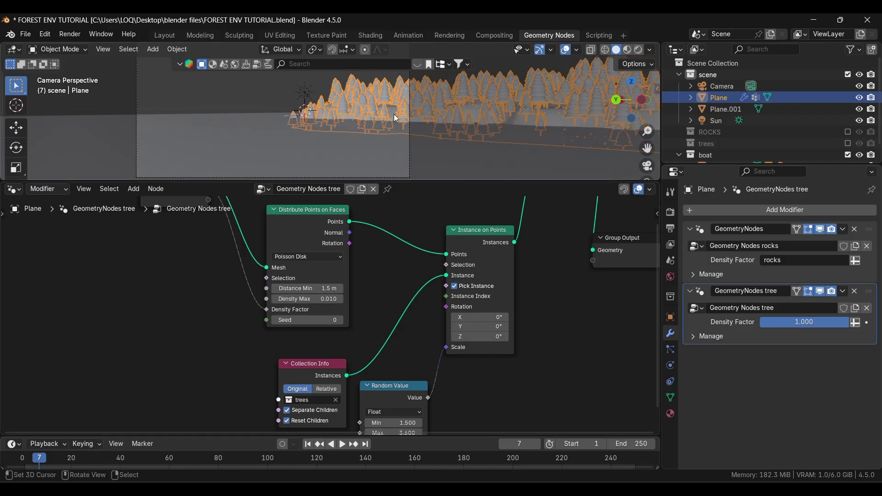
scroll(467, 114, down, 5)
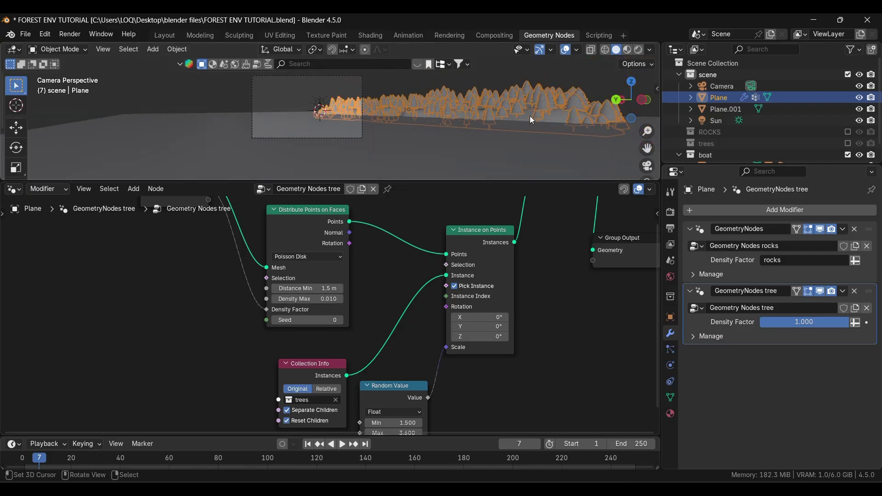
scroll(366, 105, up, 5)
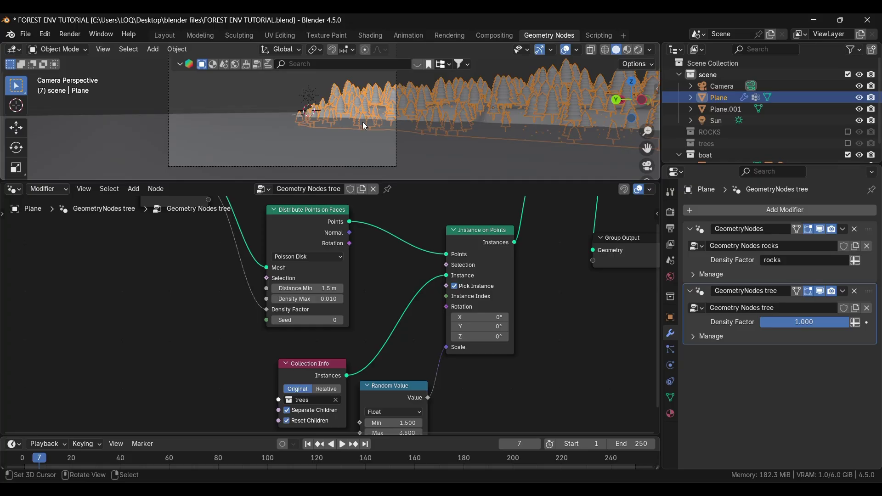
scroll(372, 110, down, 3)
scroll(365, 347, down, 3)
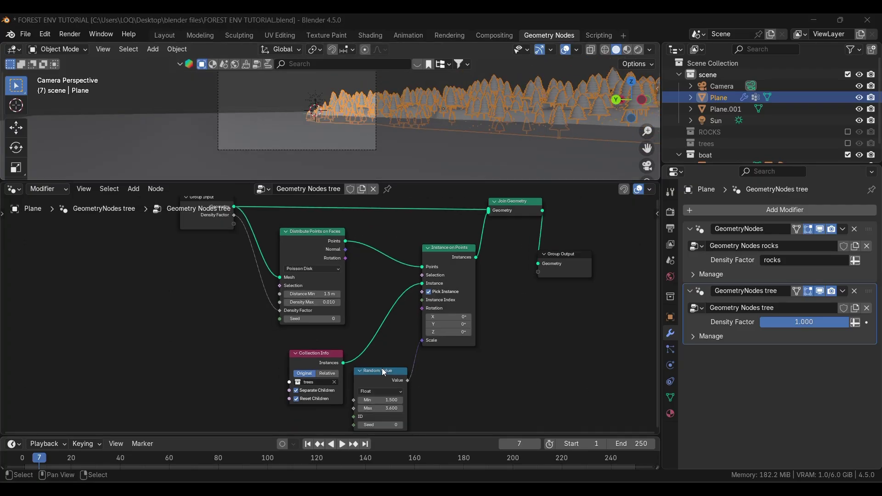
- Set the Random Value node's Min to 3 and Max to 4.5 for the tree scale and check the tree sizes
click(381, 400)
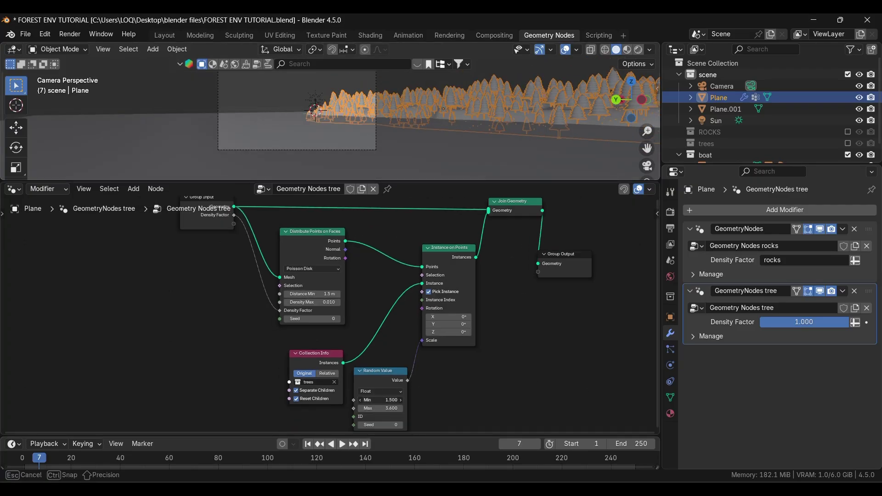
text(3)
key(Return)
click(394, 408)
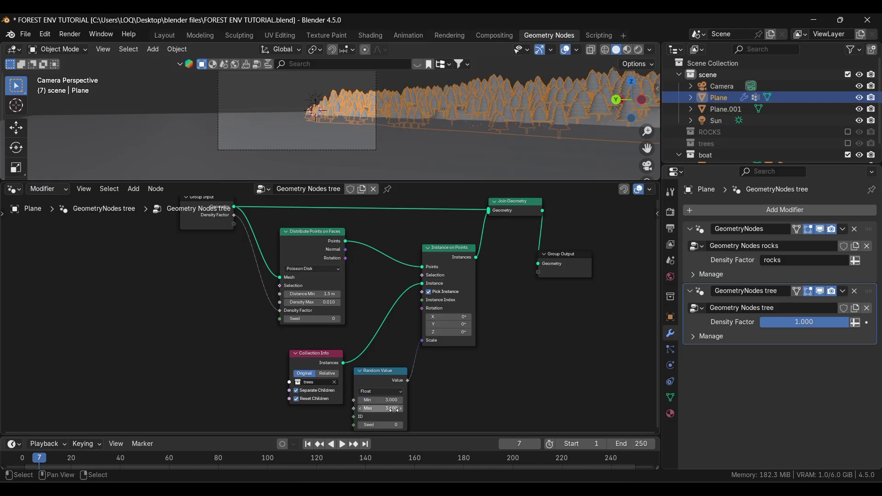
text(4.5)
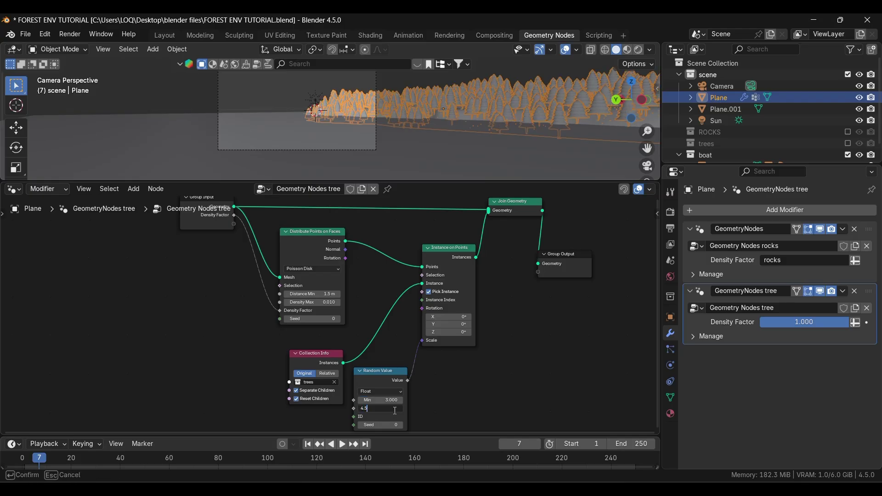
key(Return)
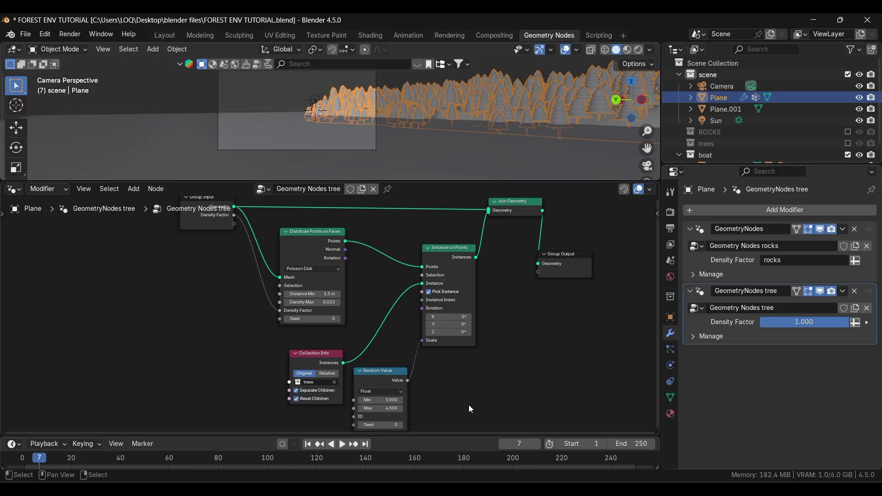
scroll(460, 111, up, 5)
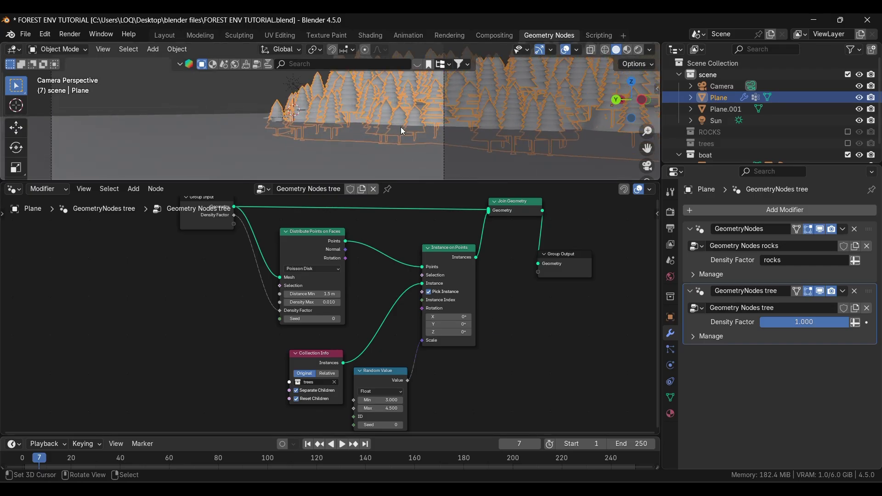
scroll(400, 127, down, 4)
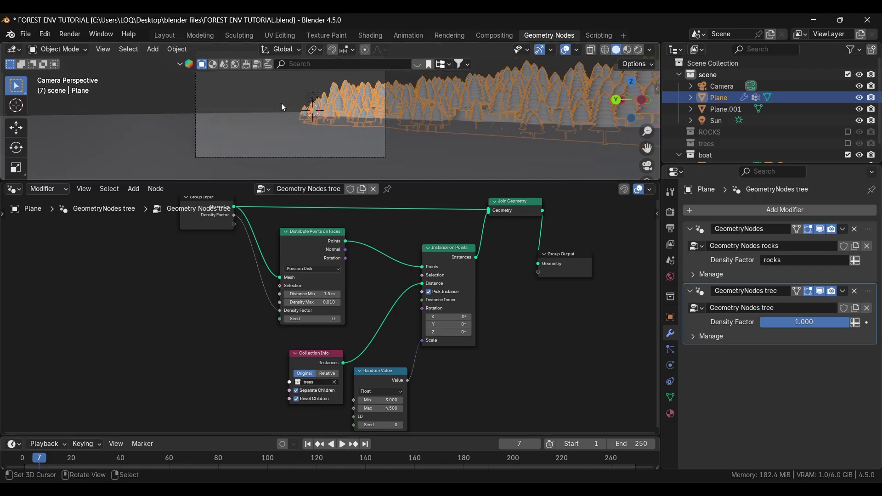
- Preview the scattered trees in rendered shading through the camera view and inspect them along the shoreline
scroll(281, 103, down, 1)
click(638, 51)
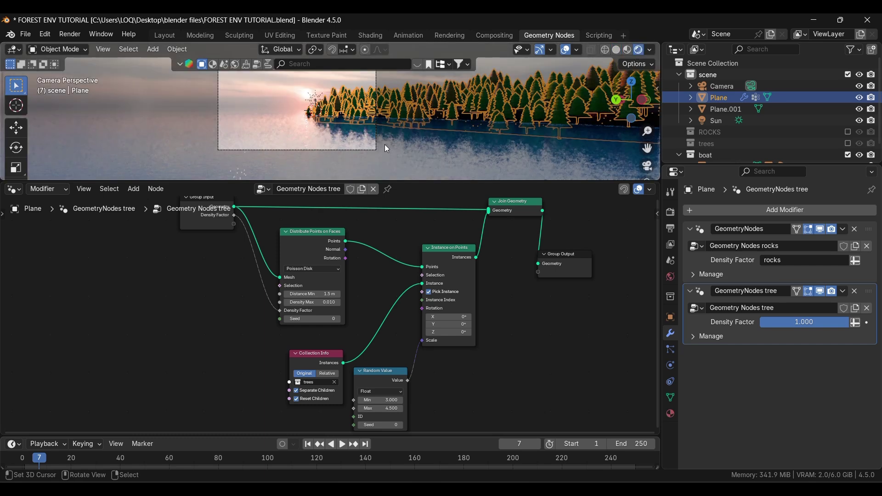
click(214, 89)
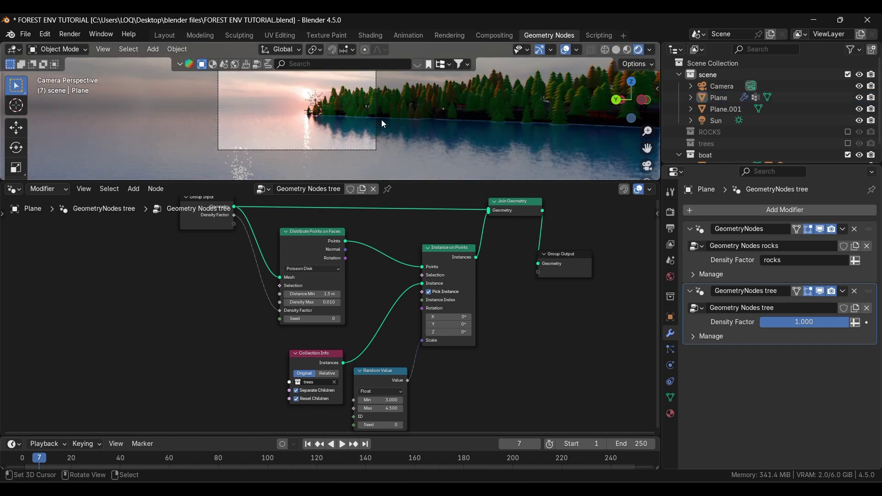
scroll(368, 133, up, 4)
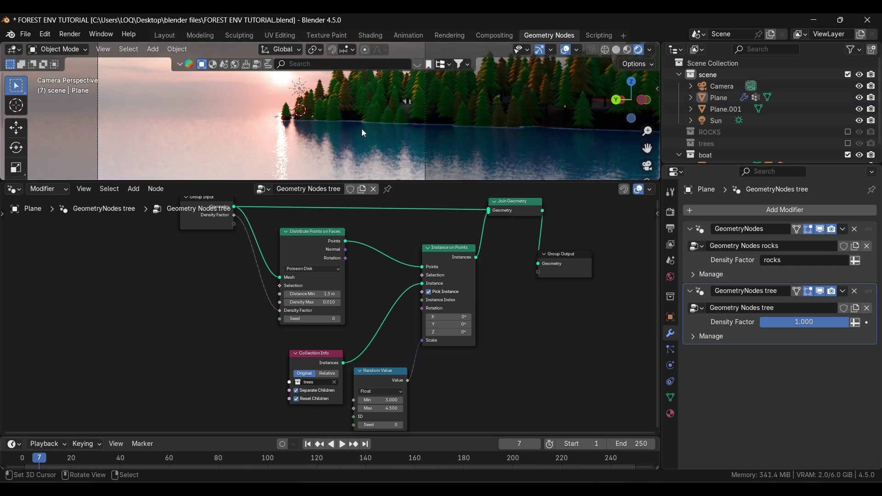
scroll(376, 128, down, 5)
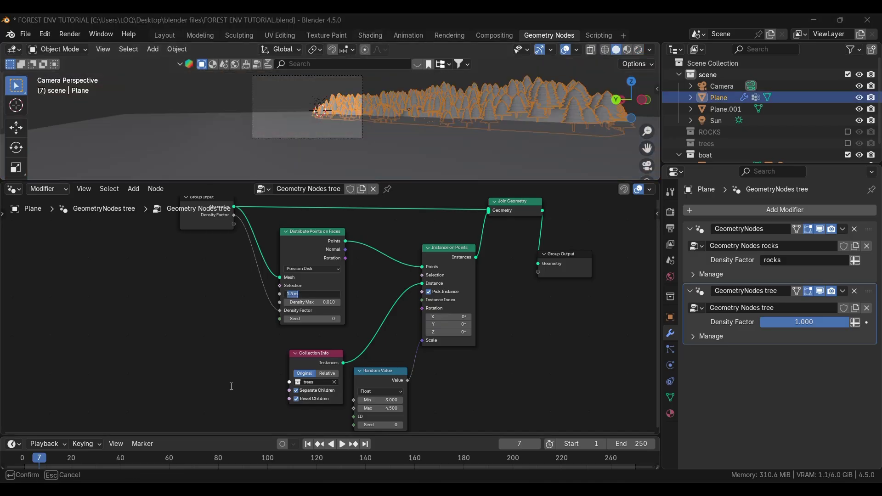
- Set Distance Min of the Distribute Points on Faces node to 3 m and check the tree spacing from above
click(231, 385)
click(299, 294)
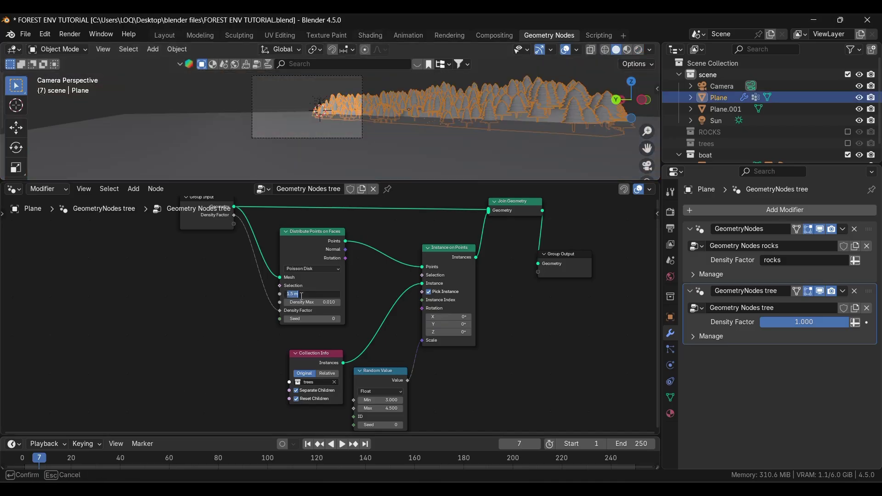
text(3)
key(Return)
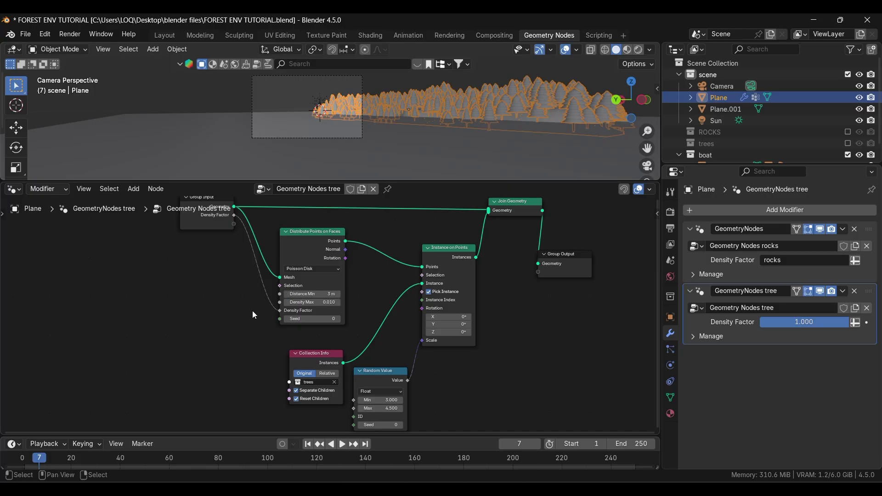
scroll(465, 133, up, 3)
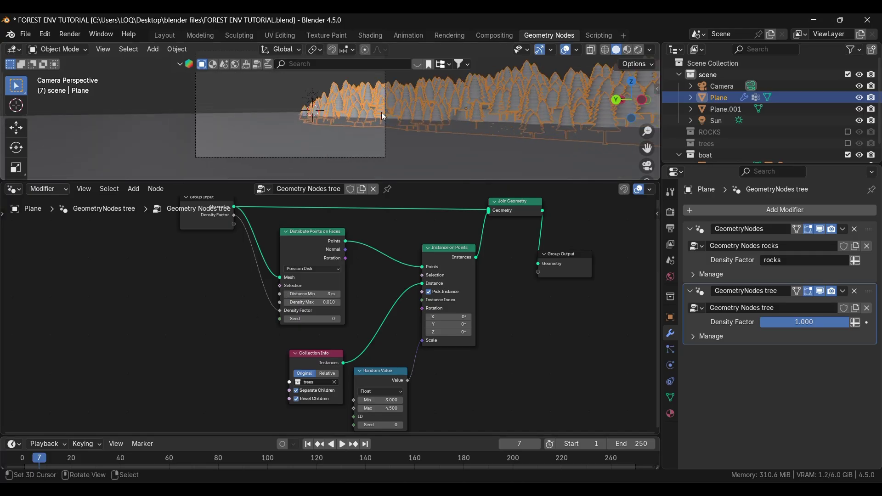
middle_drag(439, 132, 417, 150)
scroll(395, 140, up, 4)
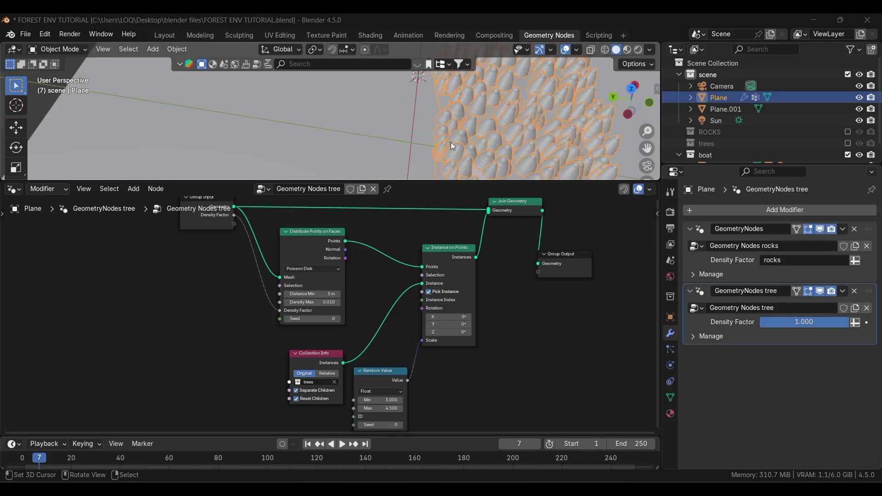
- Raise Distance Min of the Distribute Points on Faces node to 6.7 m while checking how the trees spread over the terrain
click(338, 294)
drag(337, 294, 350, 294)
click(337, 294)
scroll(506, 167, down, 4)
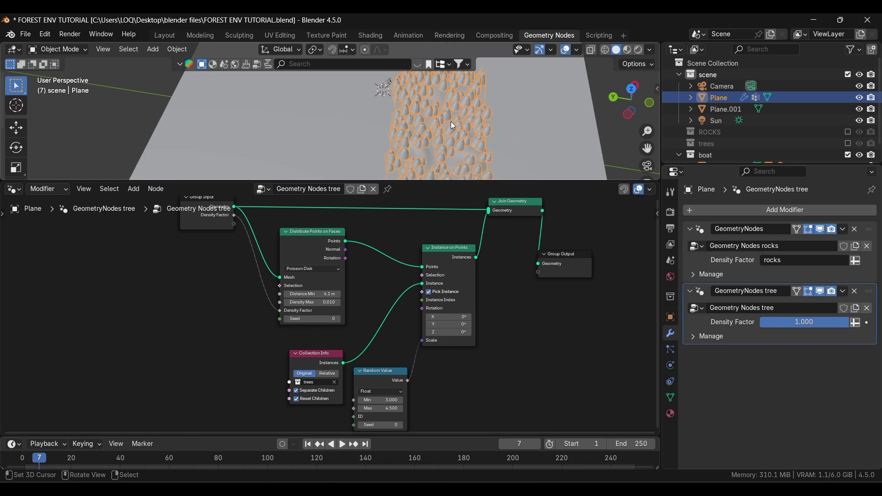
middle_drag(360, 162, 376, 74)
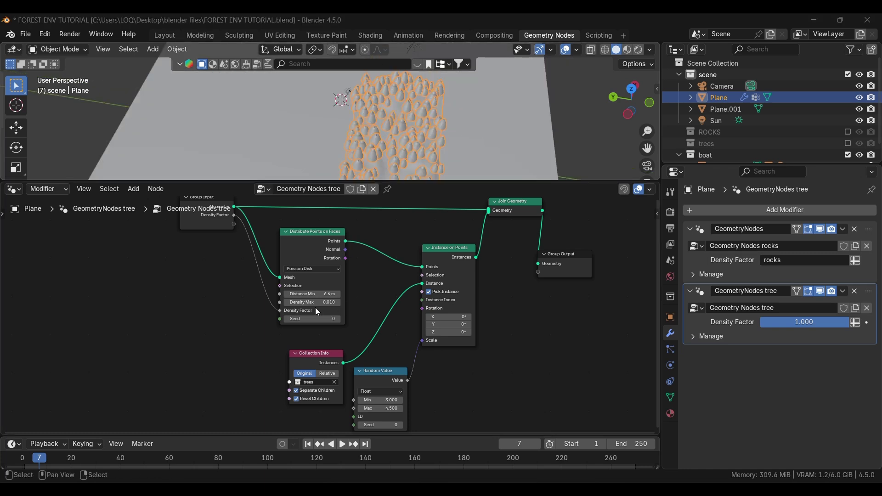
scroll(371, 132, down, 2)
scroll(395, 140, up, 3)
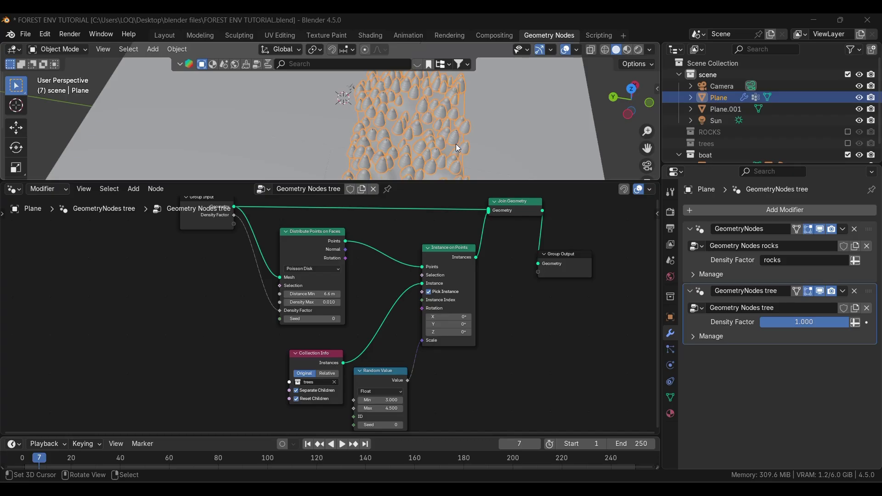
scroll(455, 140, down, 3)
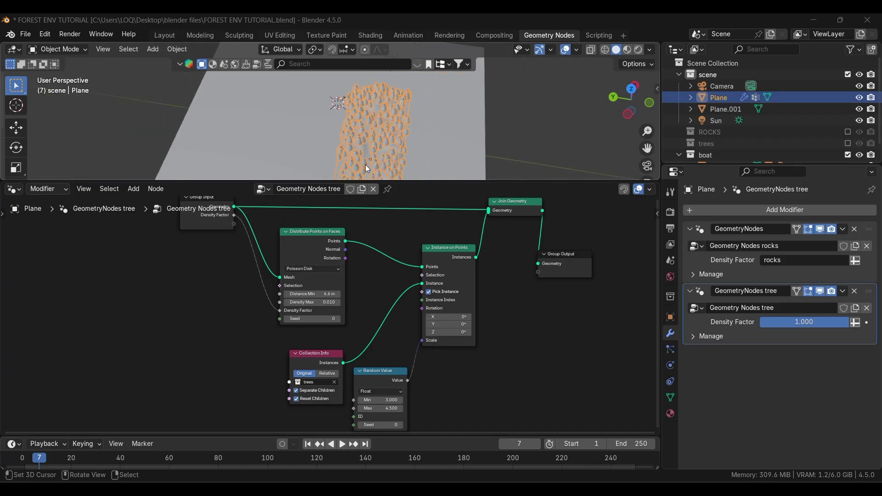
scroll(366, 165, up, 2)
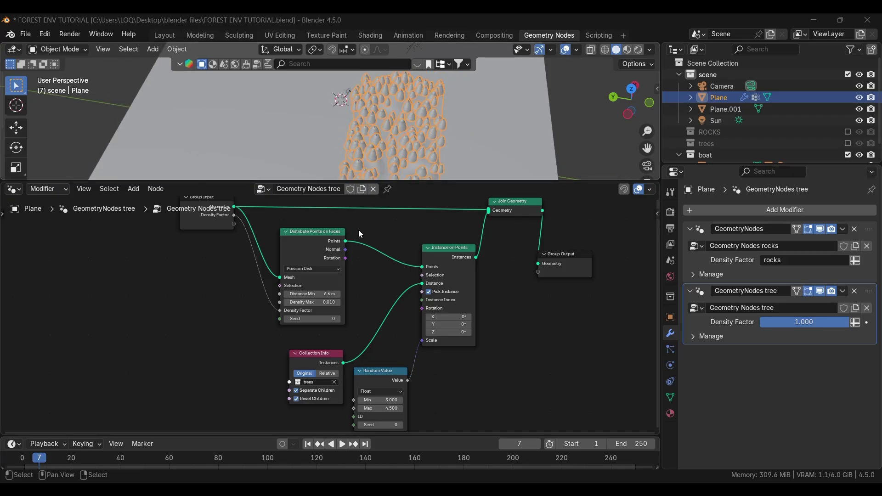
click(338, 292)
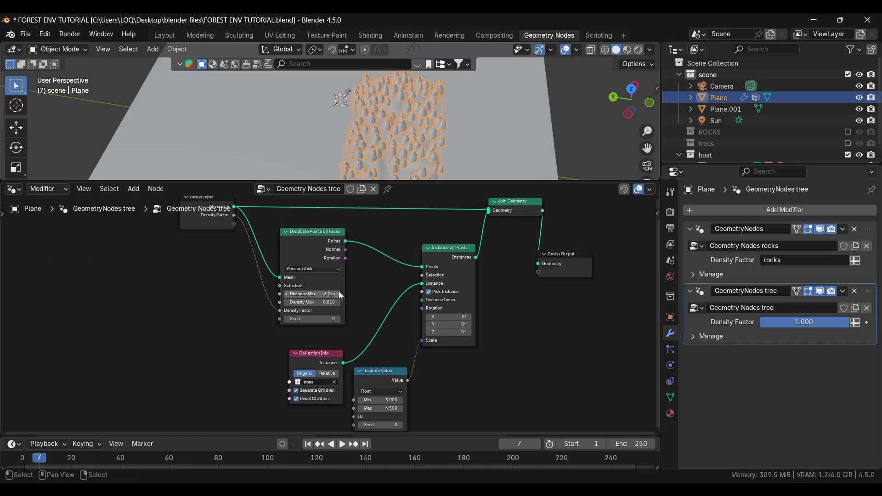
scroll(429, 133, down, 1)
scroll(430, 133, down, 1)
scroll(329, 307, up, 1)
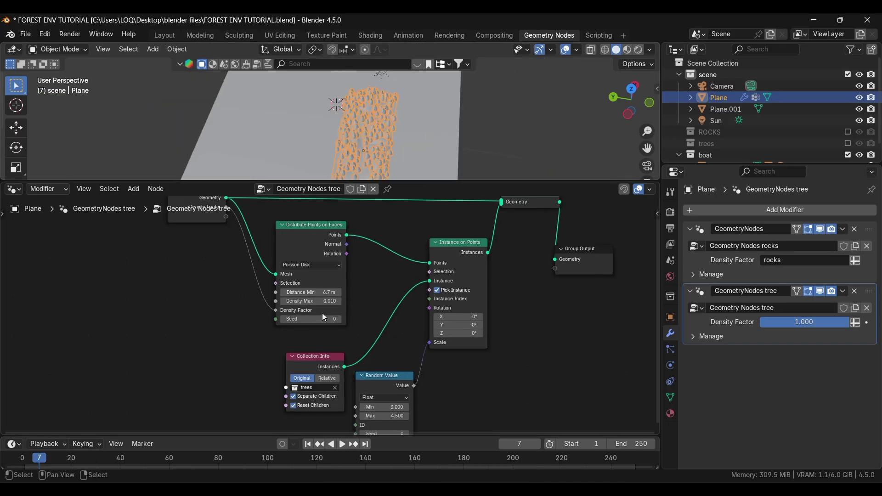
- Resize the viewport and node editor areas to review the whole tree node setup and the tree distribution
scroll(304, 337, down, 2)
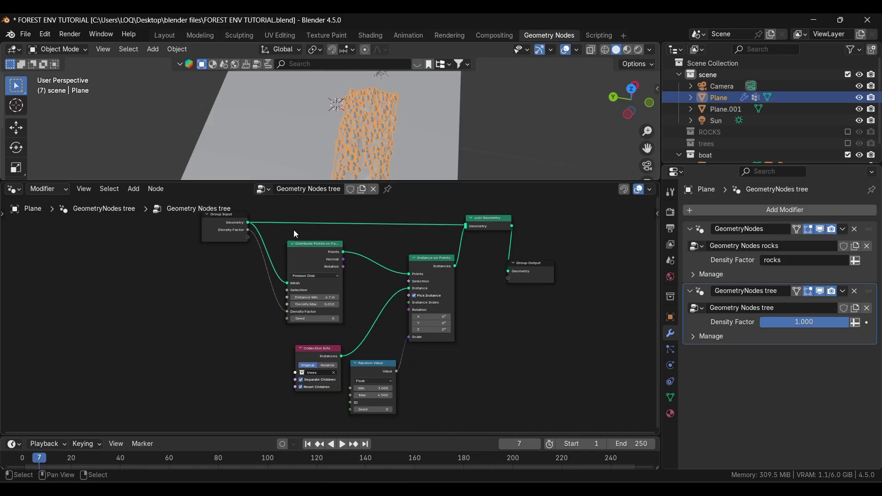
drag(411, 182, 411, 77)
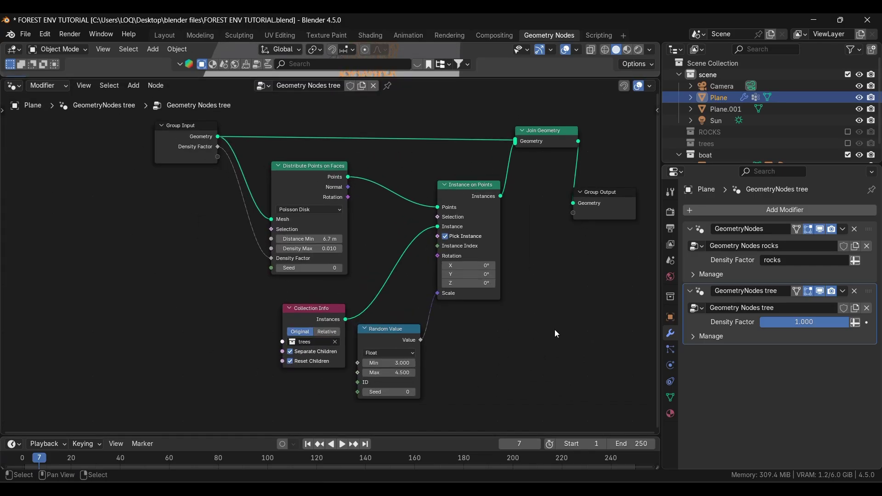
drag(452, 76, 453, 278)
scroll(423, 360, down, 3)
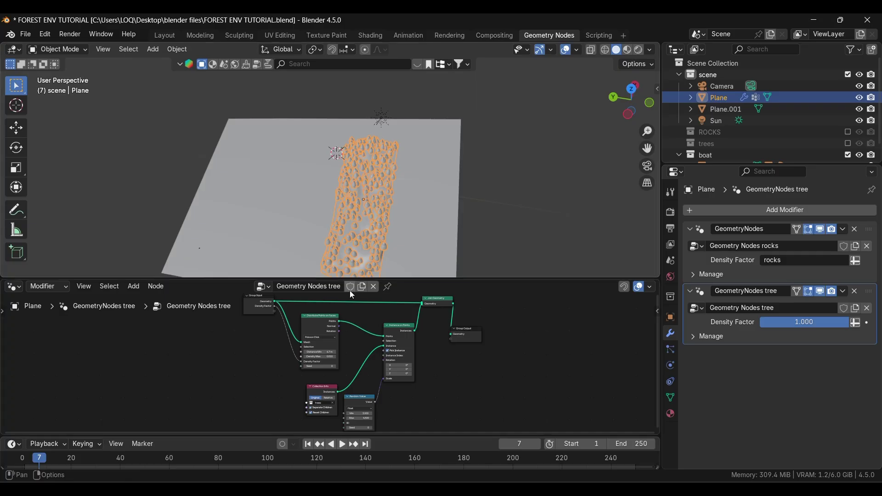
drag(402, 278, 404, 151)
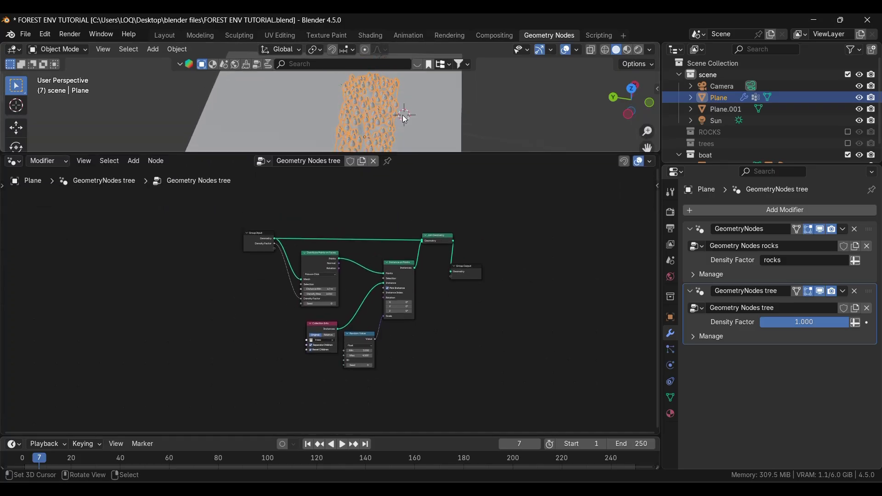
- Switch the terrain plane to Weight Paint mode in the camera view and add a vertex group named trees
key(KP_0)
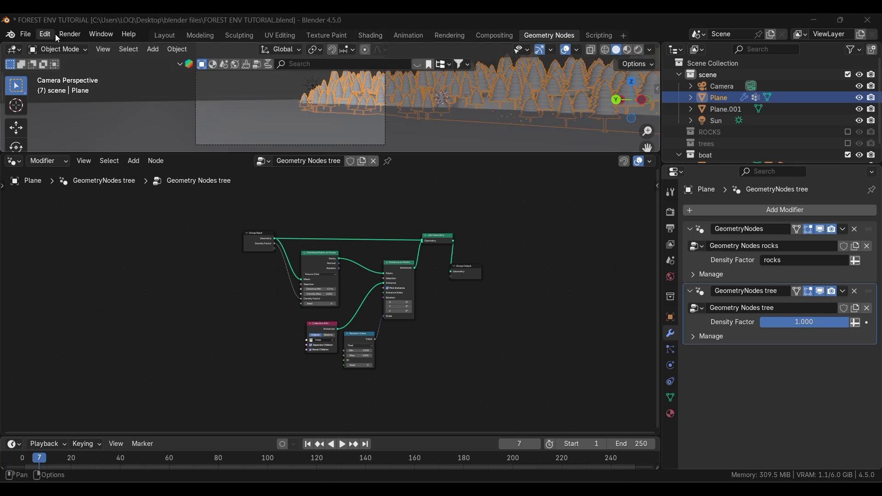
click(58, 49)
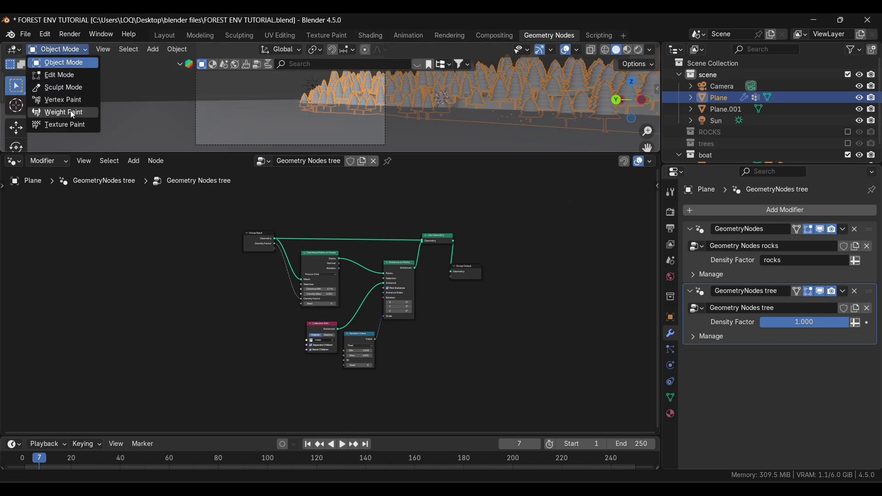
click(50, 110)
scroll(295, 293, up, 1)
scroll(295, 292, up, 3)
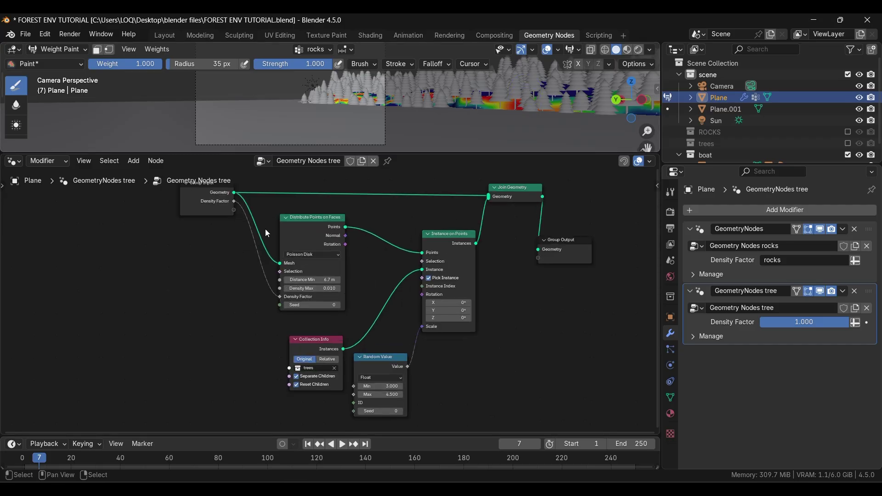
click(331, 50)
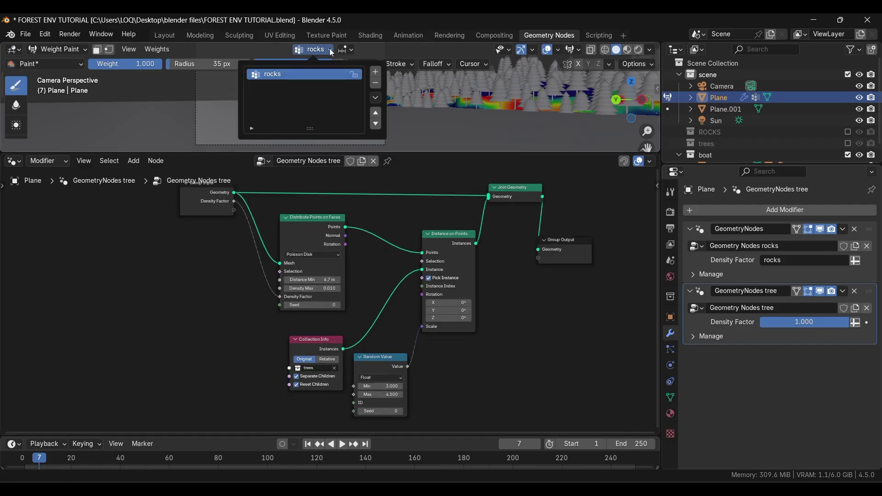
click(375, 72)
double_click(303, 85)
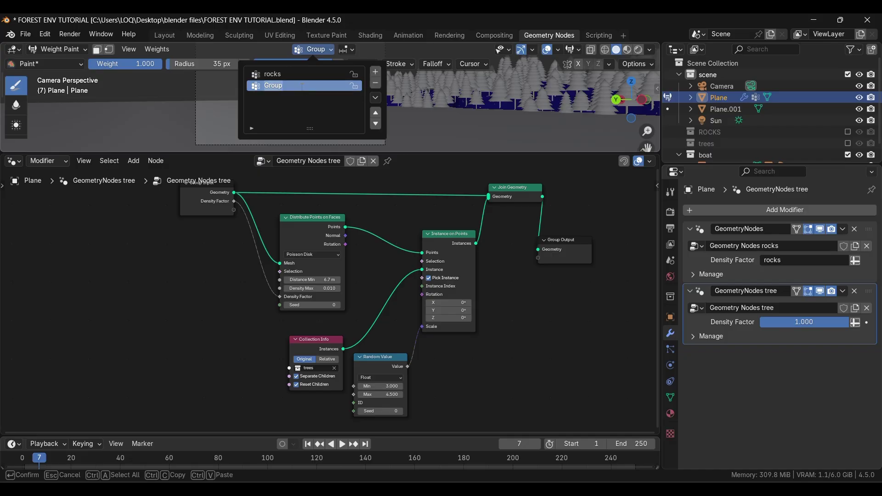
text(trees)
key(Return)
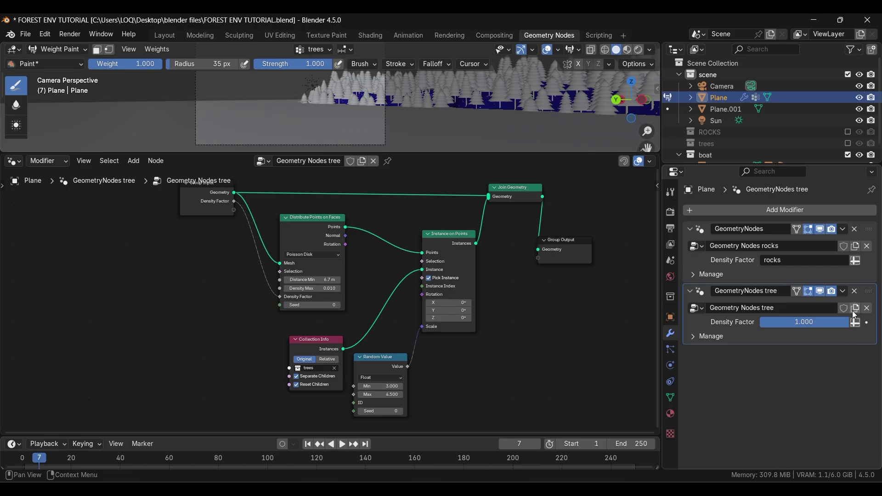
- Drive the Density Factor of the GeometryNodes tree modifier with the trees vertex group attribute
click(856, 323)
click(856, 324)
click(854, 325)
click(844, 323)
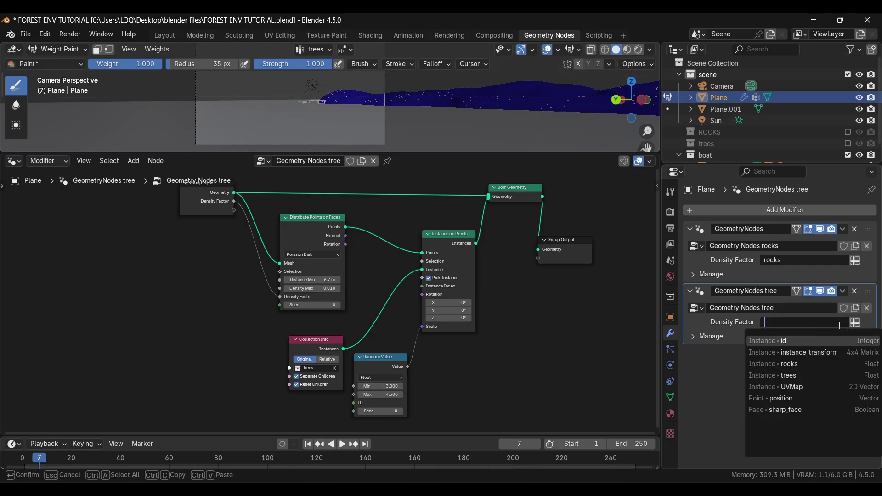
click(779, 376)
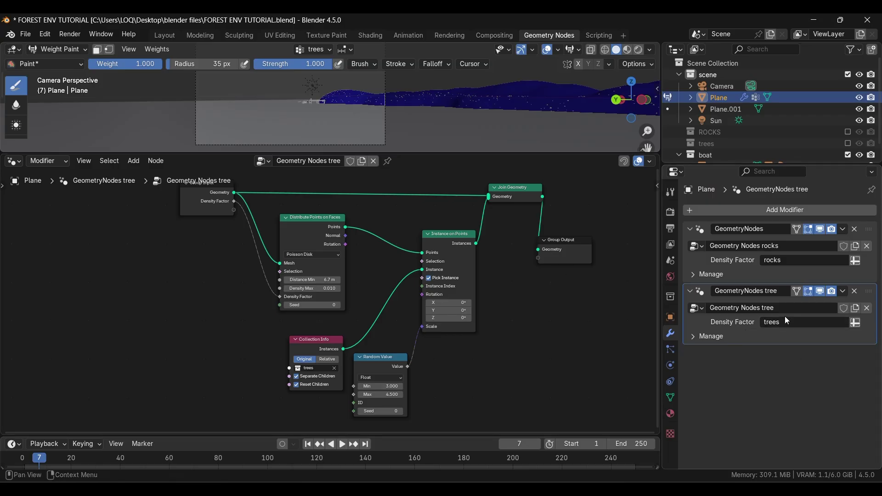
- Paint a first patch of tree weight at full strength on the terrain's tip beside the boat
drag(336, 102, 345, 101)
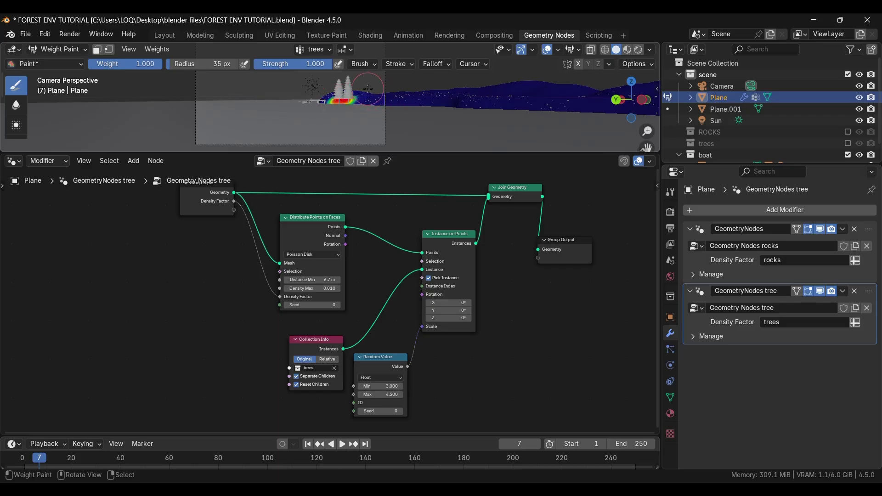
middle_drag(372, 140, 378, 136)
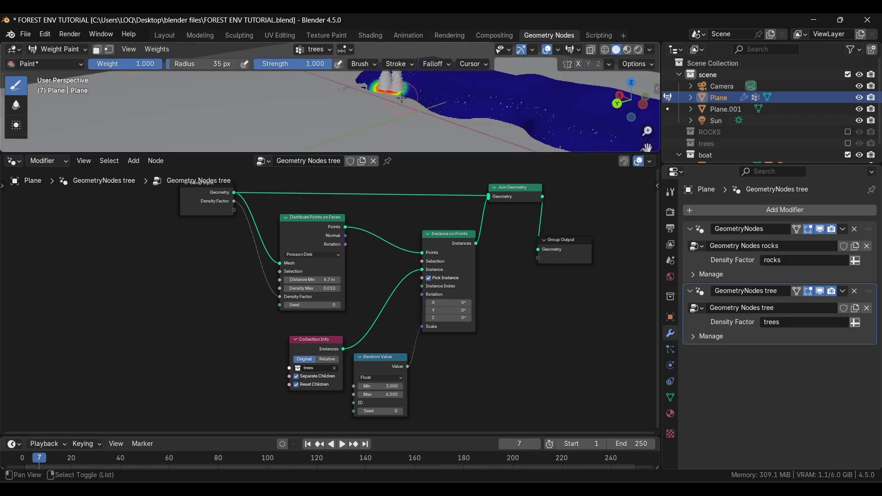
shift+middle_drag(407, 100, 391, 132)
- Switch to the Layout workspace and paint more patches of tree weight across the boat-side tip of the terrain
click(159, 38)
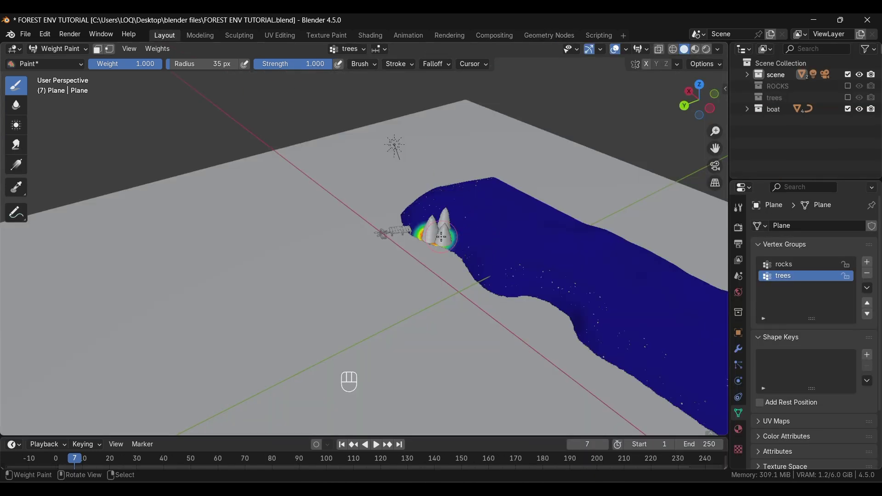
click(419, 209)
drag(482, 254, 495, 262)
drag(461, 245, 468, 241)
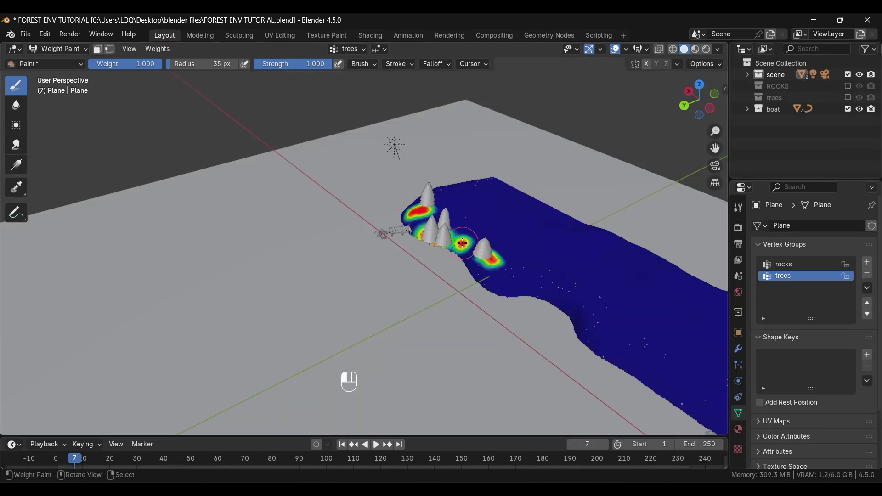
click(457, 218)
drag(438, 200, 512, 248)
click(515, 263)
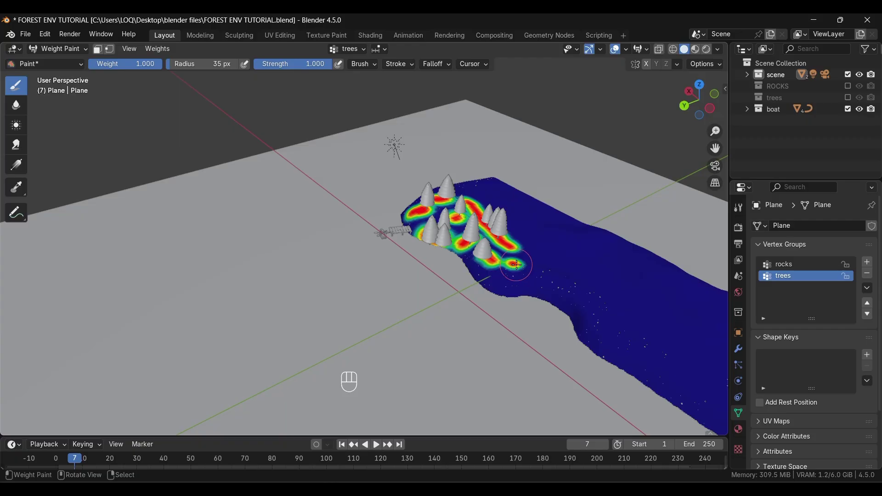
- Extend the painted tree weights with irregular strokes along the shoreline and middle stretch of the terrain
scroll(514, 261, down, 3)
mouse_move(452, 262)
mouse_down()
mouse_move(477, 264)
mouse_move(485, 252)
mouse_up()
mouse_move(451, 215)
mouse_down()
mouse_move(435, 205)
mouse_move(424, 221)
mouse_move(419, 235)
mouse_move(437, 260)
mouse_up()
scroll(437, 261, up, 3)
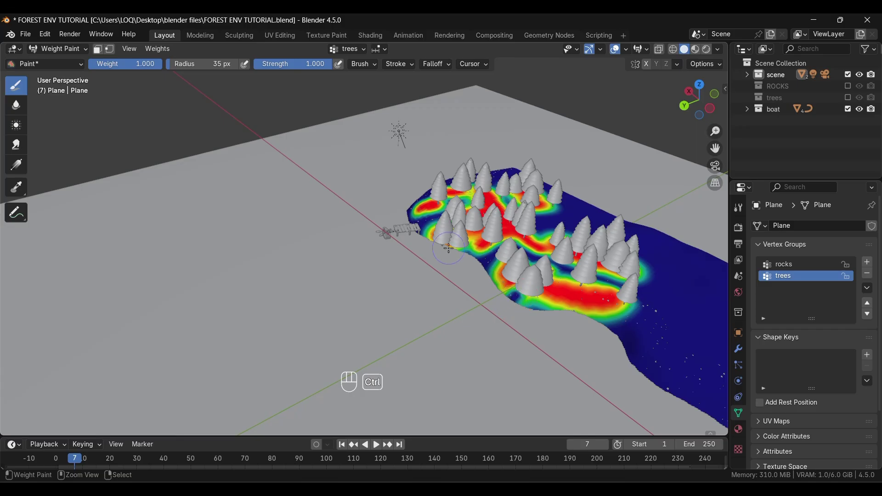
drag(420, 211, 434, 226)
drag(596, 301, 631, 325)
drag(562, 216, 630, 234)
mouse_move(653, 255)
mouse_down()
mouse_move(700, 333)
mouse_move(671, 333)
mouse_up()
drag(651, 244, 667, 273)
drag(668, 324, 682, 377)
click(648, 363)
- Paint scattered patches of tree weight over the far end of the terrain, leaving gaps between the strokes
scroll(689, 329, down, 4)
drag(516, 288, 550, 313)
drag(531, 274, 580, 306)
click(545, 299)
drag(525, 319, 572, 339)
drag(574, 309, 616, 319)
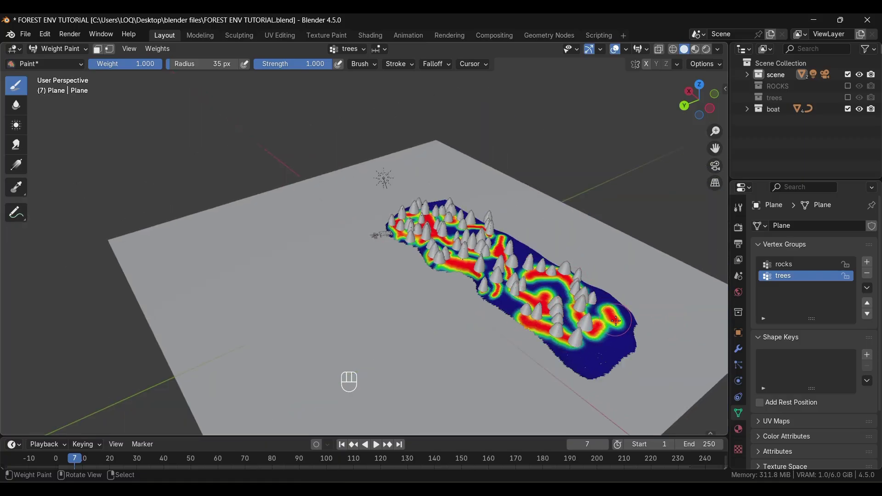
click(587, 364)
drag(611, 351, 600, 331)
click(610, 306)
drag(567, 293, 539, 285)
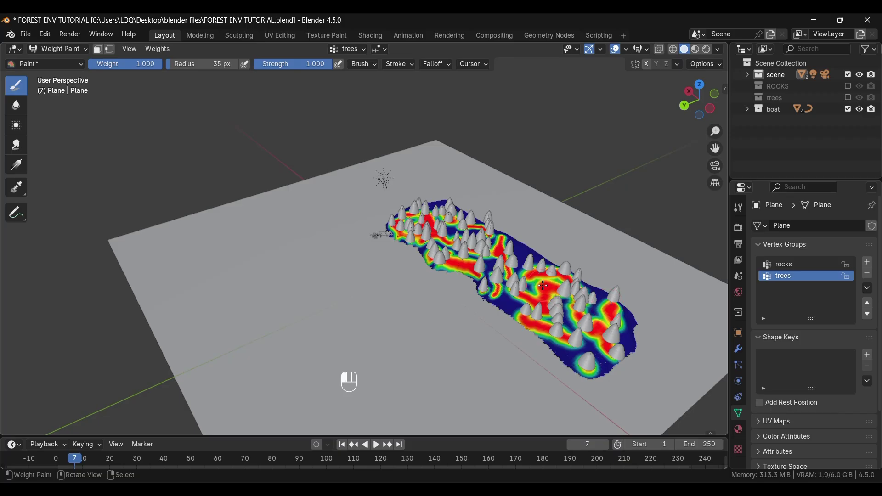
- Add the last touches of tree weight to the terrain and switch from Weight Paint to Object Mode
click(471, 260)
click(438, 206)
middle_drag(308, 390, 326, 218)
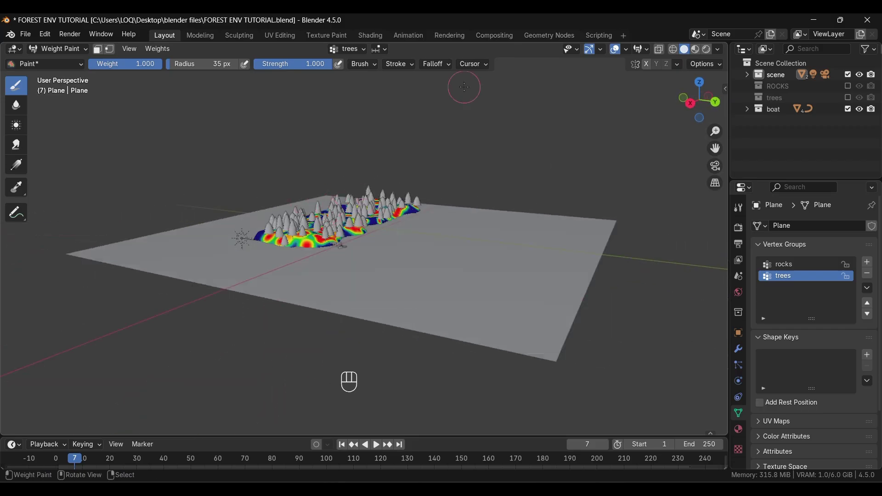
click(85, 56)
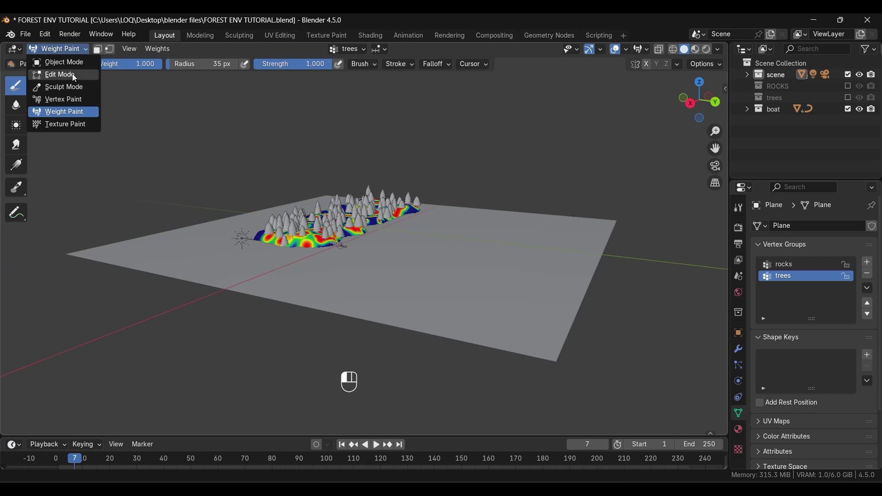
click(63, 61)
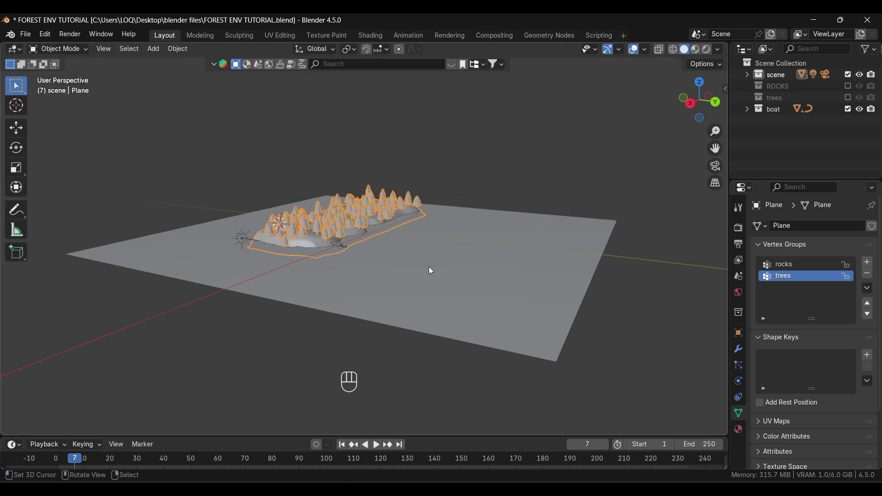
- Look through the camera and preview the forest in Rendered shading, returning to Solid shading
alt+middle_drag(461, 267, 338, 265)
key(KP_0)
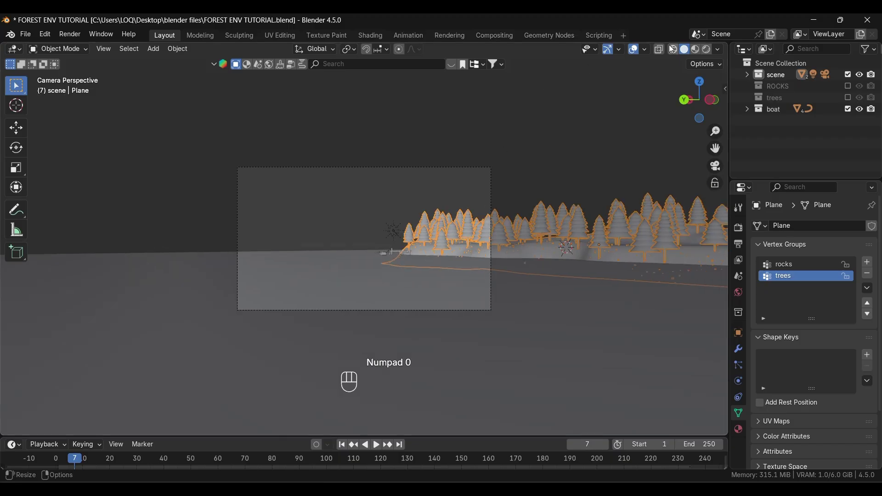
click(708, 49)
click(496, 182)
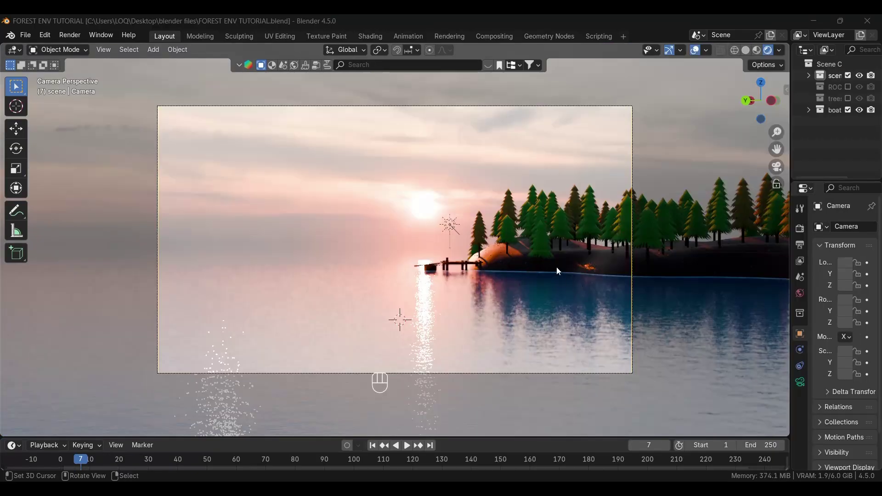
click(746, 50)
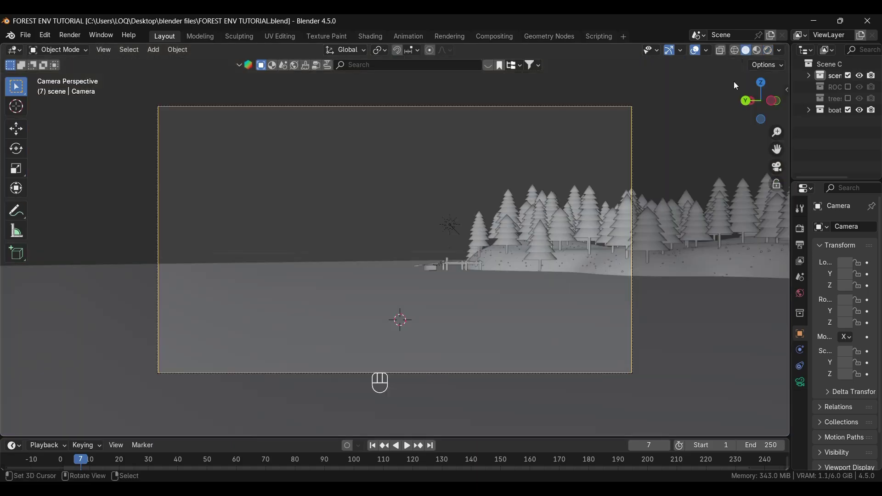
- In the terrain's Geometry Nodes tree modifier, set the Distribute Points on Faces Density Max to 0.02
click(543, 241)
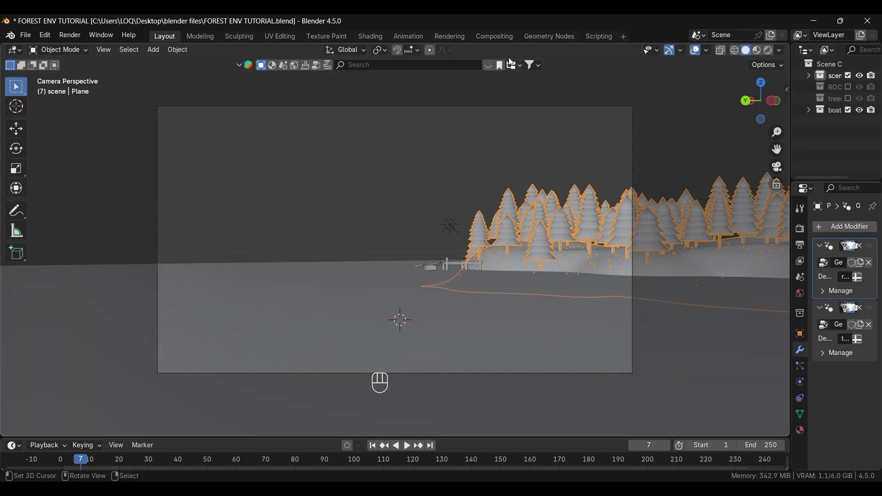
click(551, 36)
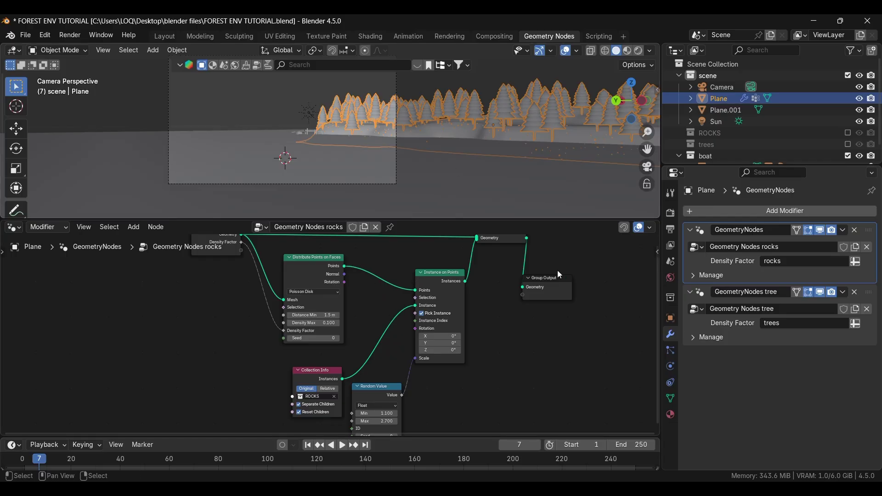
click(728, 289)
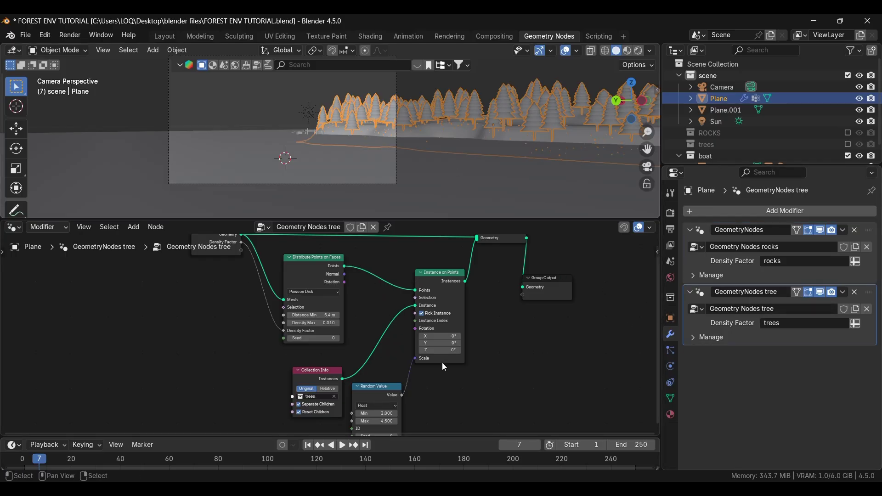
click(335, 322)
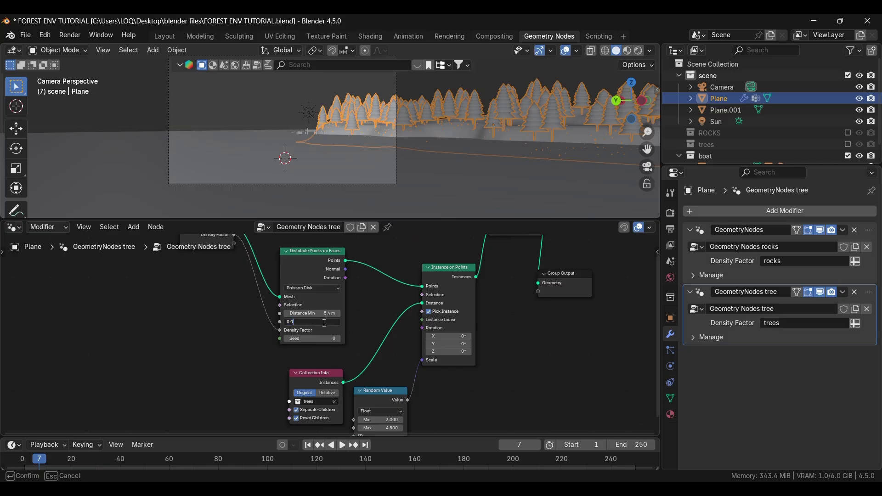
text(0.02)
key(Return)
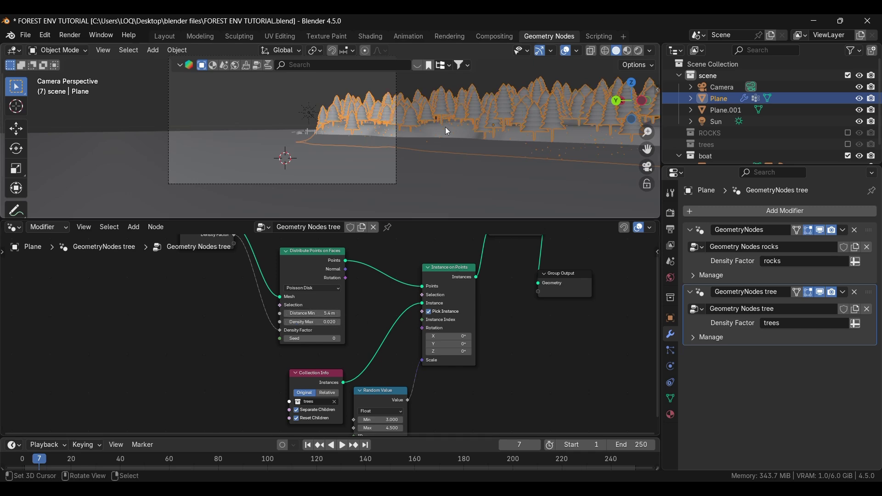
mouse_move(335, 128)
middle_down()
mouse_move(360, 151)
mouse_move(438, 162)
mouse_move(392, 126)
mouse_move(376, 142)
mouse_move(329, 132)
mouse_move(366, 116)
mouse_move(336, 132)
mouse_move(322, 128)
middle_up()
scroll(389, 122, down, 4)
- Inspect the tree density in Rendered shading in the Layout workspace, and return to Solid shading
click(165, 36)
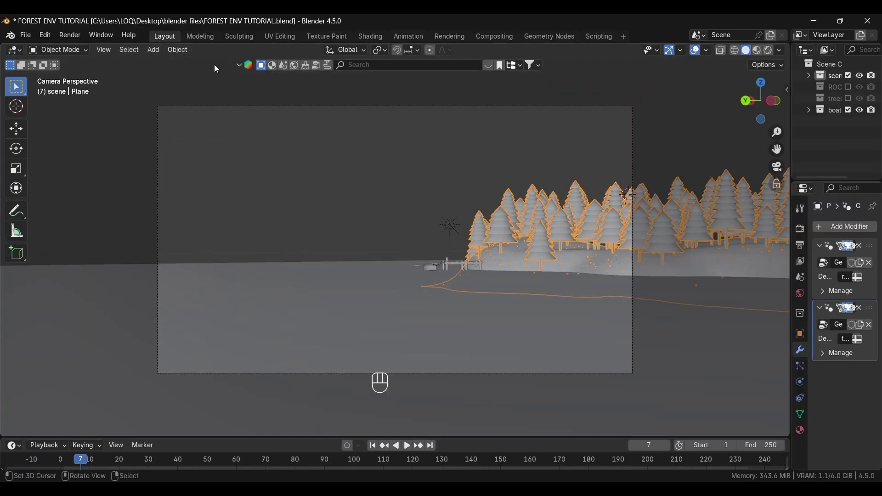
click(769, 49)
right_click(371, 179)
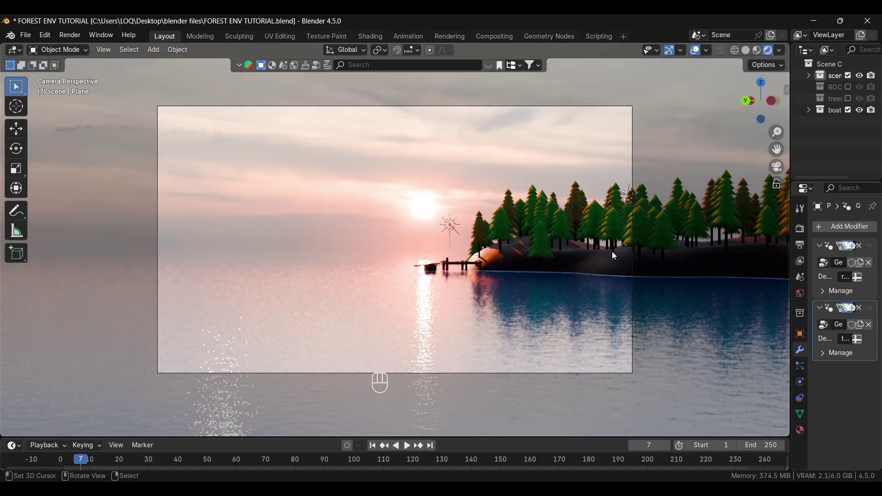
click(746, 50)
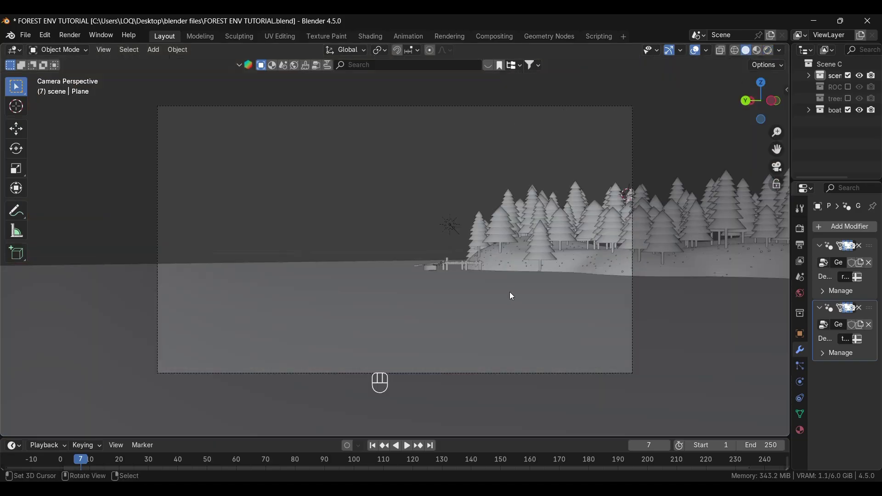
- Add a Geometry Nodes modifier to the water plane and assign it the existing Geometry Nodes rocks group
click(370, 290)
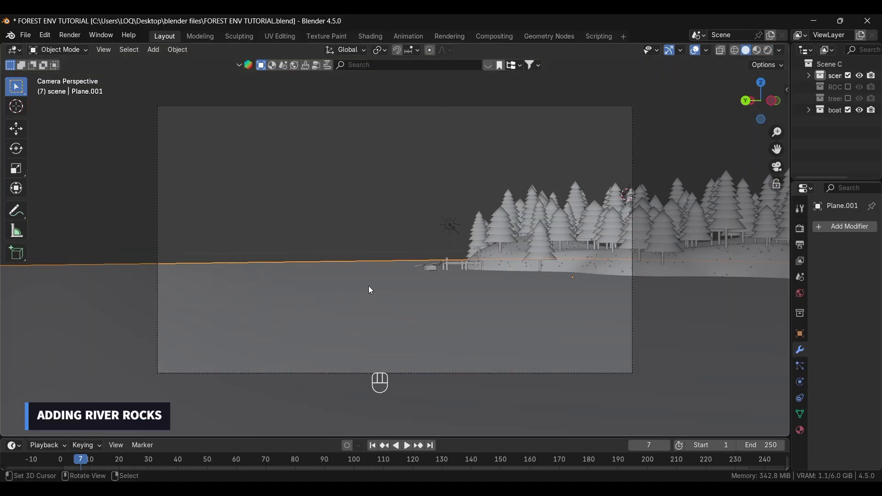
click(553, 37)
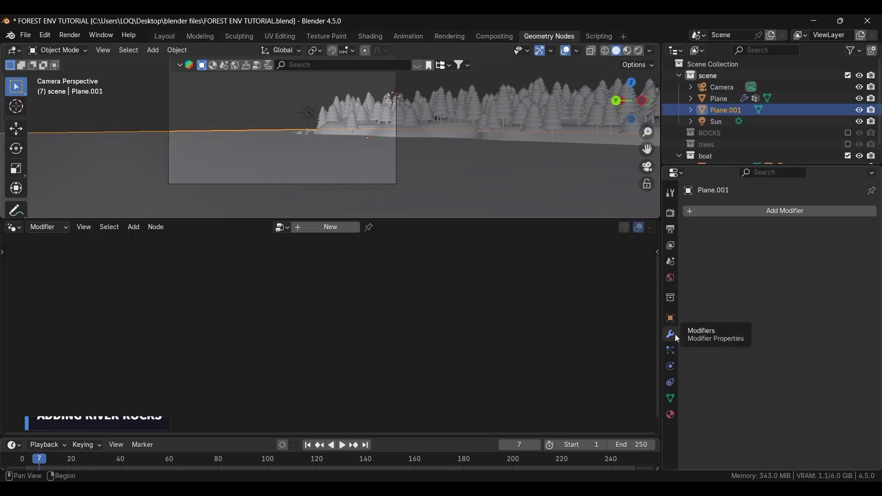
click(754, 212)
click(718, 208)
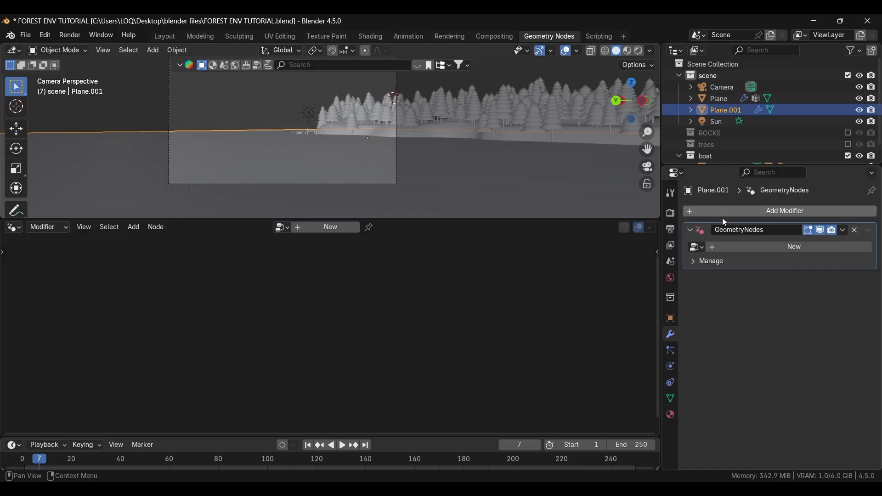
click(697, 248)
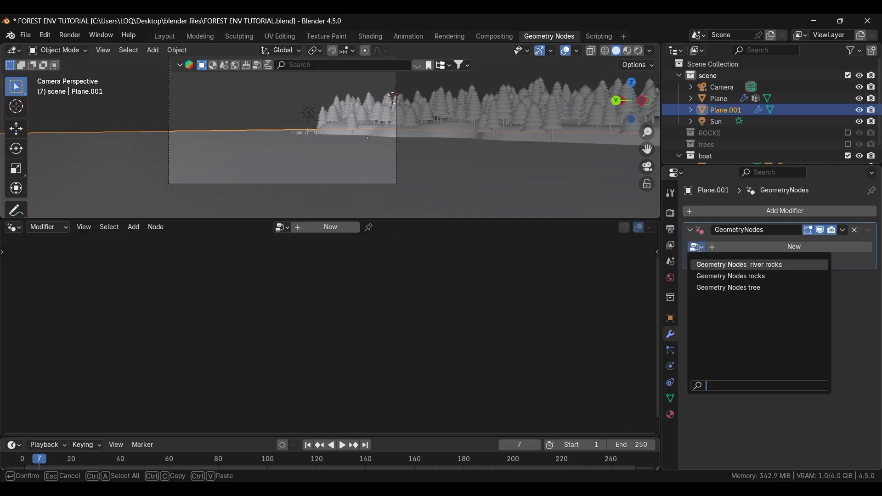
click(735, 276)
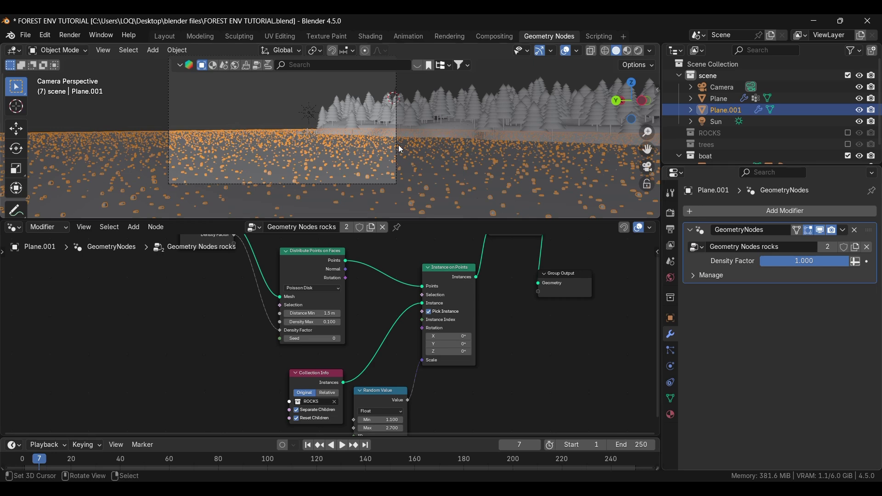
- Make the water plane's node group an independent copy and rename it Geometry Nodes river rocks
click(855, 248)
double_click(804, 246)
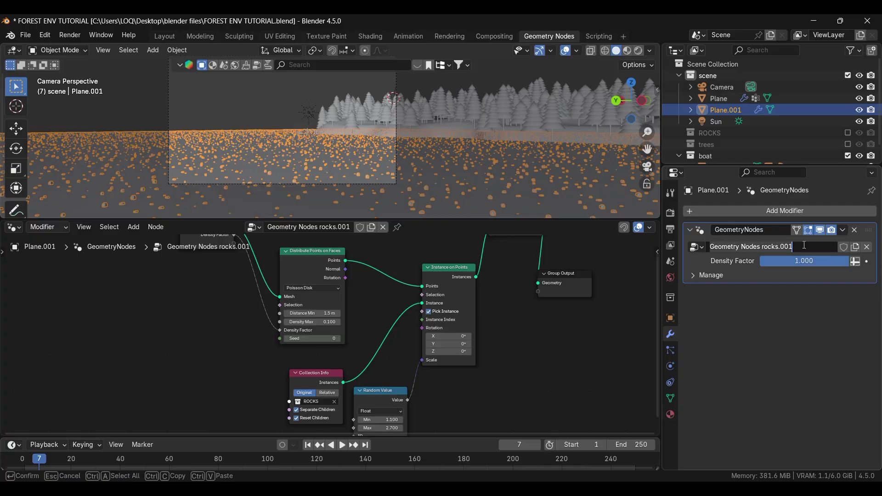
click(802, 247)
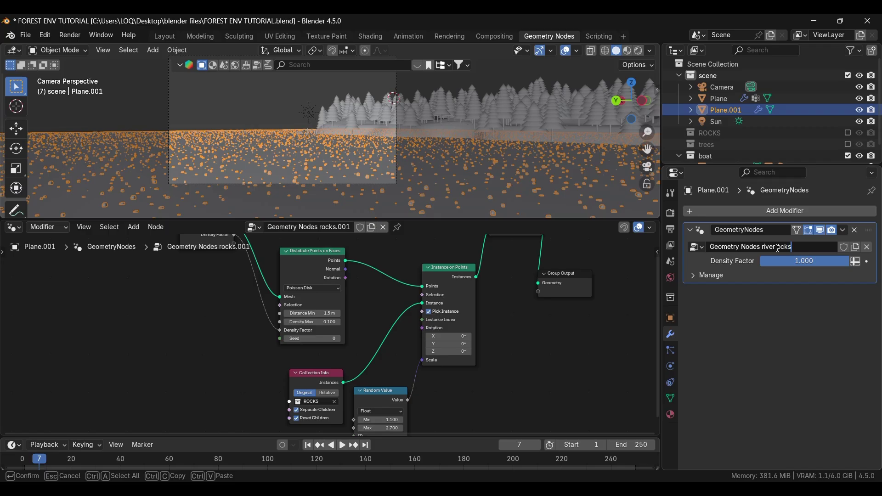
text(r)
key(Return)
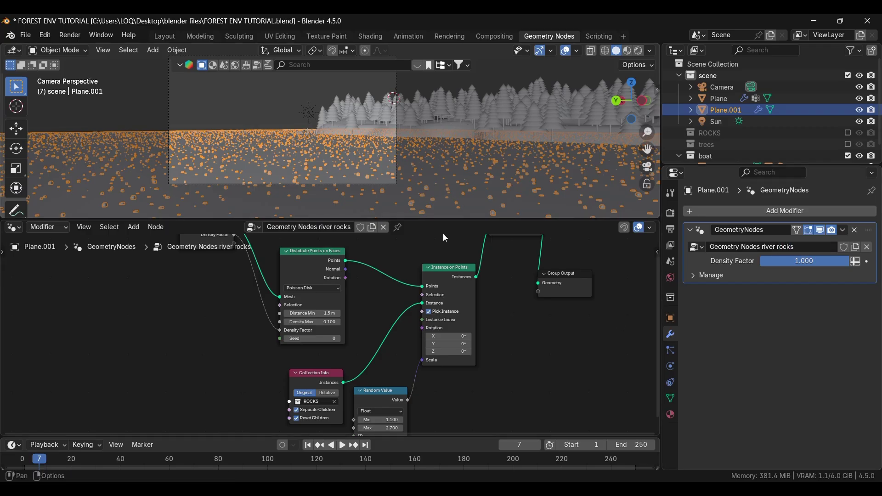
- Set Density Max of the river rocks' Distribute Points on Faces node to 0.001
scroll(308, 324, up, 2)
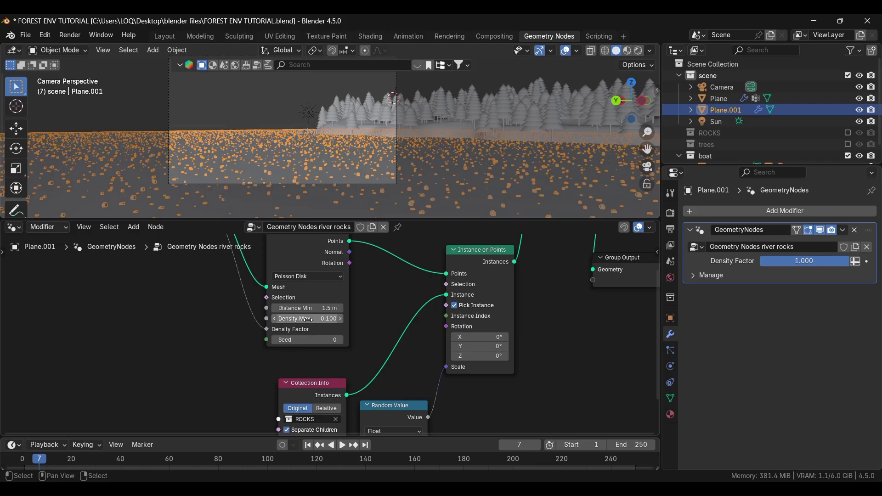
click(277, 320)
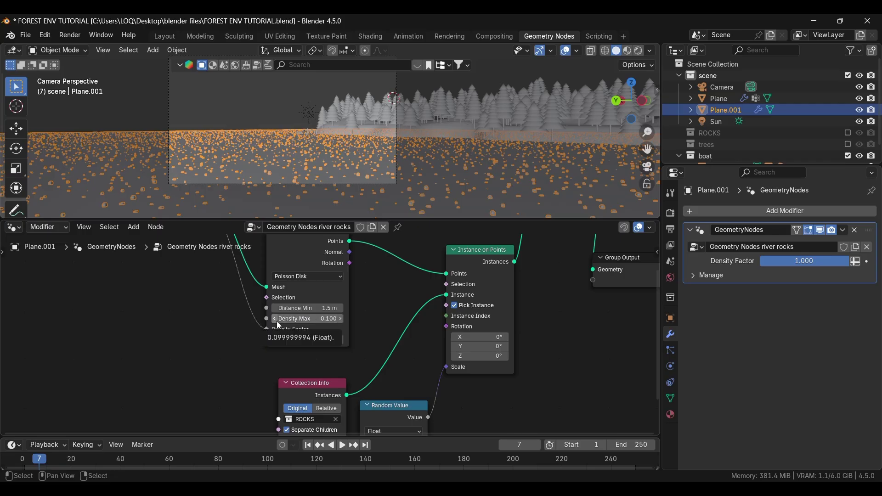
click(331, 318)
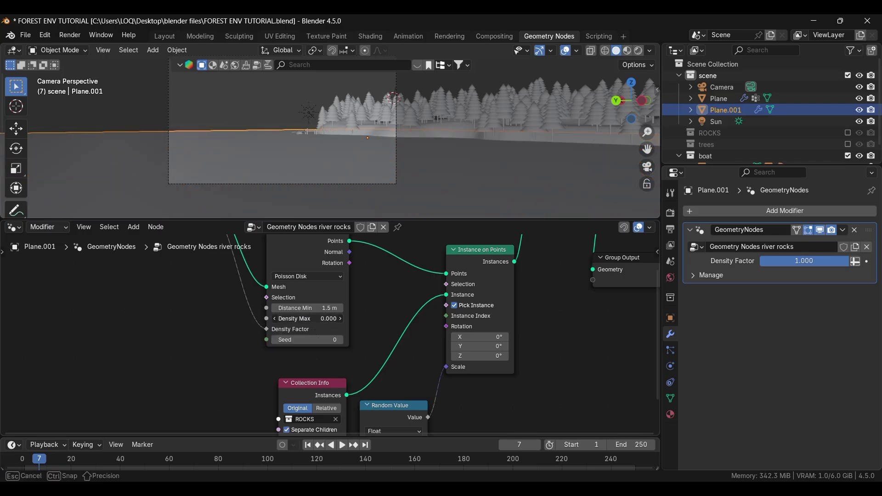
text(.001)
key(Return)
- Check the scattered river rocks in Rendered shading in the Layout workspace, and return to Solid shading
click(164, 36)
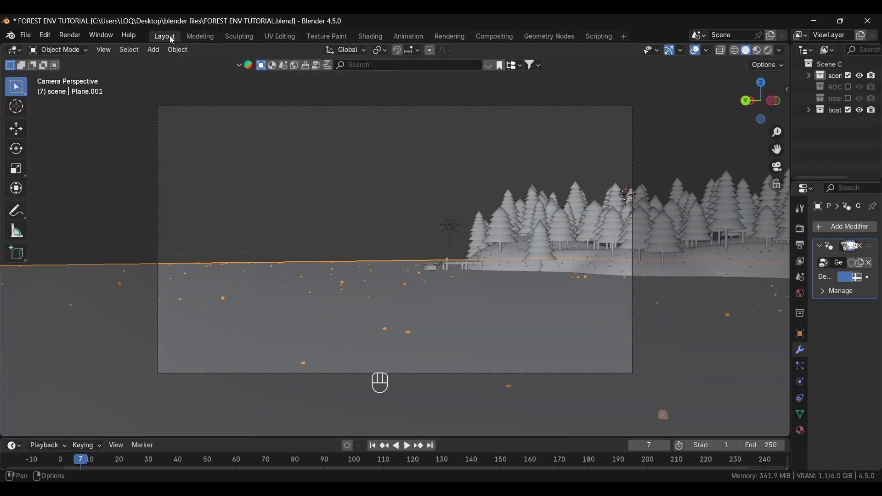
click(767, 52)
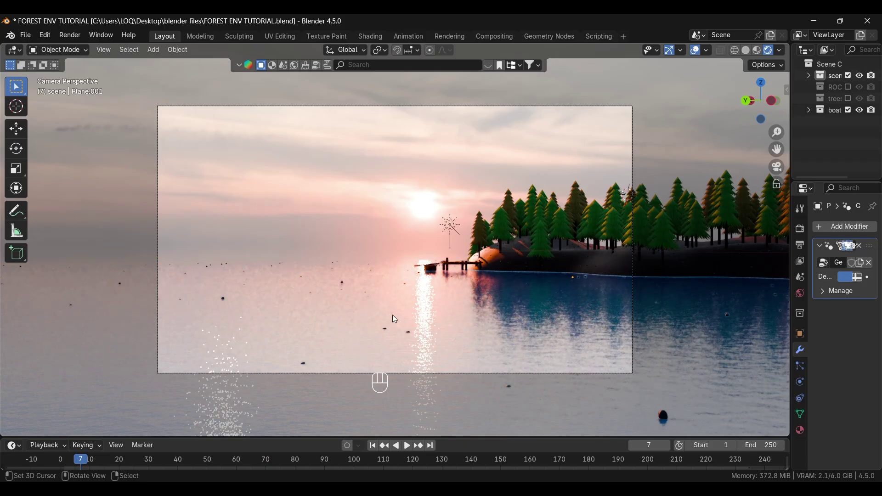
click(747, 50)
- Lower the Max of the river rocks' Random Value node to make the scattered rocks smaller
click(549, 36)
scroll(494, 346, down, 2)
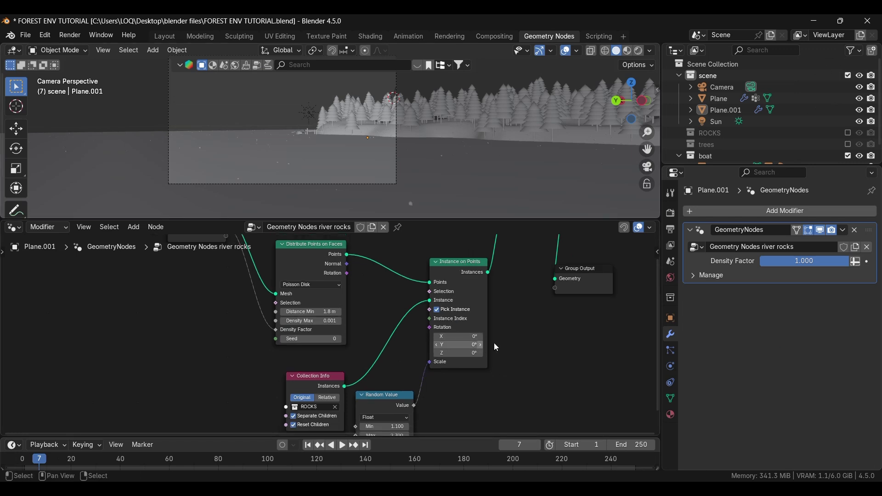
middle_drag(481, 407, 503, 373)
scroll(336, 356, up, 2)
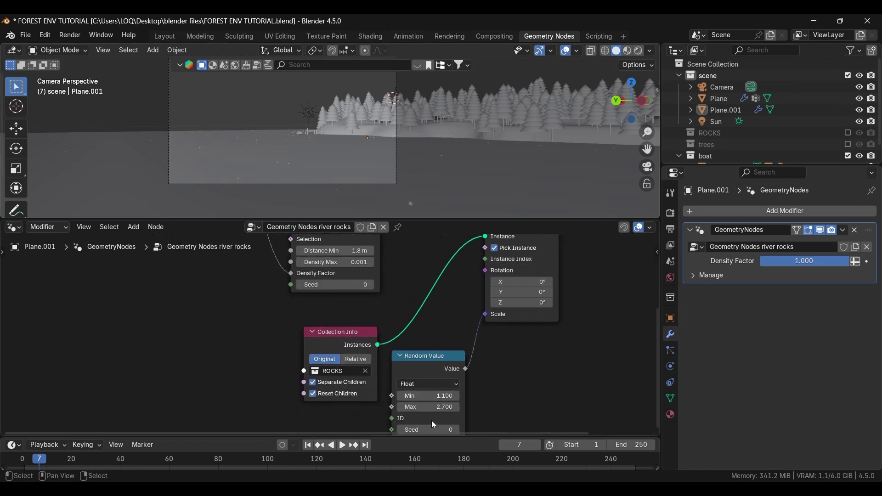
drag(406, 410, 400, 410)
click(462, 192)
- Examine the smaller river rocks in Rendered shading in the Layout workspace, and return to Solid shading
click(164, 37)
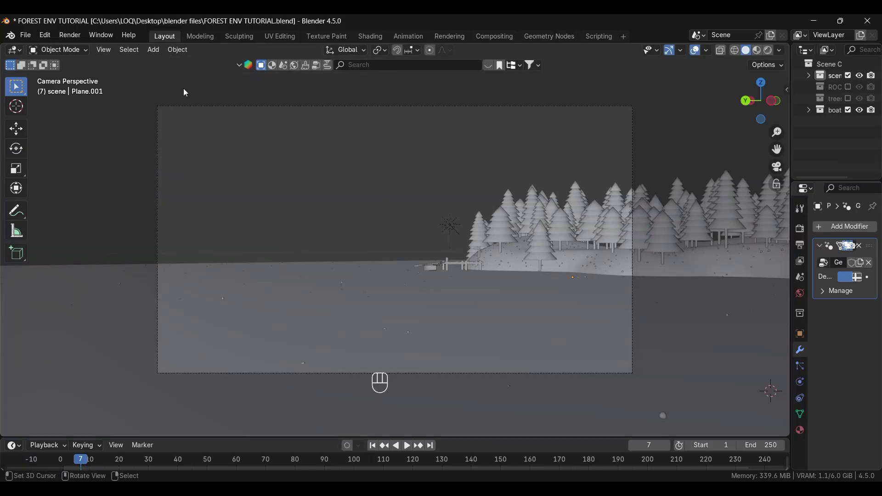
click(396, 319)
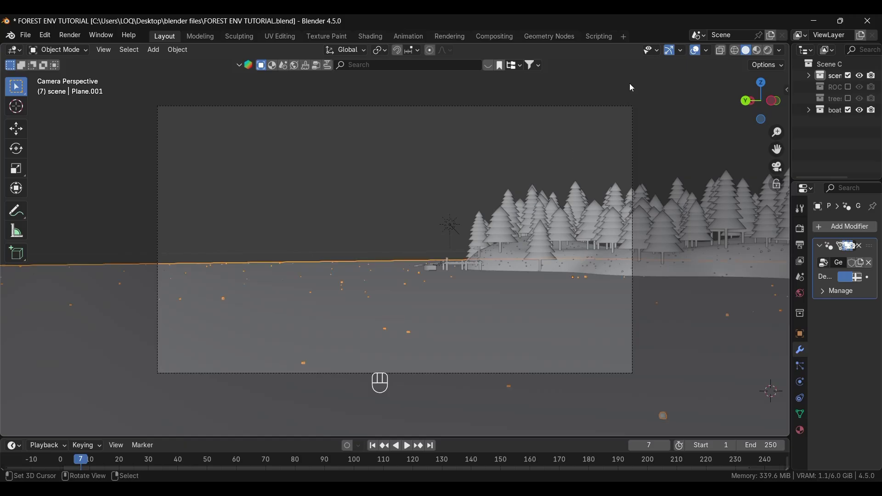
click(769, 49)
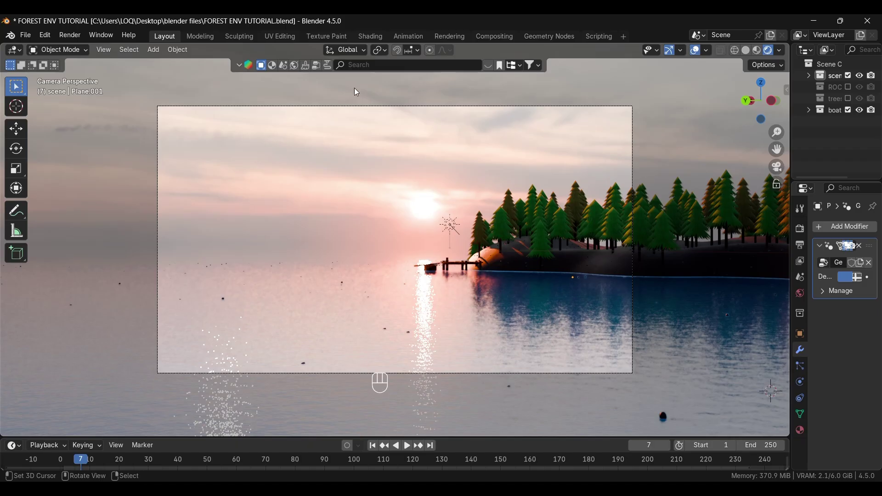
click(747, 50)
- Duplicate the tree-covered terrain and move the copy about 504 m along the X axis to the far side of the lake
click(566, 270)
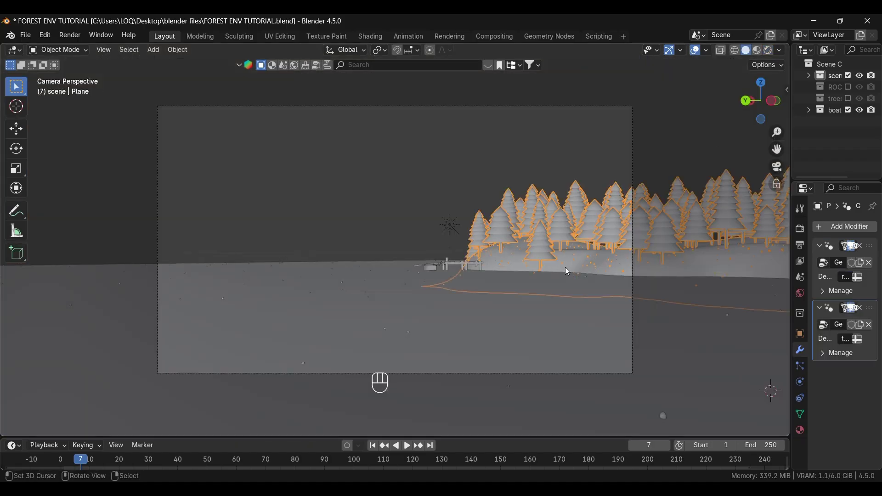
scroll(506, 291, down, 2)
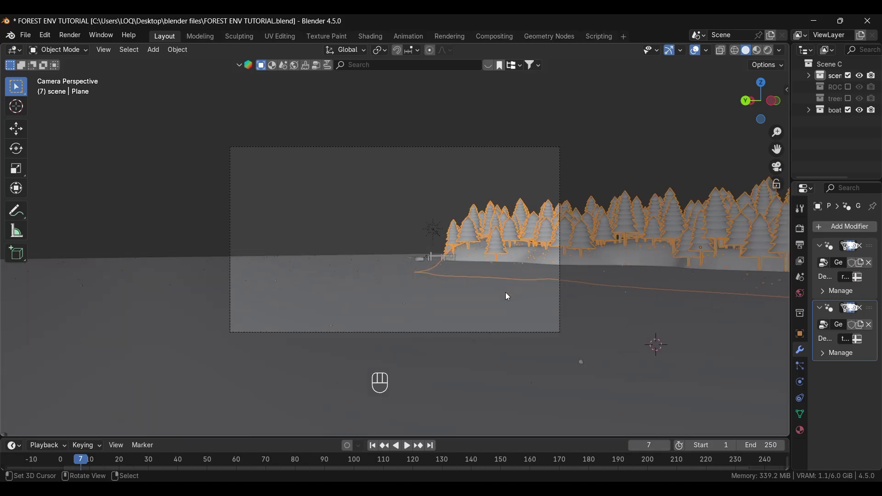
scroll(512, 285, down, 2)
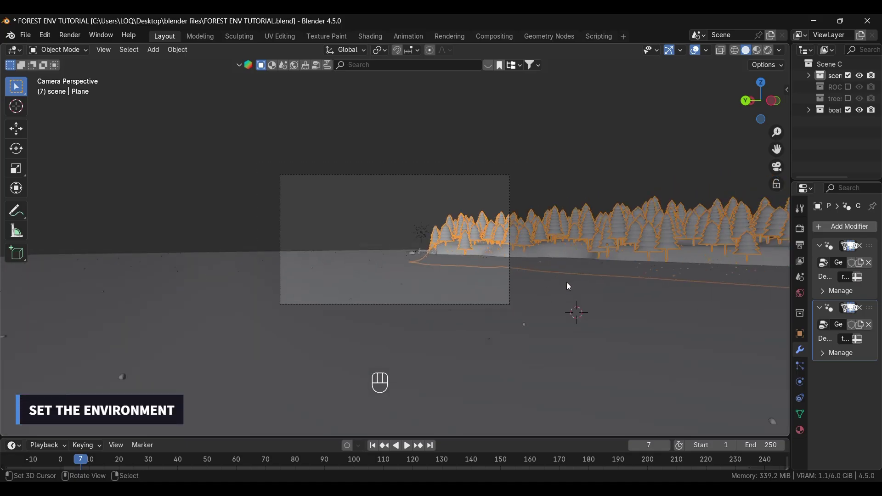
key(shift+d)
right_click(476, 286)
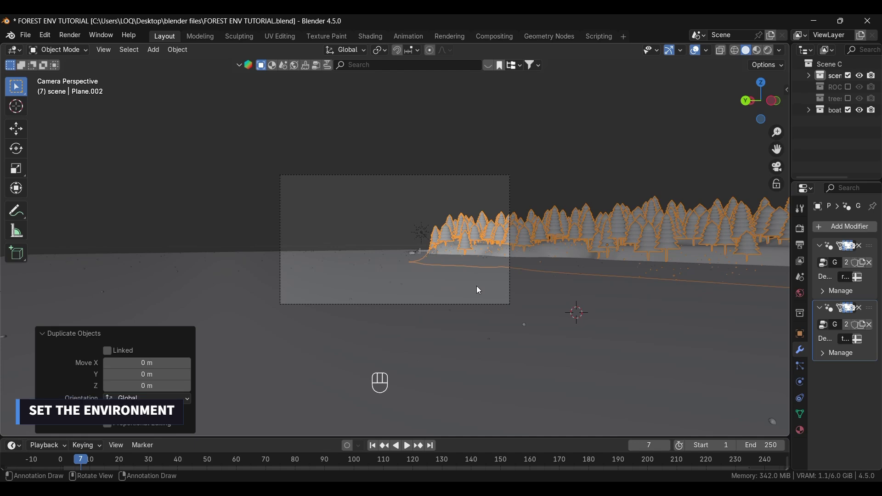
key(g)
key(x)
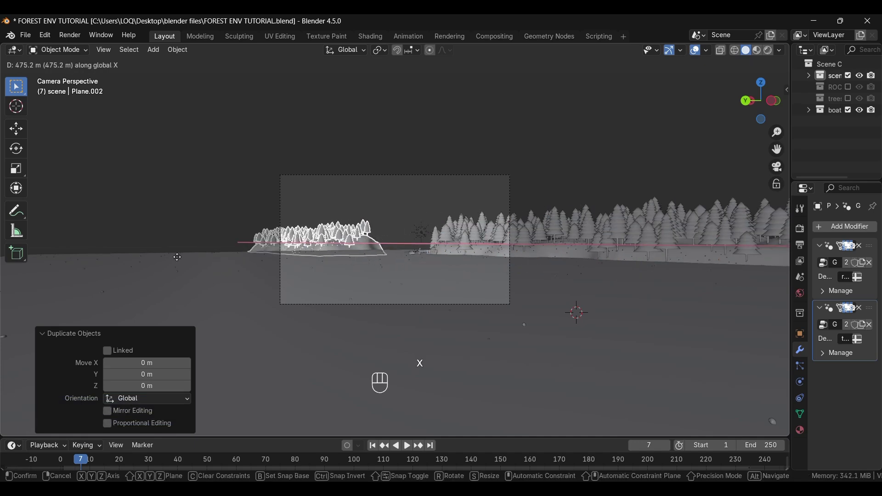
click(172, 257)
- Rotate the duplicated terrain 90° around the Z axis and move it about 97 m along the Y axis
text(rz)
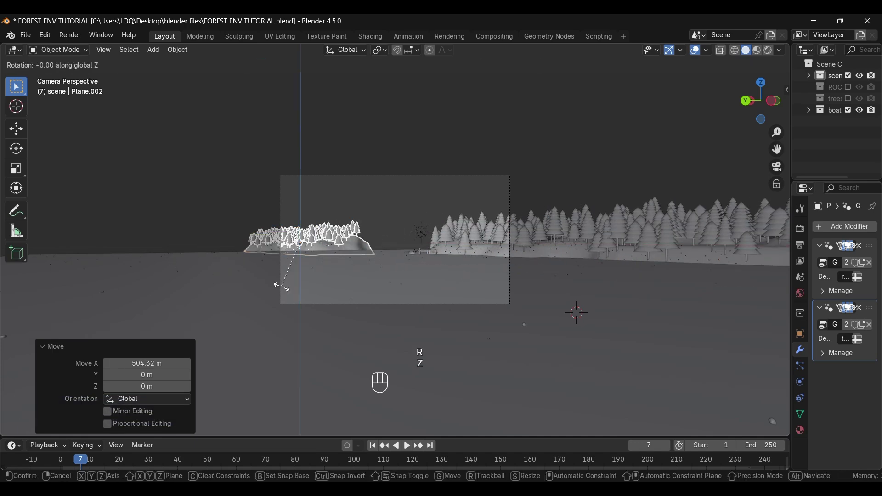
text(90)
click(283, 289)
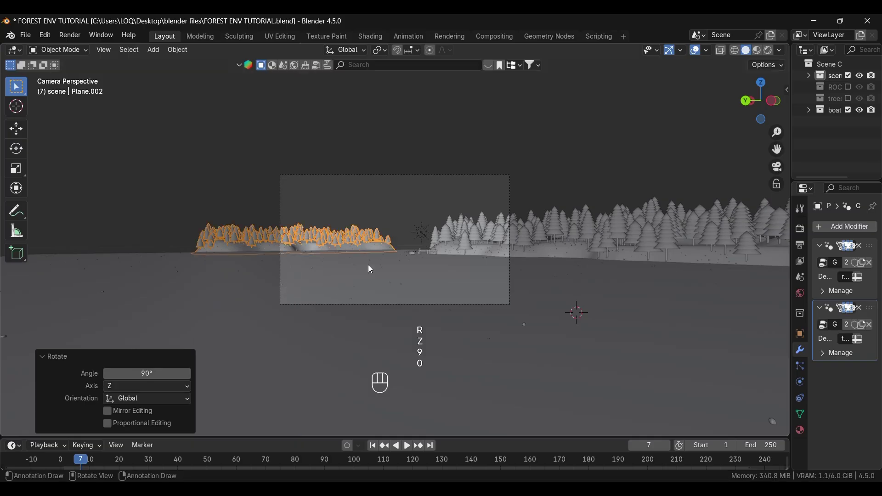
key(g)
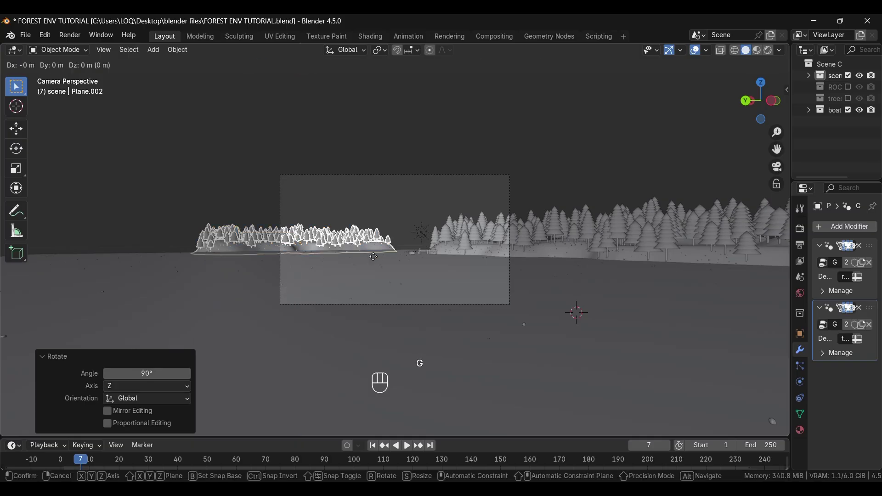
key(x)
key(y)
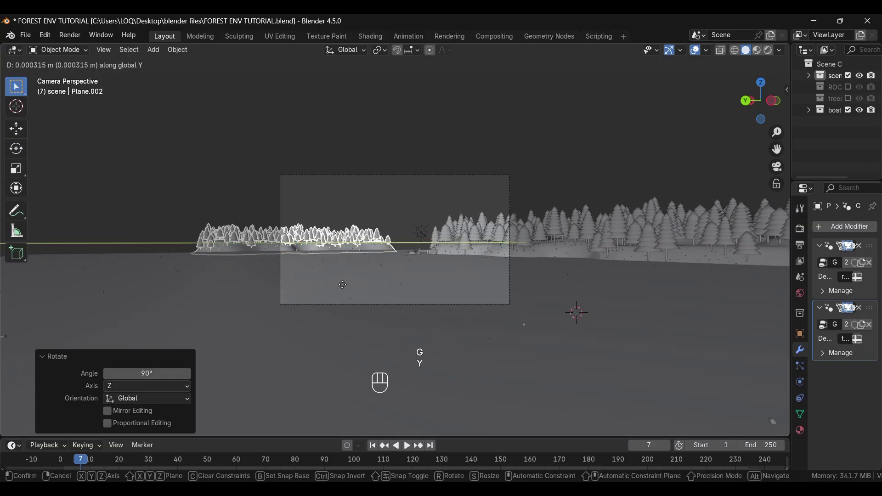
click(282, 314)
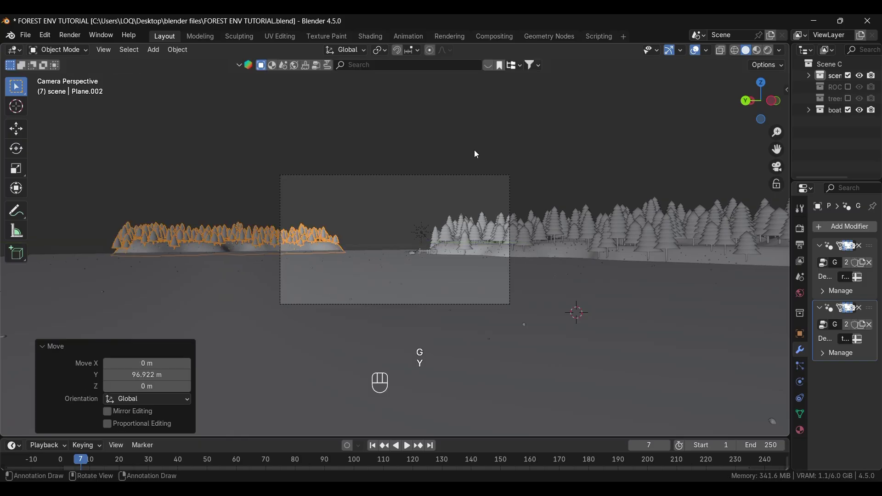
- Widen the modifier settings area and remove the rocks Geometry Nodes modifier from the duplicated terrain
drag(790, 308, 668, 306)
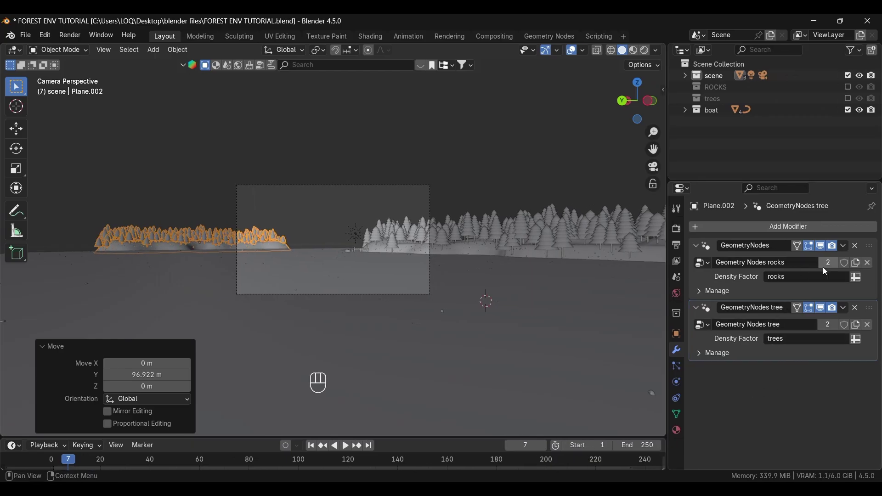
click(707, 253)
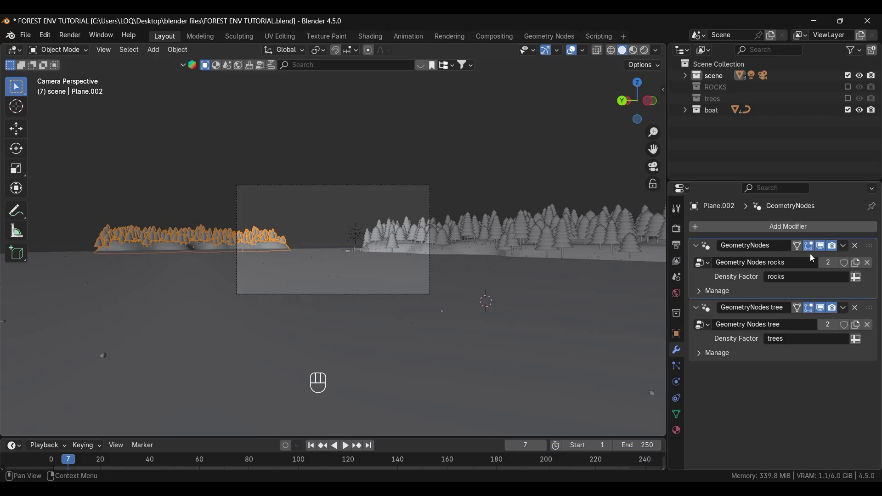
click(857, 252)
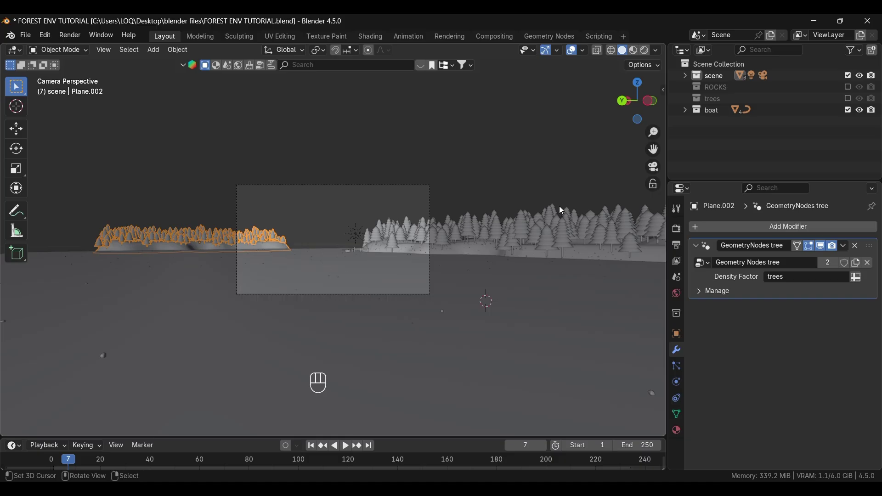
- Show the scene in Rendered shading and rotate the Sun light slightly in the camera view
click(646, 50)
scroll(302, 297, up, 1)
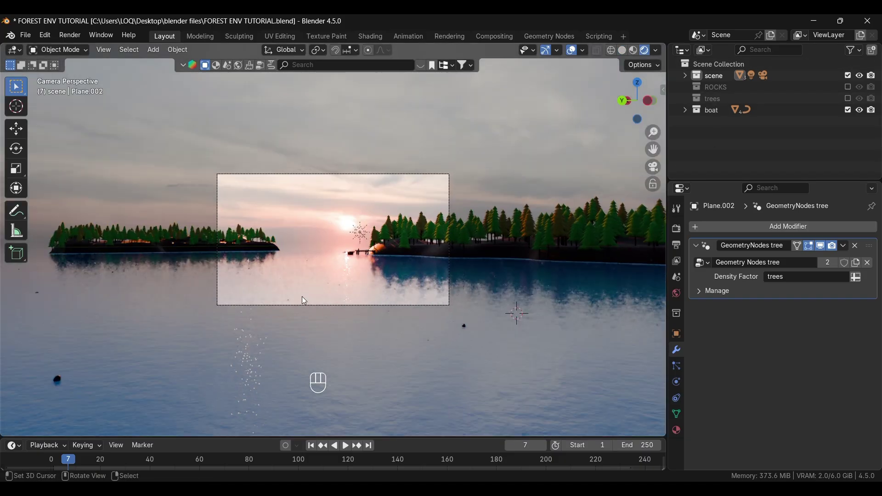
scroll(305, 301, up, 3)
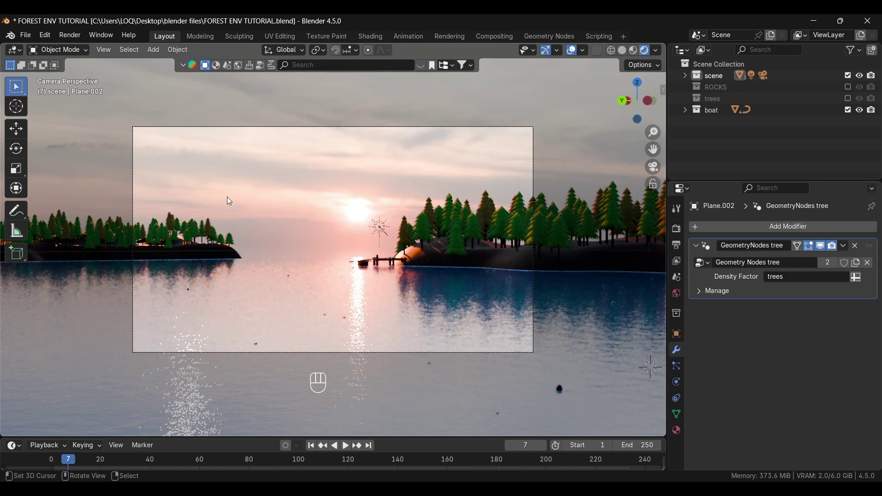
click(386, 235)
key(r)
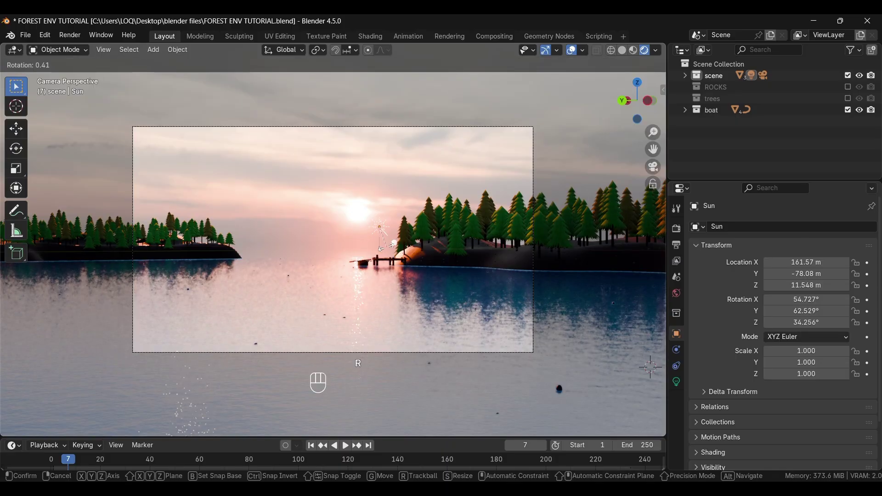
click(359, 263)
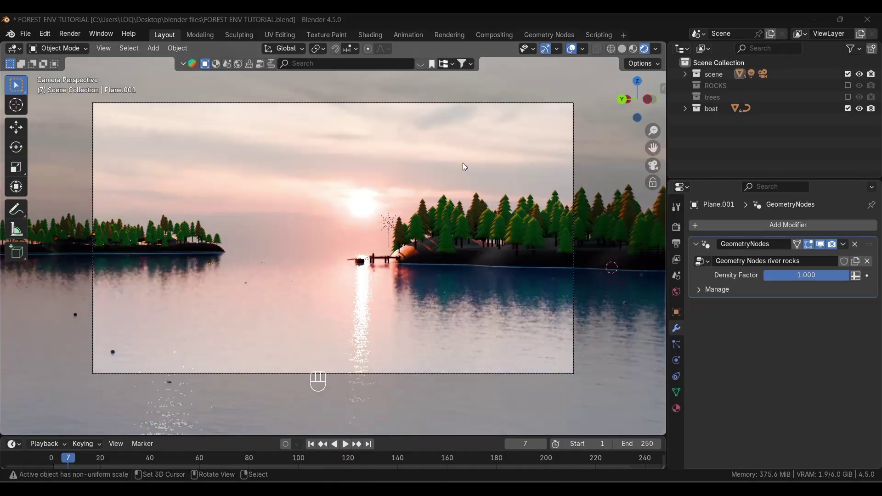
- Switch the viewport to solid shading and duplicate the forested terrain behind the dock in place
click(622, 49)
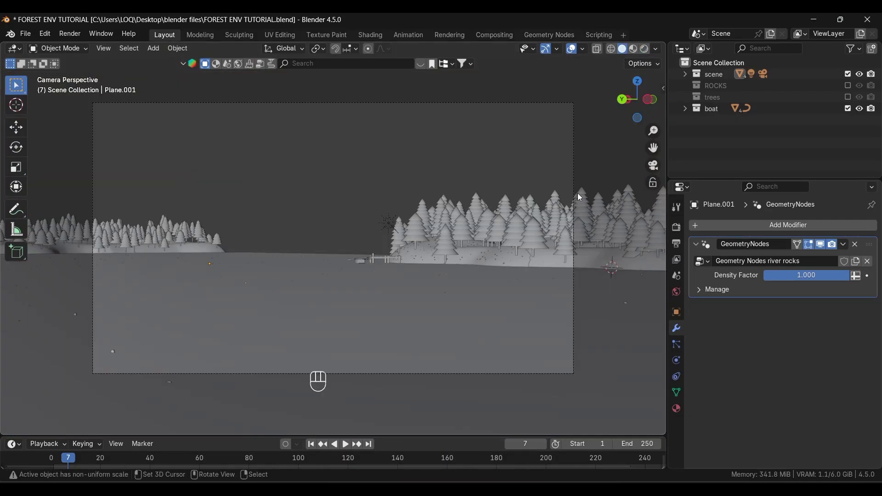
click(461, 220)
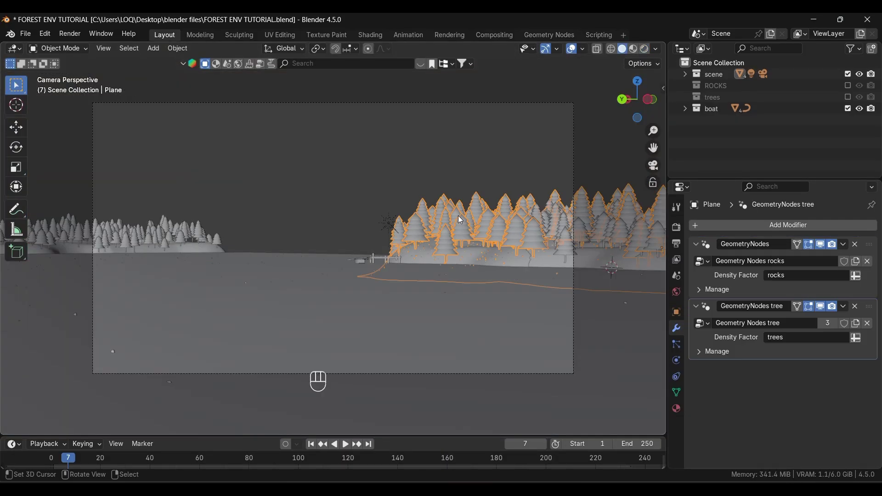
key(shift+d)
right_click(449, 250)
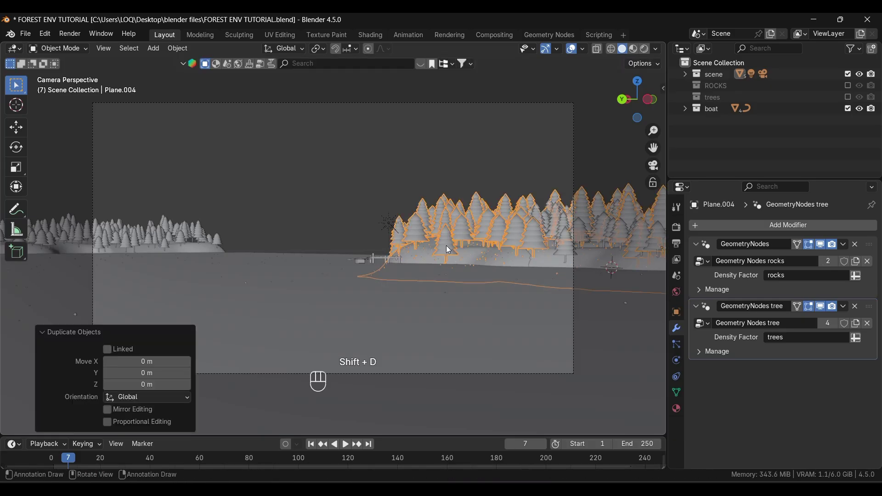
- Move the nearer forested terrain, Plane.003, about 31 m along the Y axis towards the dock
click(614, 274)
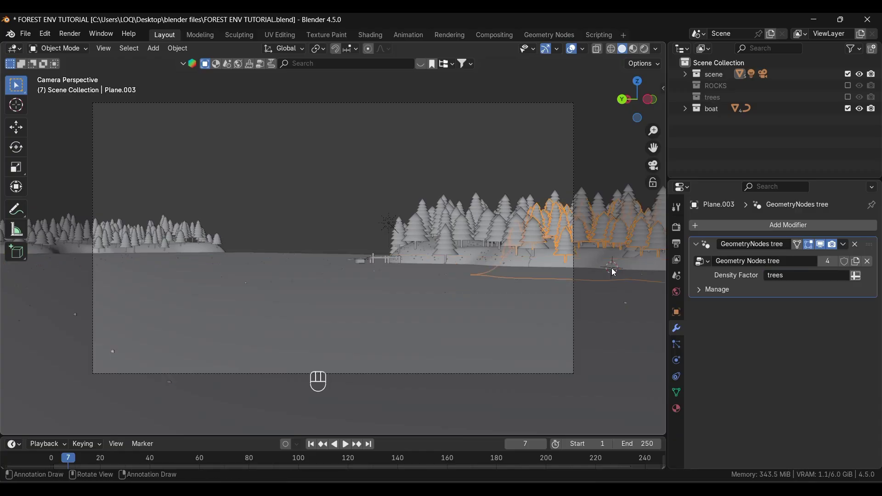
key(g)
key(x)
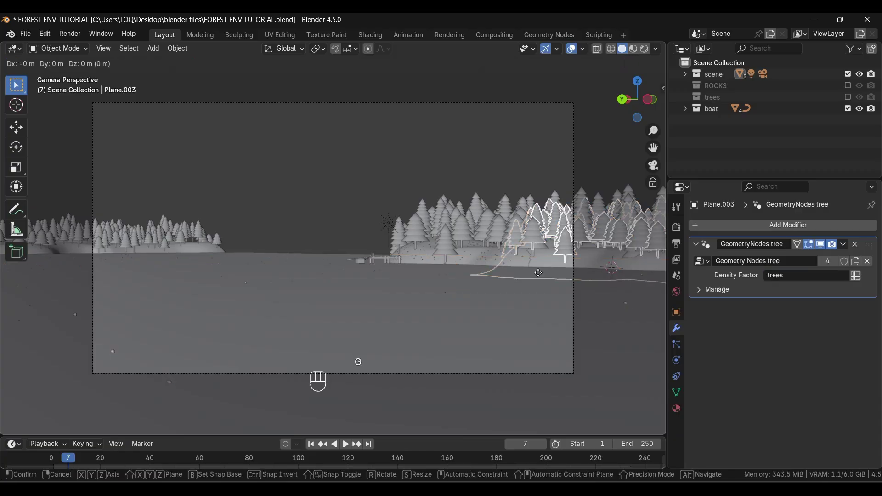
key(g)
key(y)
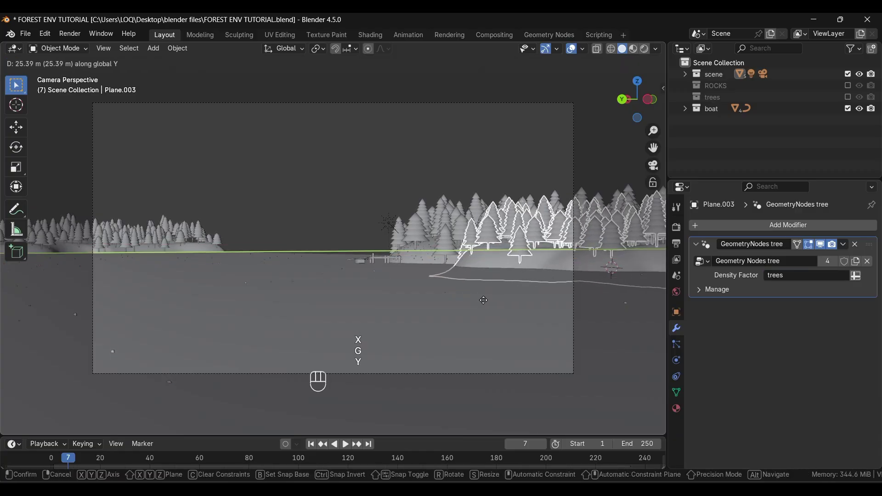
click(476, 319)
- Shift Plane.003 about 8.3 m further along the Y axis, return to the camera view and deselect it
middle_drag(358, 299, 426, 294)
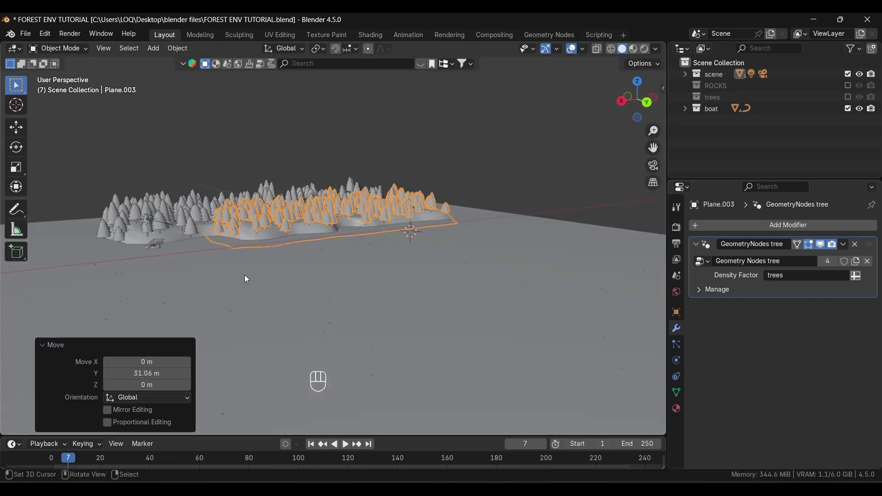
key(g)
key(y)
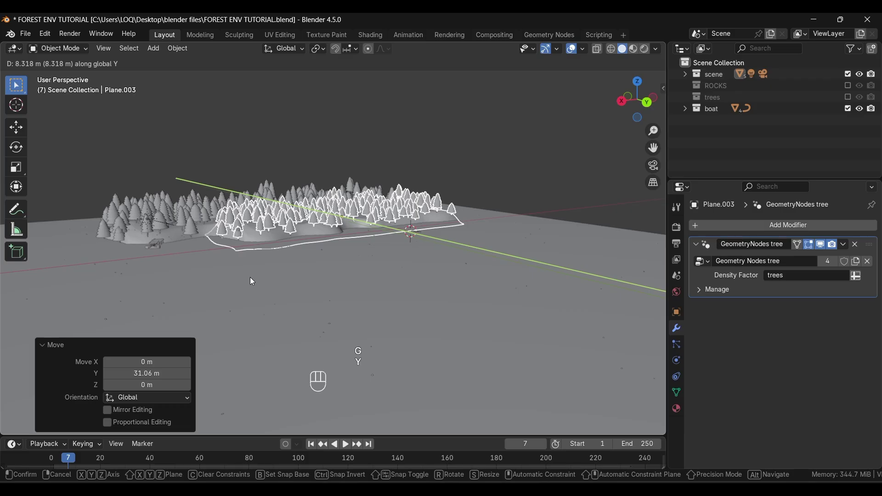
click(253, 281)
key(KP_0)
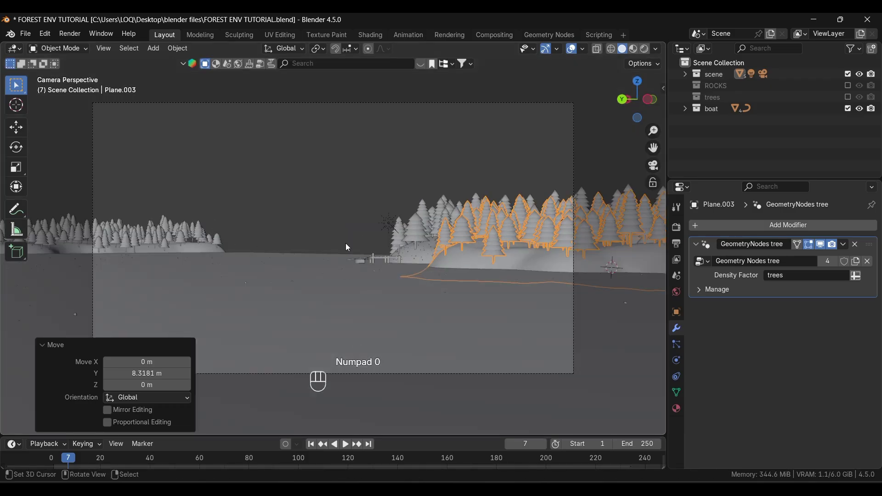
click(306, 214)
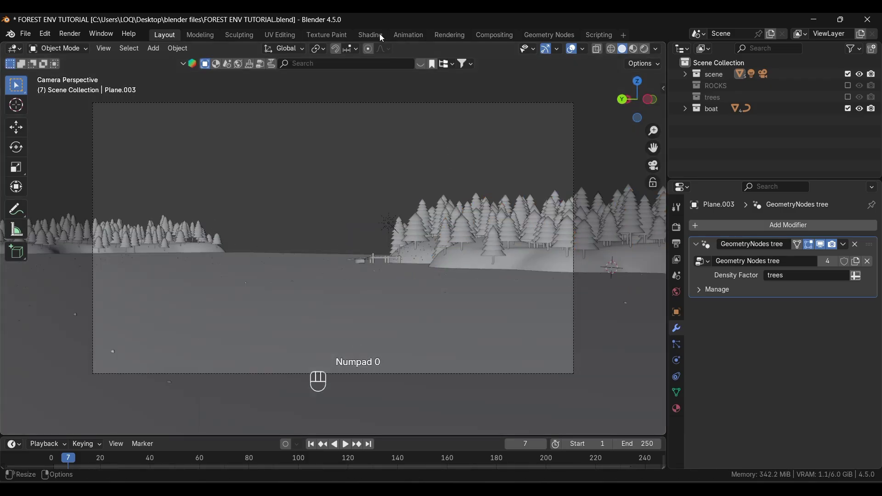
- Place the 3D cursor in the sky, switch to rendered shading and move Plane.003 back along Y, away from the dock
shift+right_click(389, 173)
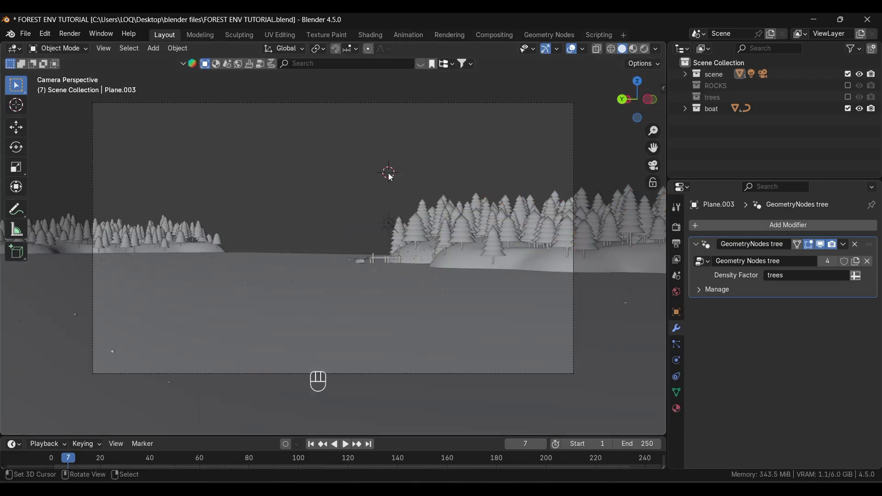
click(648, 48)
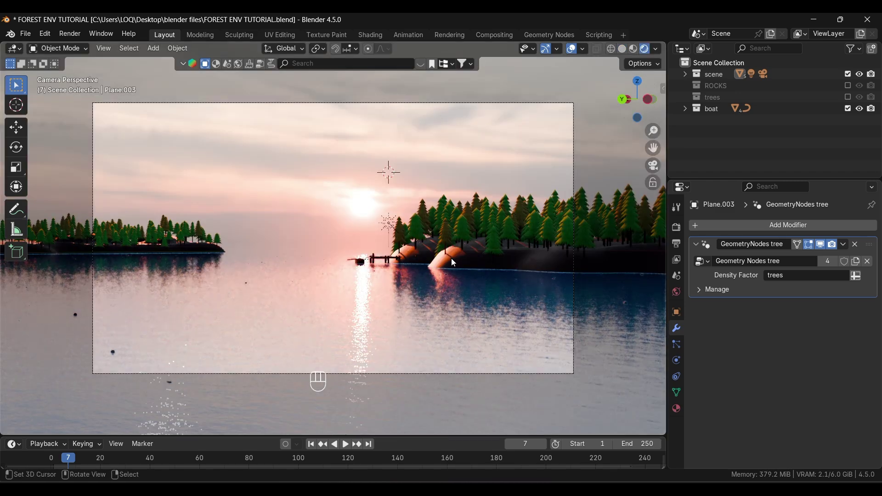
click(452, 273)
key(g)
key(y)
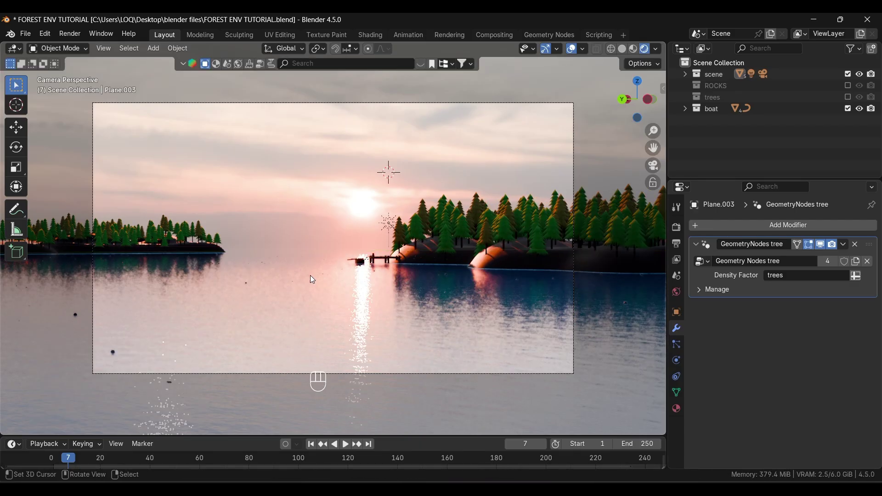
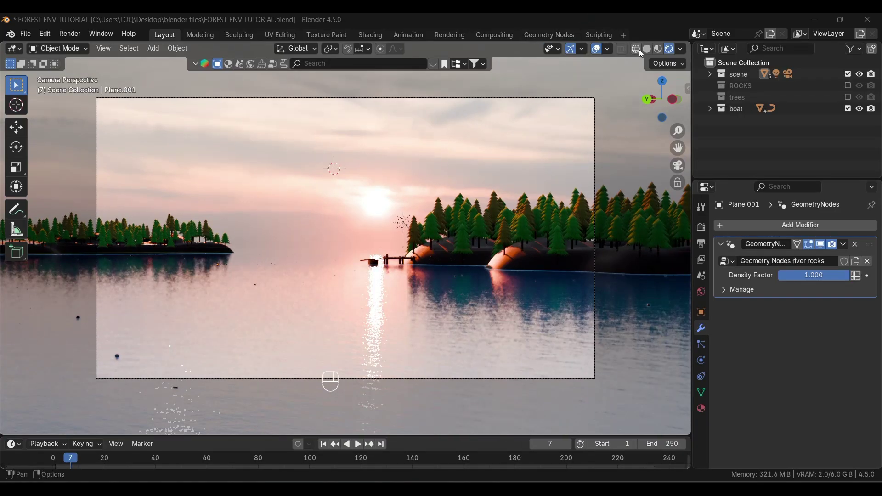
- Return to solid shading, select the water plane and open its material nodes in the Shading workspace
click(647, 50)
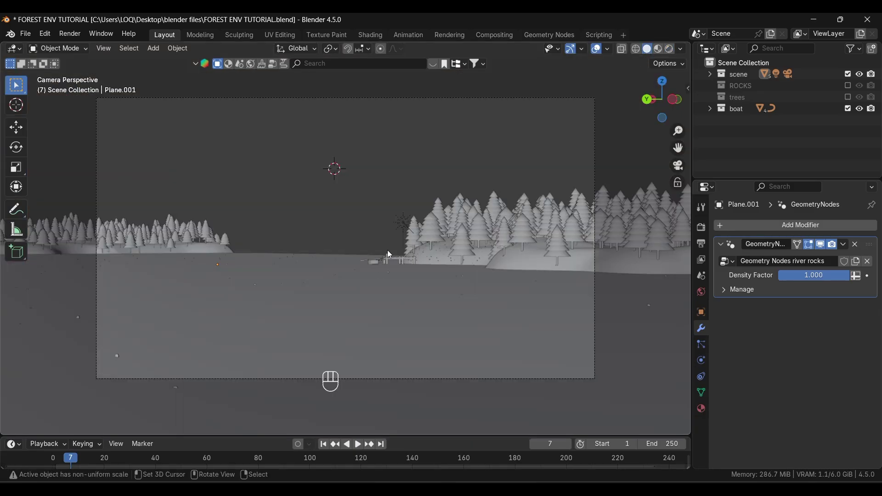
click(309, 320)
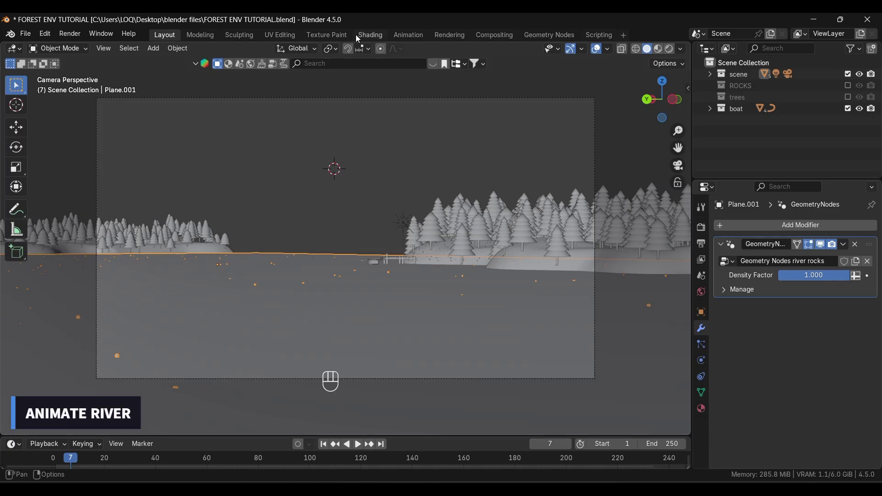
click(371, 35)
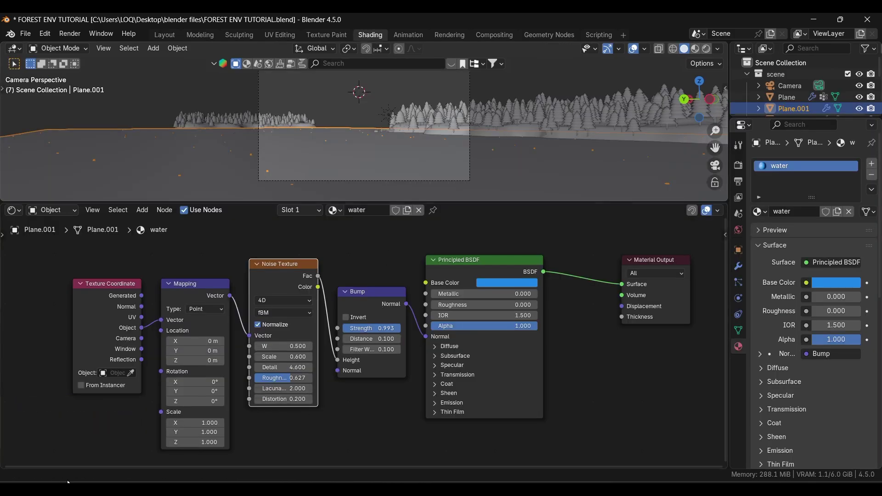
- Split the shader editor horizontally and turn the lower area into a Timeline
drag(2, 464, 387, 403)
click(12, 416)
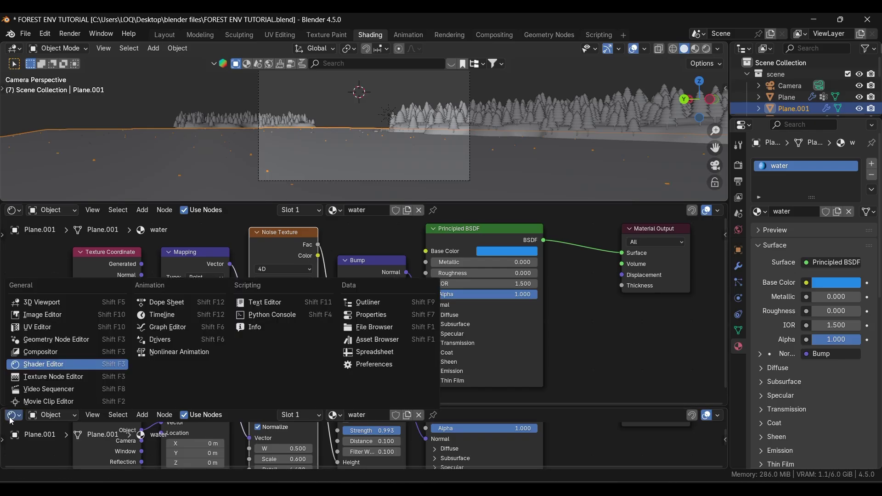
click(165, 315)
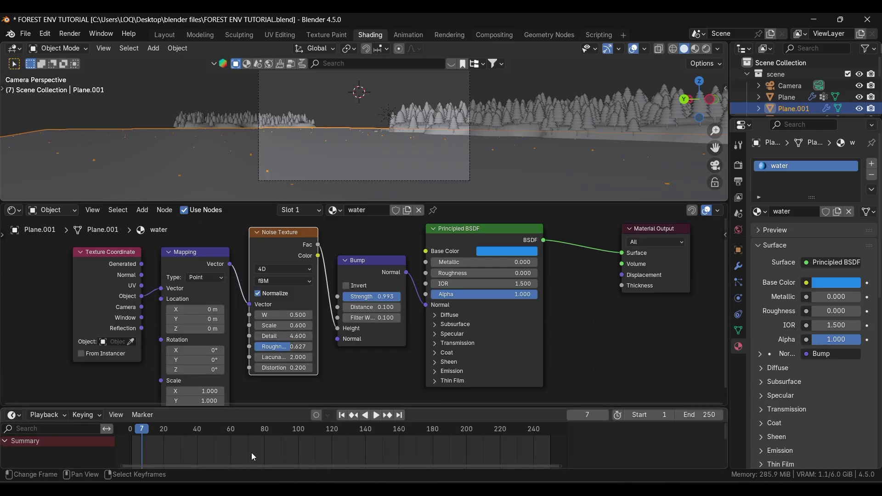
- Set the animation's end frame to 500 and fit the whole frame range in the timeline
click(706, 414)
key(BackSpace)
key(BackSpace)
text(5)
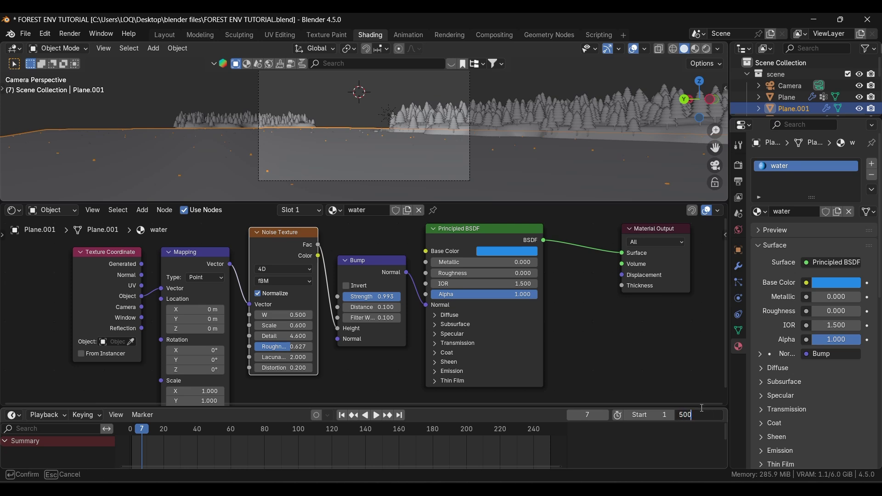
text(00)
key(Return)
scroll(569, 451, down, 2)
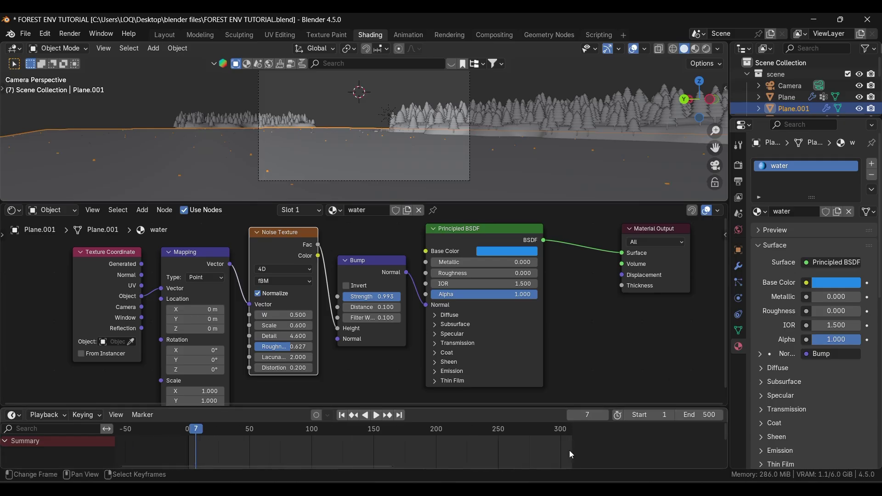
scroll(569, 450, down, 4)
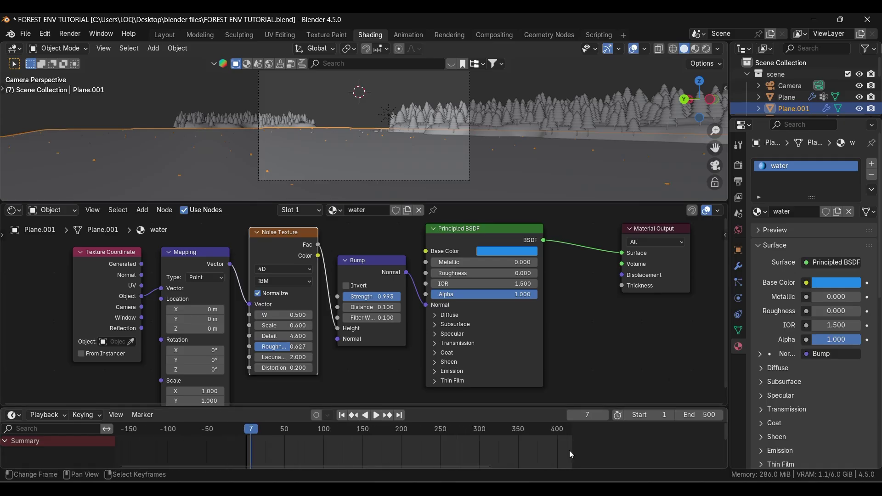
scroll(564, 450, down, 1)
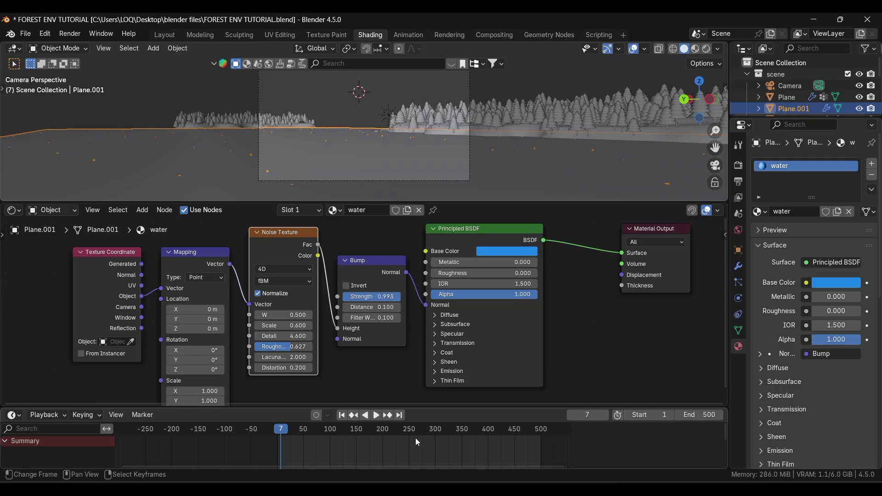
- At frame 1, set the Noise Texture's W value to 0 and insert a keyframe on it
click(278, 430)
drag(286, 318, 285, 318)
double_click(286, 317)
key(BackSpace)
key(BackSpace)
key(BackSpace)
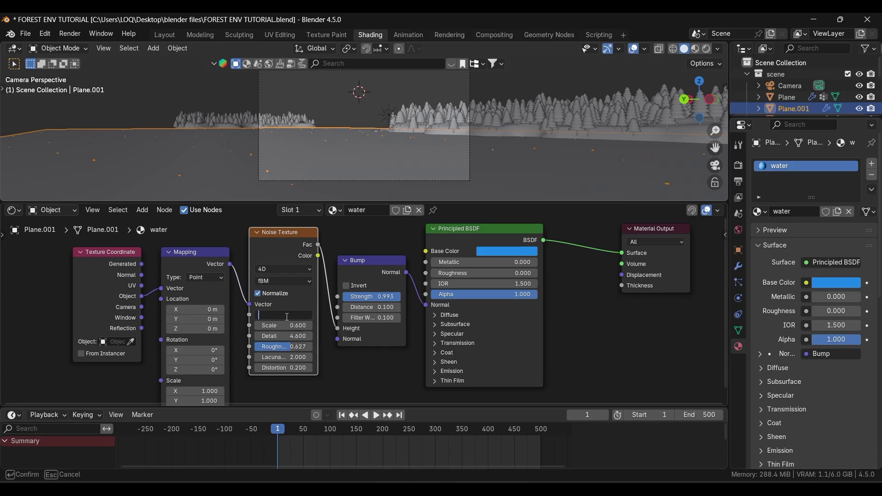
text(0)
key(Return)
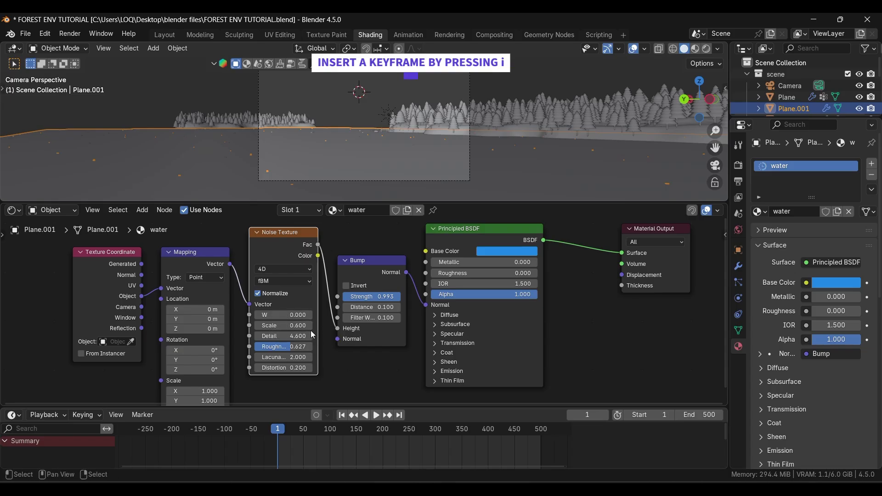
key(i)
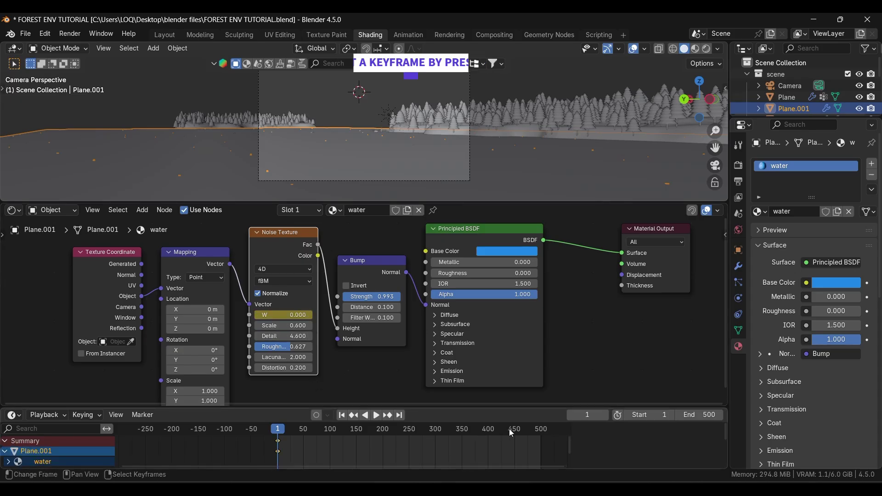
- At frame 500, set the Noise Texture's W value to 30 and insert a keyframe on it
click(541, 435)
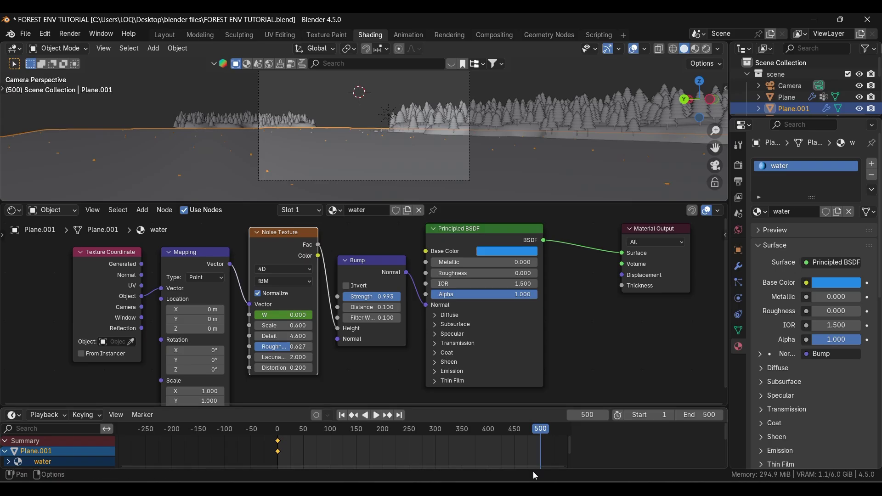
click(294, 315)
text(1.1)
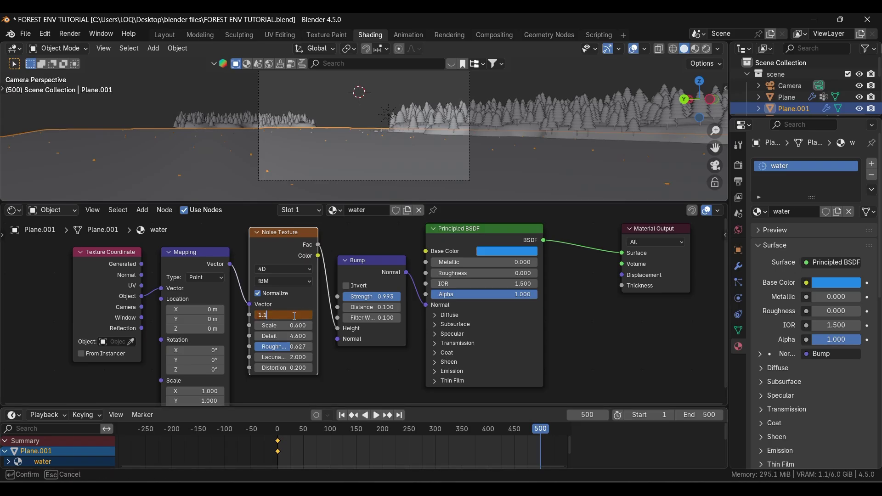
key(BackSpace)
key(BackSpace)
text(30)
key(Return)
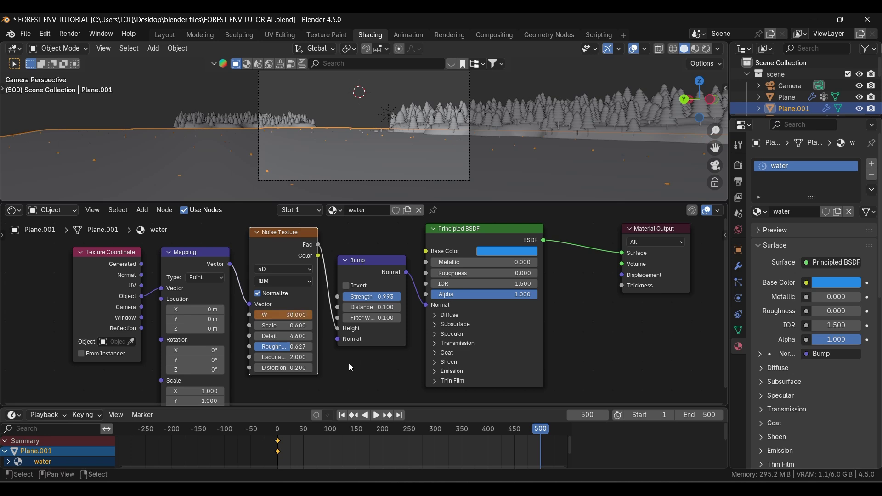
key(i)
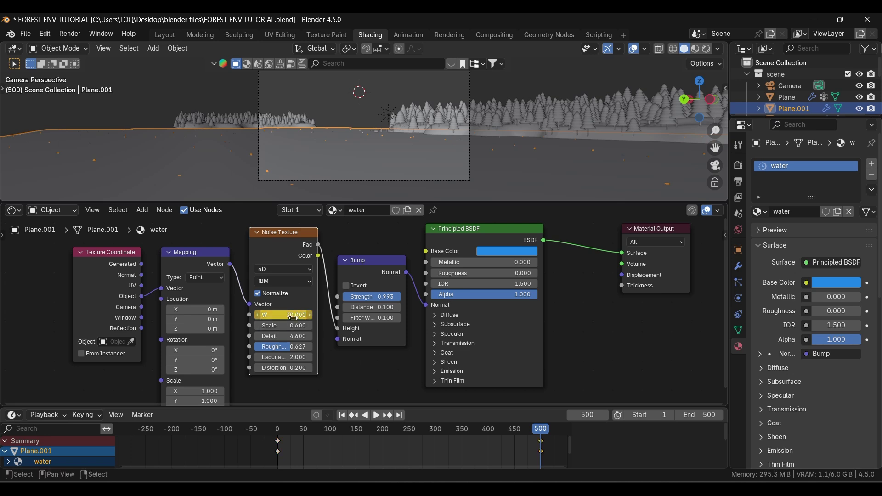
- Set the interpolation of the W keyframes to Linear
click(379, 454)
key(t)
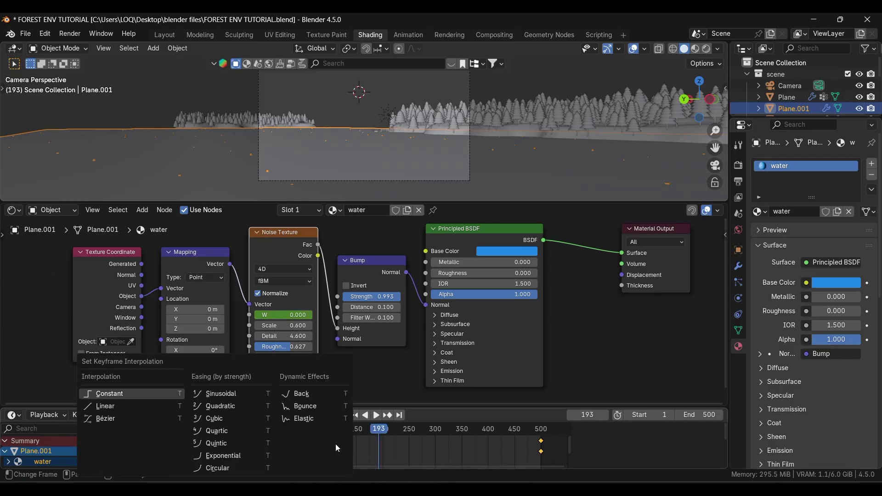
click(150, 407)
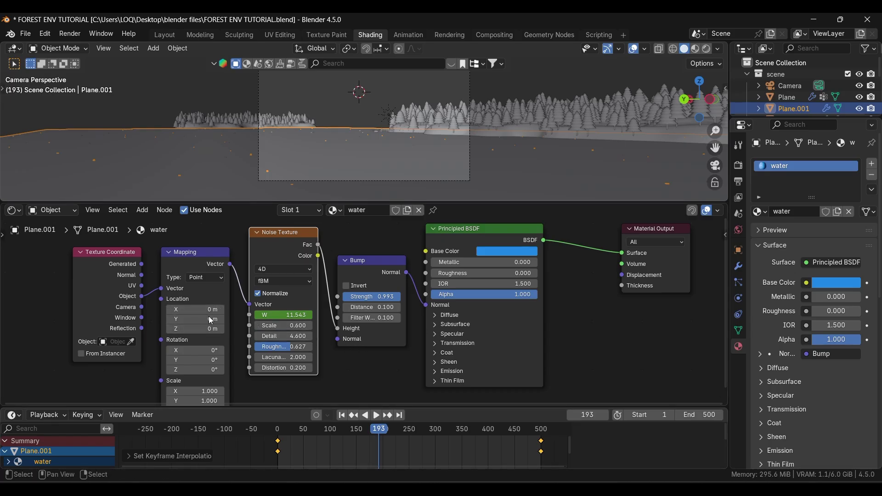
- Keyframe the Mapping node's Location at 0 m on frame 1 and with X set to 0.9 m on frame 500
key(shift+Left)
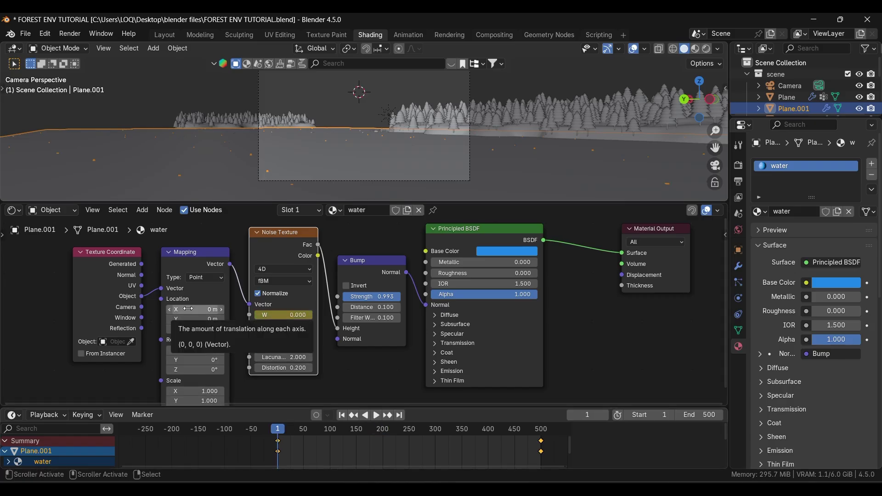
key(i)
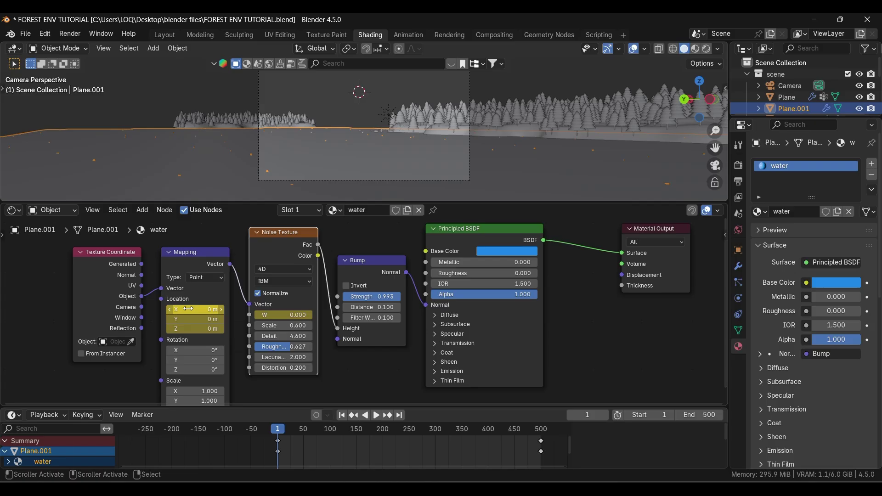
click(542, 434)
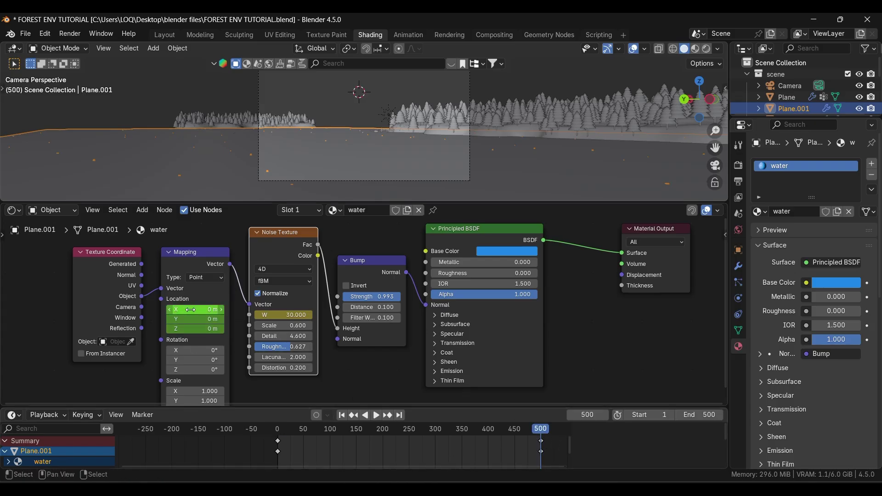
drag(195, 310, 211, 310)
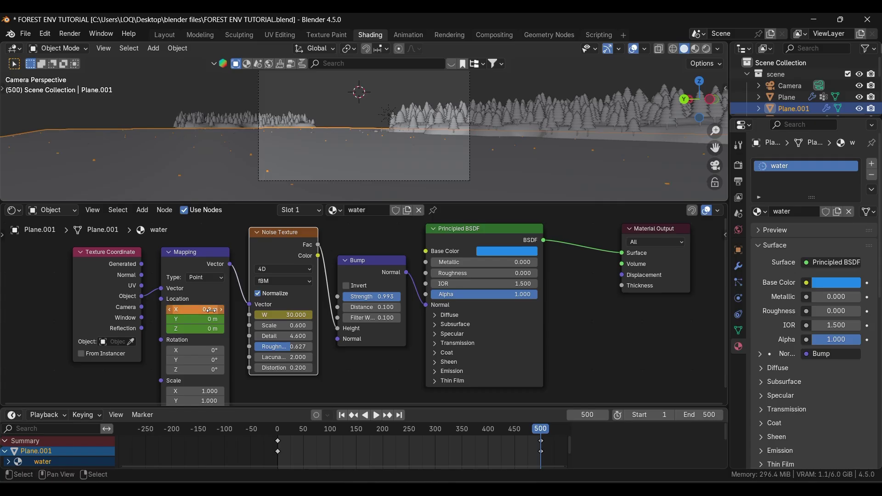
click(211, 311)
key(Return)
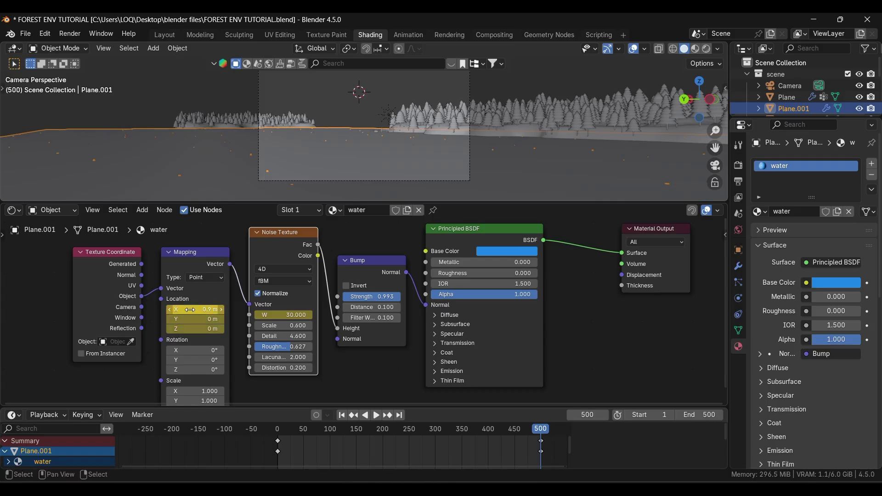
- Select all keyframes of the water material in the timeline and set their interpolation to Linear
key(a)
key(t)
click(316, 450)
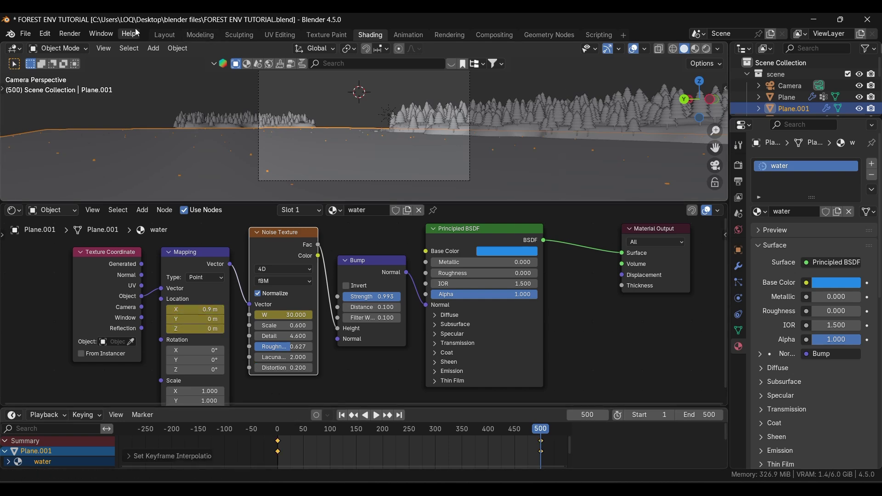
- Play back the water animation in the Layout workspace, using Solid, Rendered and Material Preview shading in turn
click(160, 35)
key(space)
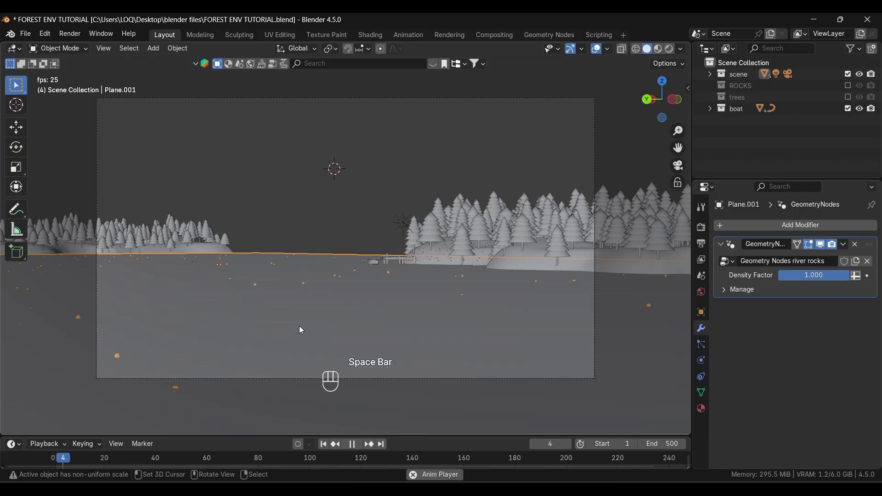
key(space)
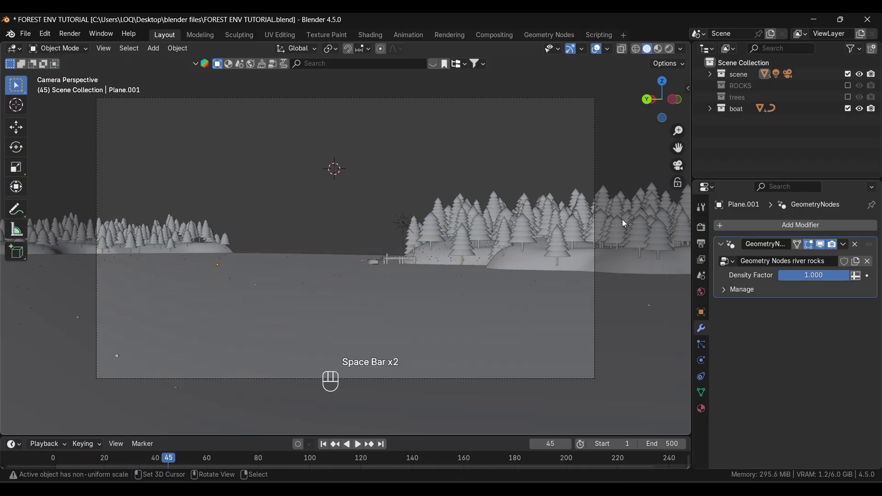
click(670, 48)
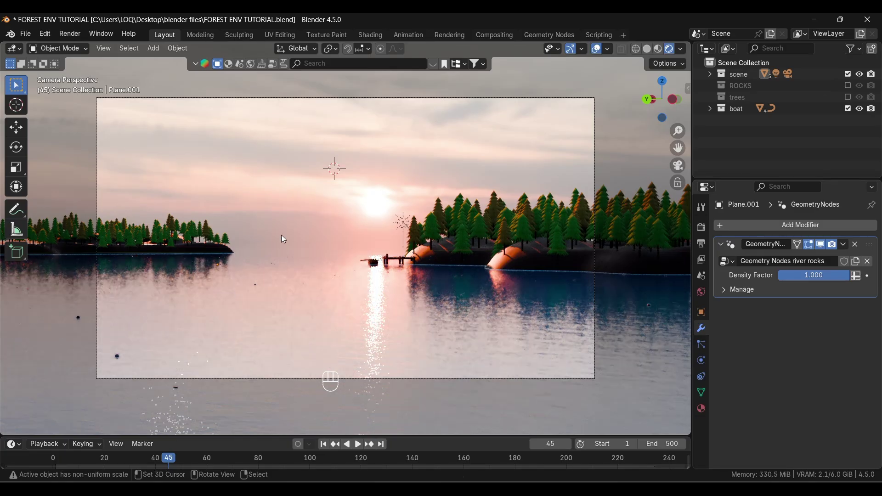
key(space)
key(space)
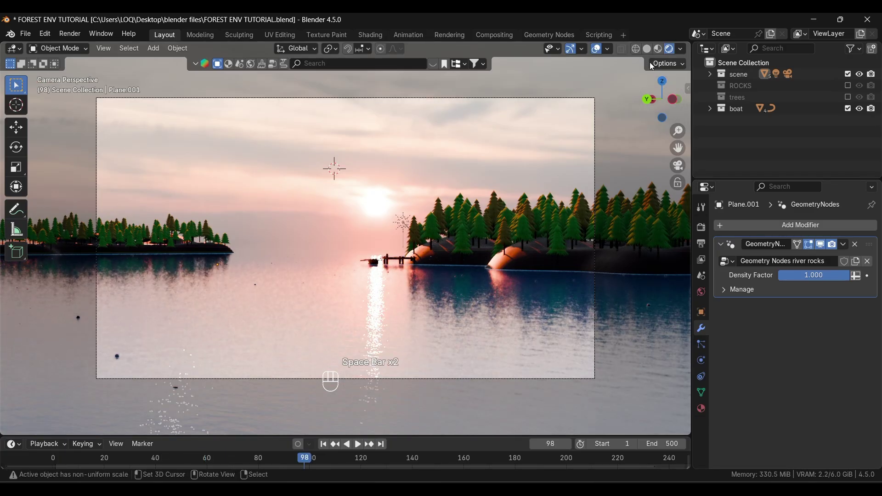
click(660, 49)
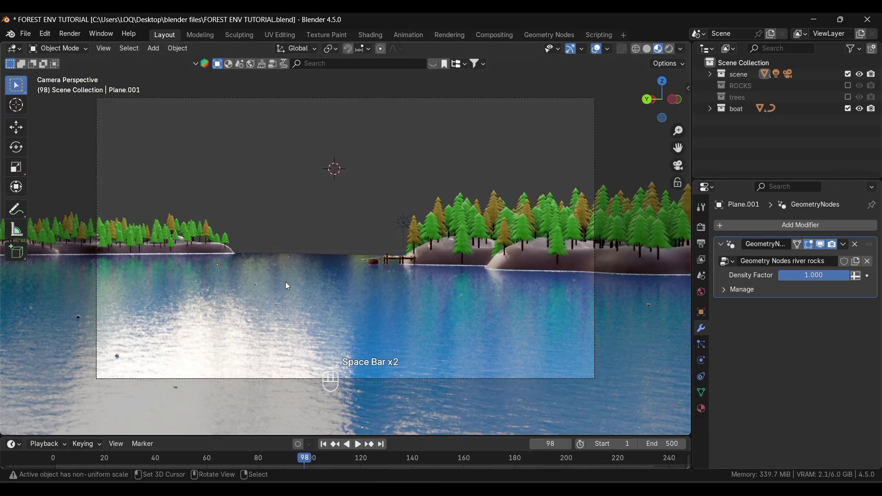
click(295, 238)
key(space)
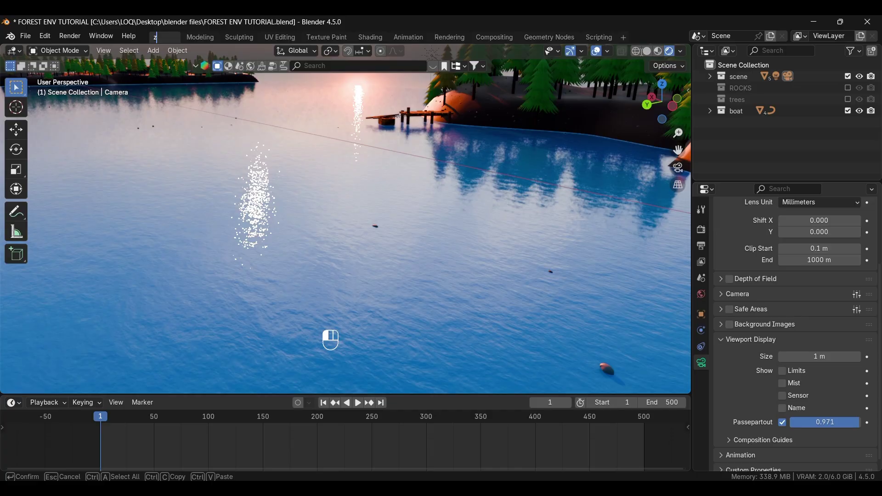
- Switch the 3D viewport to Solid shading and return to the camera view
key(Return)
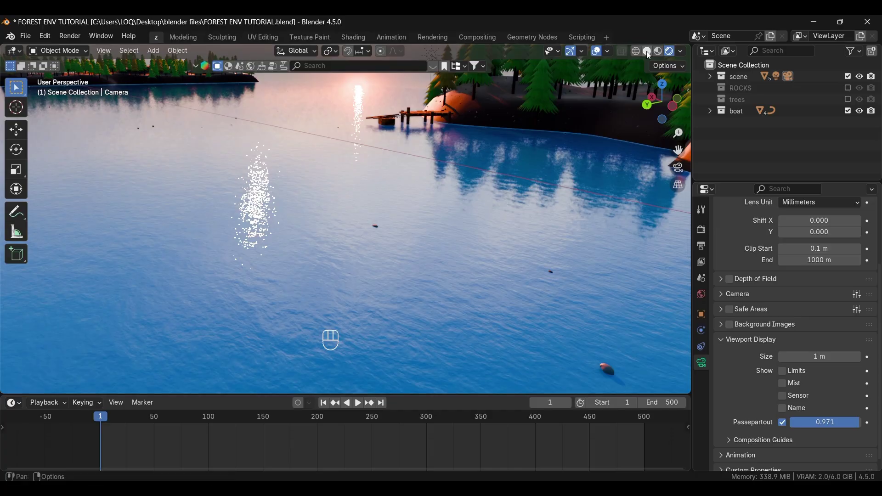
click(647, 51)
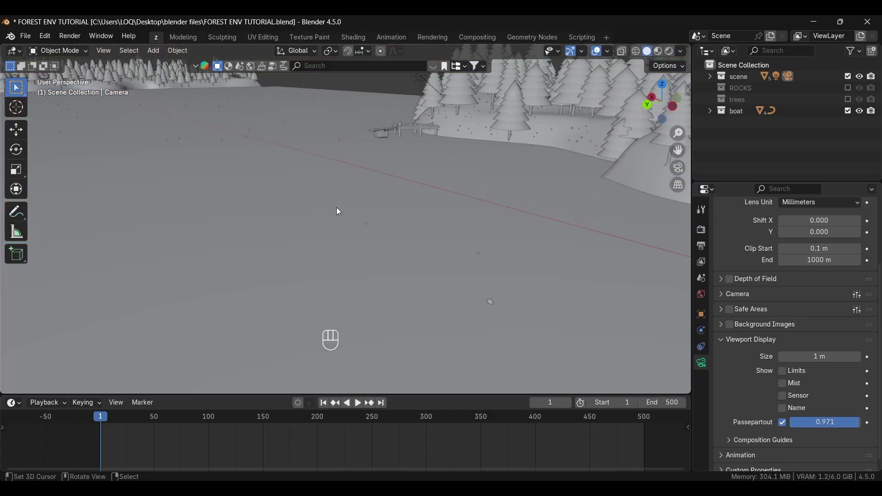
key(KP_0)
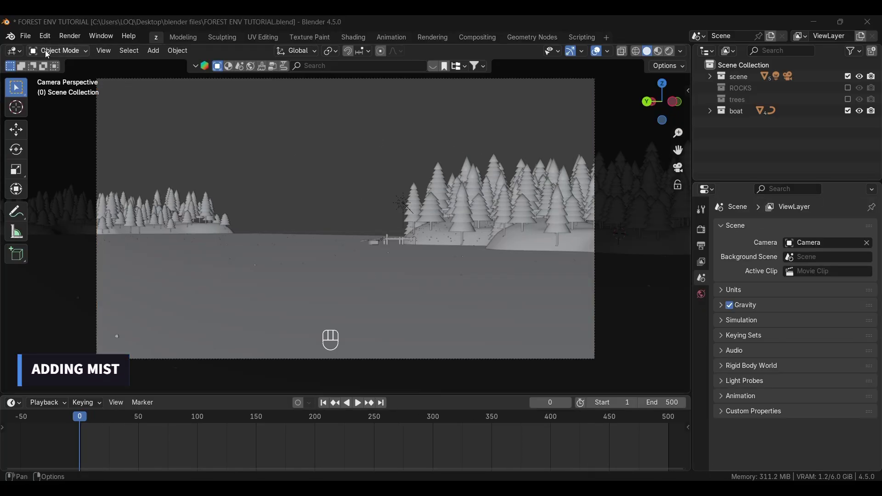
- Render a still image of the scene at frame 0 and close the render window
click(70, 36)
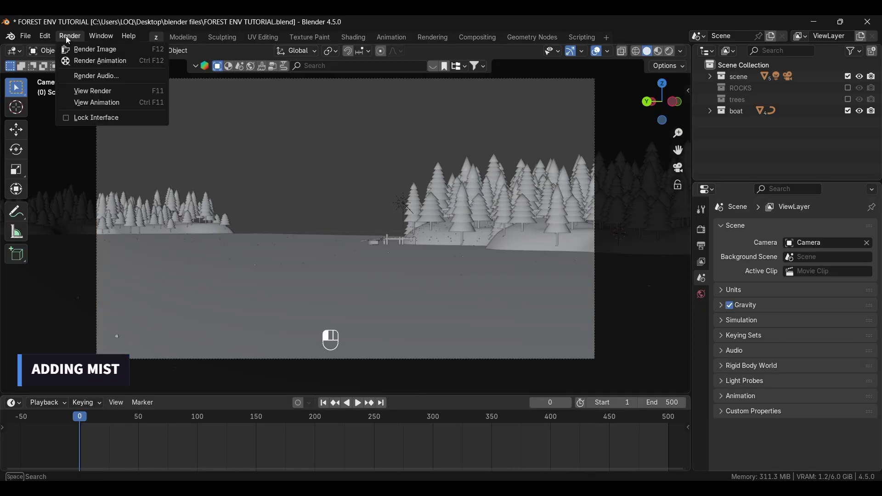
click(163, 51)
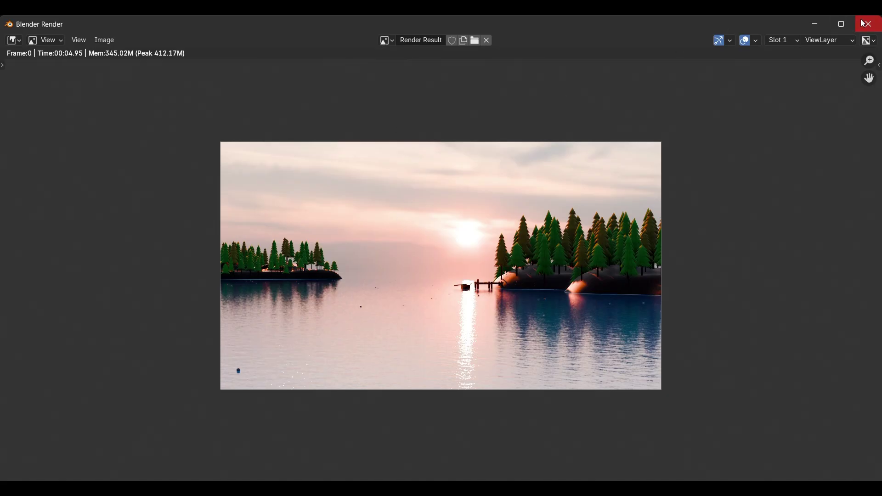
click(865, 23)
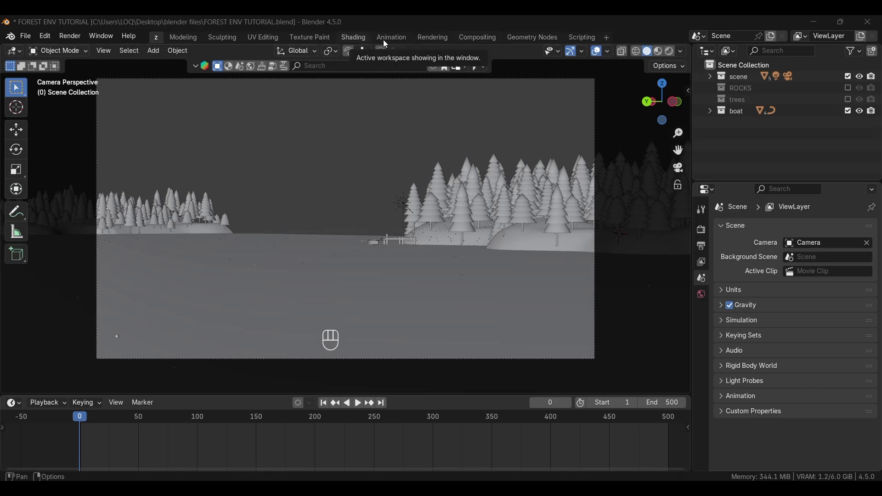
- Enable nodes in the Compositing workspace, then split the compositor and turn the new area into a 3D Viewport
click(472, 40)
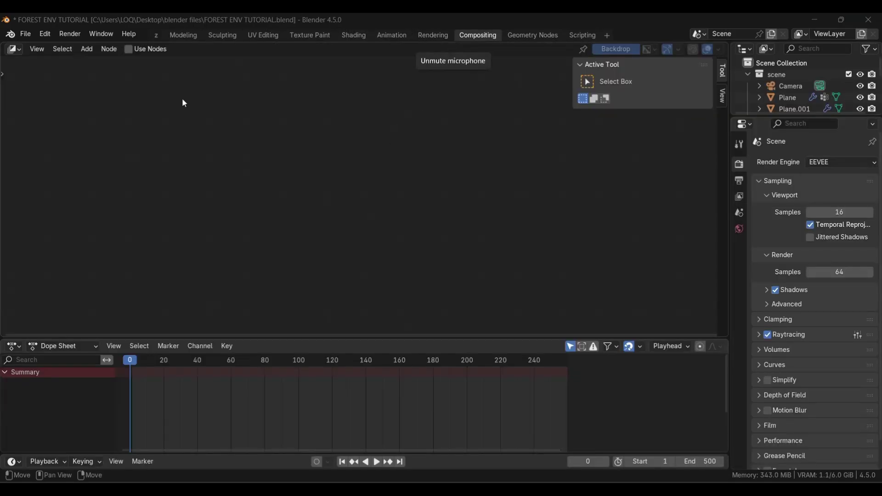
click(128, 50)
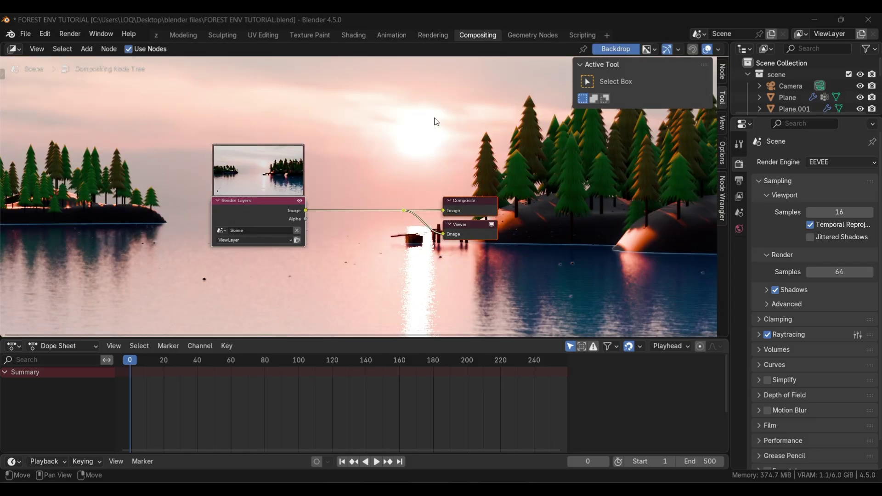
drag(2, 57, 413, 138)
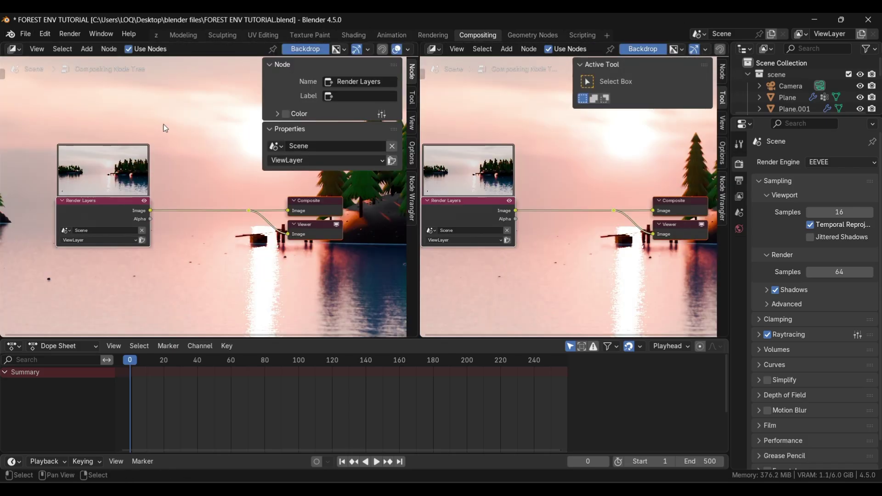
click(18, 52)
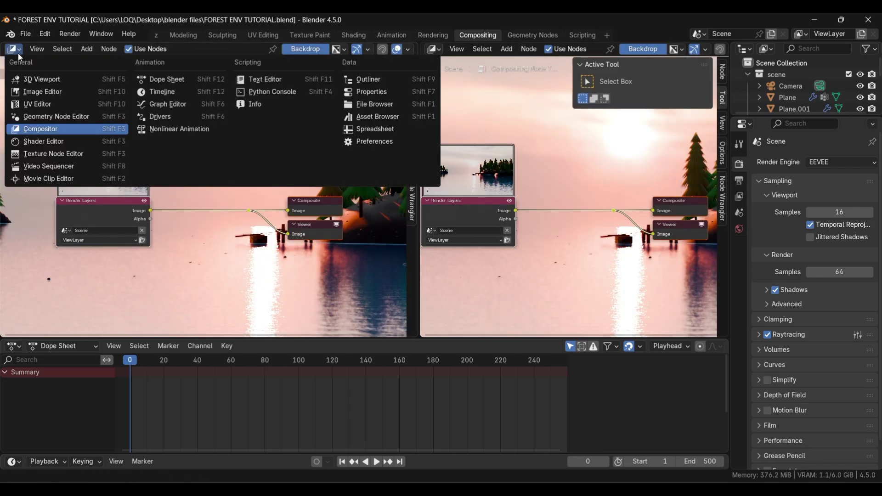
click(41, 82)
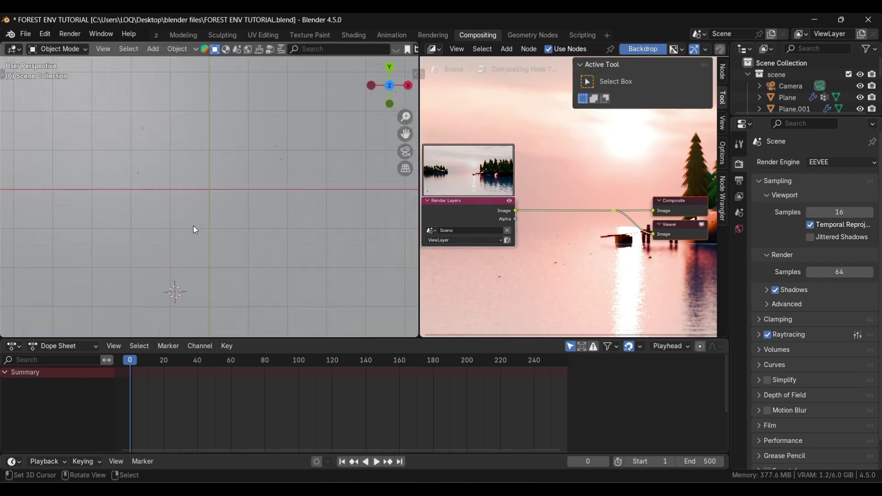
- Show the camera view in Rendered shading in the new 3D Viewport and narrow that area in favour of the compositor
key(KP_0)
scroll(244, 218, up, 2)
key(z)
click(240, 151)
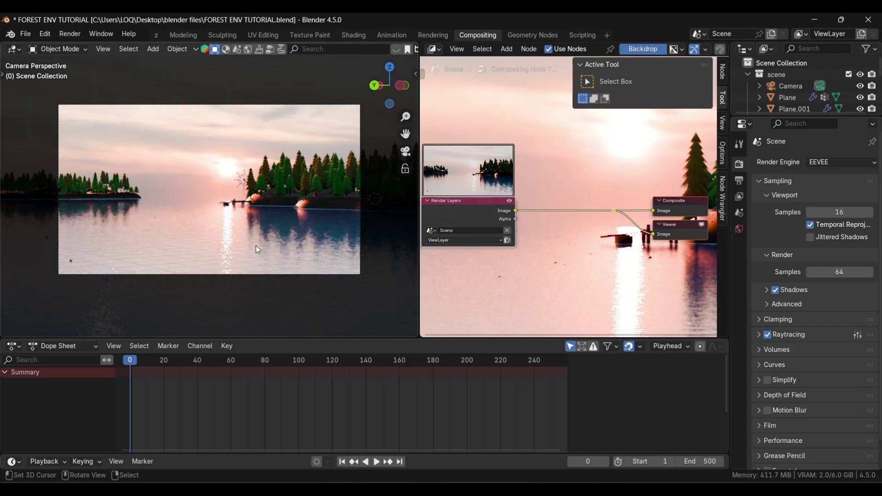
drag(418, 255, 353, 259)
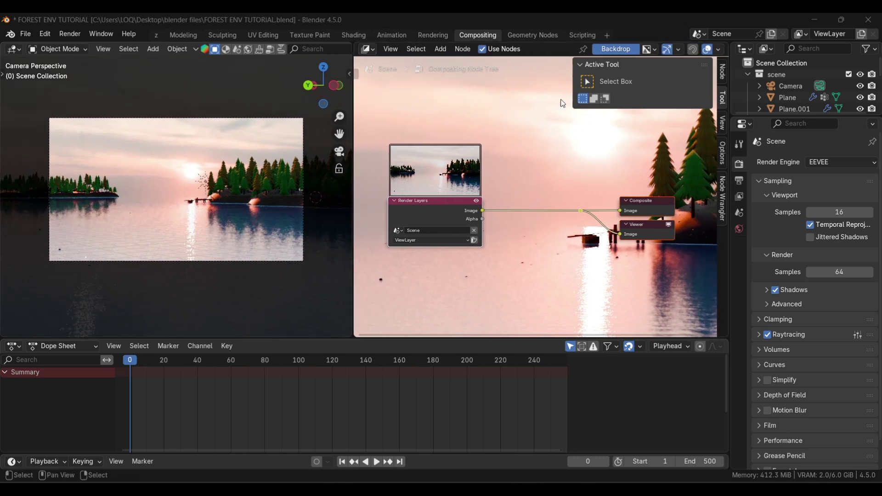
click(618, 50)
click(618, 50)
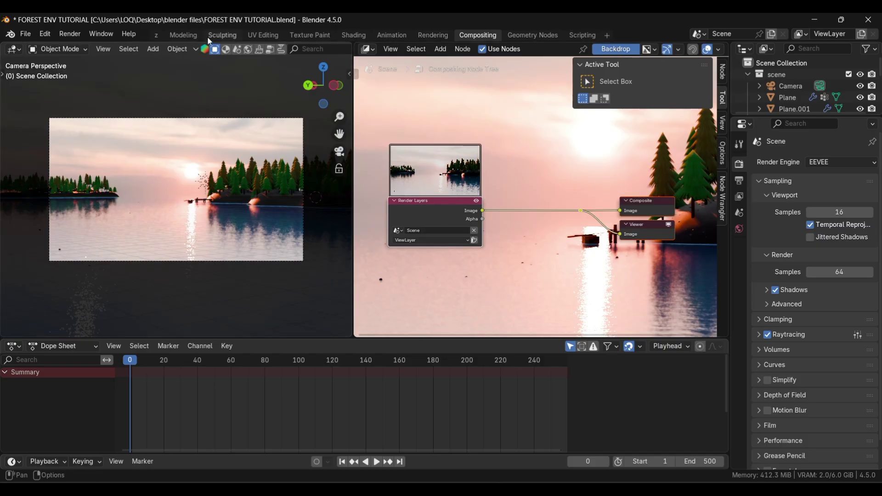
- Return to the first workspace, named z, and rename it layout
double_click(156, 34)
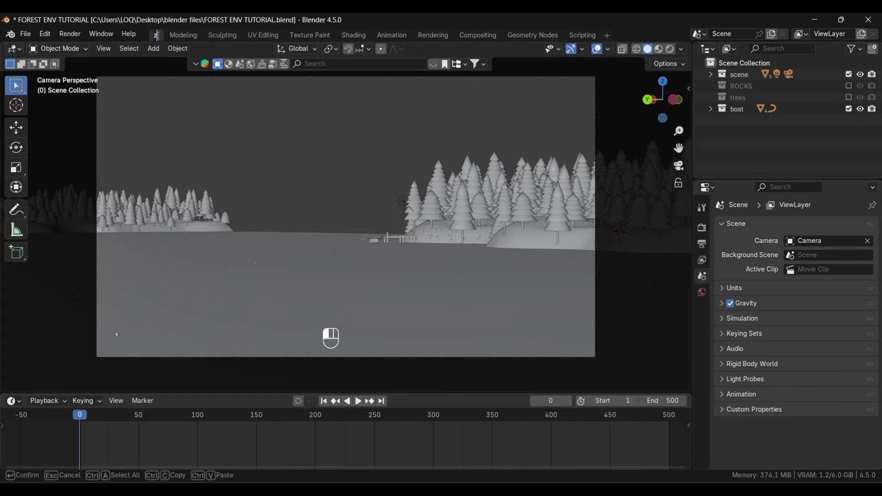
key(Return)
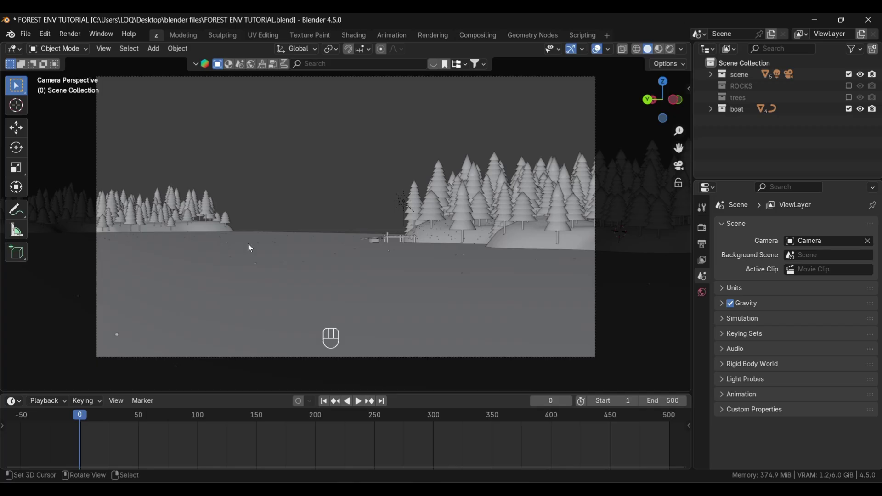
scroll(277, 244, down, 3)
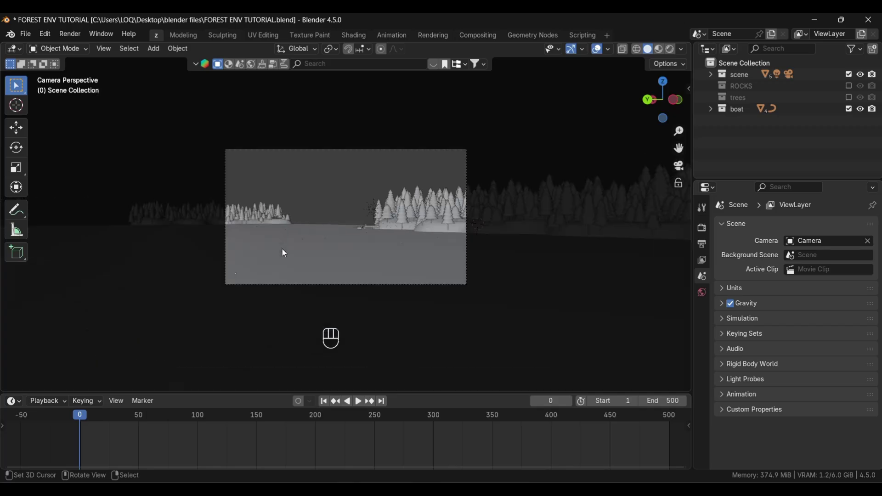
key(ctrl+z)
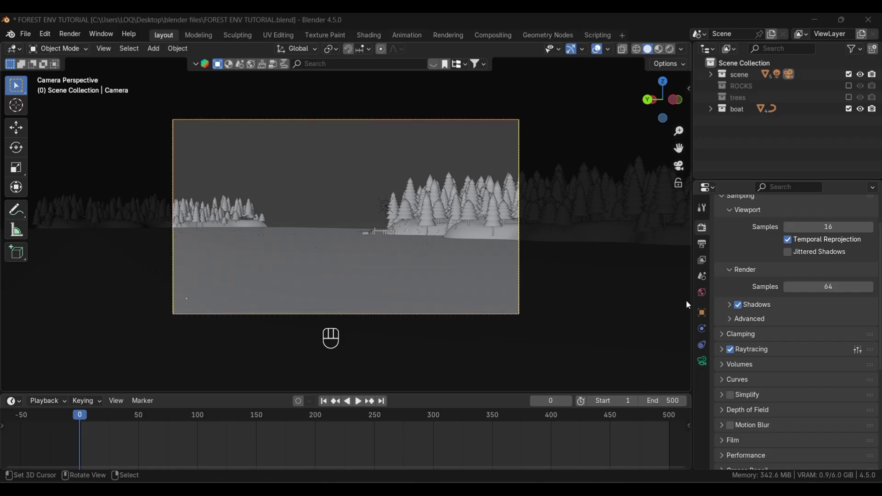
- Enable the view layer's Mist pass and turn on Mist and Limits in the camera's viewport display
click(701, 260)
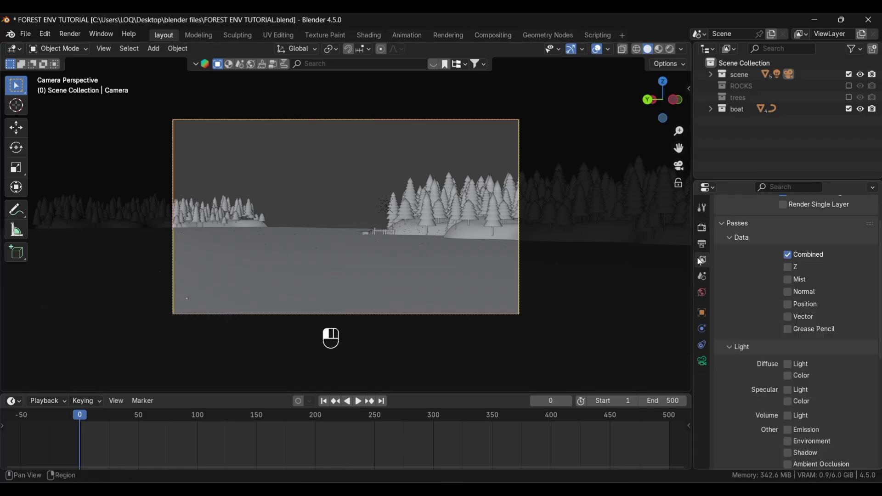
click(788, 280)
click(702, 361)
scroll(754, 391, down, 2)
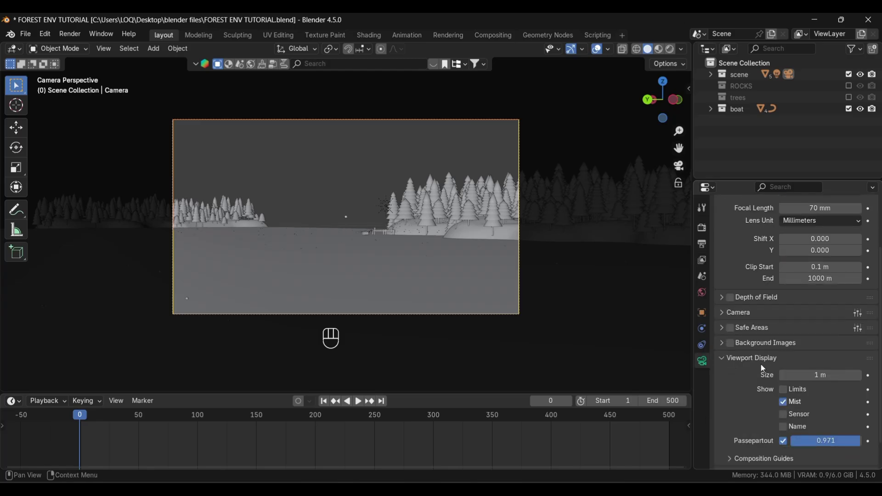
click(784, 390)
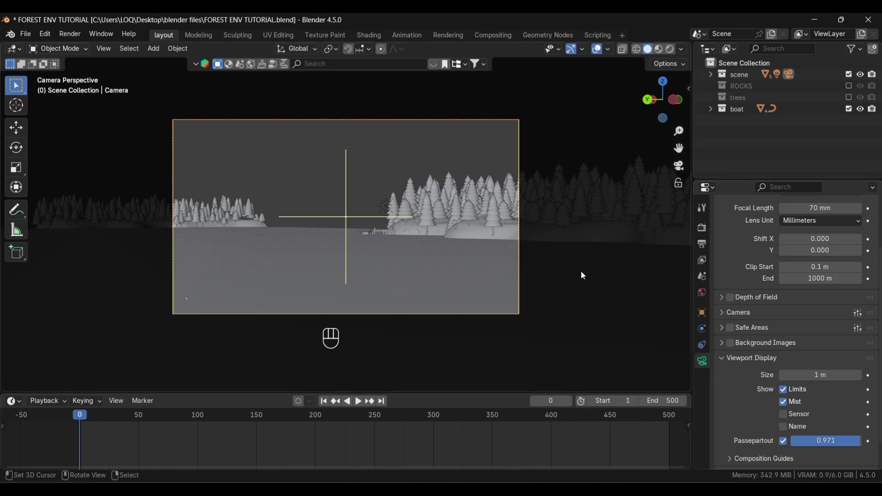
- Leave the camera view and set the world's Mist Pass start to 0 m, checking it against the camera's mist line
key(KP_0)
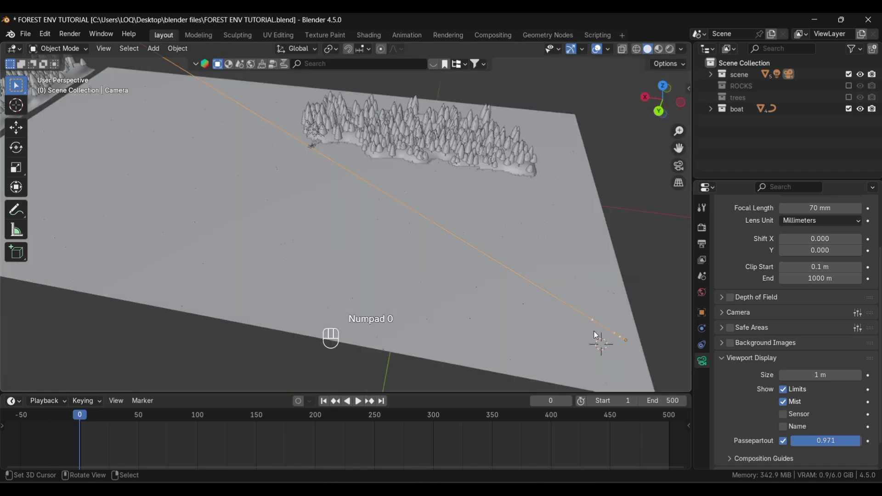
click(702, 292)
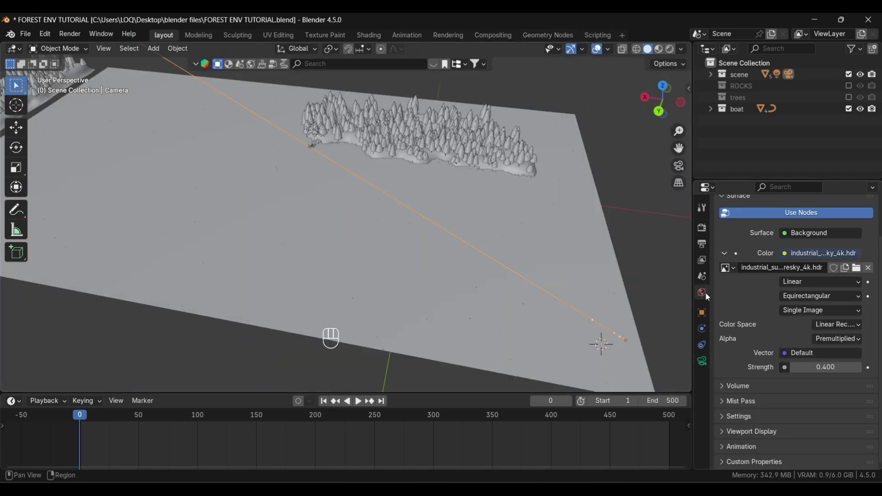
click(724, 409)
scroll(744, 394, down, 3)
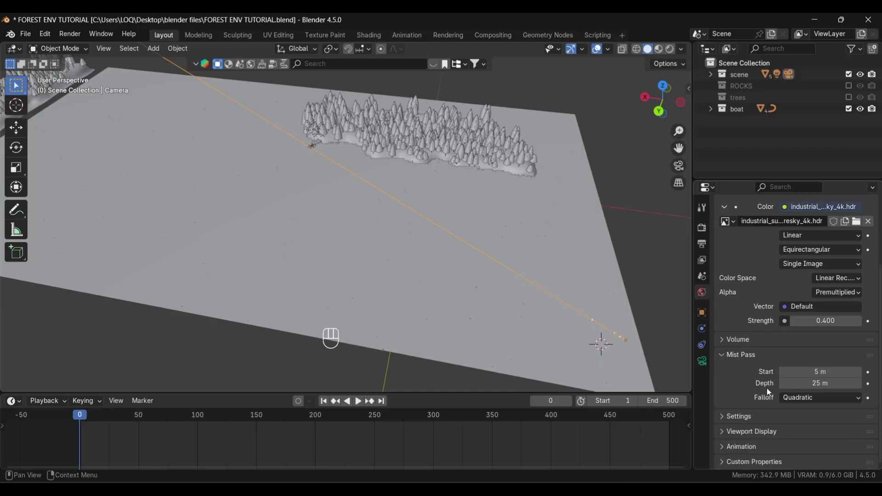
drag(819, 372, 864, 373)
scroll(646, 357, up, 4)
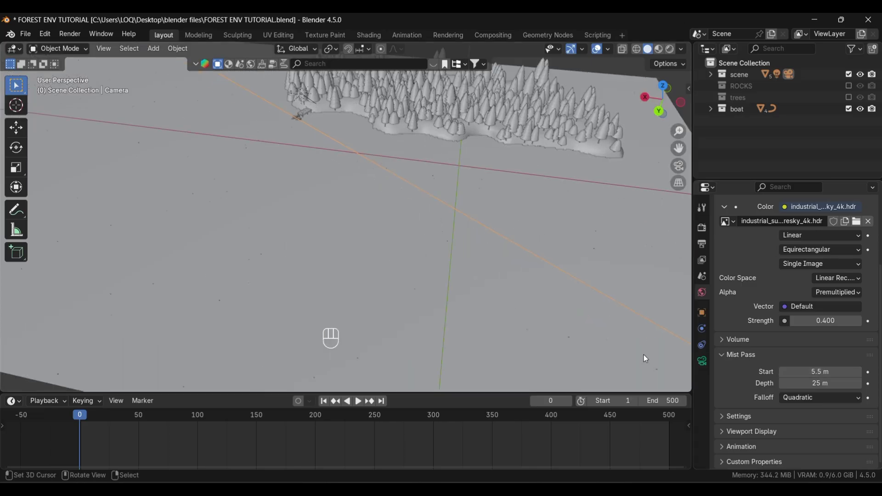
shift+middle_drag(643, 353, 457, 286)
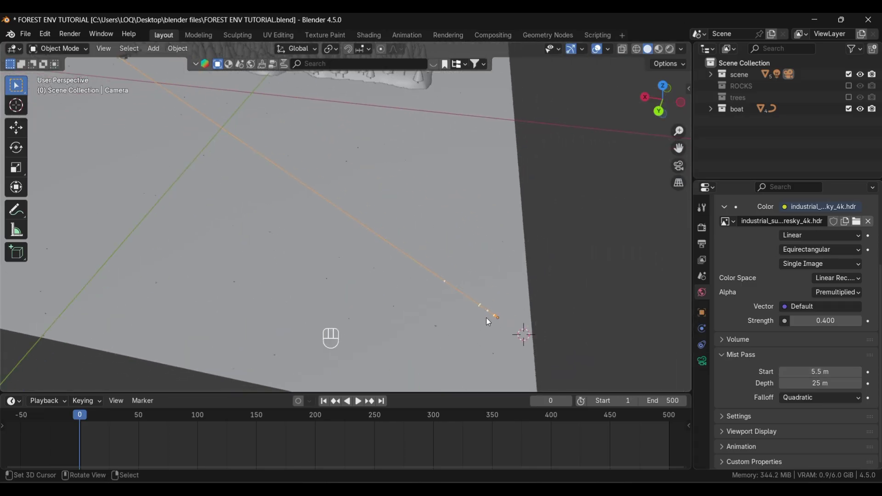
scroll(486, 318, up, 4)
shift+middle_drag(533, 313, 487, 255)
drag(820, 372, 776, 372)
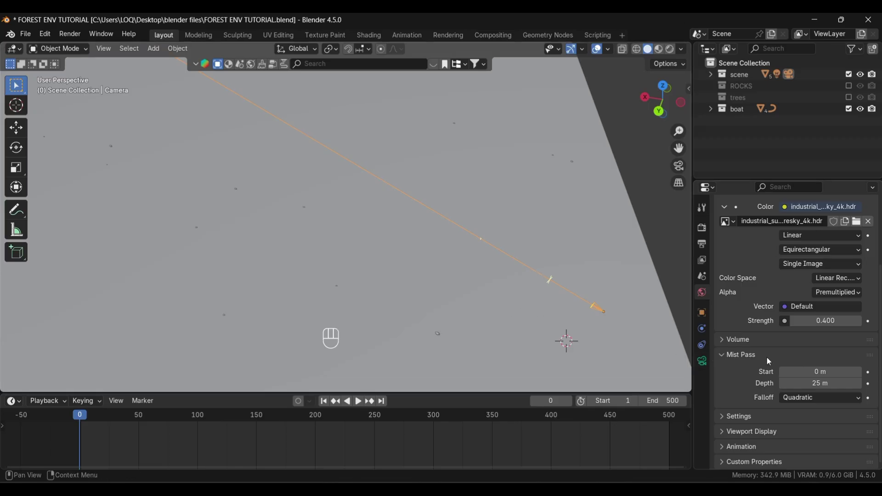
- Try a Mist Pass depth of 600 m and check how far it reaches along the camera line past the forest
click(820, 383)
key(BackSpace)
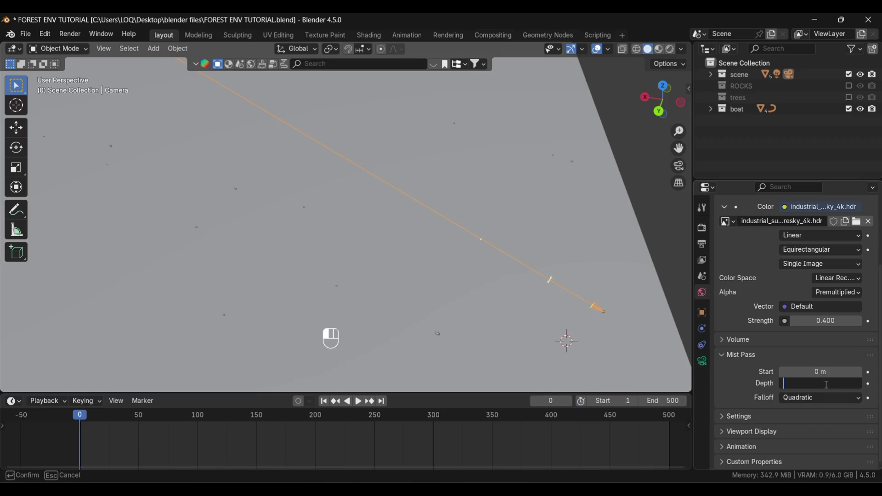
text(600)
key(Return)
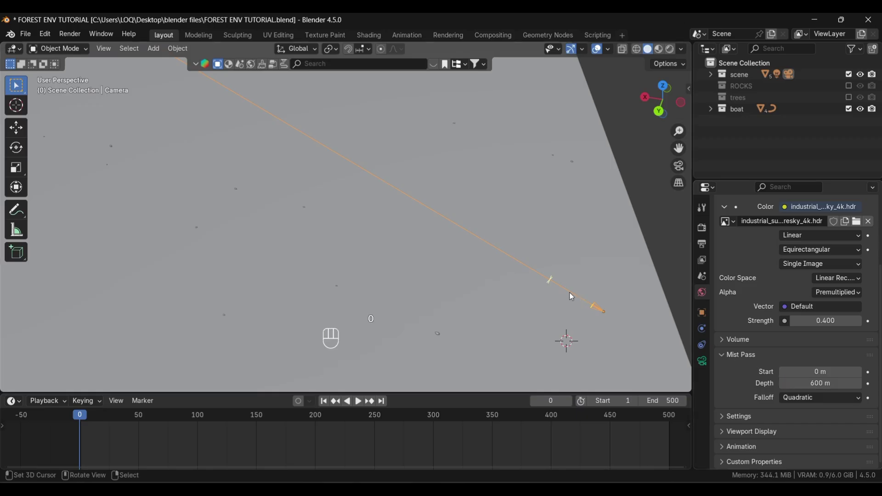
middle_drag(579, 297, 494, 300)
alt+shift+drag(311, 214, 432, 311)
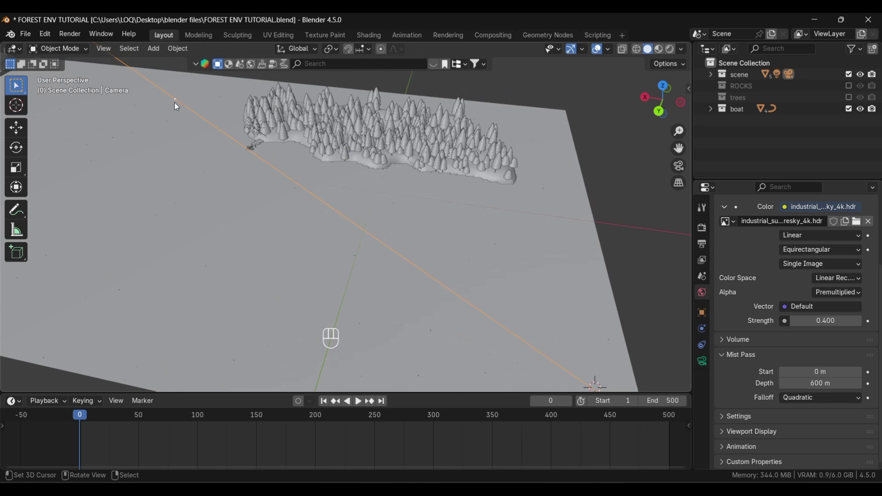
- Increase the Mist Pass depth to 750 m and fine-tune it to 815 m
click(815, 384)
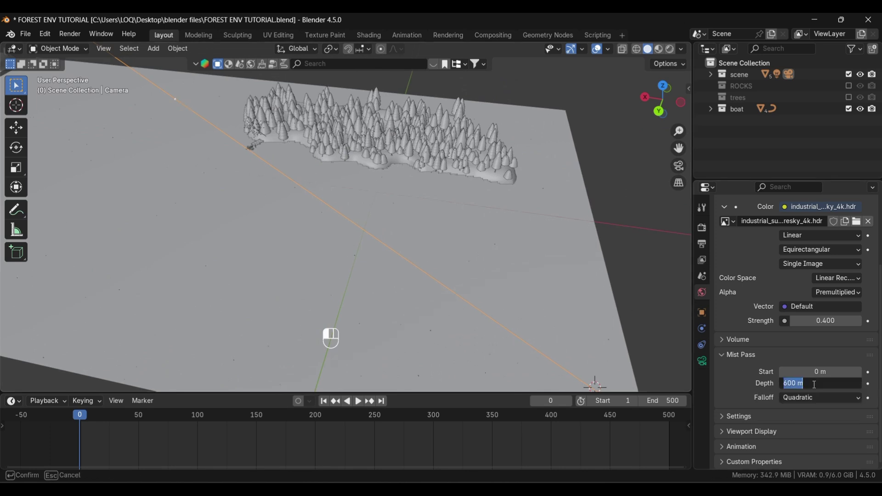
text(750)
key(Return)
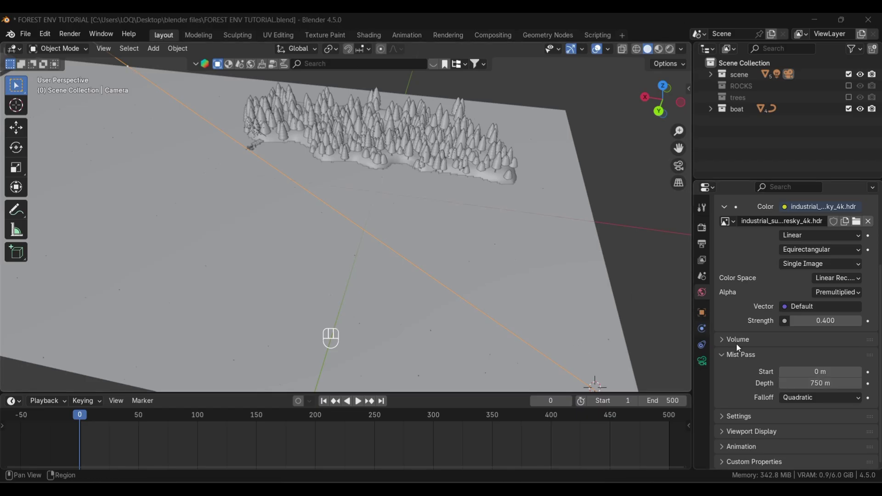
drag(821, 384, 849, 383)
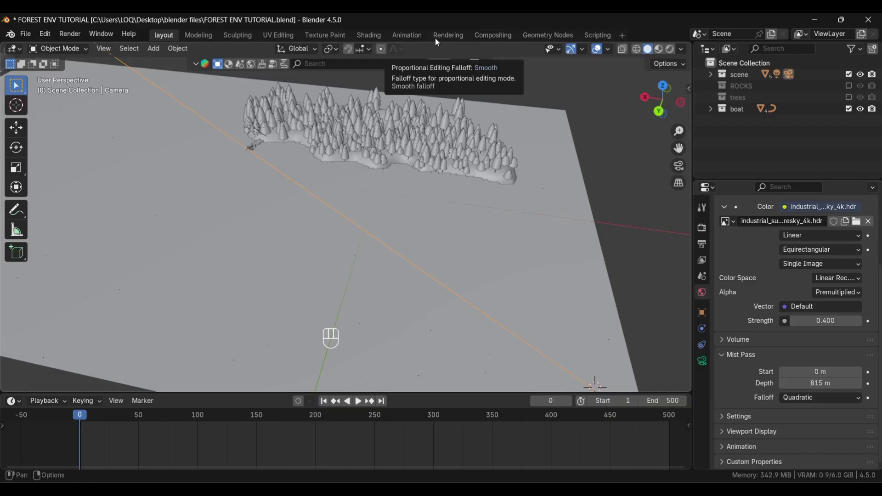
- Go to the Compositing workspace and check in the add-on preferences whether Node Wrangler is enabled
click(482, 36)
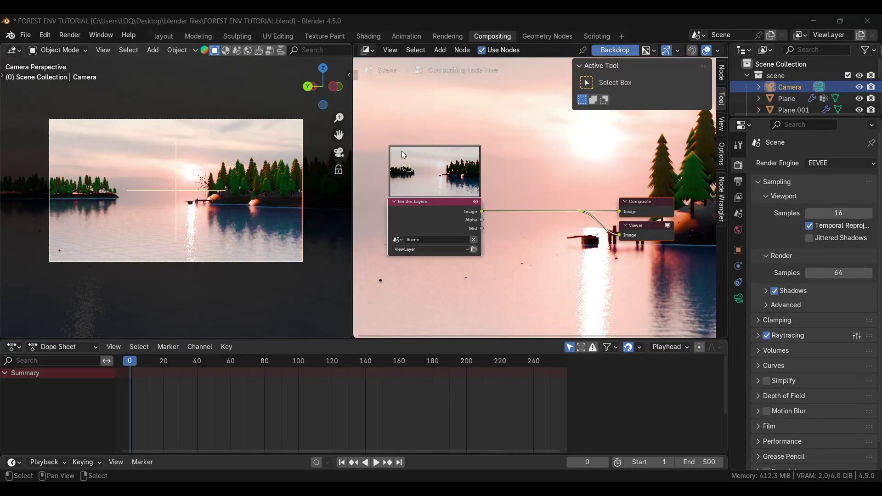
middle_drag(453, 145, 446, 136)
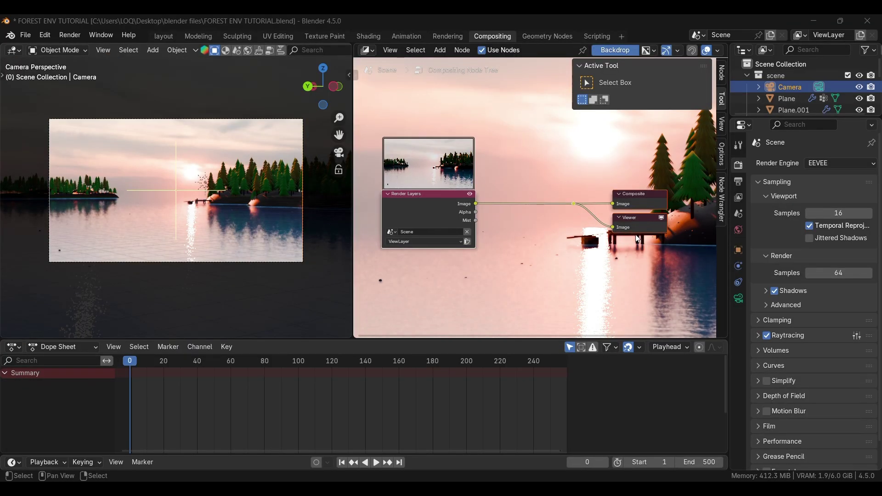
click(45, 39)
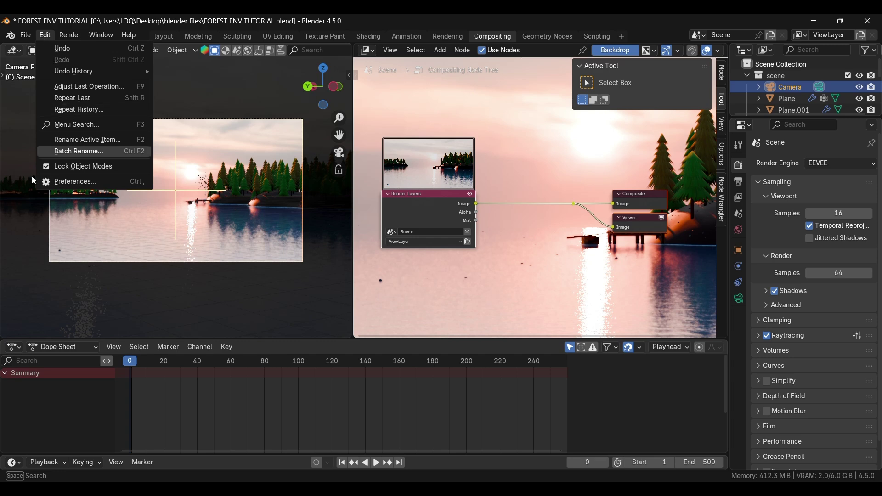
click(54, 183)
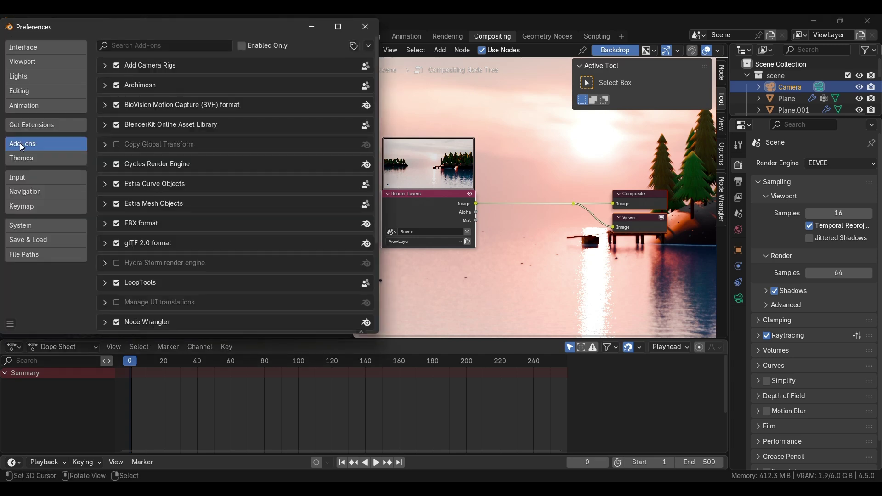
click(127, 45)
text(node)
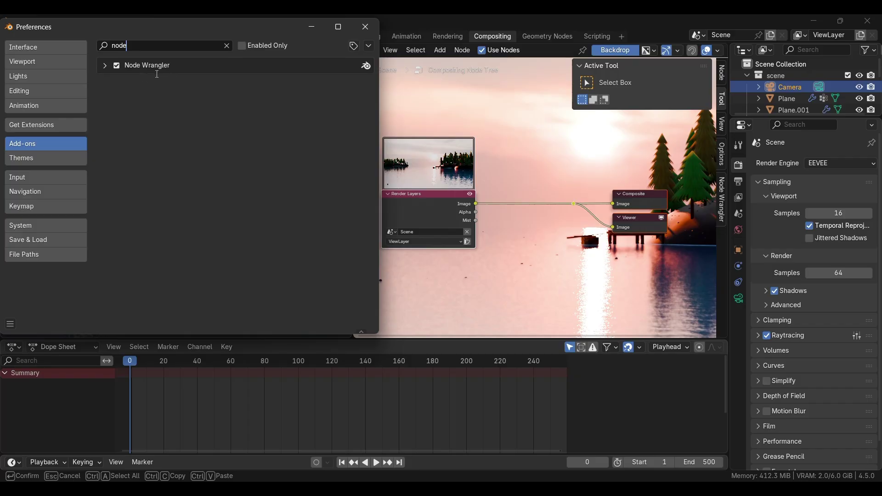
click(366, 27)
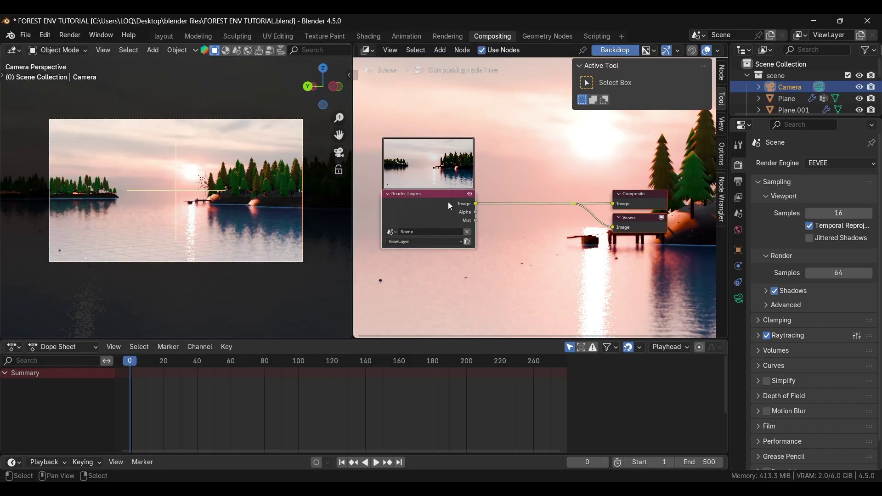
- Preview the Mist output in the Viewer by rendering the frame from the layout workspace, and reconnect the Image output to the Viewer
drag(476, 221, 622, 229)
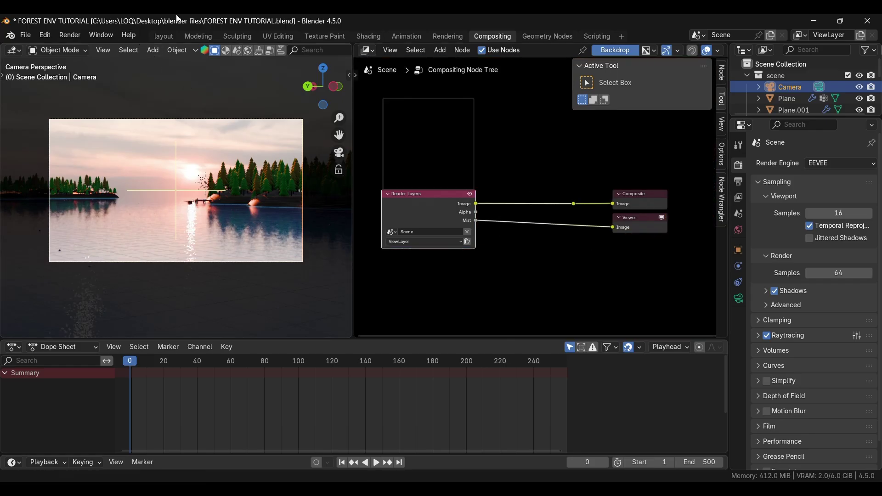
click(165, 37)
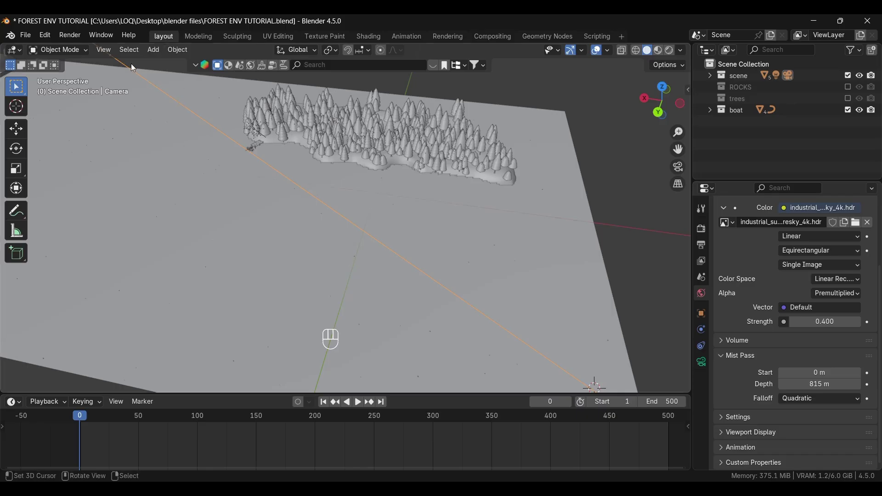
click(70, 35)
click(80, 49)
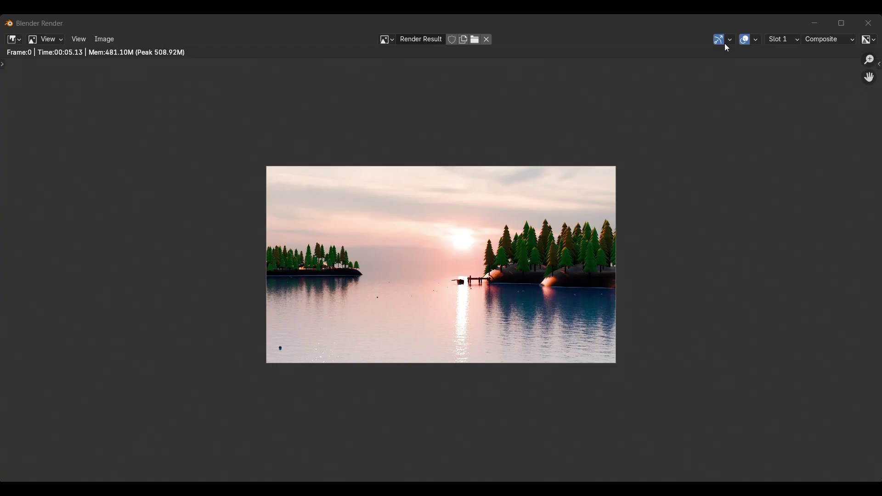
click(868, 23)
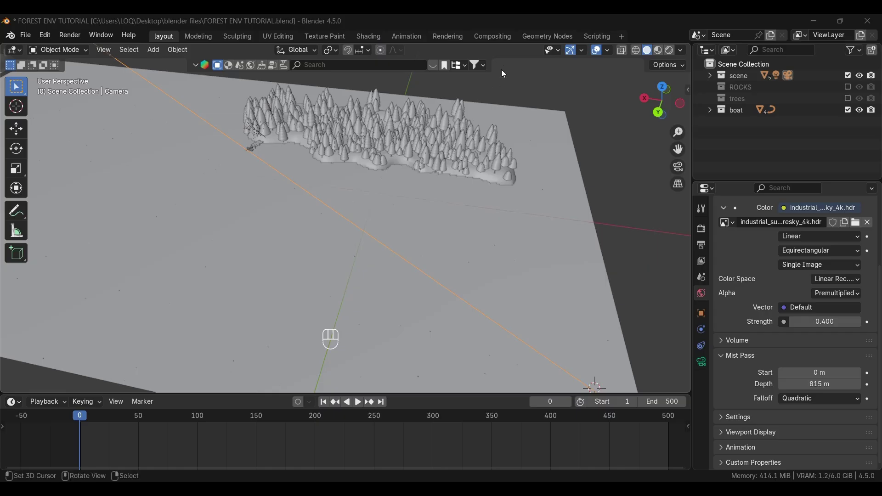
click(480, 37)
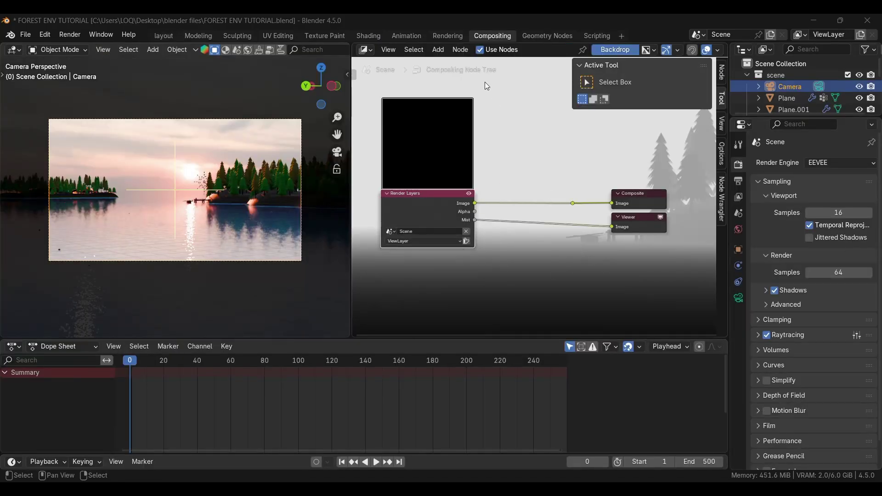
drag(476, 204, 619, 229)
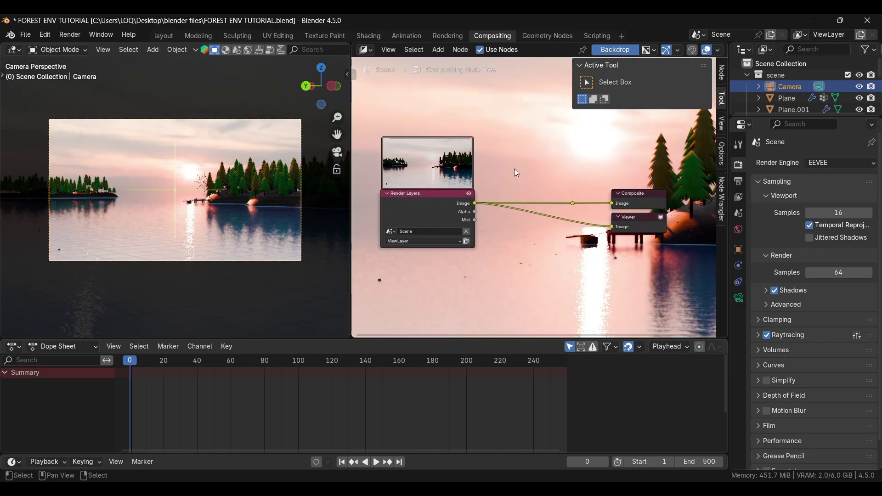
- Insert an Alpha Over node between Render Layers and the outputs, feeding both the Viewer and Composite nodes
key(shift+a)
click(512, 169)
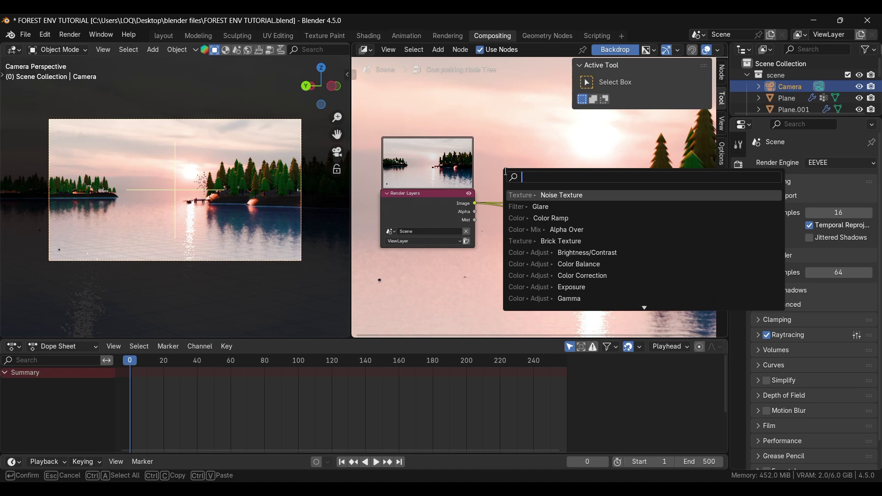
text(alpha)
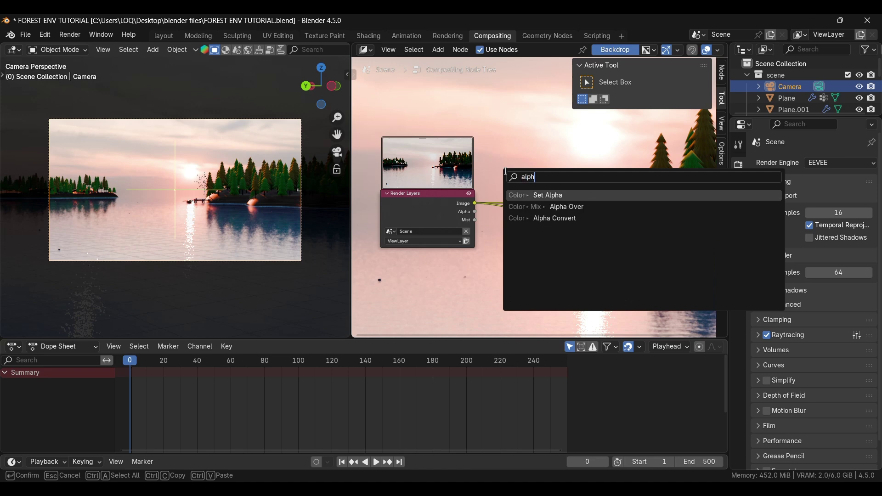
click(578, 208)
click(571, 225)
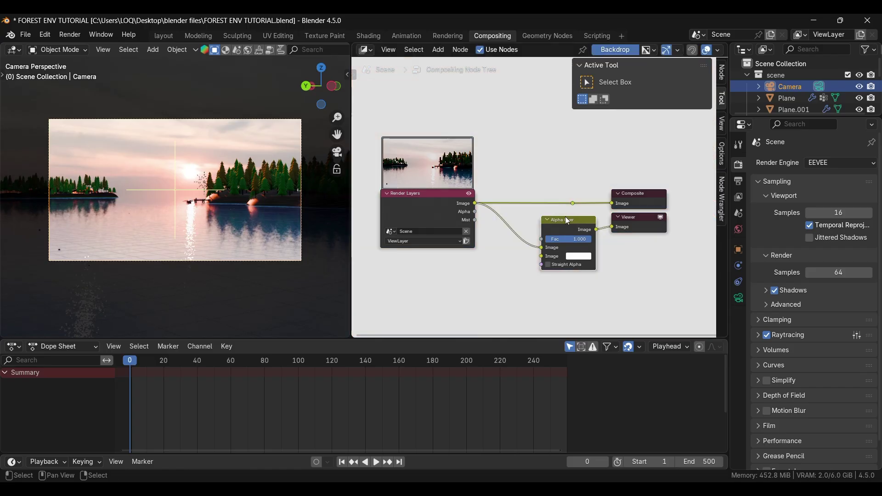
drag(597, 229, 611, 203)
drag(564, 219, 558, 193)
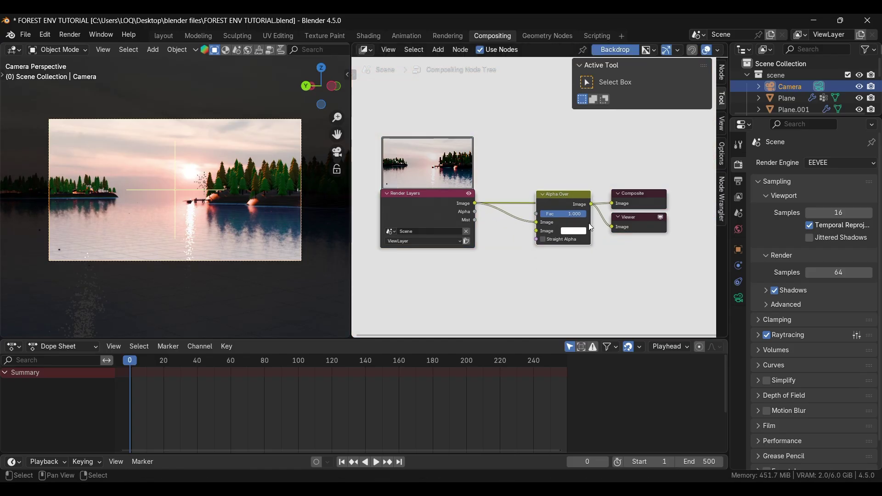
- Turn off the compositor's backdrop and hide its sidebar
scroll(540, 245, down, 1)
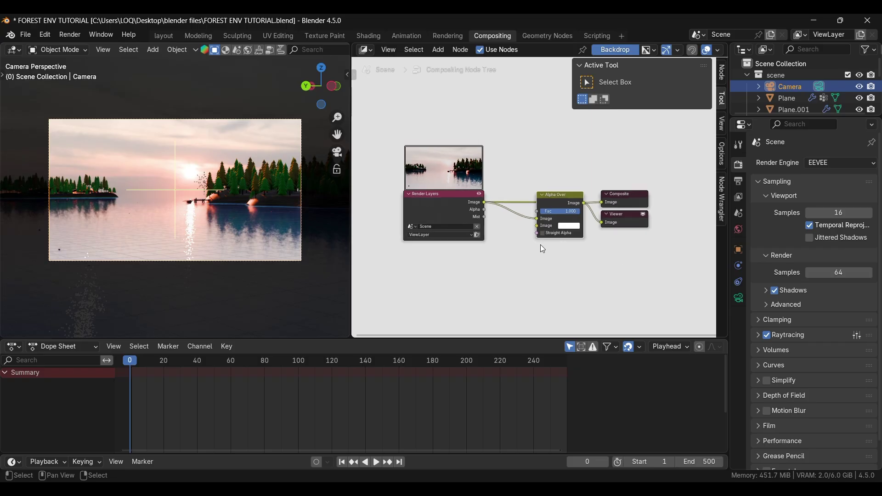
scroll(625, 51, down, 1)
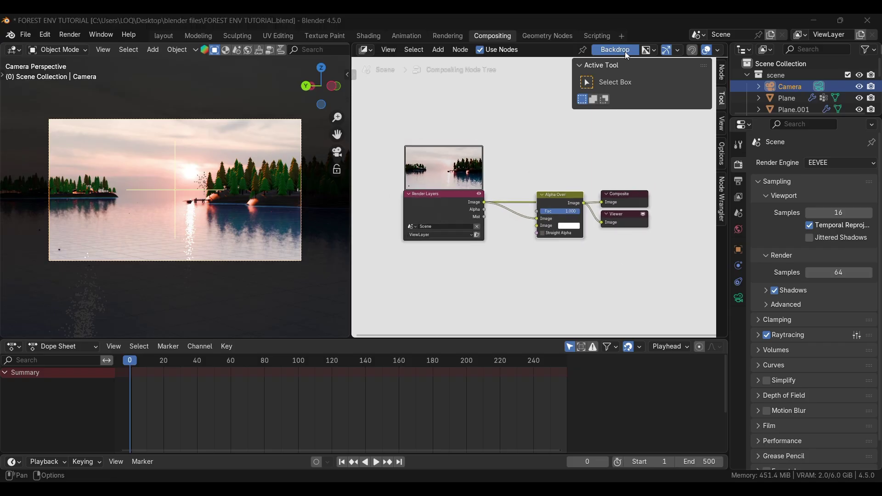
click(627, 53)
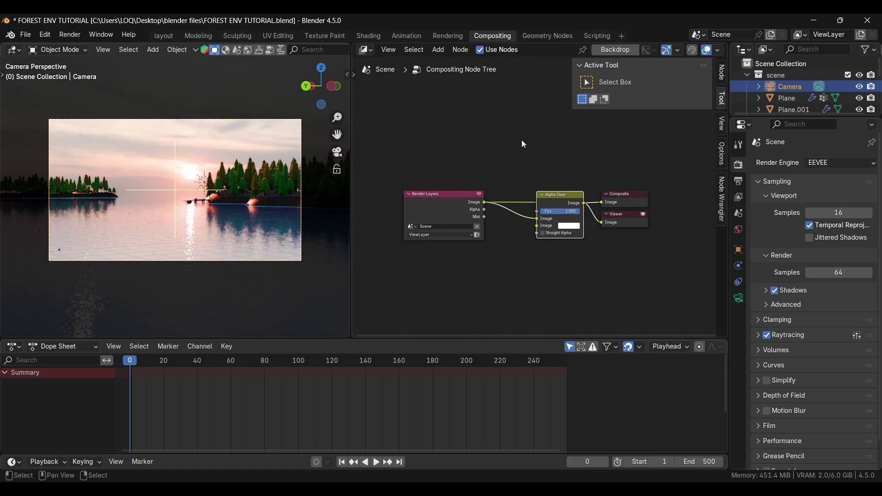
key(n)
- Set the 3D Viewport's Compositor option to Always and shrink the Dope Sheet to enlarge the areas above it
scroll(260, 51, down, 10)
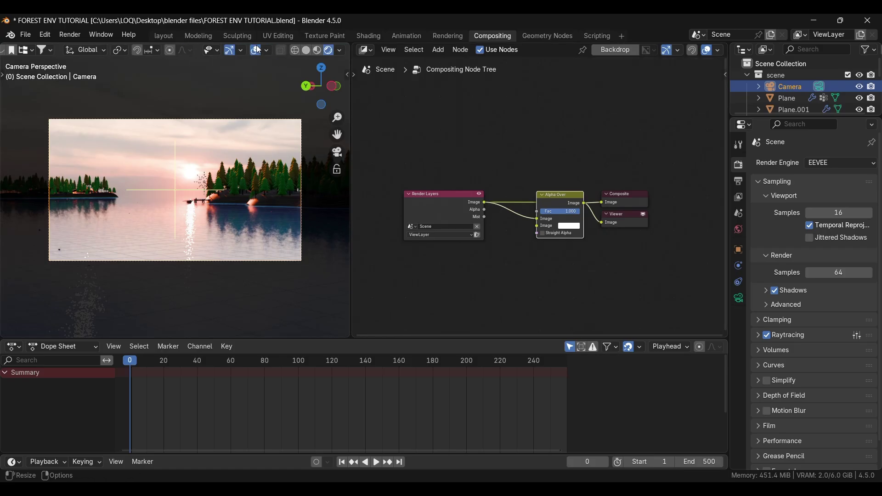
click(340, 50)
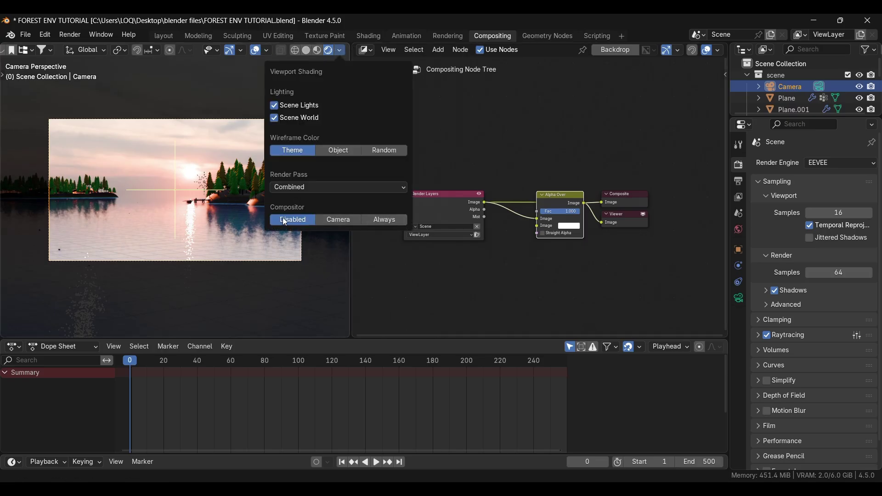
click(385, 220)
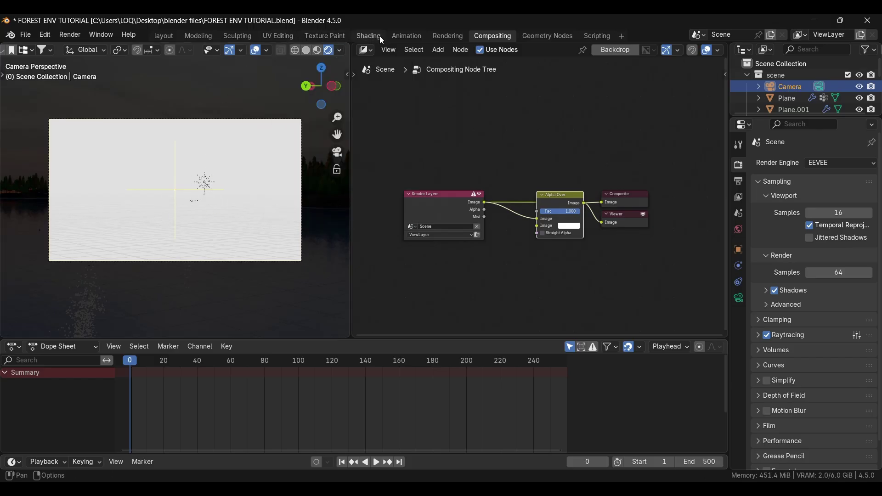
drag(410, 341, 413, 422)
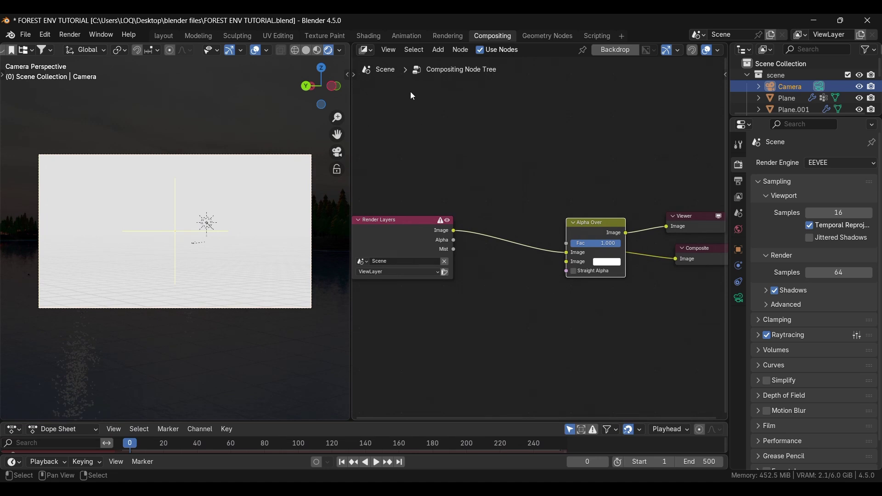
- Connect the Mist output to the Alpha Over node's Fac input and tint its second image color pale blue, #D3DBFF
drag(454, 250, 567, 244)
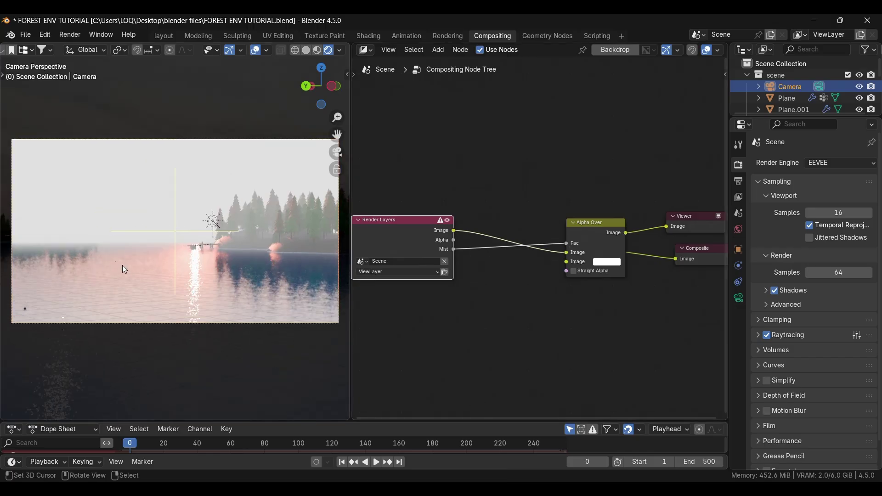
click(608, 264)
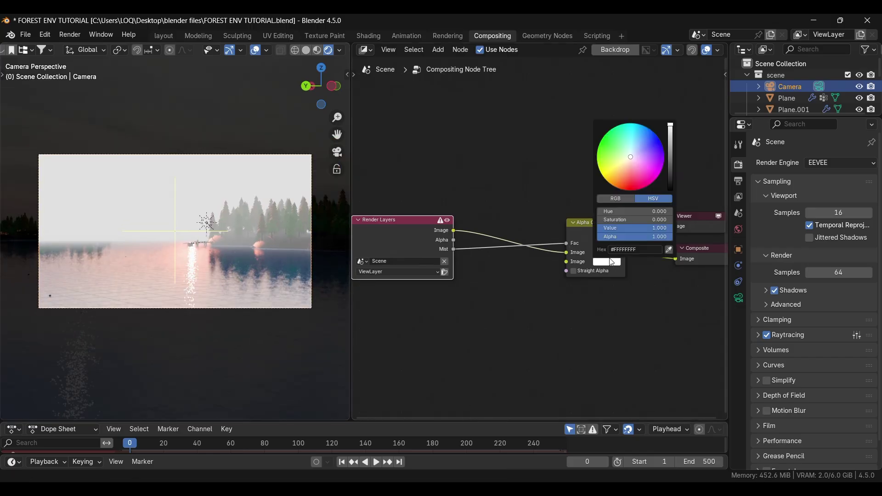
drag(647, 159, 633, 129)
click(643, 163)
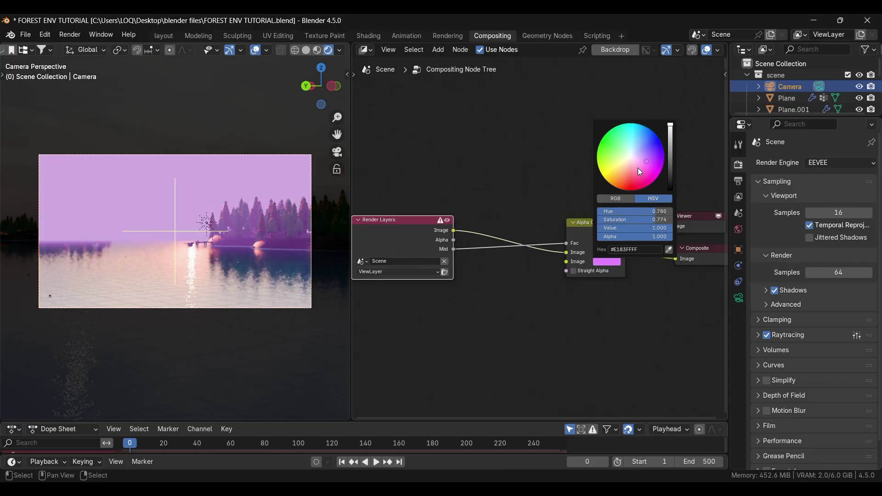
click(634, 160)
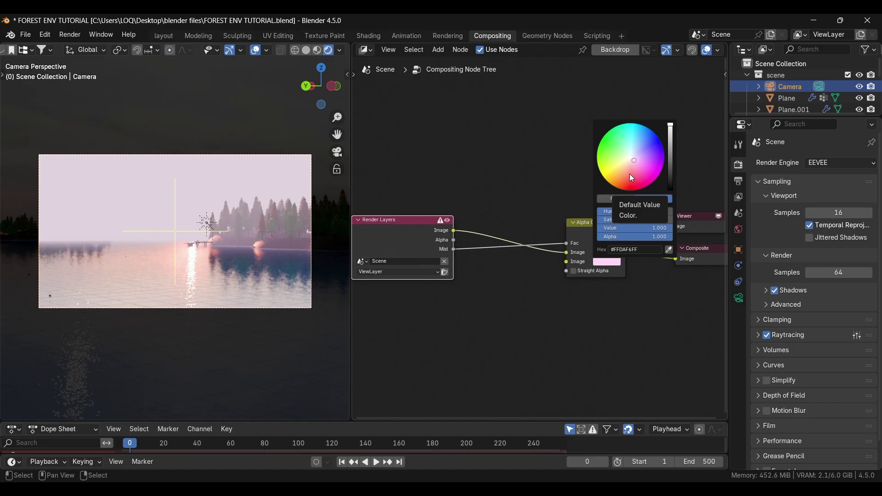
click(630, 174)
click(634, 160)
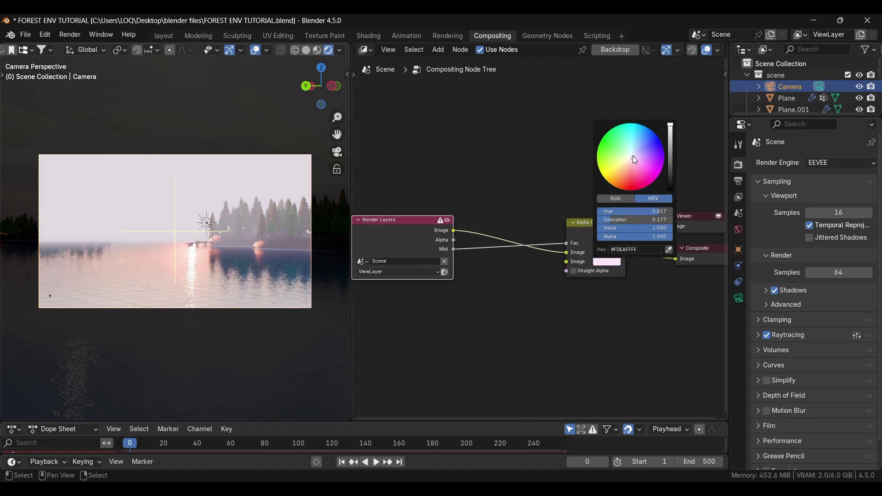
click(634, 152)
click(635, 152)
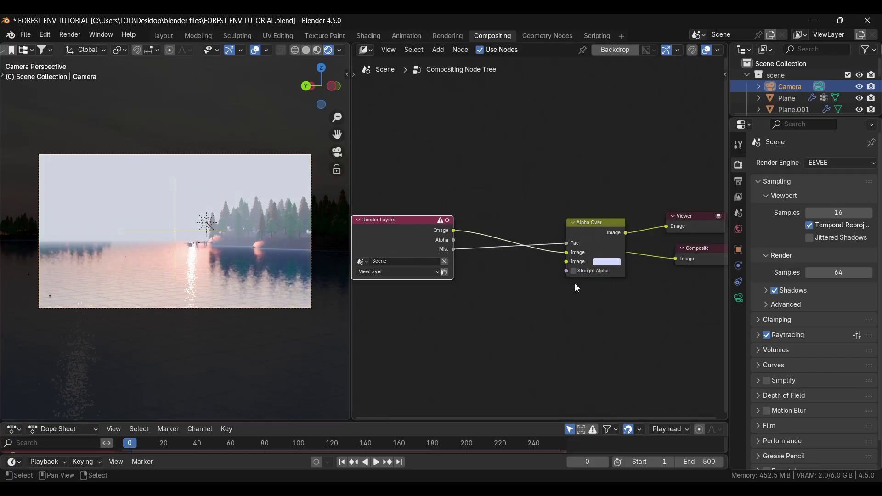
click(605, 263)
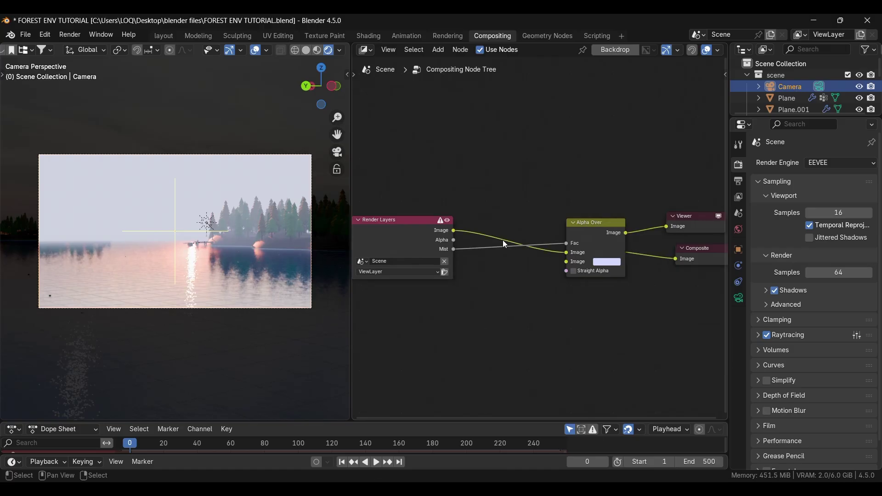
- Insert a Color Ramp between the Mist output and the Alpha Over factor, and move Render Layers and Alpha Over above it
key(shift+a)
click(505, 203)
text(c)
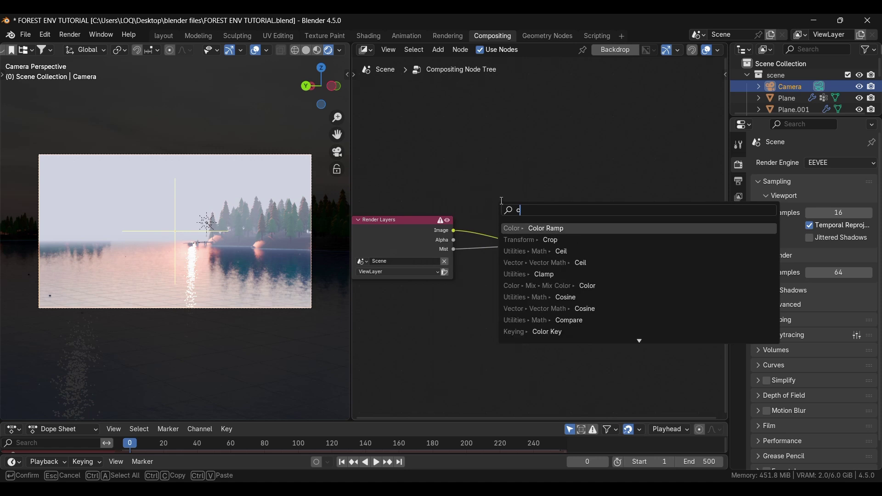
text(olo)
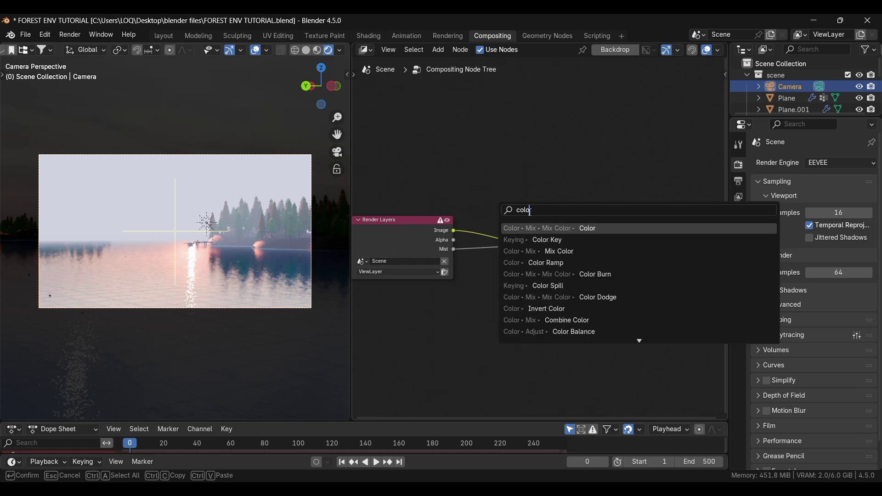
click(547, 264)
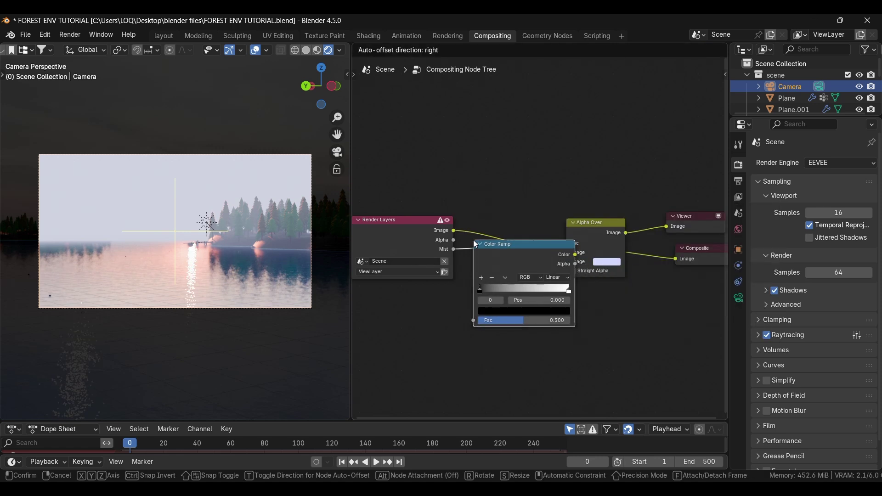
click(476, 244)
drag(431, 223, 433, 165)
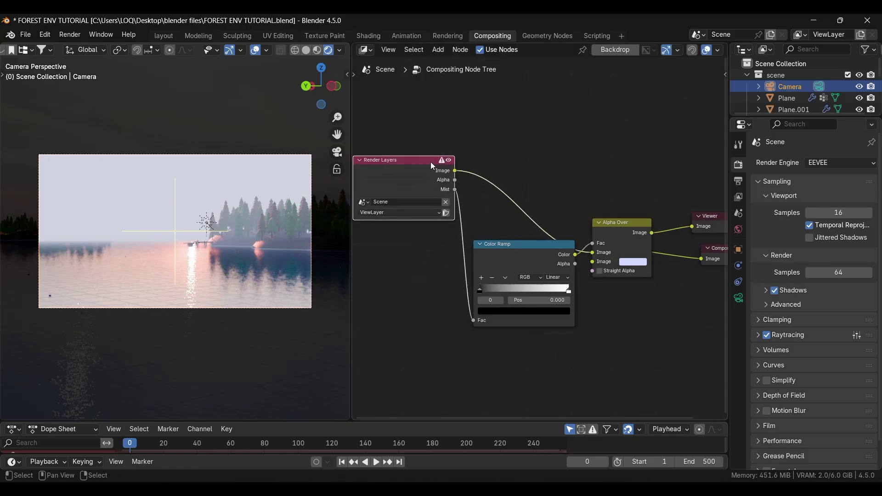
drag(619, 223, 619, 173)
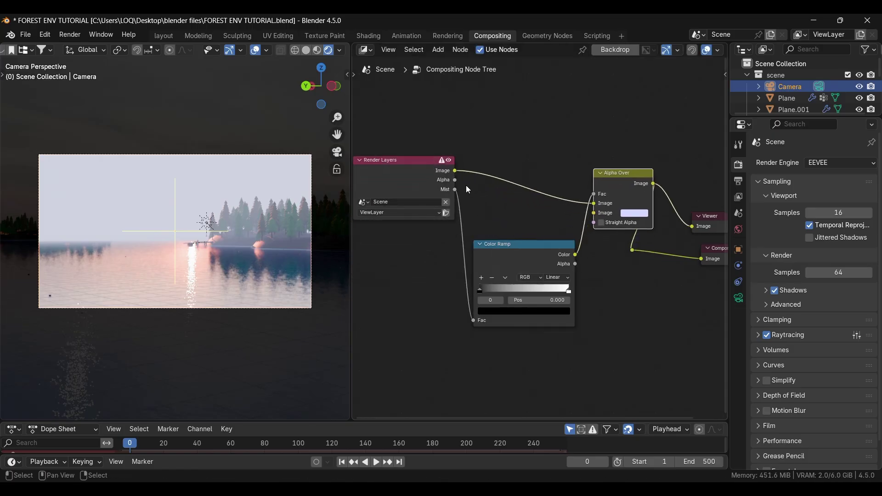
- Lighten the Color Ramp's black stop to dark grey, #3D3D3D
mouse_move(582, 299)
mouse_down()
mouse_move(500, 308)
mouse_move(596, 301)
mouse_up()
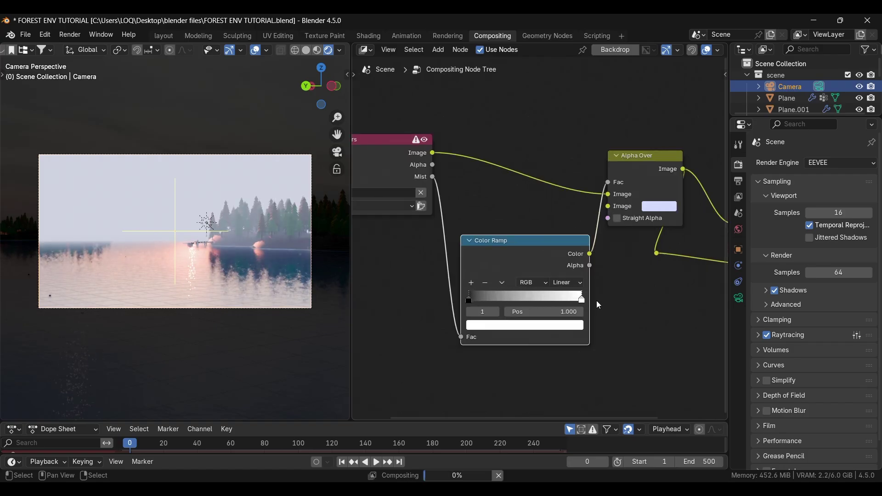
drag(469, 299, 431, 312)
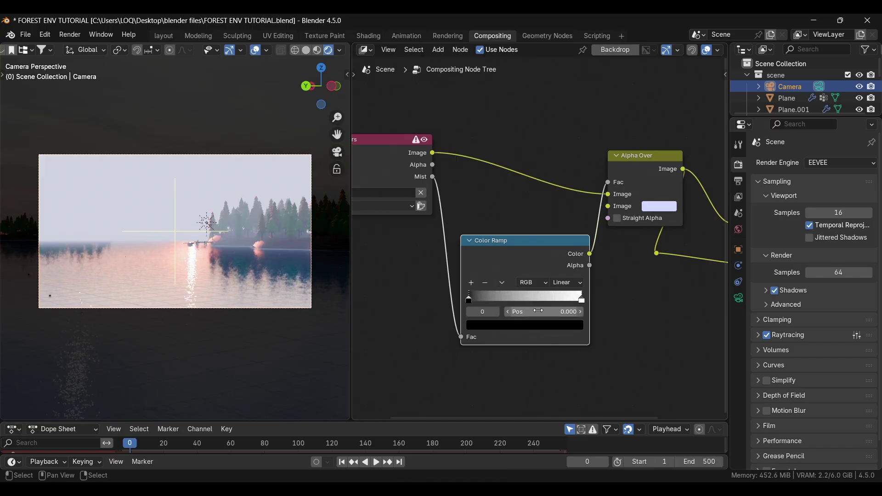
click(492, 324)
click(568, 216)
drag(566, 212, 566, 208)
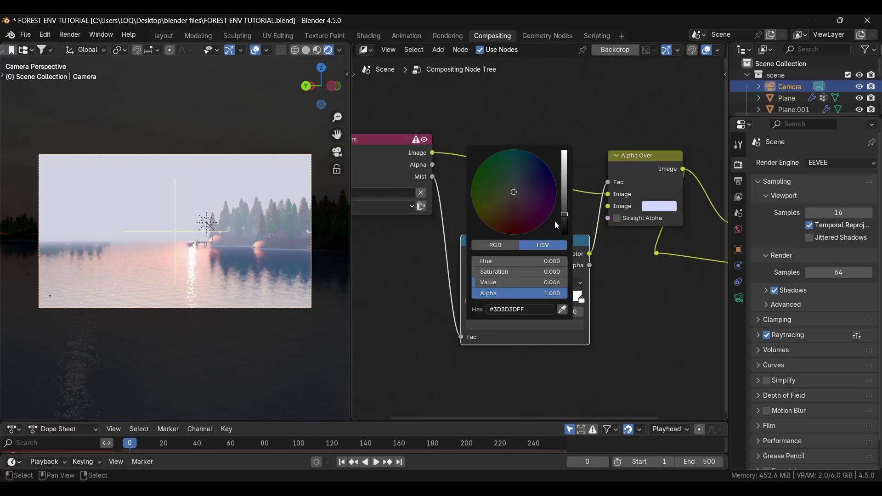
- Move the Color Ramp's white stop to position 0.913 and darken it to light grey, #E5E5E5
click(581, 299)
mouse_move(587, 301)
mouse_down()
mouse_move(536, 302)
mouse_move(592, 291)
mouse_up()
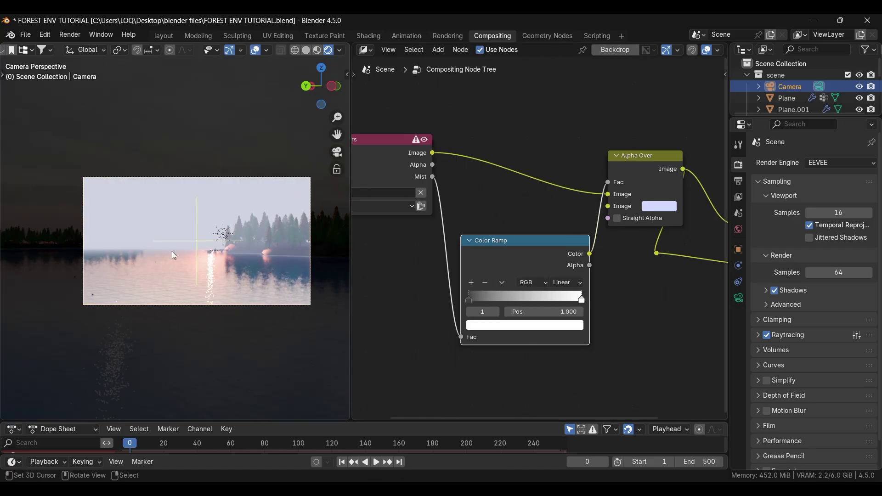
scroll(189, 248, up, 6)
shift+middle_drag(233, 232, 7, 228)
drag(581, 304, 549, 306)
mouse_move(547, 303)
mouse_down()
mouse_move(477, 313)
mouse_move(541, 304)
mouse_up()
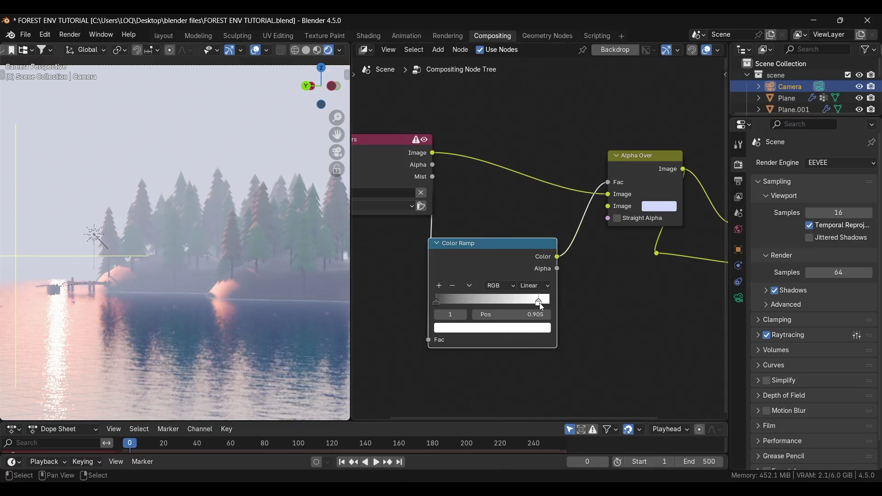
click(525, 329)
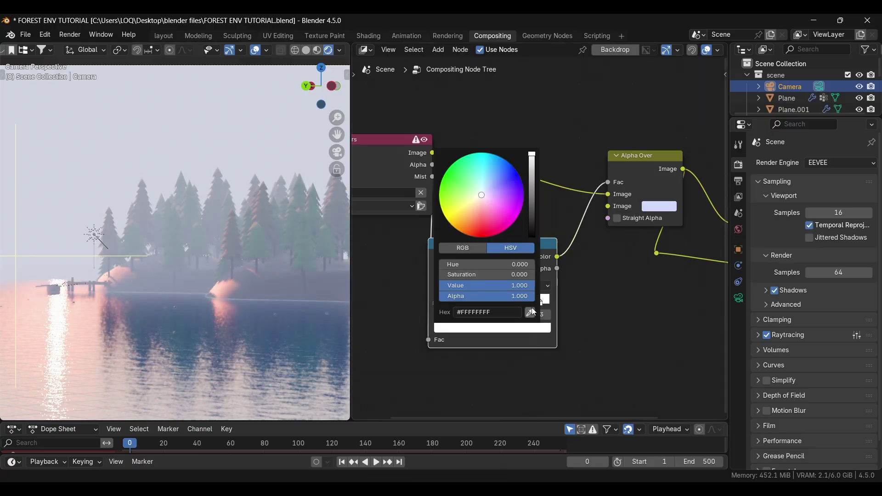
click(532, 162)
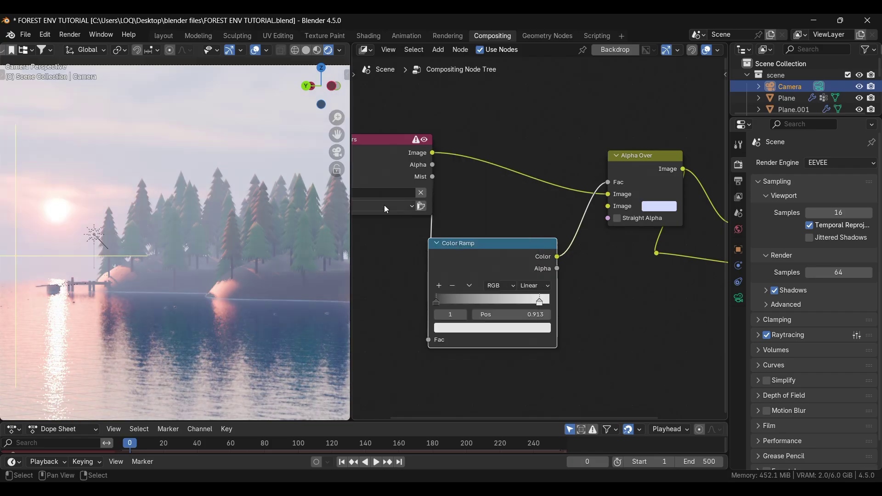
- Darken the Color Ramp's light stop further to a mid-light grey and restore its position to 1.000
scroll(174, 275, down, 4)
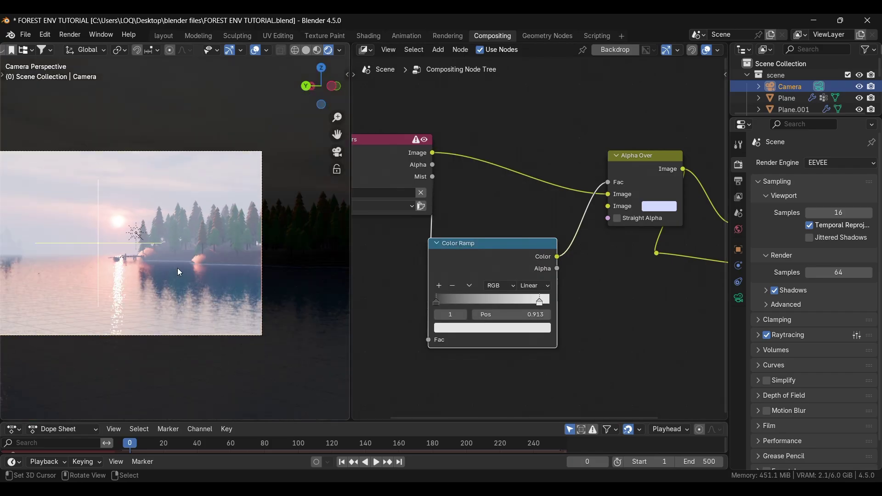
scroll(53, 274, down, 3)
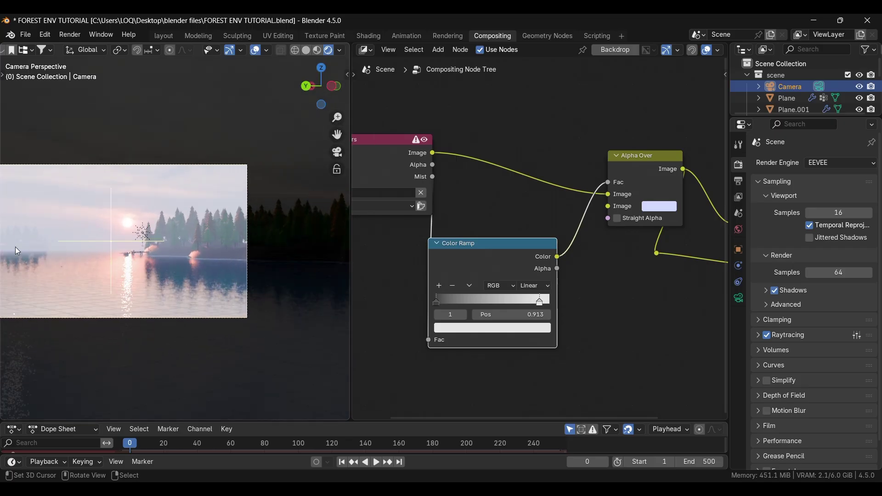
click(525, 328)
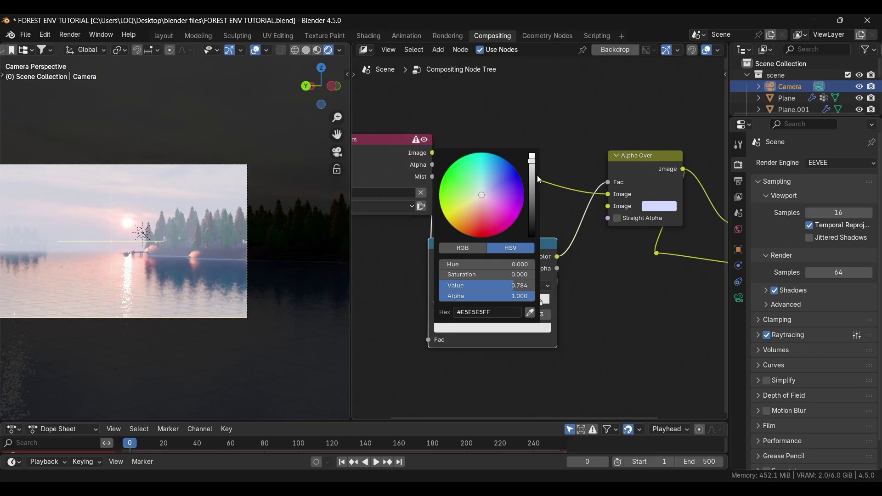
click(534, 175)
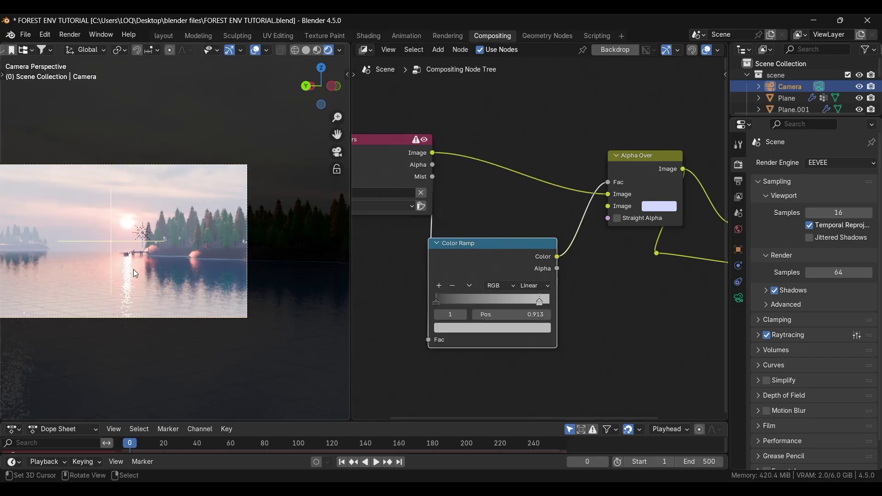
shift+middle_drag(110, 280, 155, 291)
key(ctrl+z)
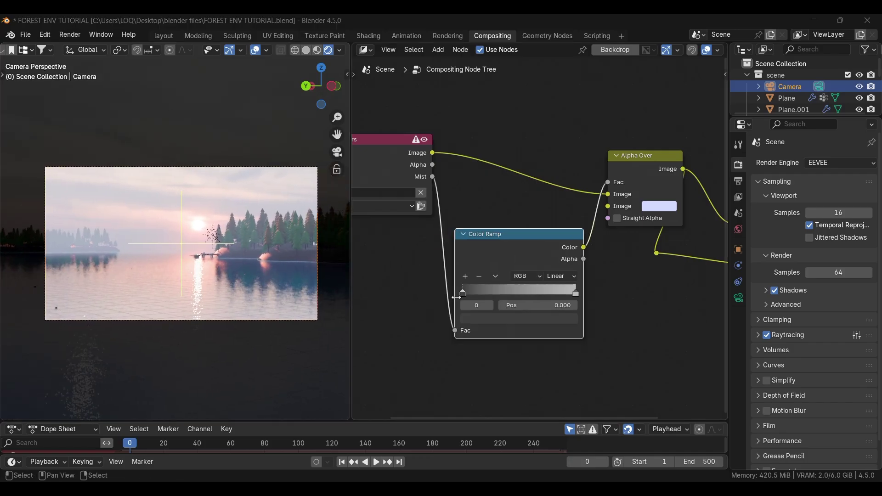
- Return the Color Ramp's dark stop to black and set its light stop to a medium grey
click(477, 319)
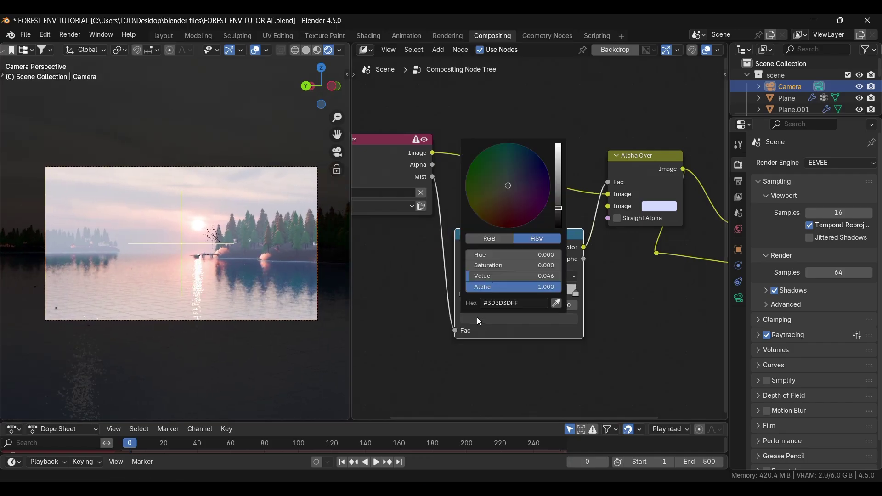
drag(556, 210, 559, 228)
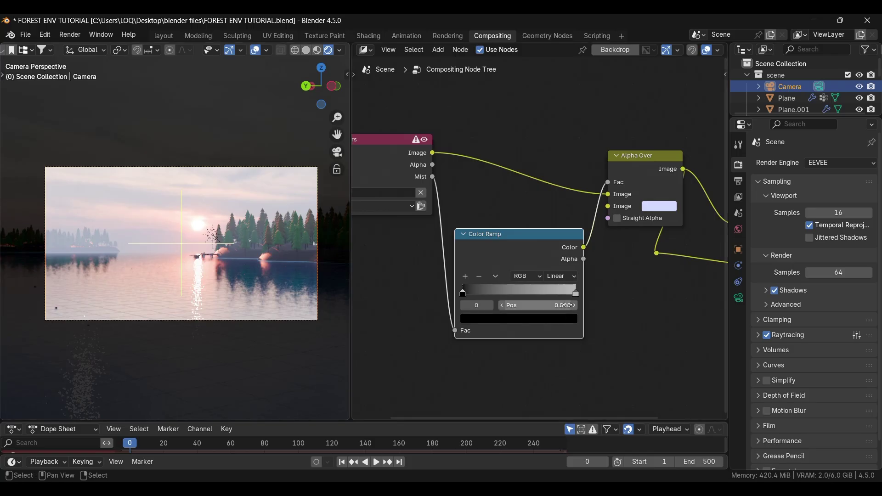
click(575, 295)
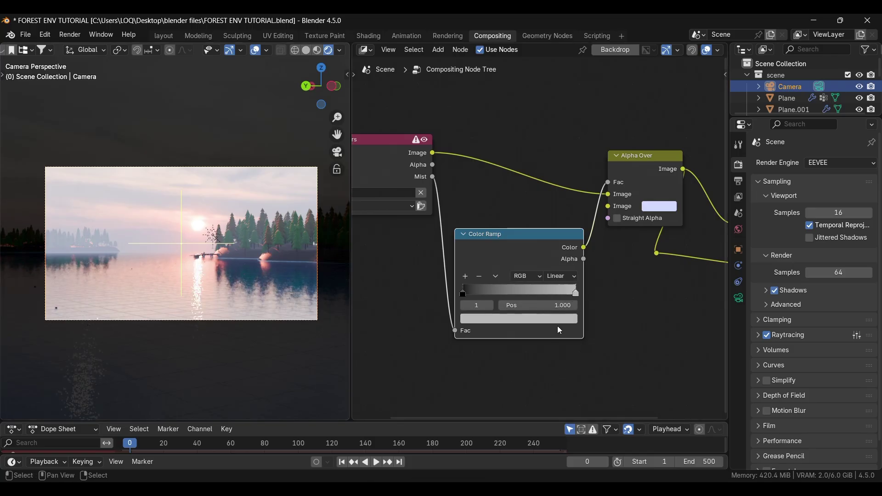
click(558, 322)
click(558, 182)
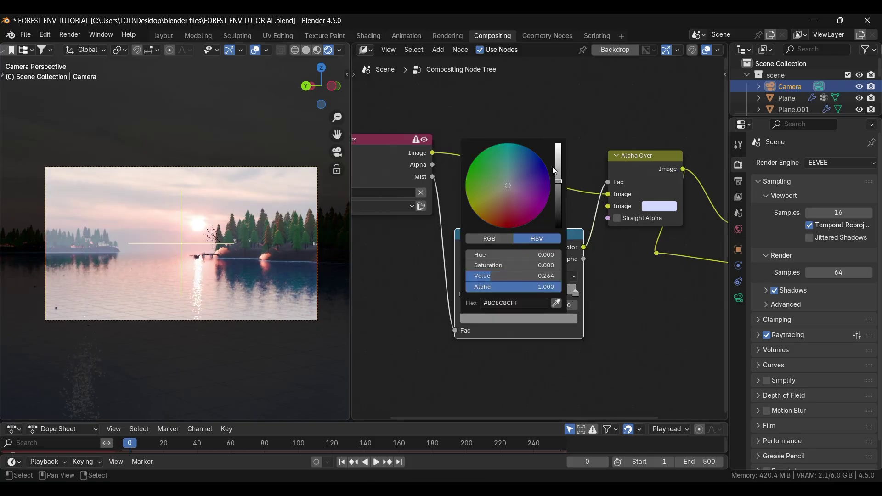
drag(558, 181, 558, 151)
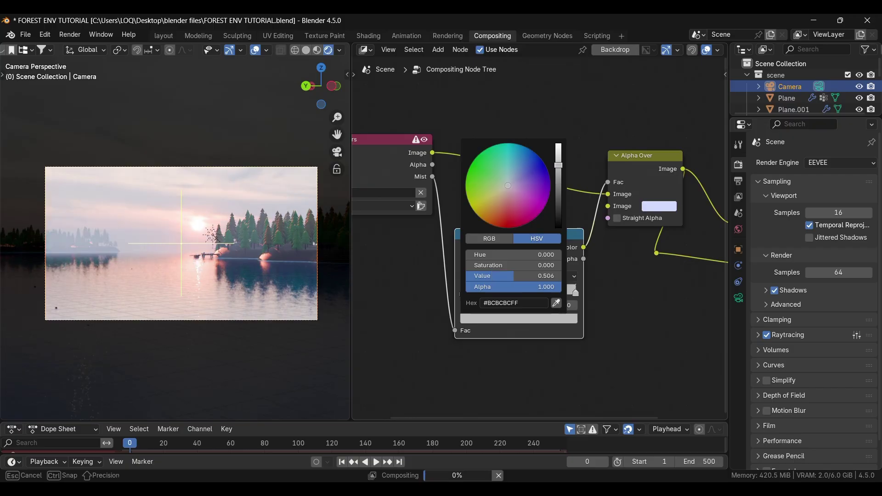
- Change the Alpha Over node's second image color to a more saturated blue
scroll(200, 264, up, 1)
click(652, 208)
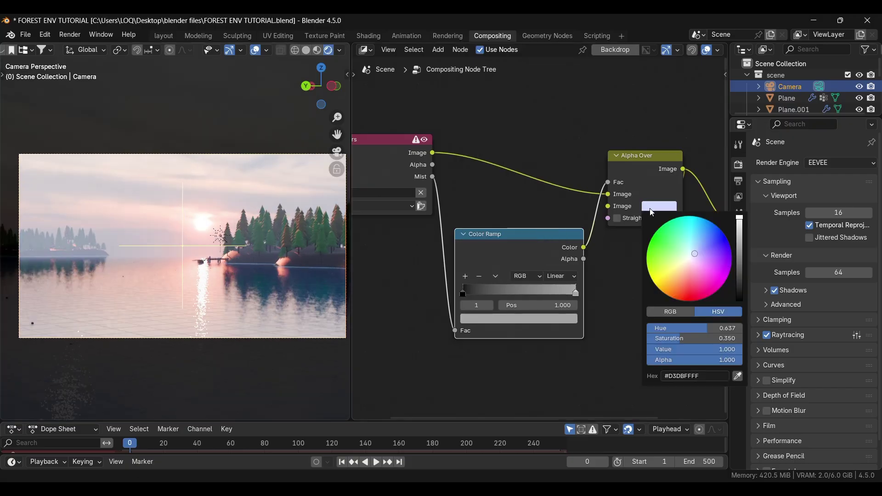
click(700, 234)
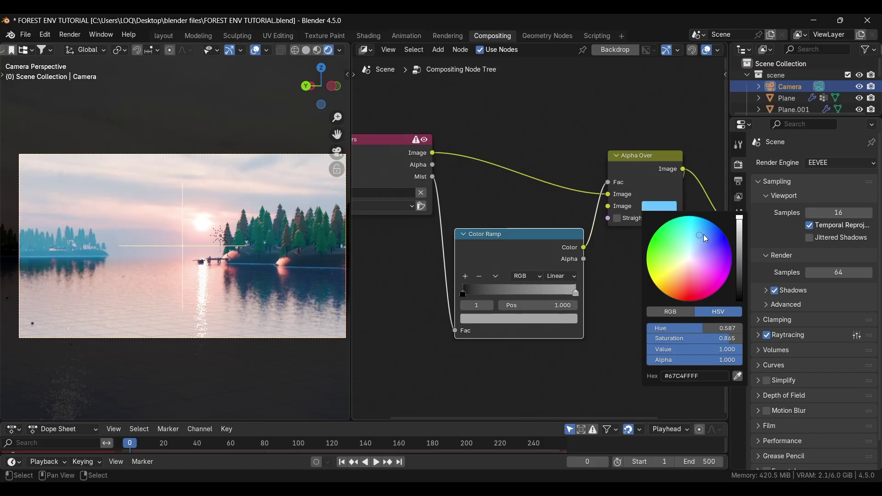
click(706, 236)
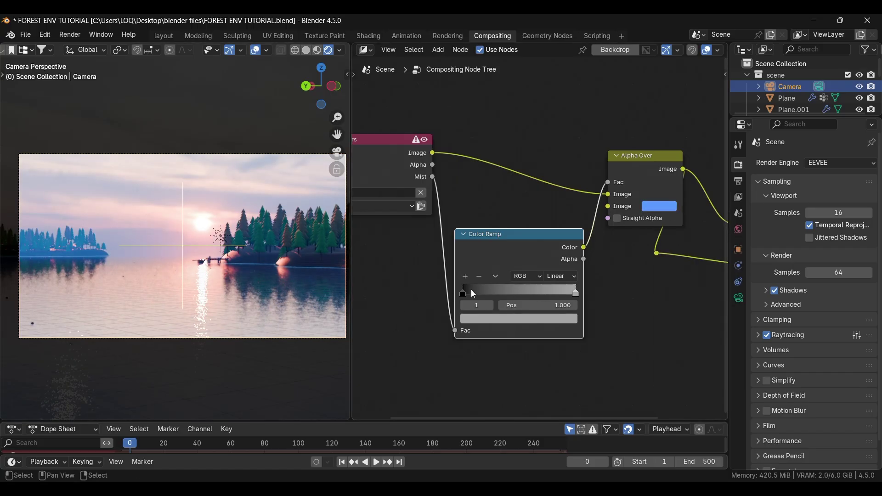
- Select the lake plane, switch to the layout workspace and view the scene through the camera
click(251, 339)
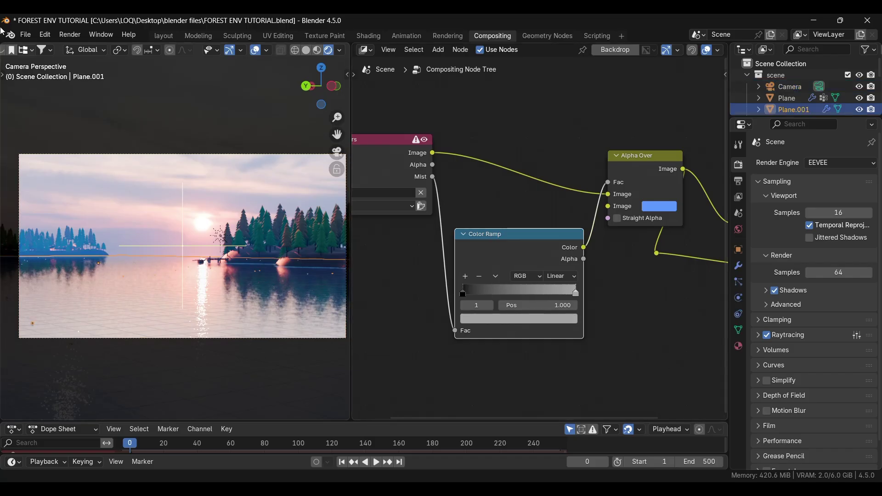
click(163, 37)
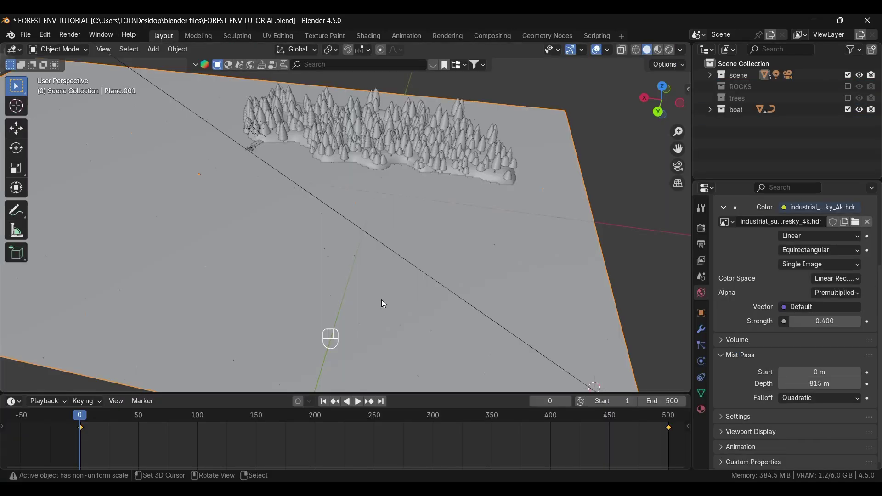
key(KP_0)
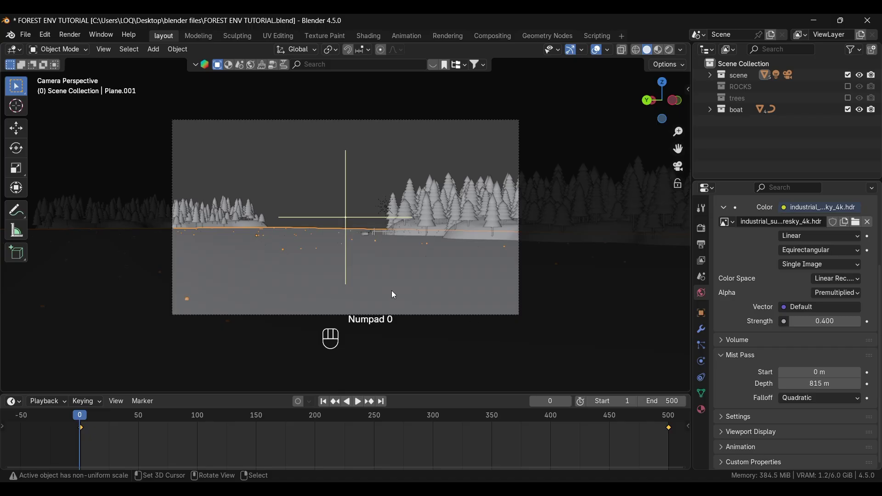
- Switch the viewport to rendered shading with the compositor result shown, and deselect the lake plane
key(z)
click(377, 203)
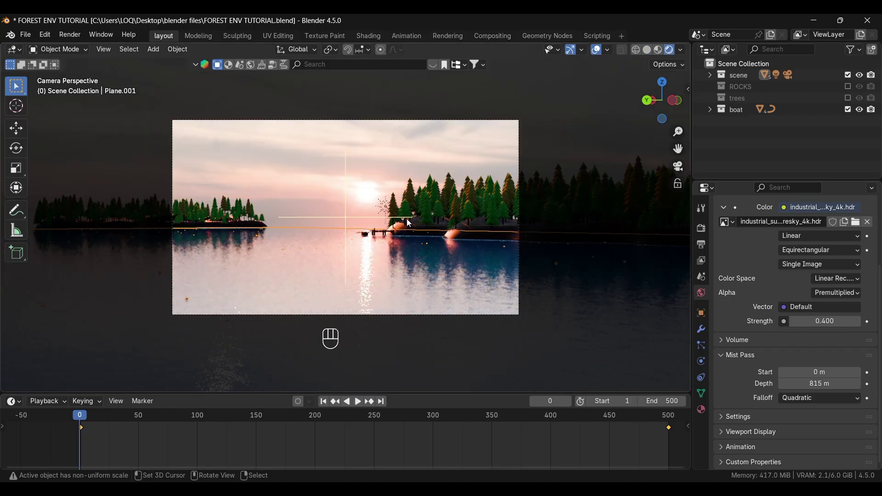
click(681, 49)
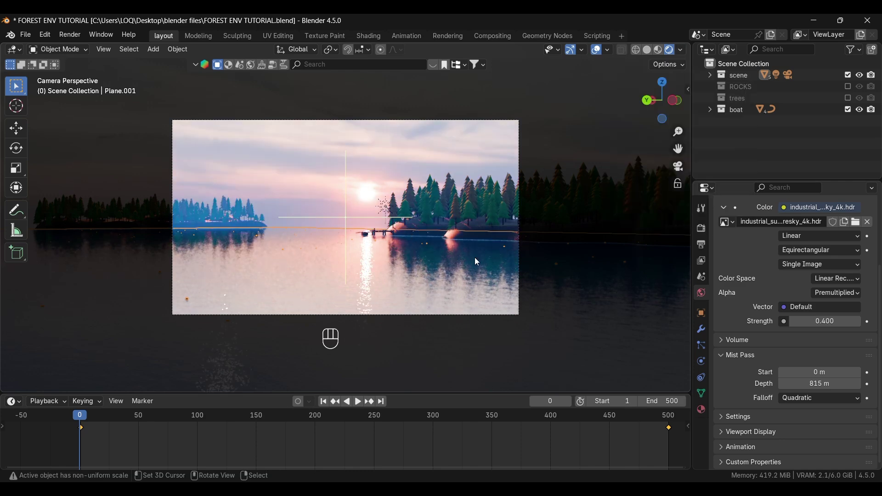
click(376, 177)
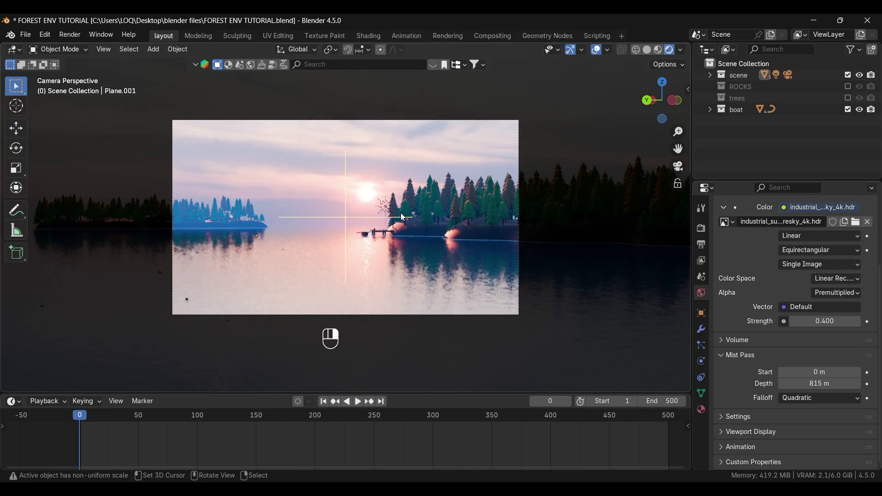
- Enable Depth of Field on the scene camera, focus it on the BézierCurve object, and inspect the result up close
click(497, 312)
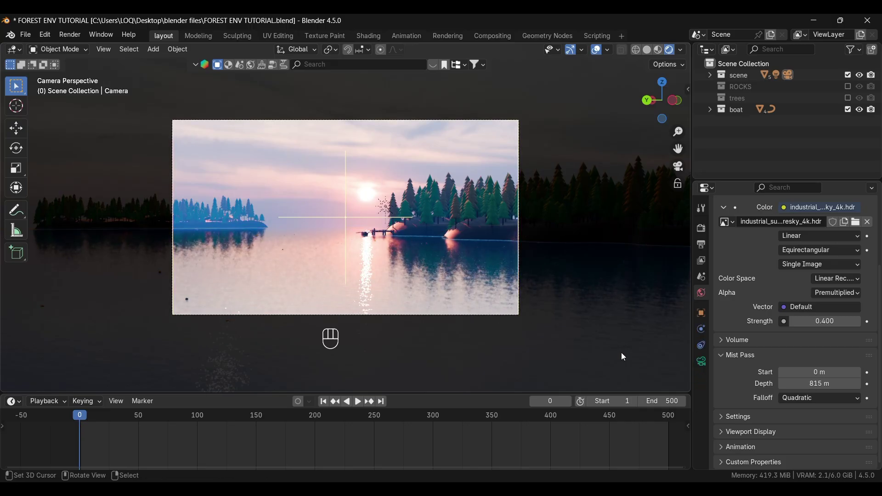
click(703, 366)
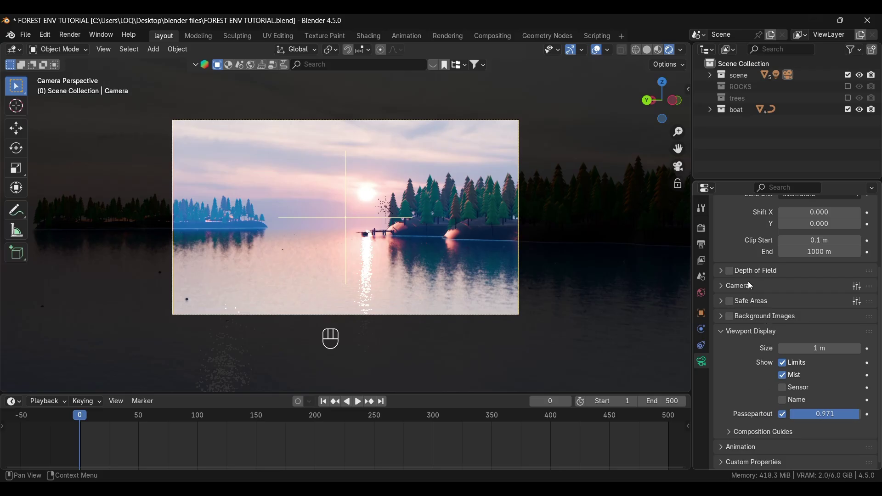
click(733, 271)
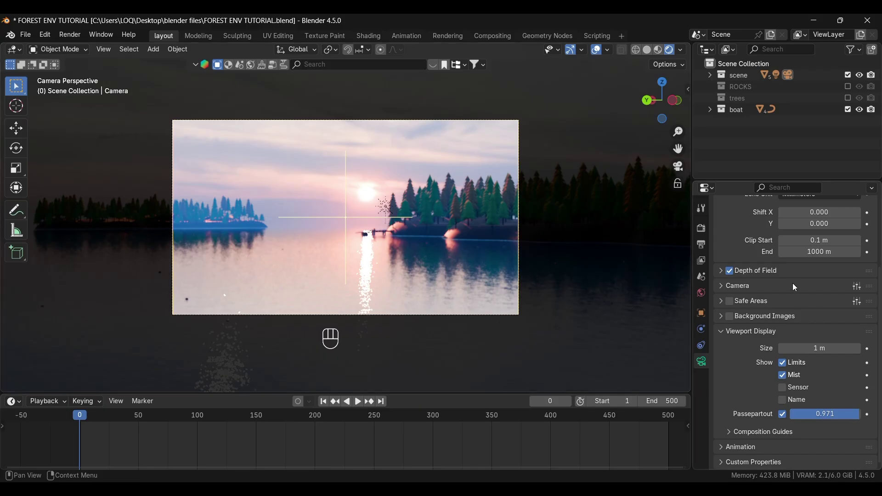
click(723, 271)
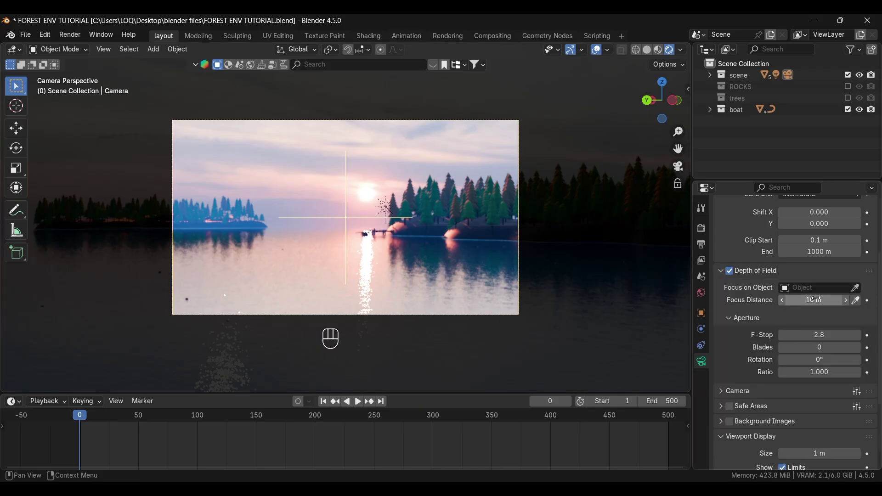
click(788, 291)
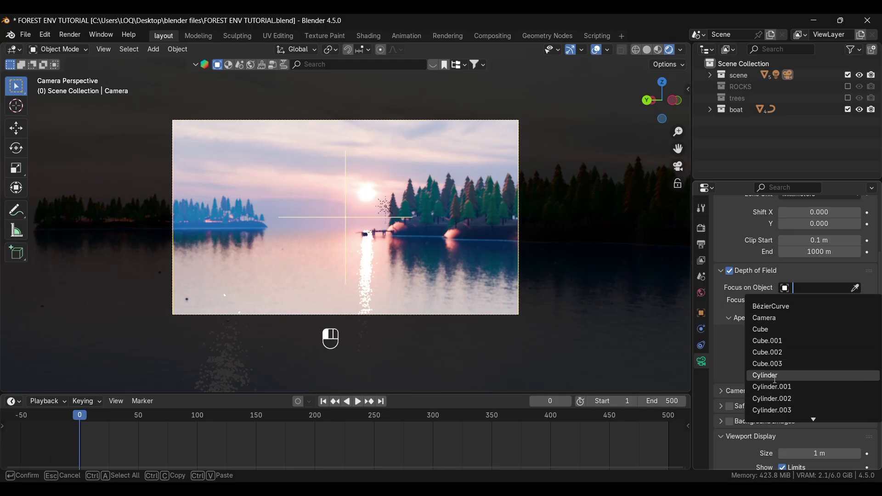
click(775, 307)
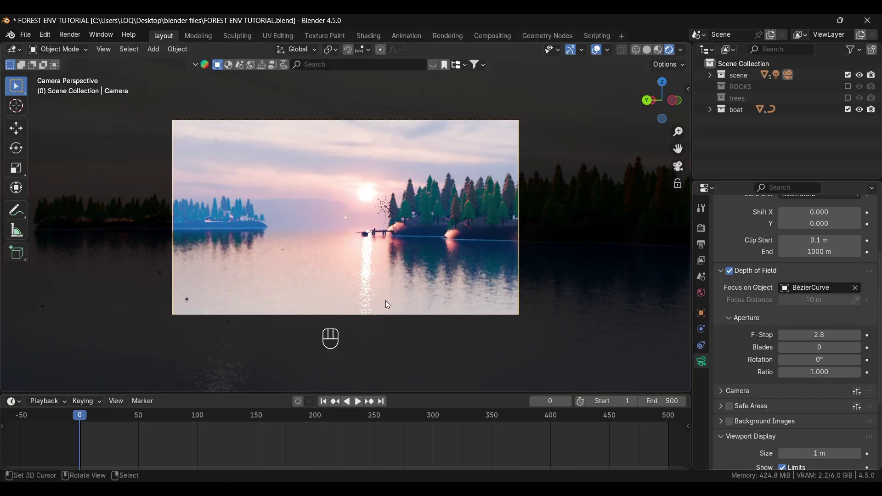
scroll(363, 237, up, 5)
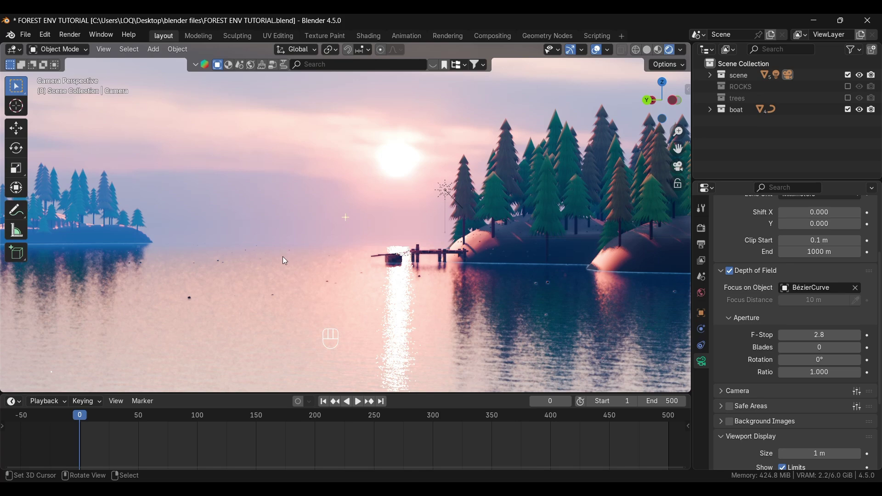
scroll(309, 256, down, 3)
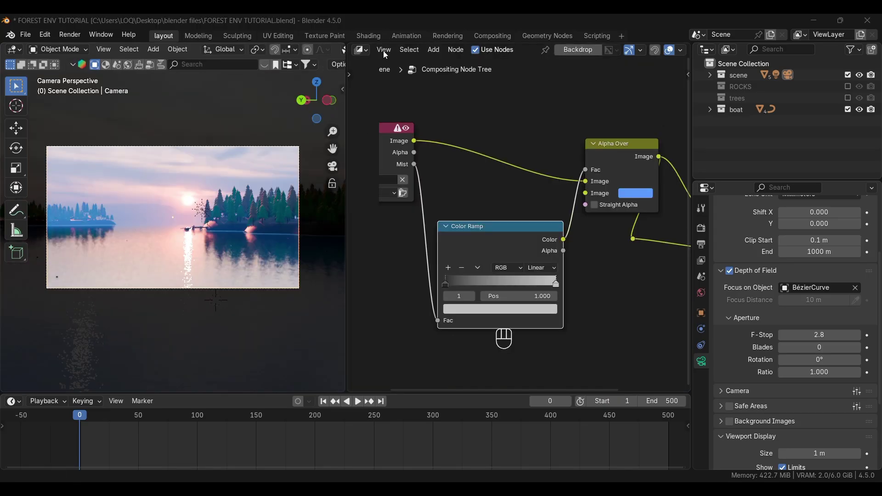
- Merge the compositor area back into the 3D viewport and reframe the camera shot of the lake
right_click(347, 257)
click(307, 295)
scroll(307, 295, down, 3)
middle_drag(228, 292, 113, 287)
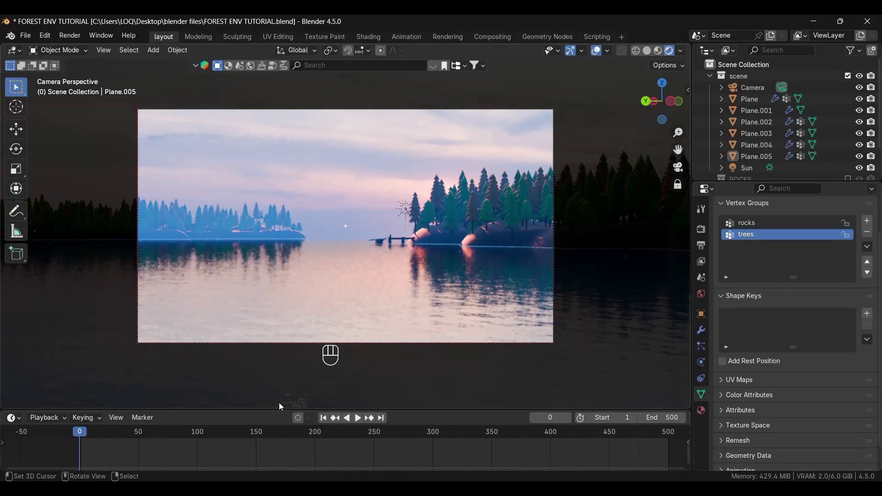
- Enlarge the timeline and insert a keyframe for the scene camera at frame 0
drag(279, 406, 296, 322)
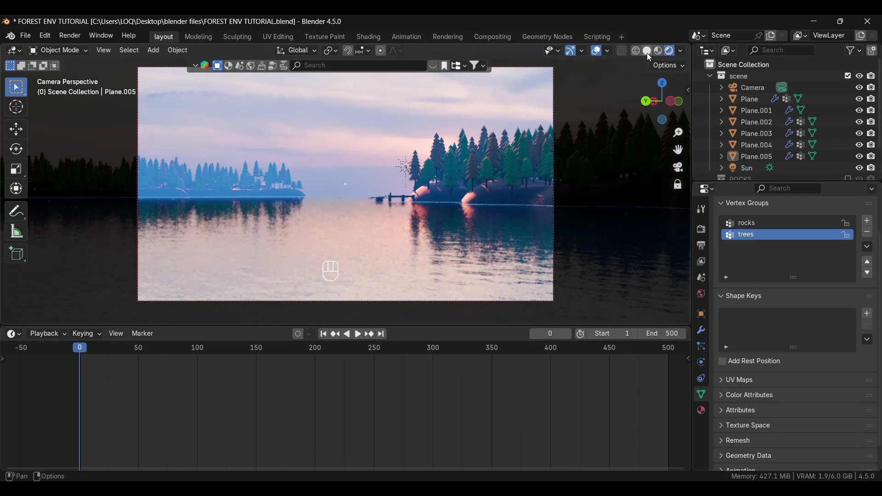
click(150, 299)
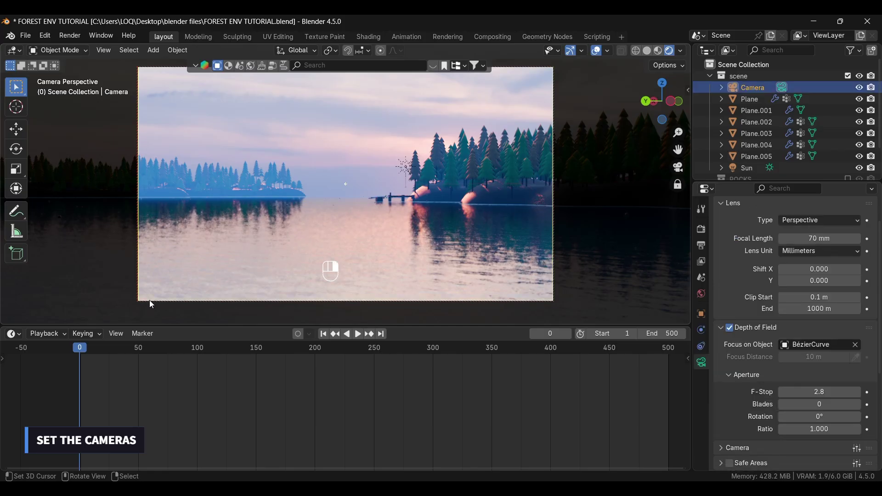
key(k)
click(304, 219)
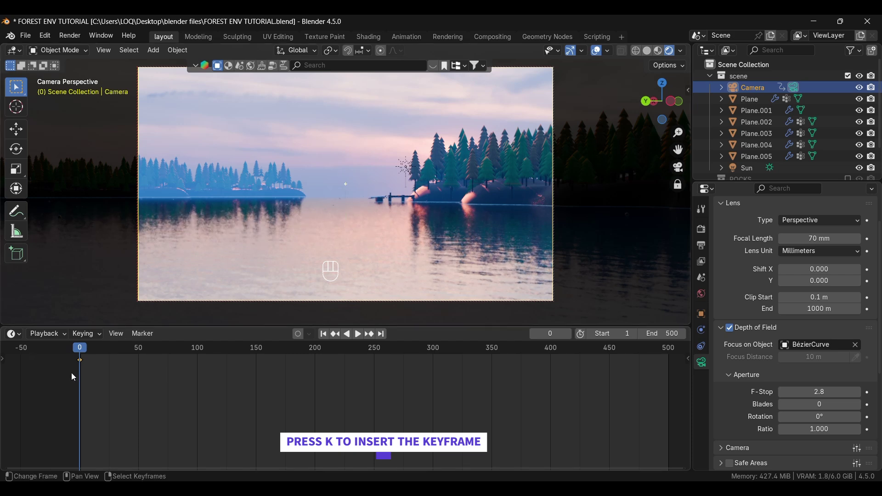
- At frame 149, shift the camera until the sun and its reflection are in the shot, and insert a keyframe
click(252, 355)
key(Right)
key(Right)
key(Right)
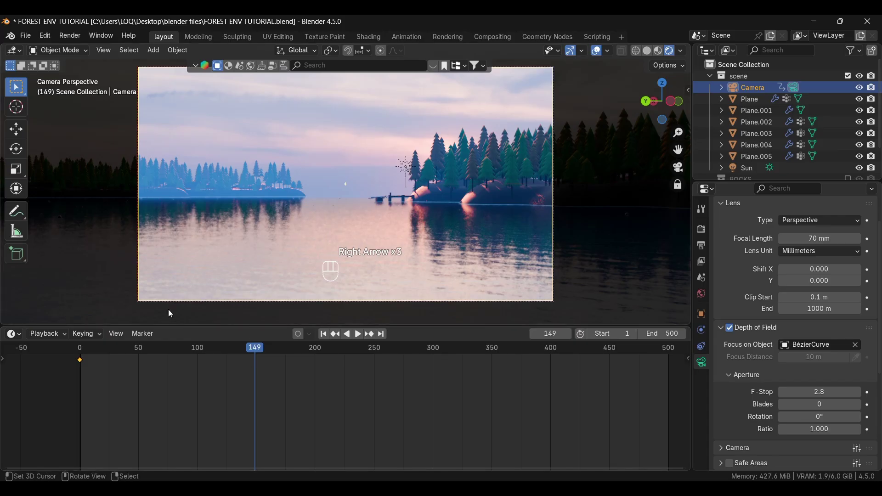
key(alt)
mouse_move(114, 301)
alt+middle_down()
mouse_move(100, 301)
mouse_move(115, 297)
mouse_move(107, 298)
alt+middle_up()
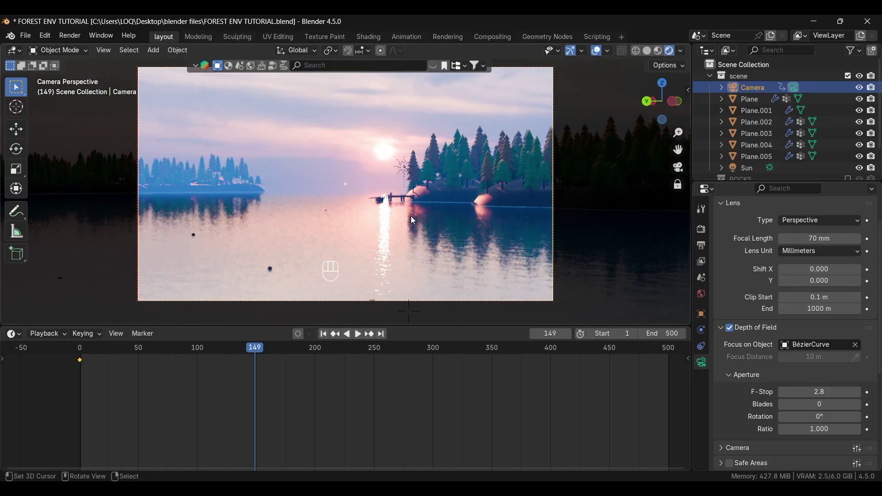
key(n)
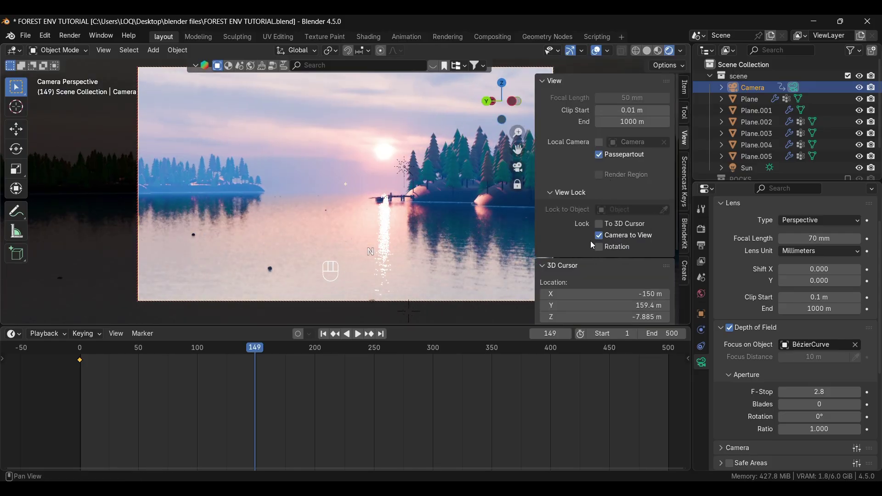
key(n)
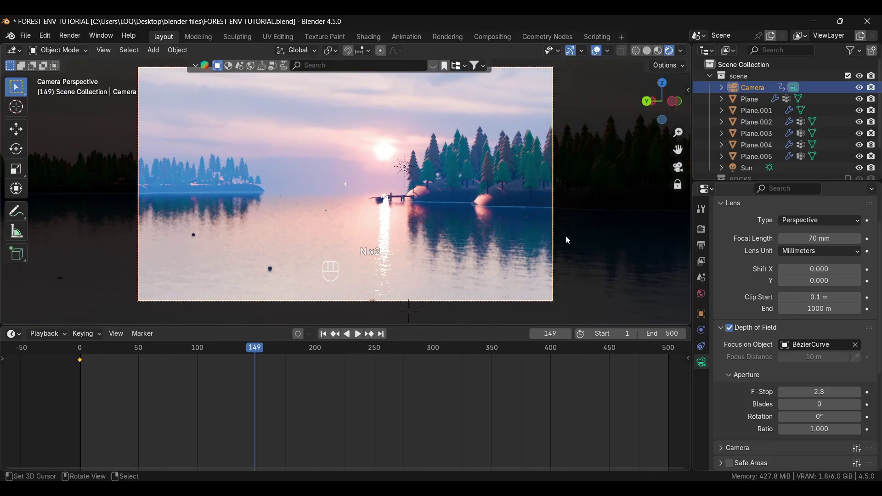
key(k)
click(376, 216)
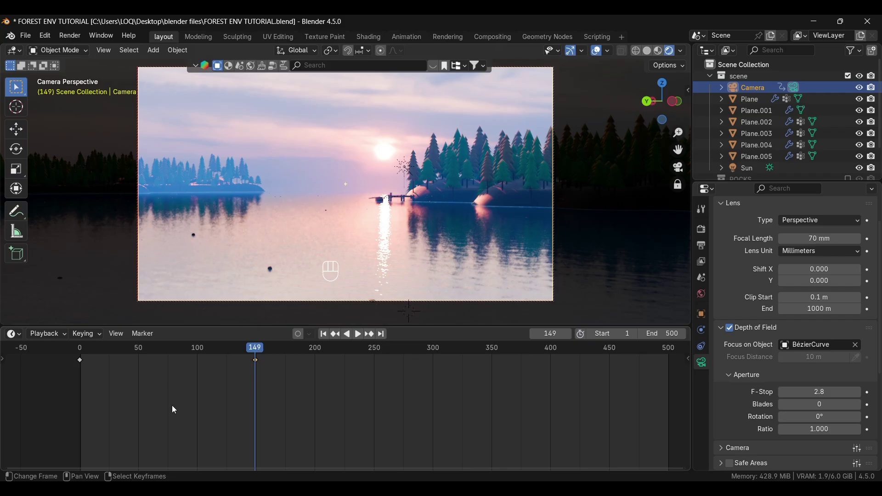
- Change the interpolation of both camera keyframes
key(a)
key(t)
click(181, 394)
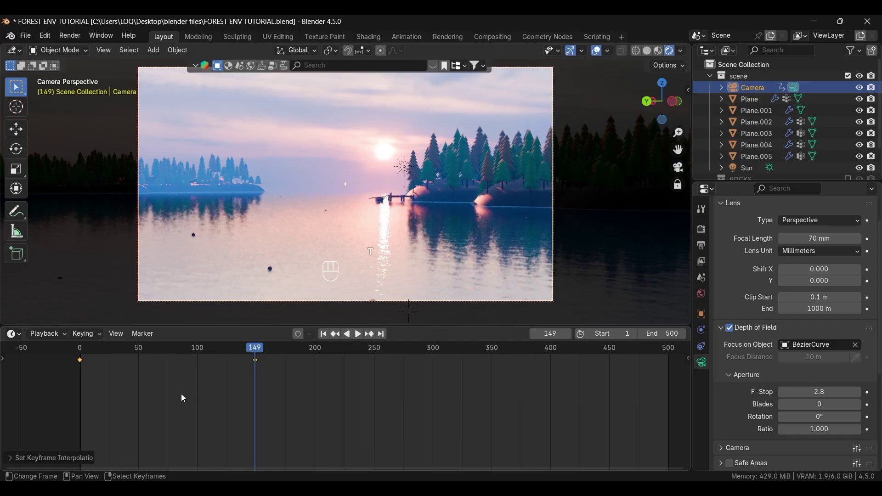
- Play the camera move from the start in rendered shading, and continue the playback in solid shading past frame 149
key(shift+Left)
key(space)
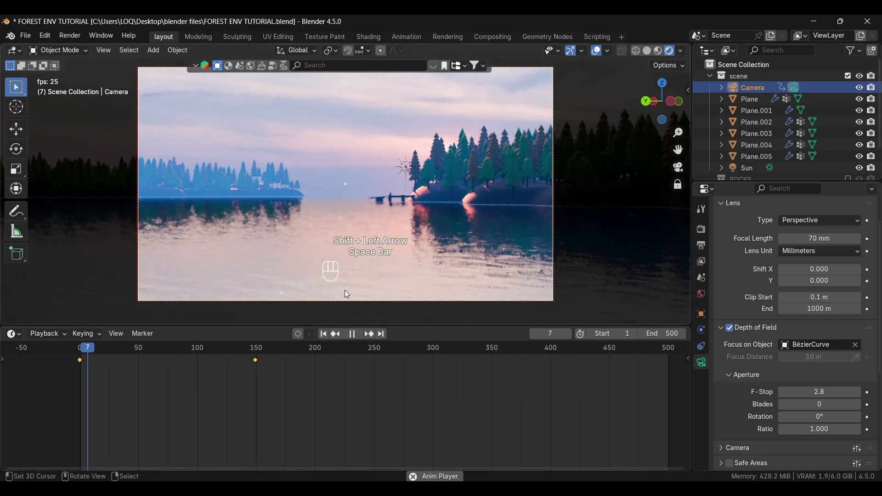
key(space)
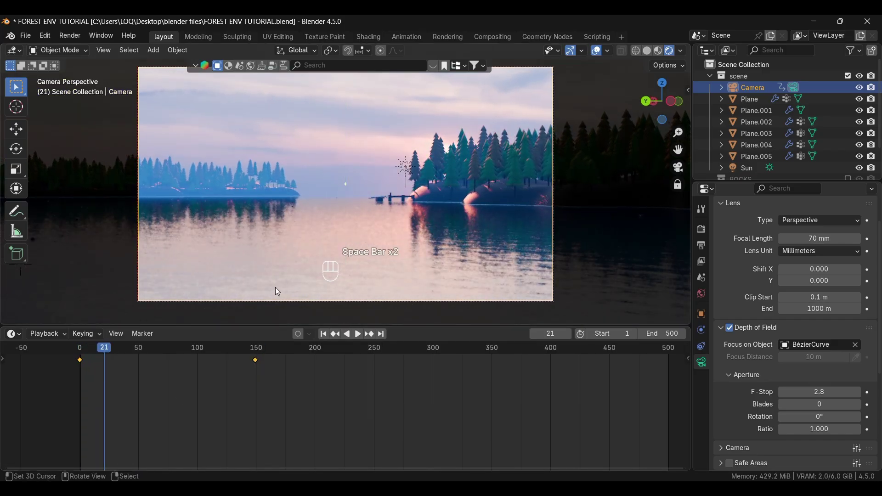
click(647, 51)
key(space)
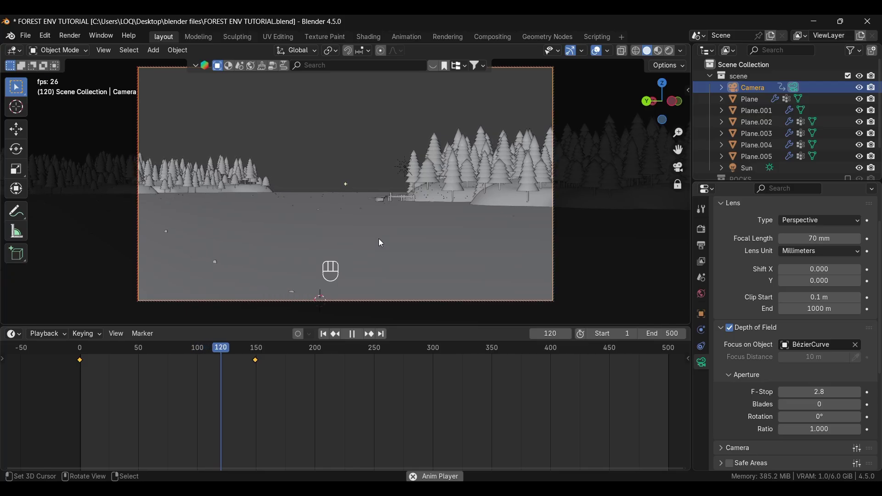
key(space)
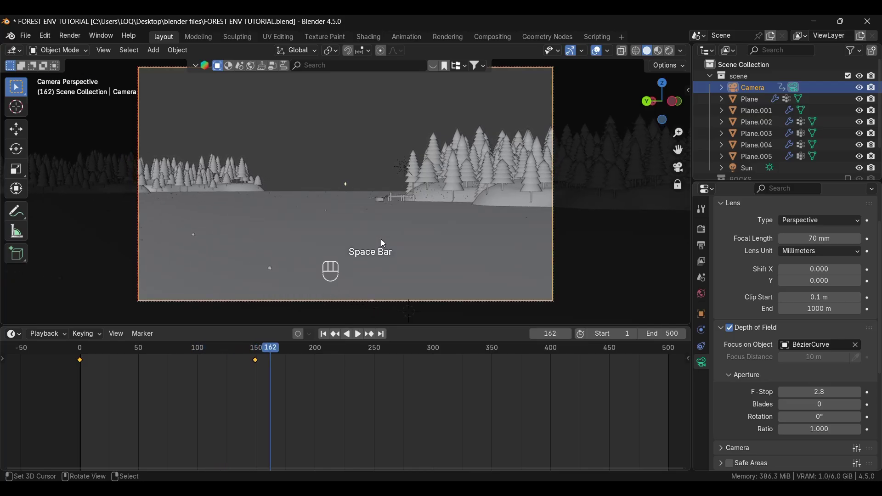
- Bind the scene camera to a timeline marker at frame 149
click(255, 361)
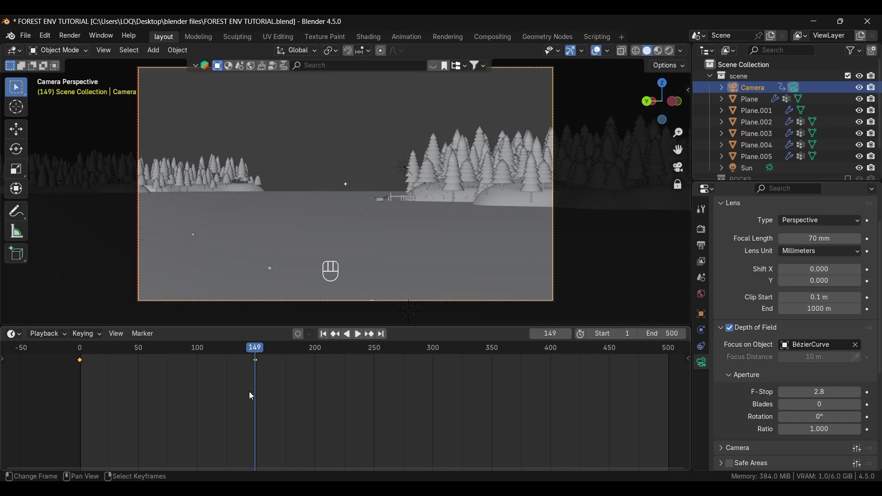
key(ctrl)
key(ctrl+b)
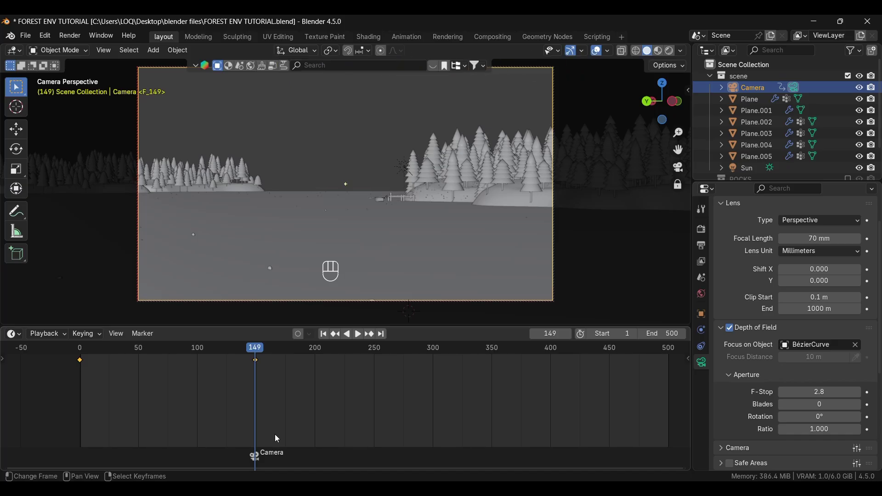
- At frame 150, duplicate the camera beside the original and bind the duplicate to a timeline marker
key(Right)
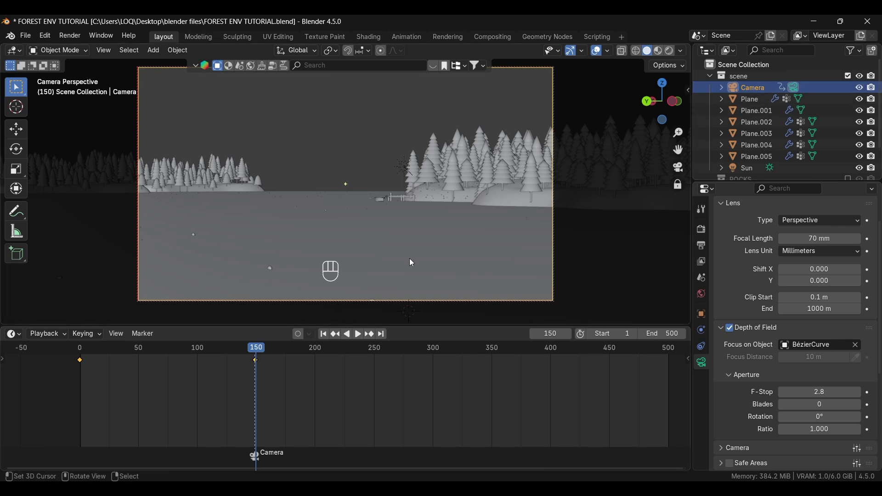
key(KP_0)
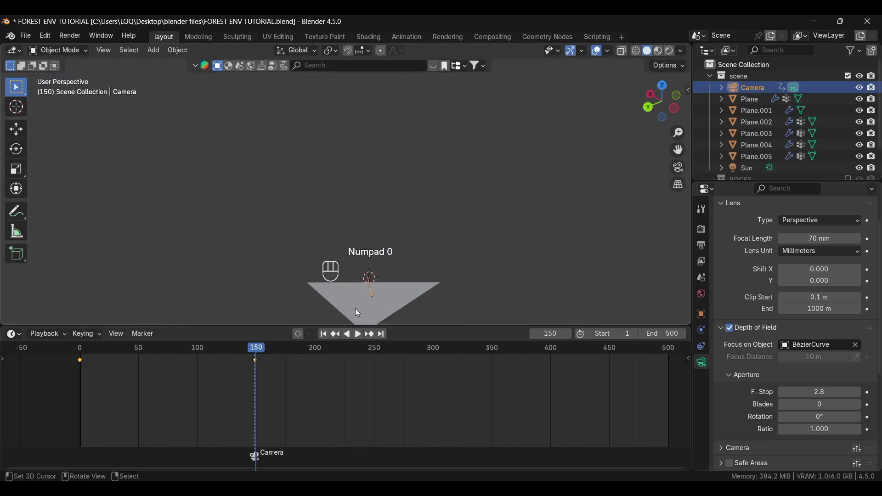
scroll(358, 296, up, 8)
alt+shift+middle_drag(360, 289, 485, 174)
key(shift+d)
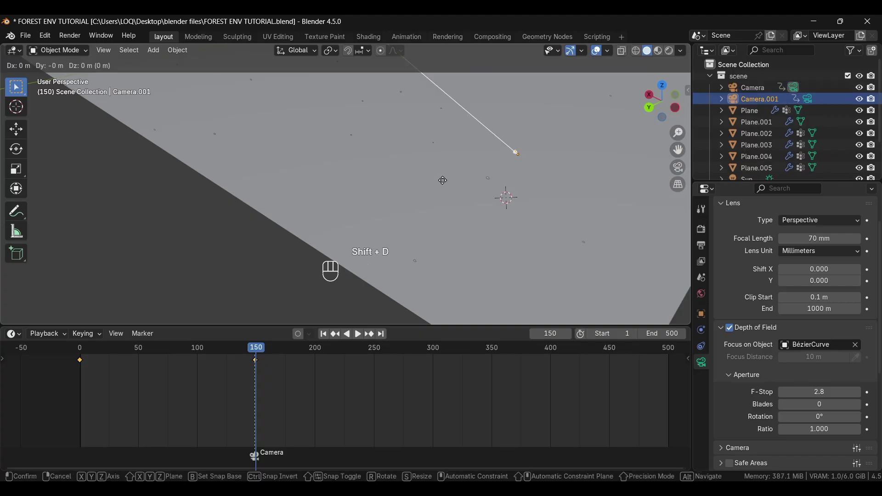
click(390, 190)
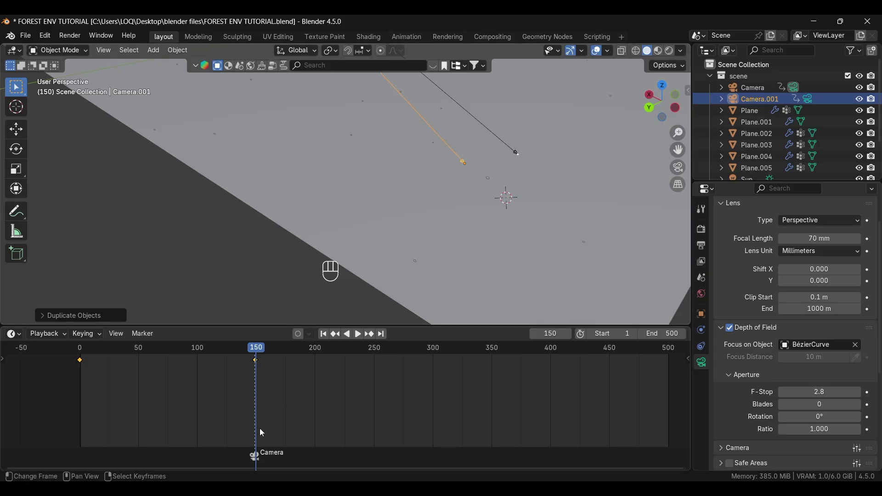
key(ctrl+b)
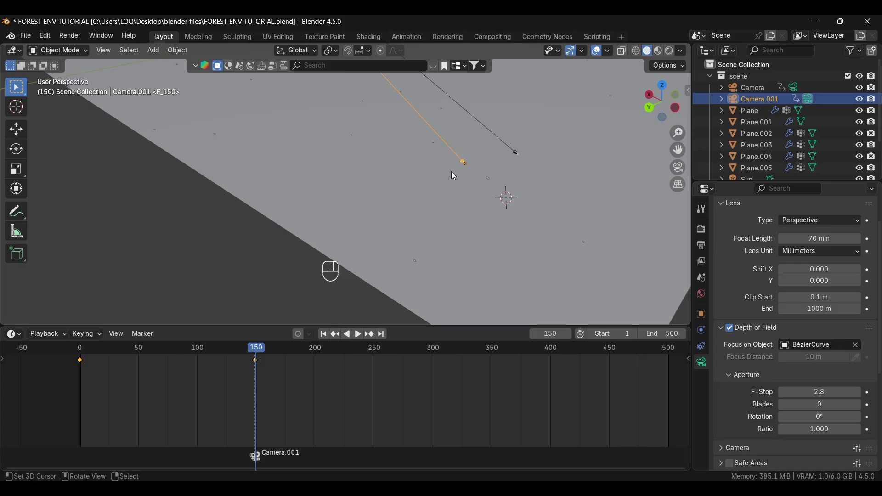
- Reframe Camera.001 in rendered shading so it looks across the lake to the distant tree line with the pine shore beside it
key(KP_0)
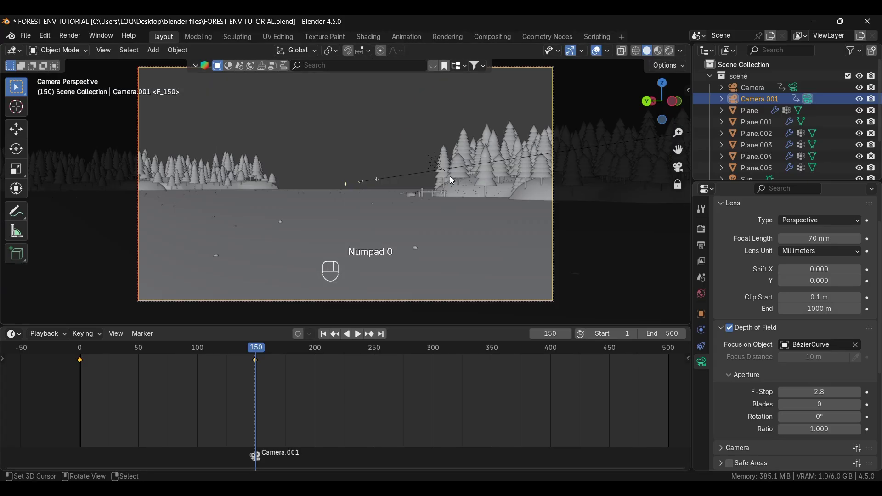
key(alt)
middle_drag(474, 241, 477, 262)
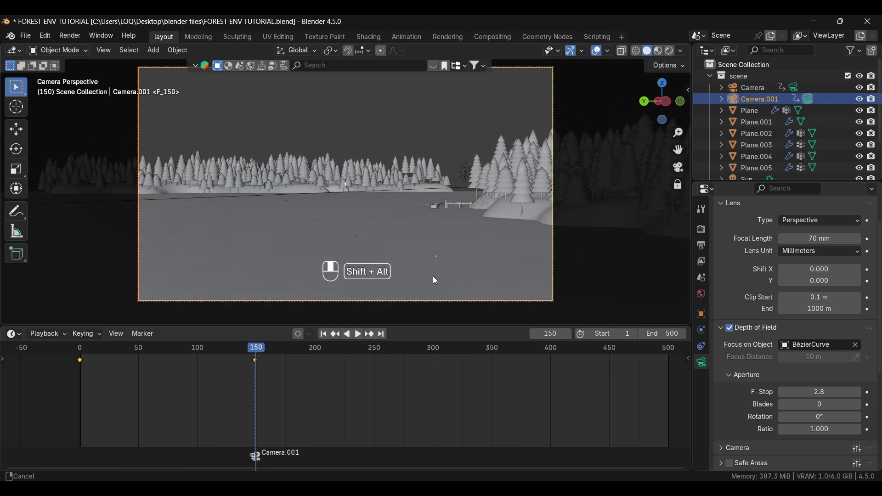
click(669, 51)
middle_drag(519, 235, 502, 278)
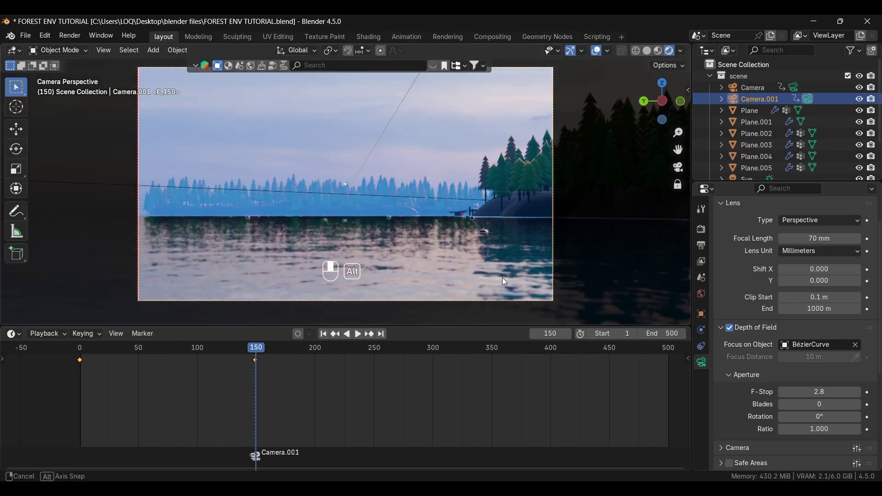
alt+middle_drag(451, 228, 504, 258)
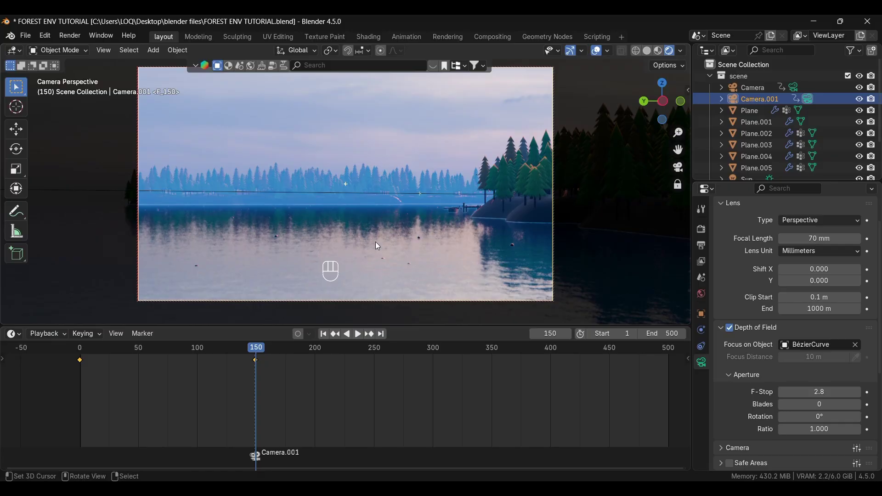
key(k)
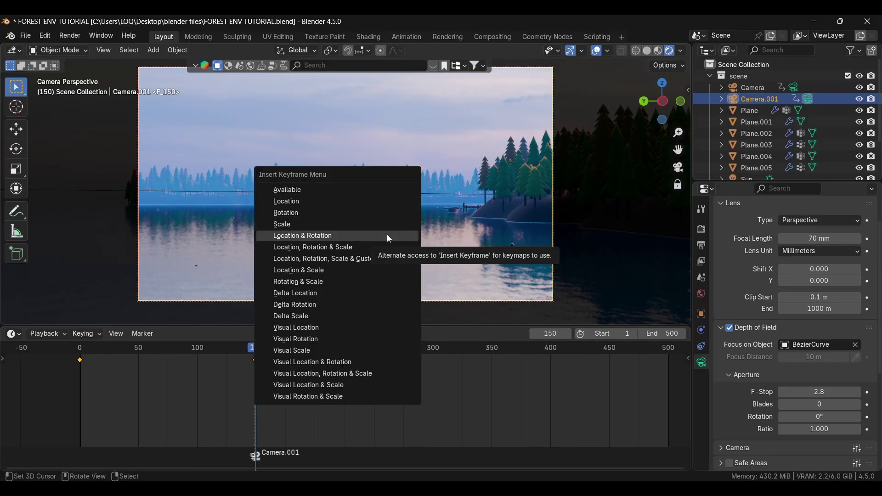
click(387, 236)
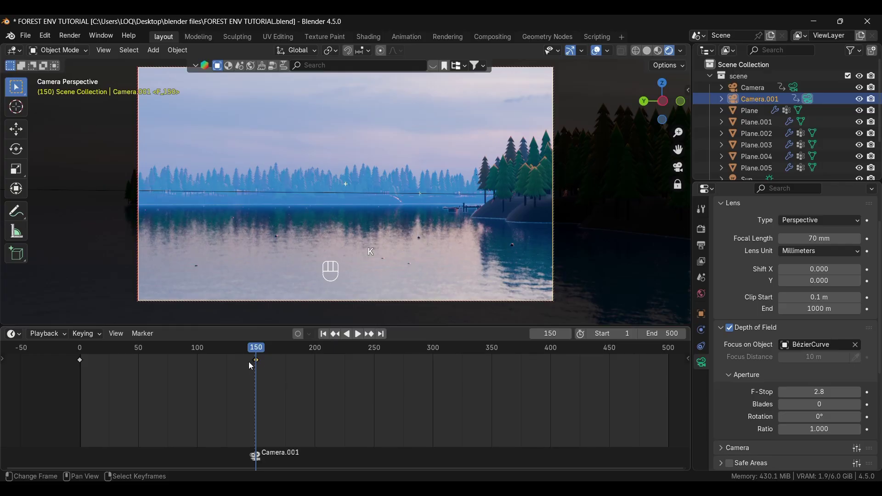
key(ctrl+z)
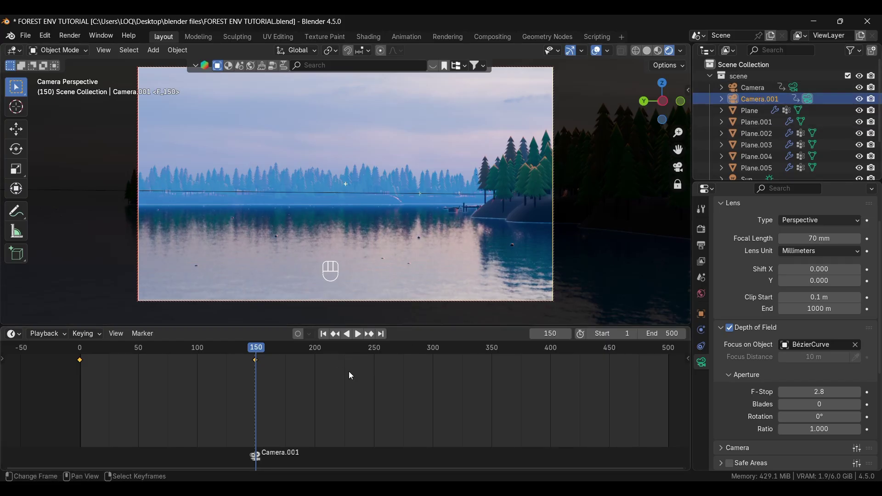
- Delete the keyframes Camera.001 inherited and insert a Location & Rotation keyframe at frame 150
key(Delete)
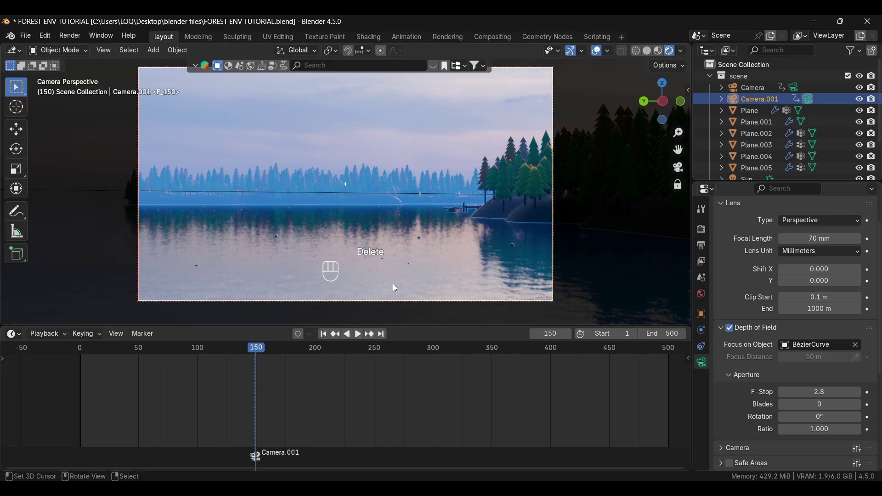
key(k)
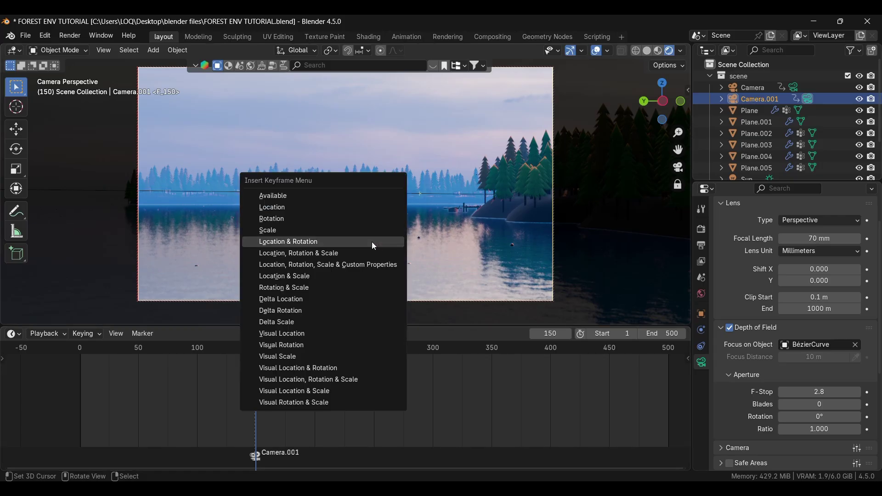
click(322, 242)
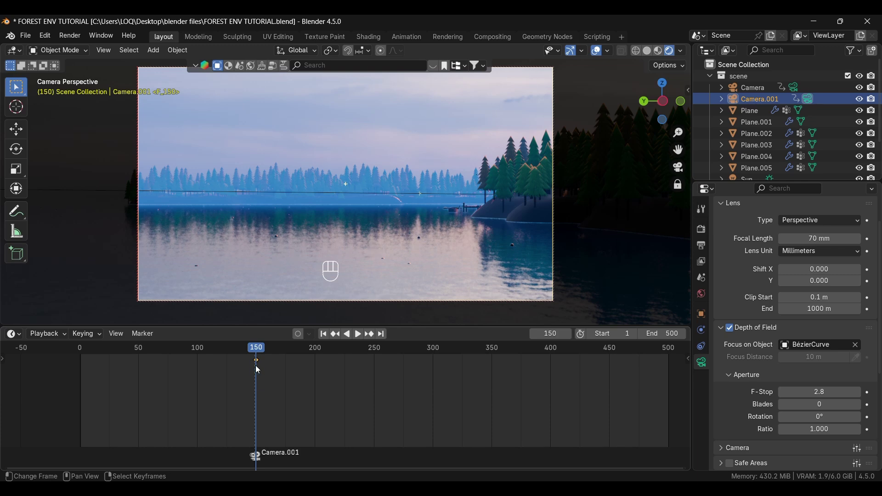
- At frame 299, reframe Camera.001 to bring the dock and pine shore into the shot, and insert a keyframe
click(433, 358)
key(Left)
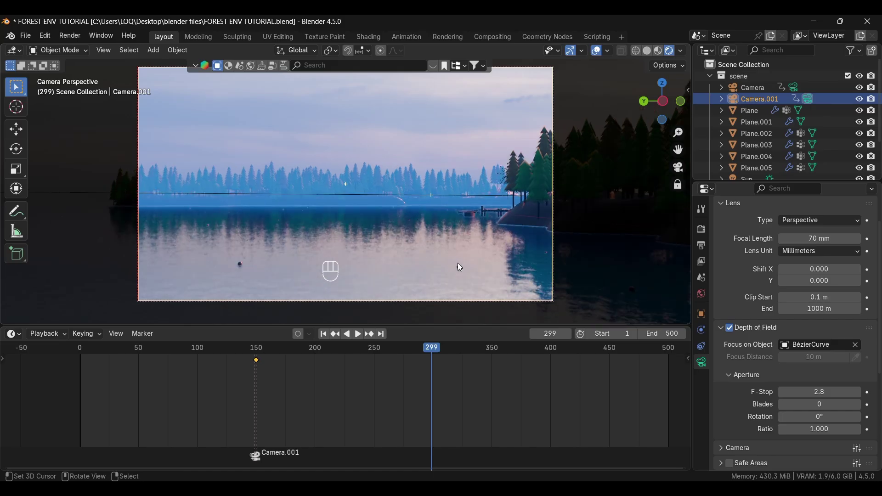
scroll(458, 263, up, 1)
alt+middle_drag(371, 272, 389, 274)
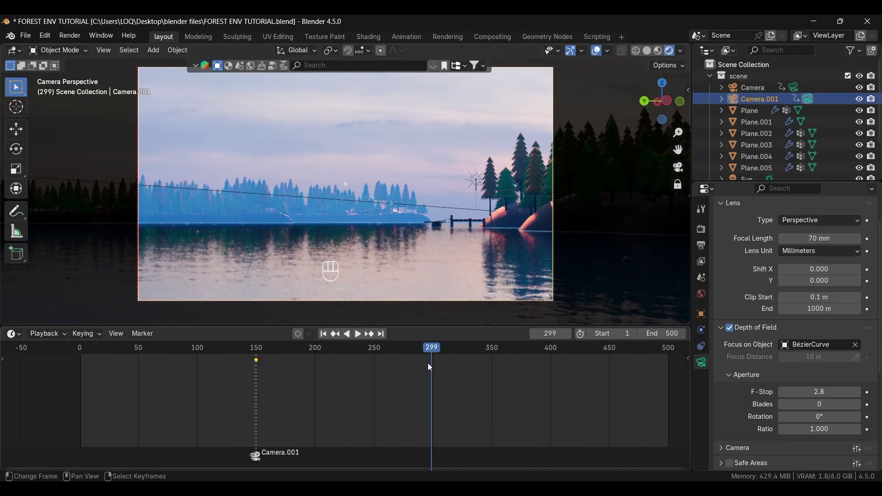
key(k)
click(418, 269)
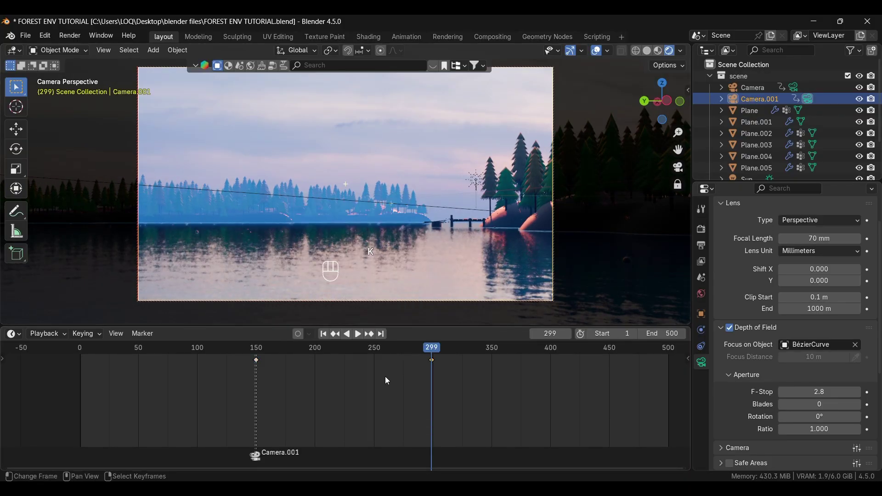
- Change the interpolation of both Camera.001 keyframes at frames 150 and 299
key(a)
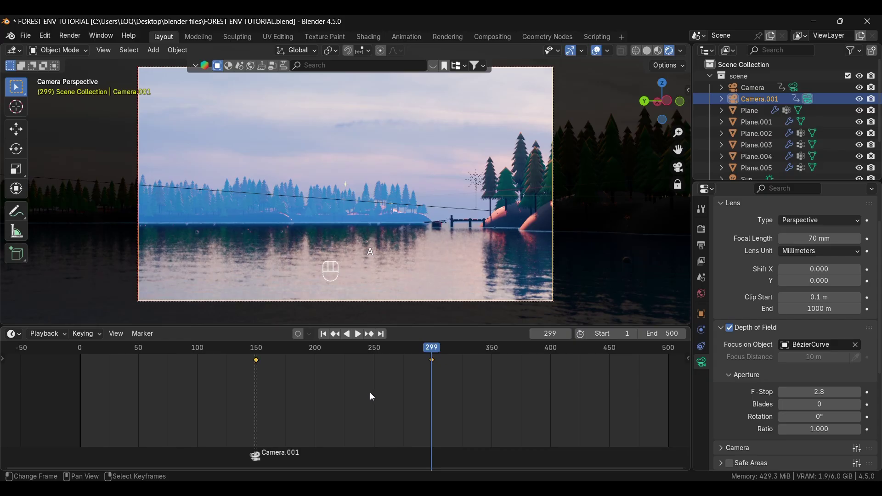
key(t)
click(363, 392)
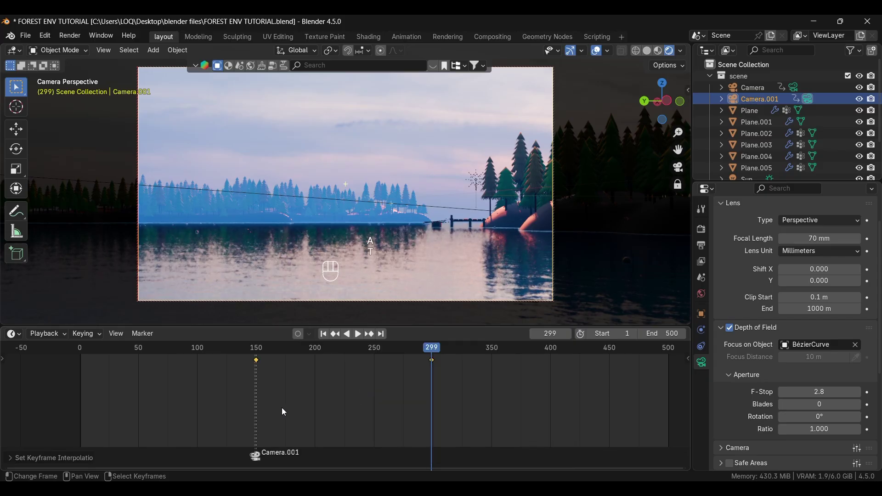
- Play the animation in solid shading from just before the camera switch at frame 150 until past frame 299
click(248, 367)
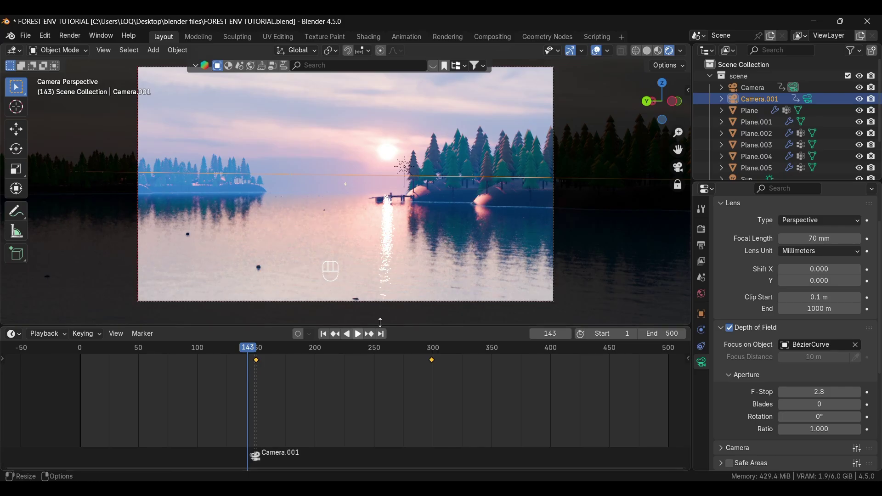
click(648, 52)
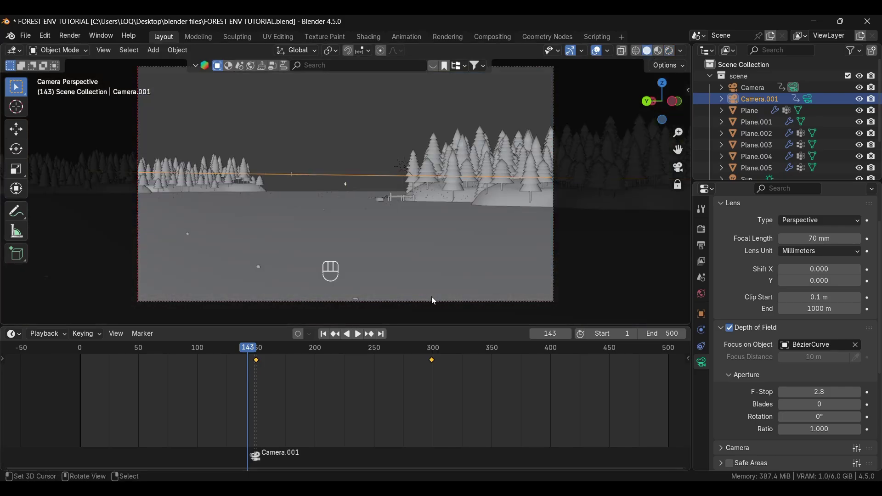
key(space)
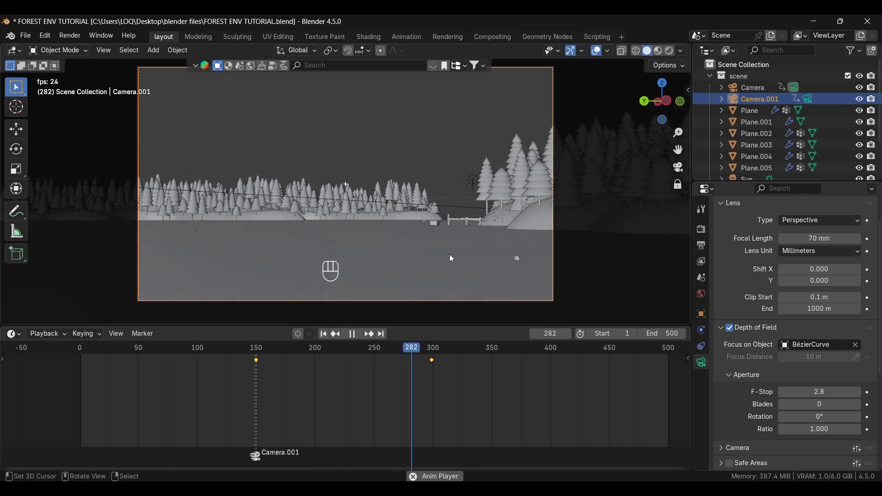
key(space)
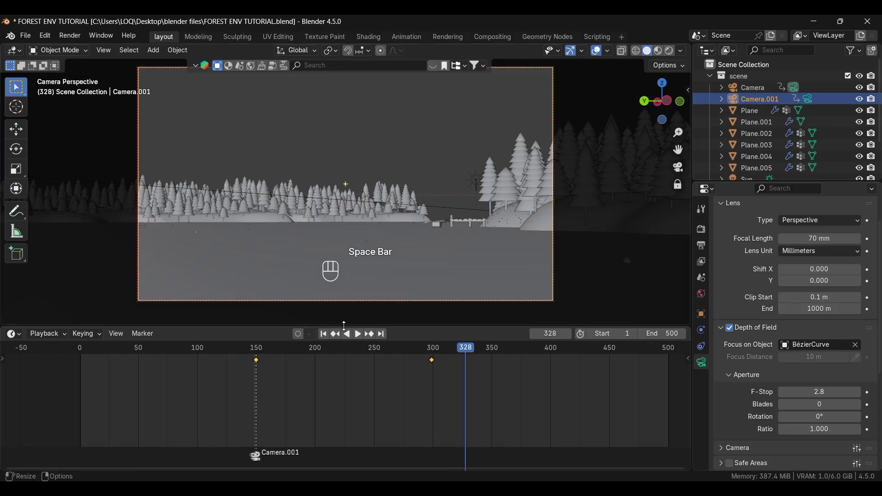
- Bind Camera.001 to a timeline marker at frame 299 and advance to frame 300
click(433, 356)
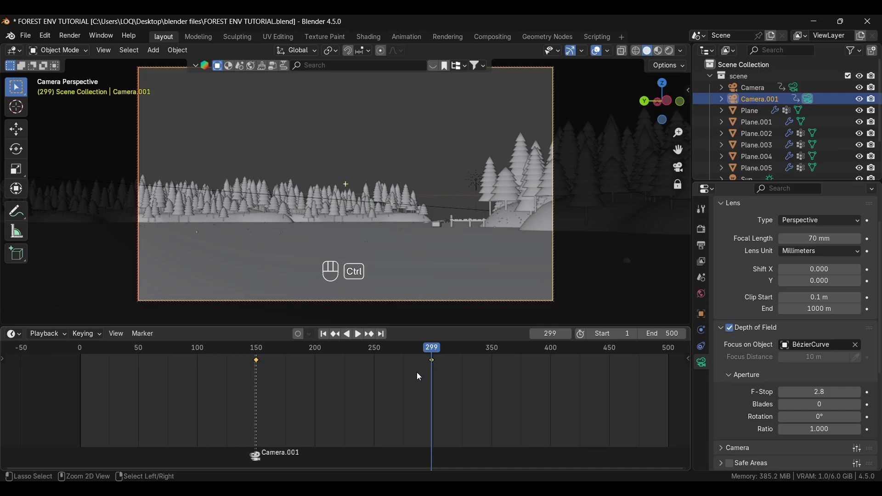
key(ctrl+b)
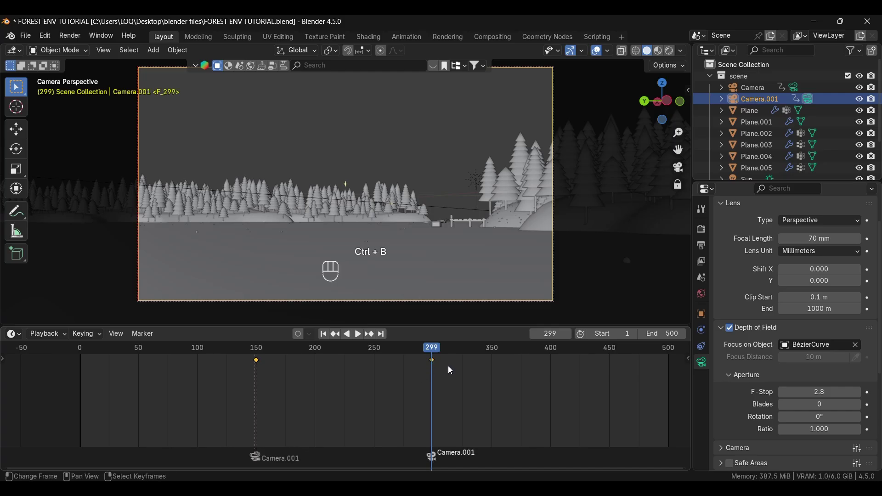
key(Right)
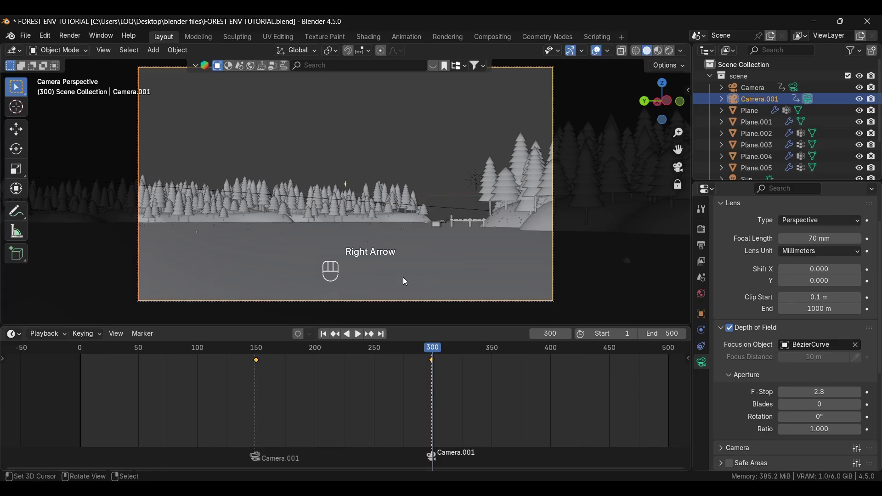
- Leave the camera view and duplicate Camera.001, placing the copy beside the original over the lake
key(KP_0)
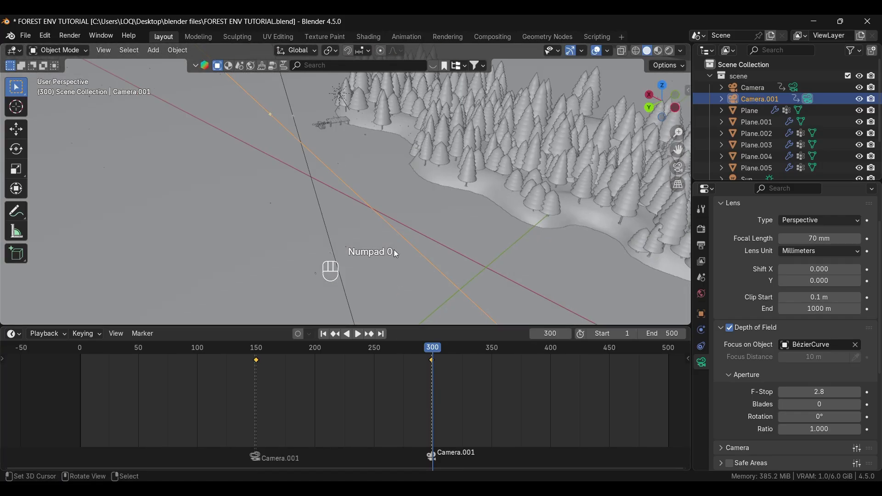
middle_drag(393, 255, 408, 252)
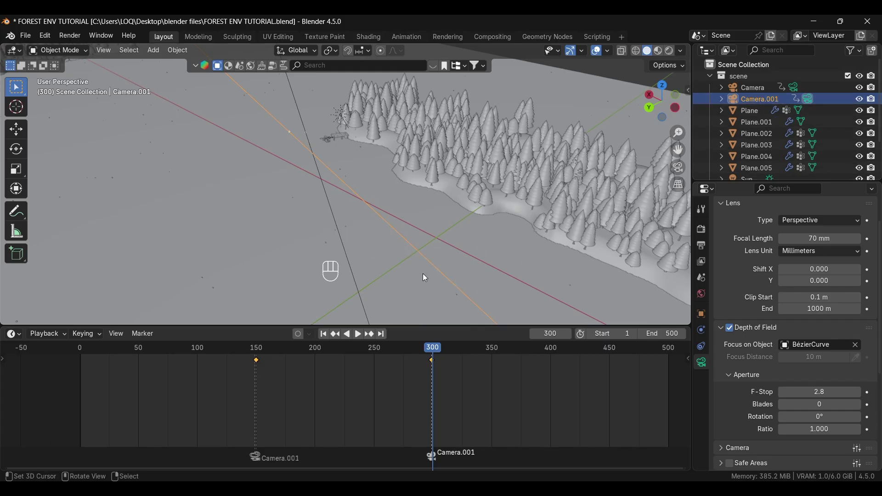
key(shift+d)
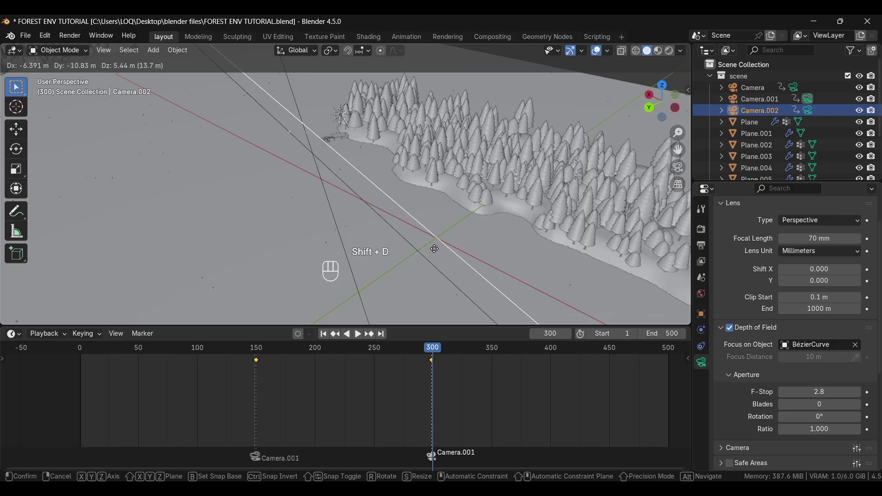
click(456, 251)
shift+middle_drag(484, 275, 348, 165)
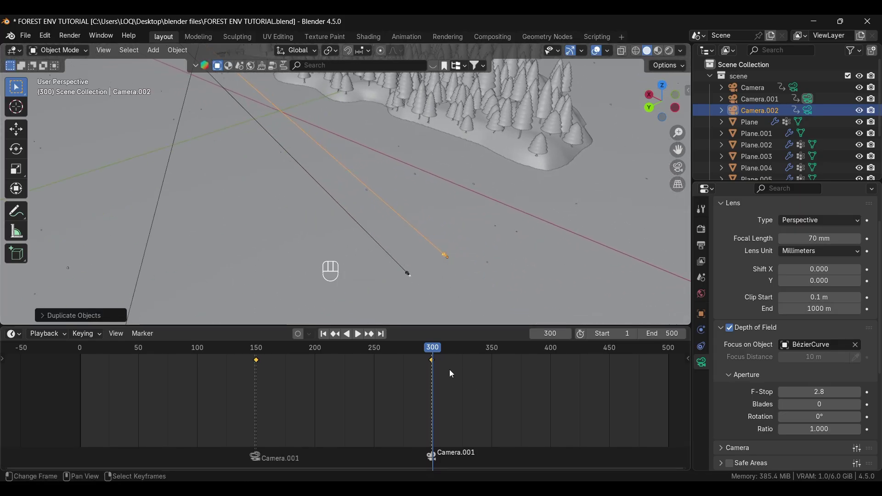
- Remove the keyframes inherited by Camera.002 and bind it to a timeline marker at frame 300
click(440, 381)
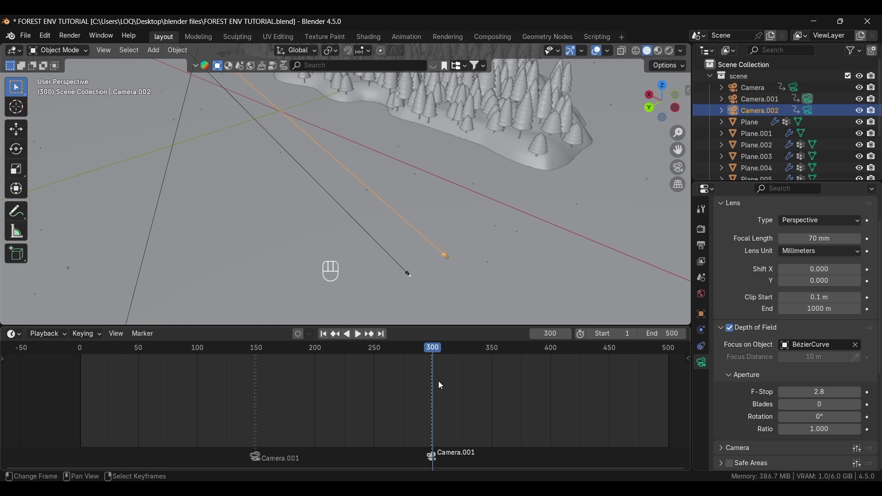
key(ctrl+b)
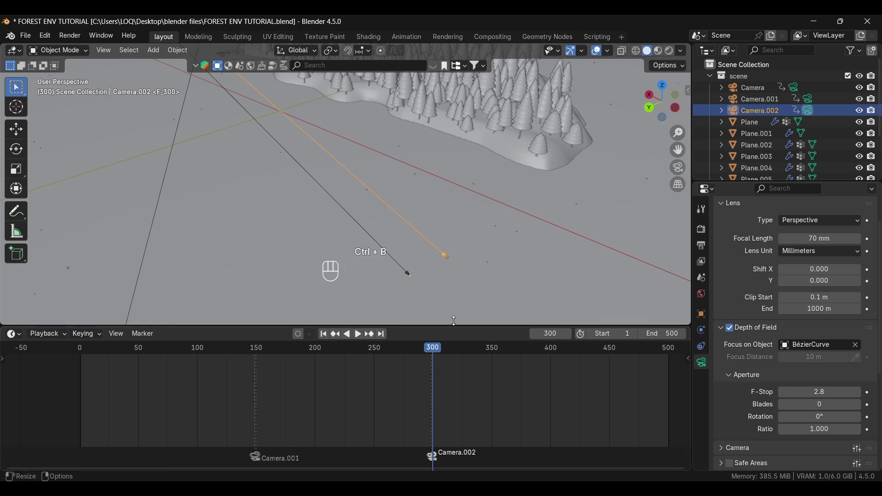
- Frame Camera.002 on the dock and pine shore in rendered shading, and insert a Location & Rotation keyframe at frame 300
key(KP_0)
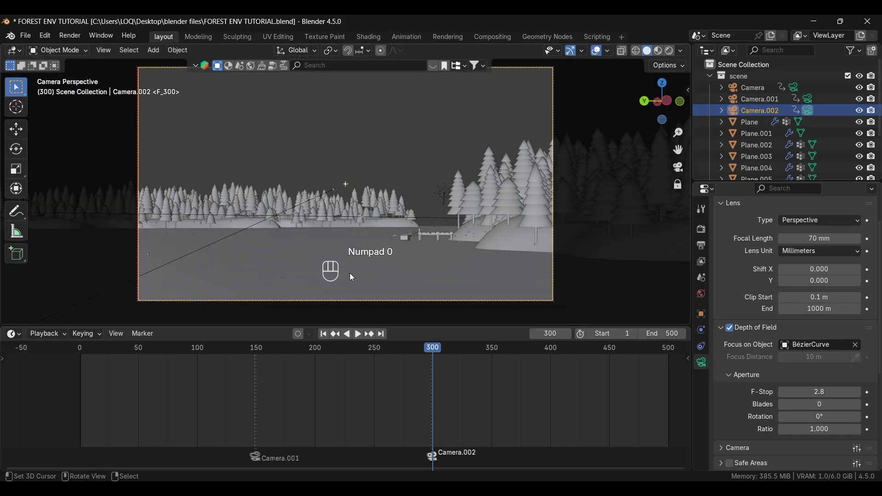
click(670, 54)
shift+middle_drag(327, 227, 330, 318)
alt+middle_drag(301, 272, 374, 236)
key(k)
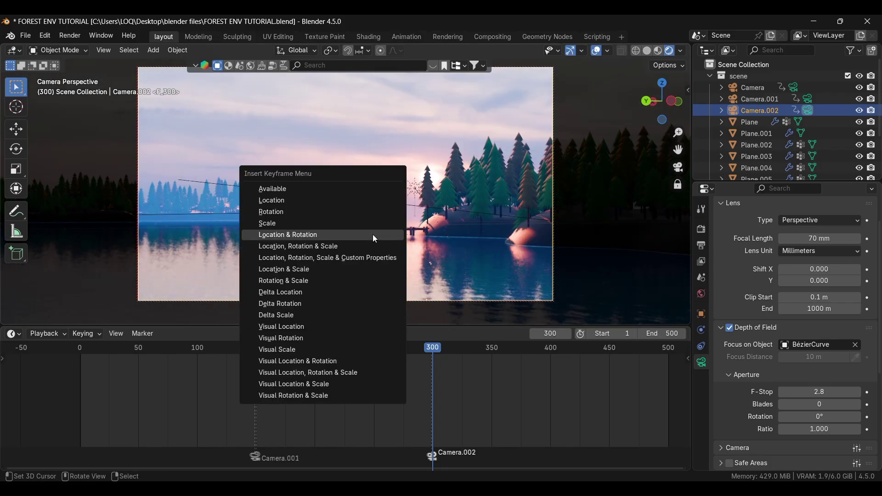
click(369, 232)
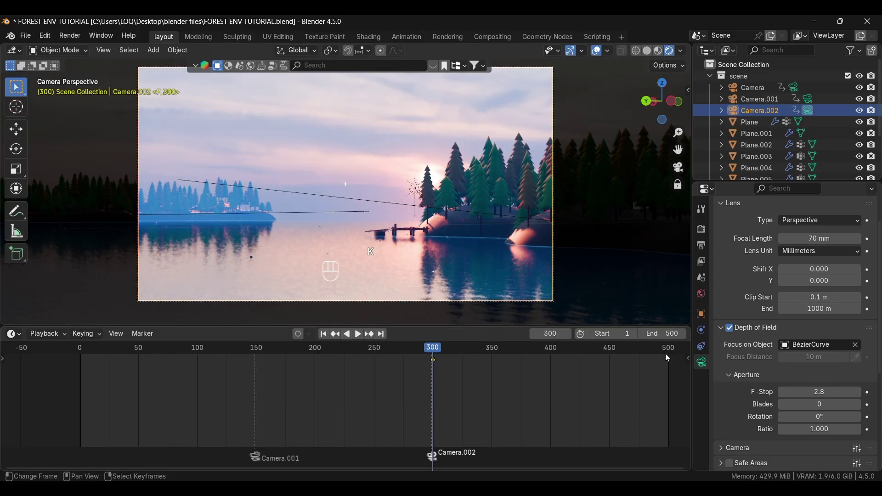
- At frame 500, reframe Camera.002 so the sun stands above the dock, and insert a keyframe
click(668, 366)
key(Left)
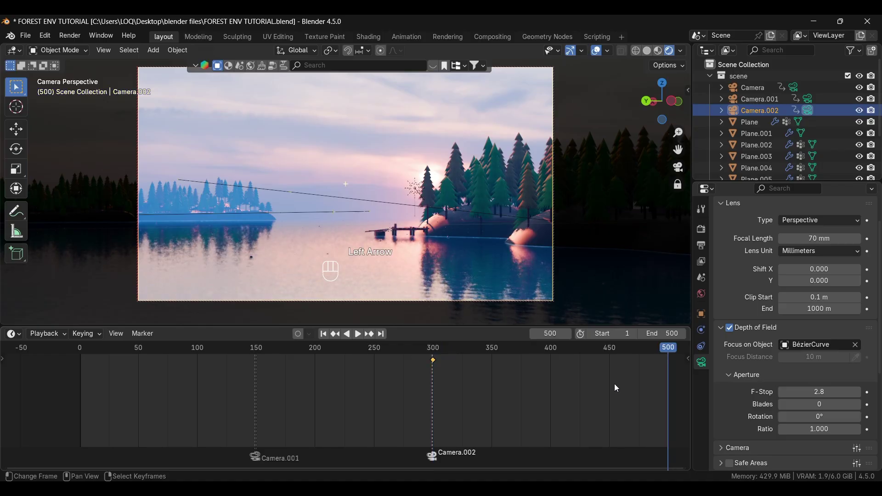
middle_drag(241, 228, 250, 231)
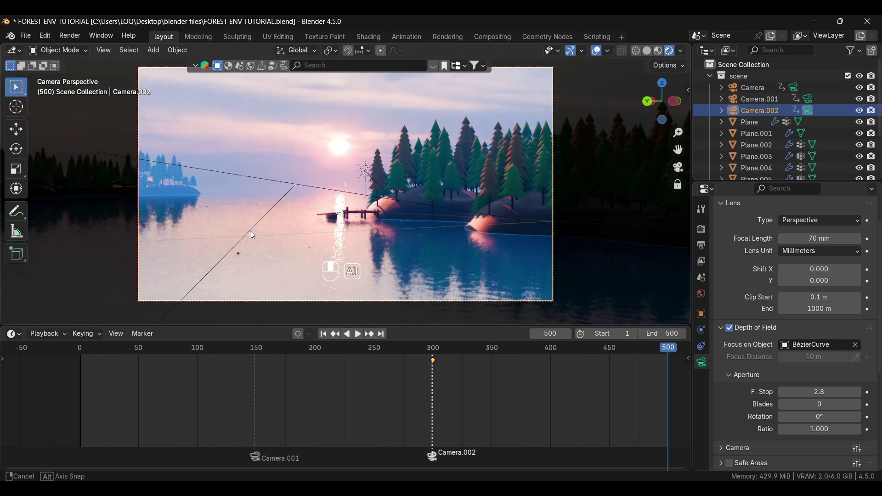
middle_drag(310, 228, 357, 227)
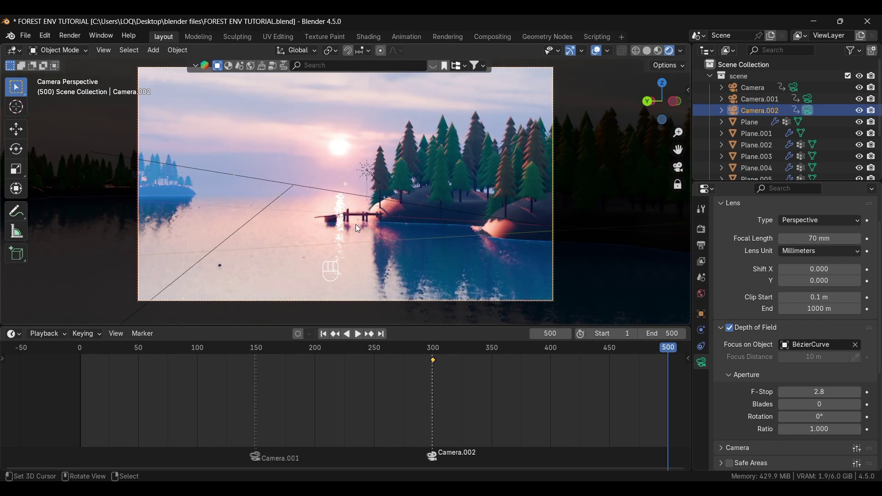
key(k)
click(473, 213)
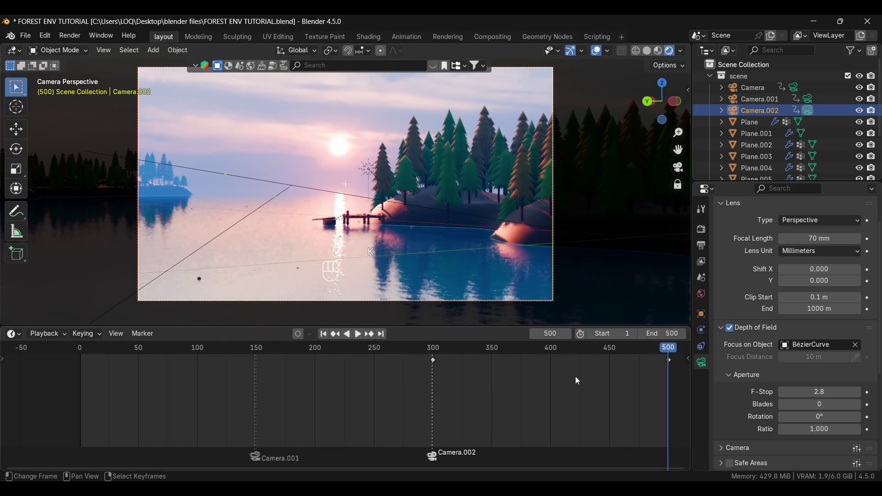
- Change the interpolation mode of Camera.002's keyframes at frames 300 and 500
key(t)
click(535, 397)
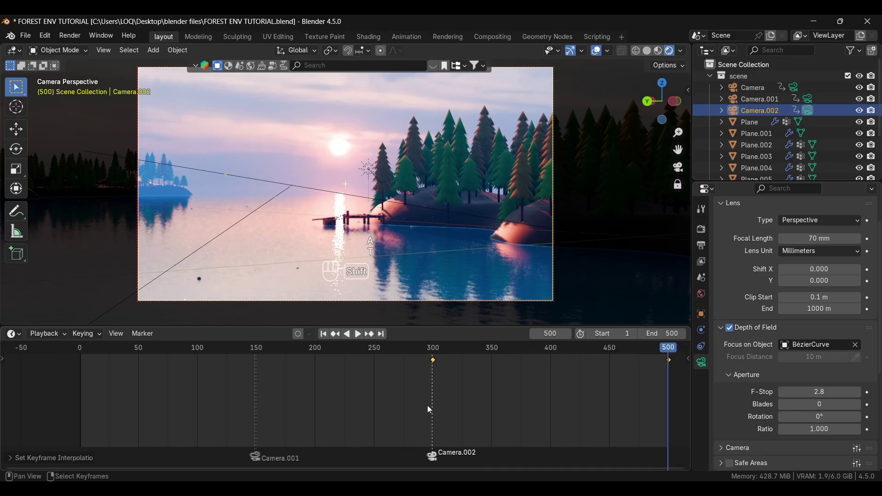
- Play the animation from frame 1 in solid shading to check the camera switches, selecting Camera.001 during playback
key(shift+Left)
click(648, 50)
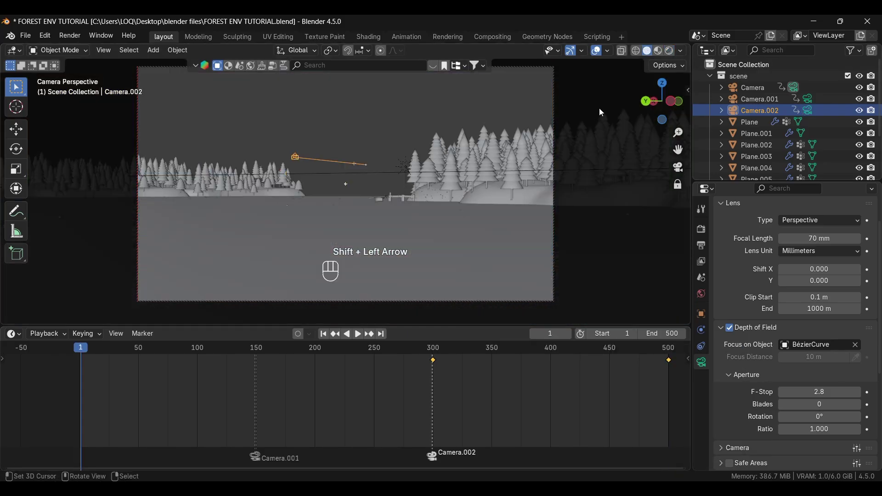
key(space)
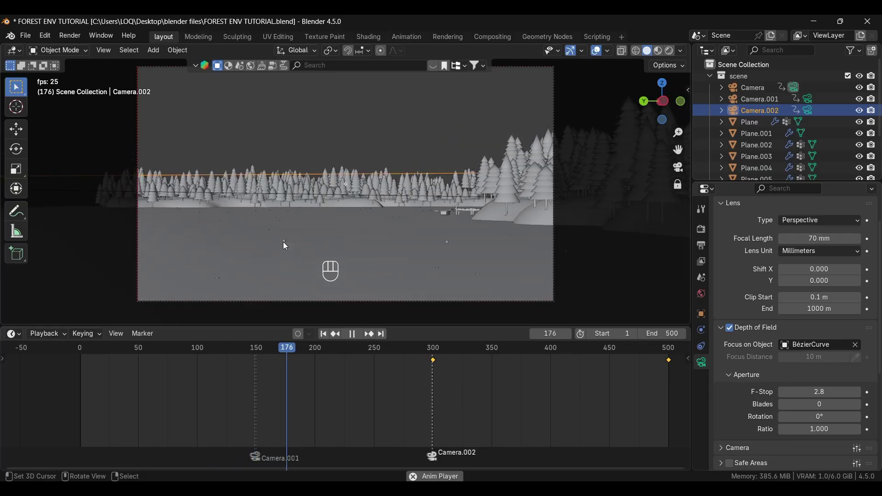
click(137, 225)
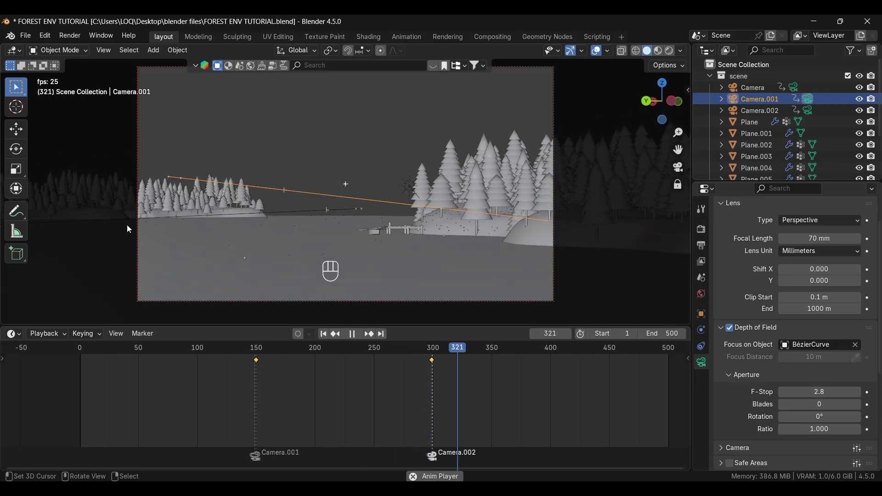
key(space)
- Switch the viewport to rendered shading and briefly play the opening camera shot from frame 1
click(659, 51)
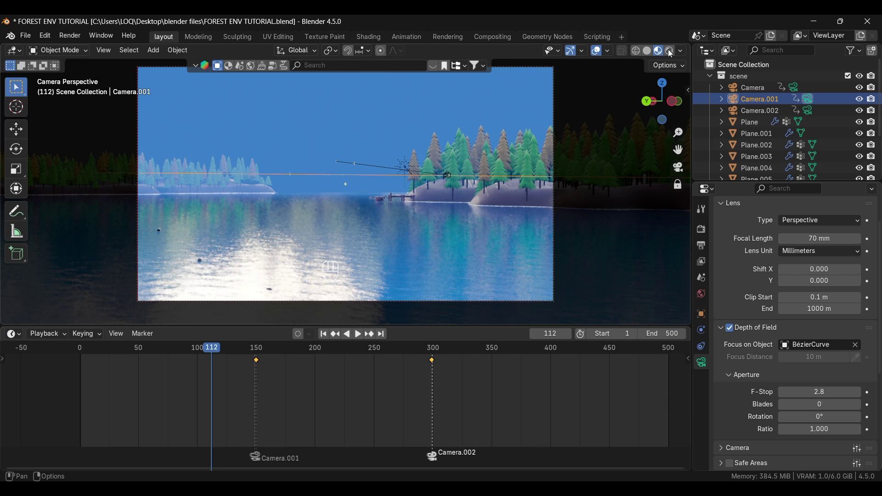
click(670, 50)
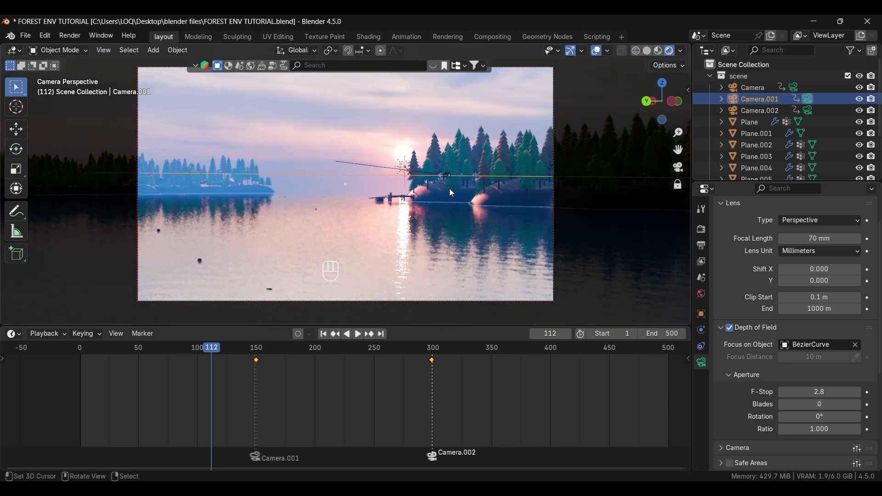
key(shift+Left)
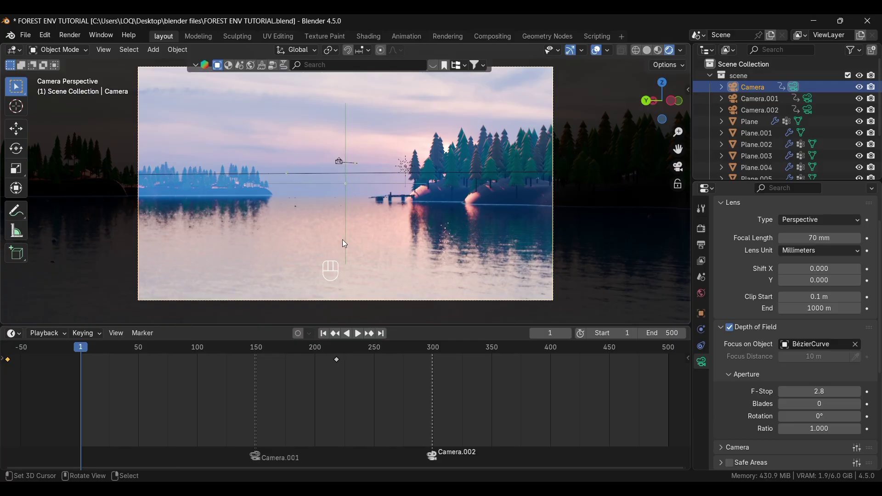
key(space)
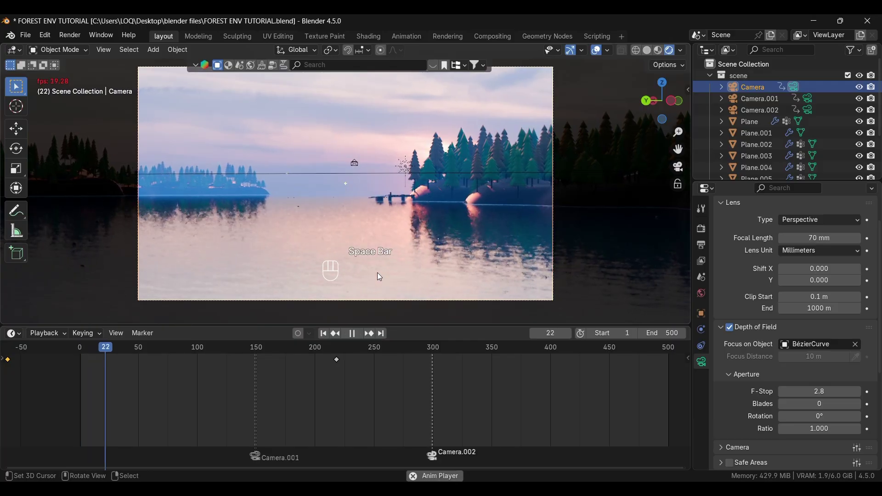
key(space)
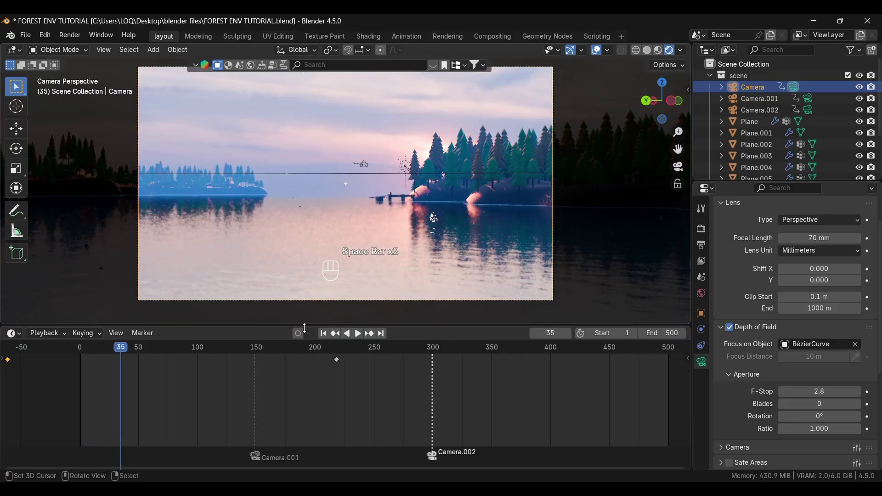
- Jump to frame 156 and play a short part of the Camera.001 shot in rendered shading
click(269, 351)
click(263, 351)
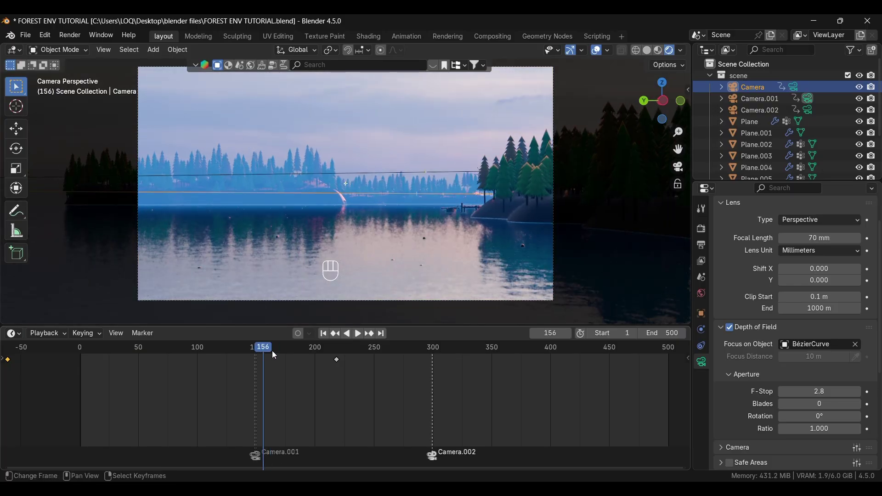
key(space)
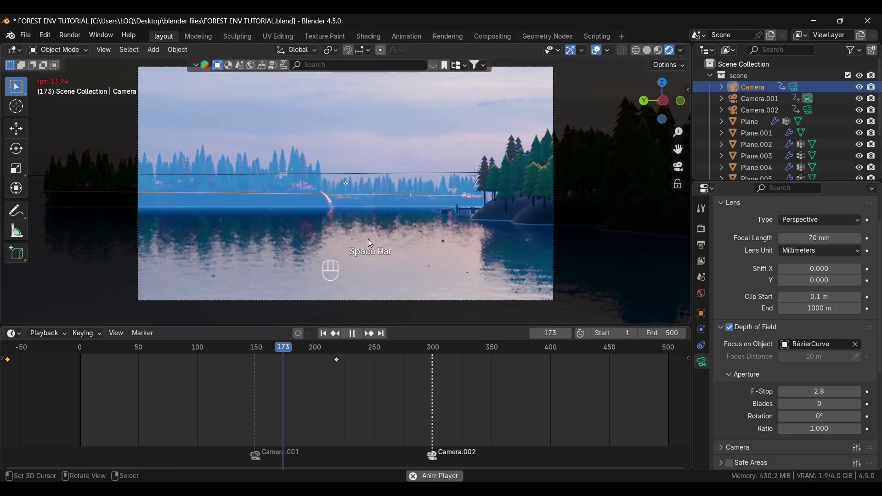
key(space)
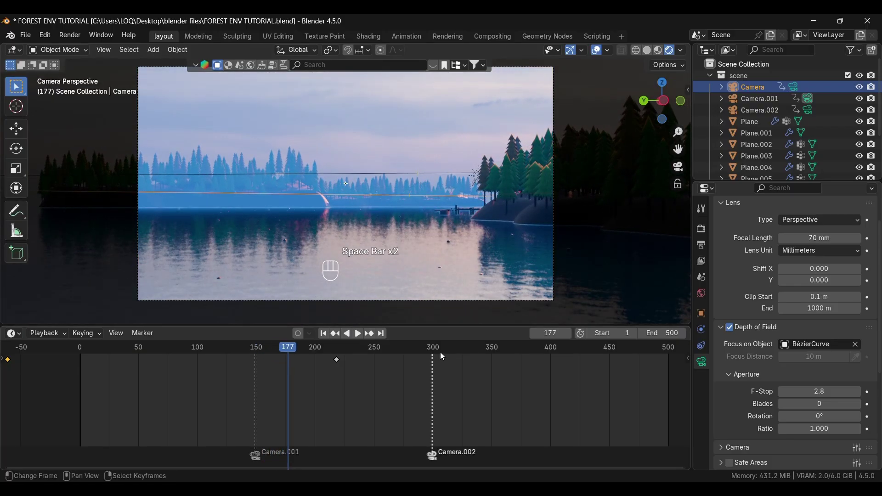
- Spread out Camera.001's keyframes, moving the last one to about frame 331 and the first one to about frame 117
click(759, 103)
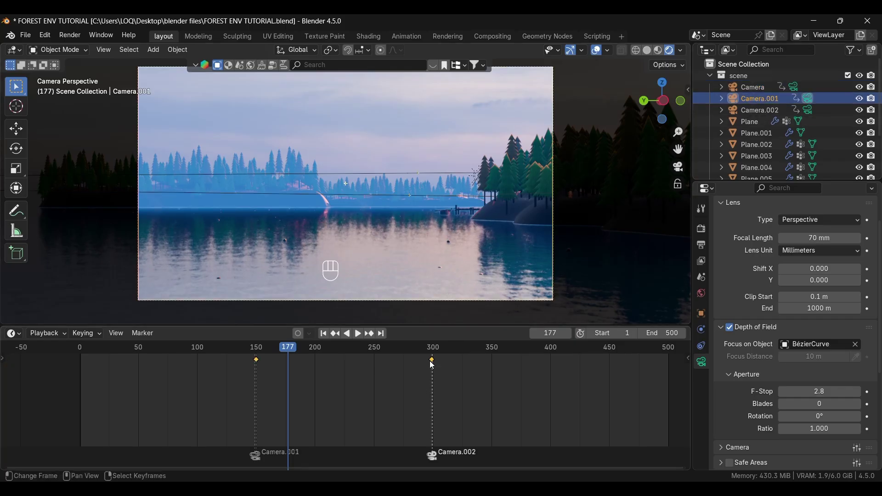
key(g)
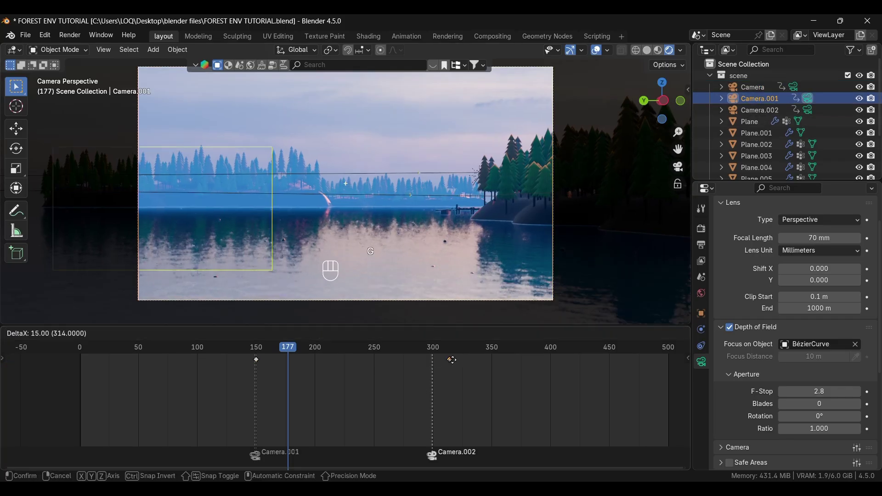
click(470, 367)
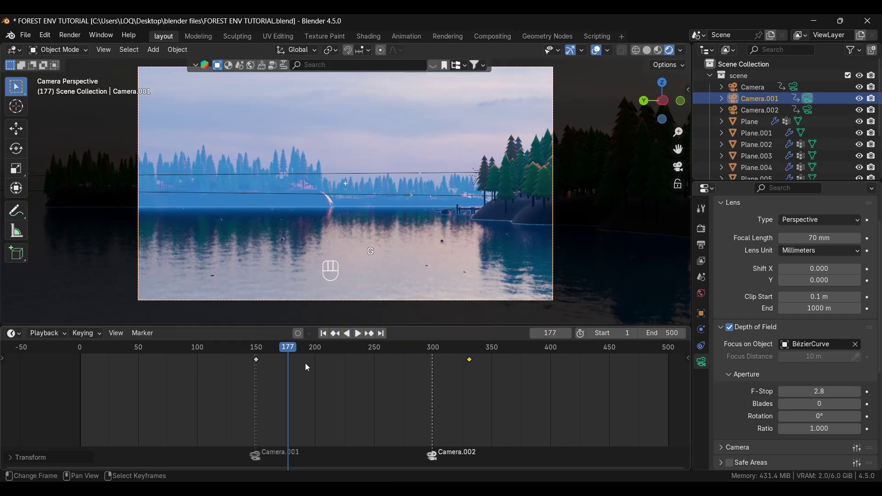
key(g)
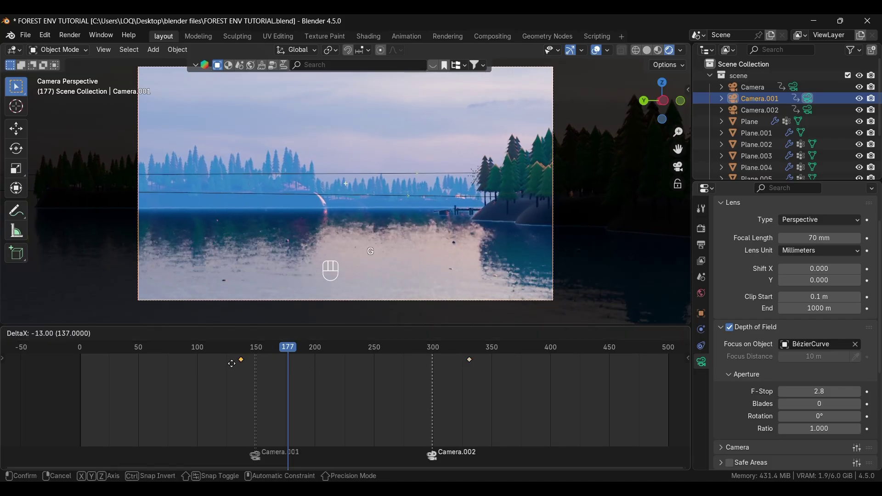
click(221, 368)
- Play the animation from frame 146 across the Camera.001 marker to review the retimed camera movement
key(shift+Left)
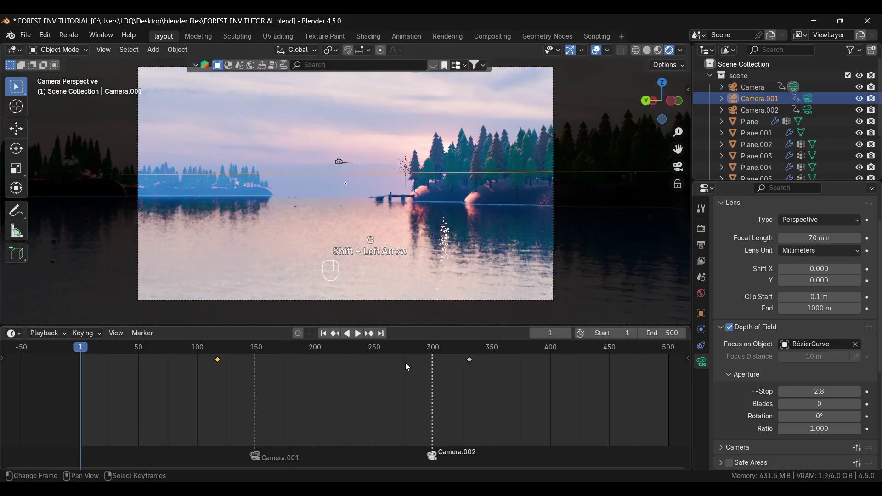
click(251, 351)
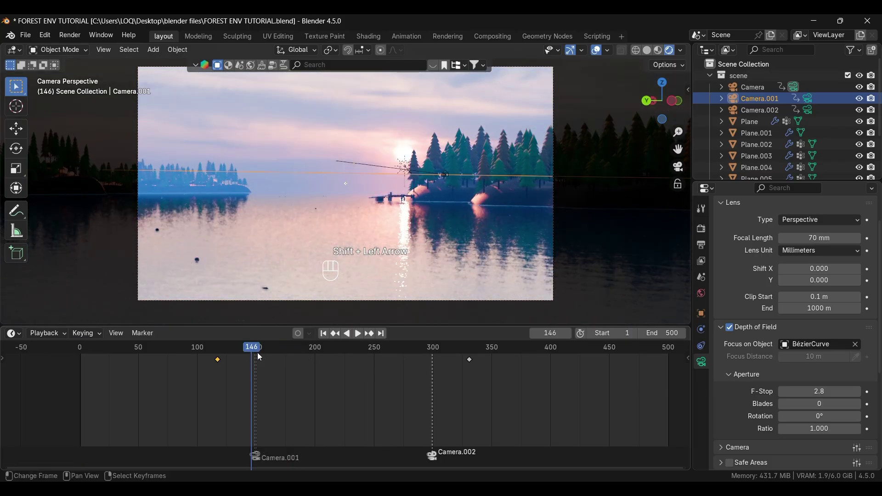
key(space)
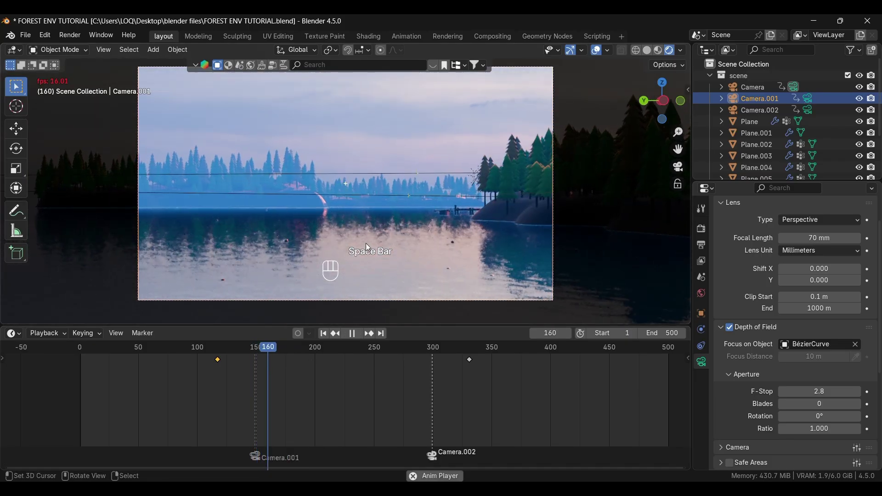
key(space)
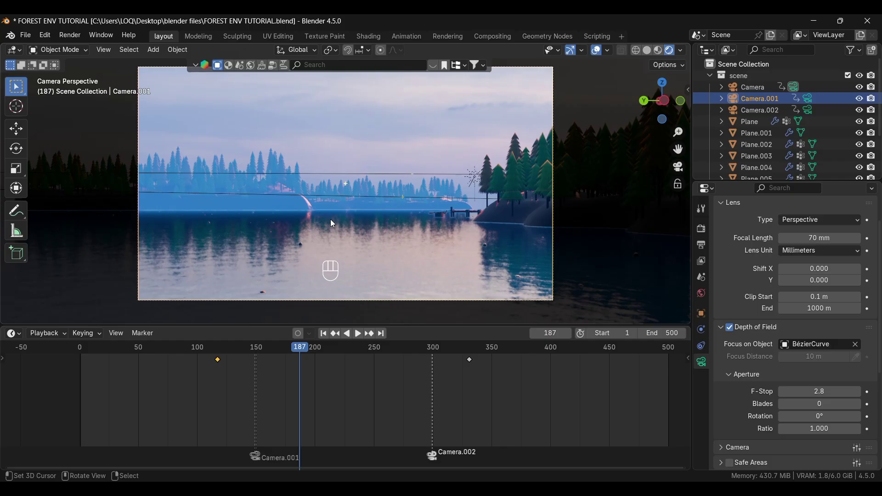
key(space)
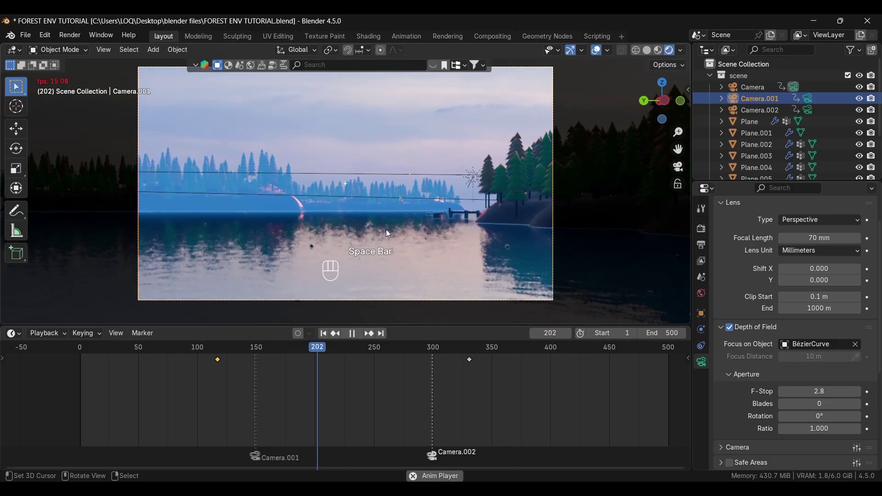
key(space)
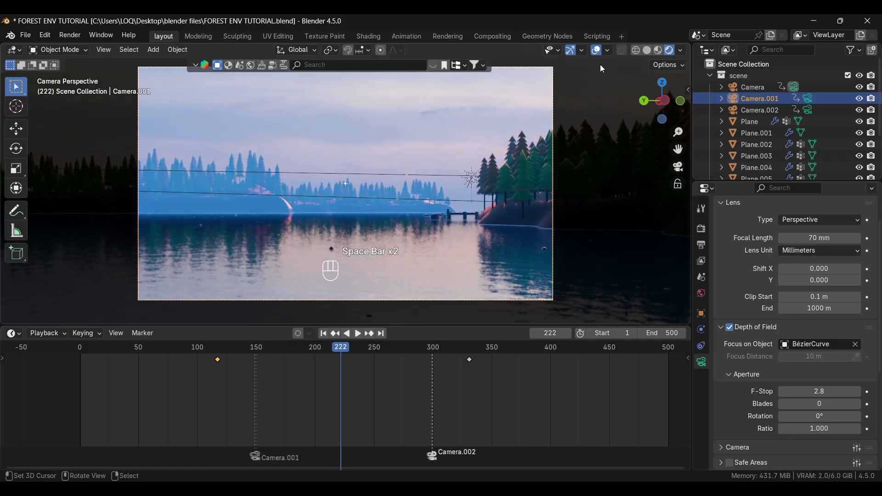
- Hide the viewport overlays and resume playing the Camera.001 shot from frame 222
click(596, 51)
key(space)
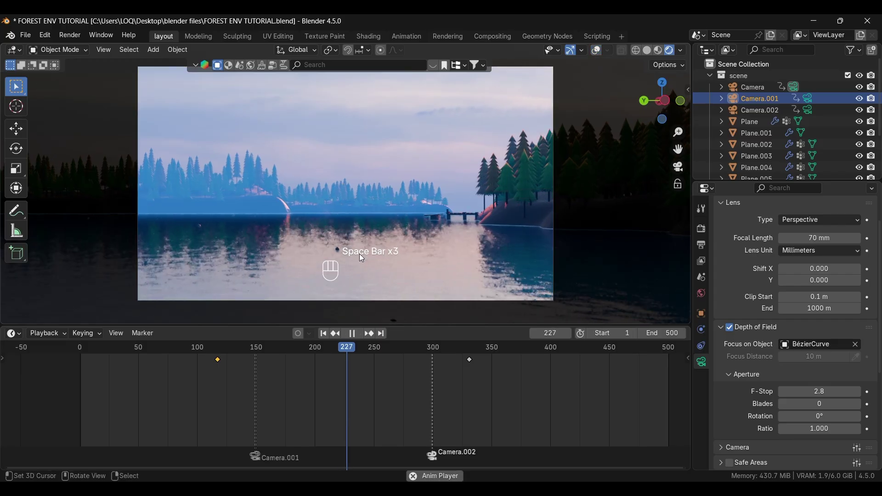